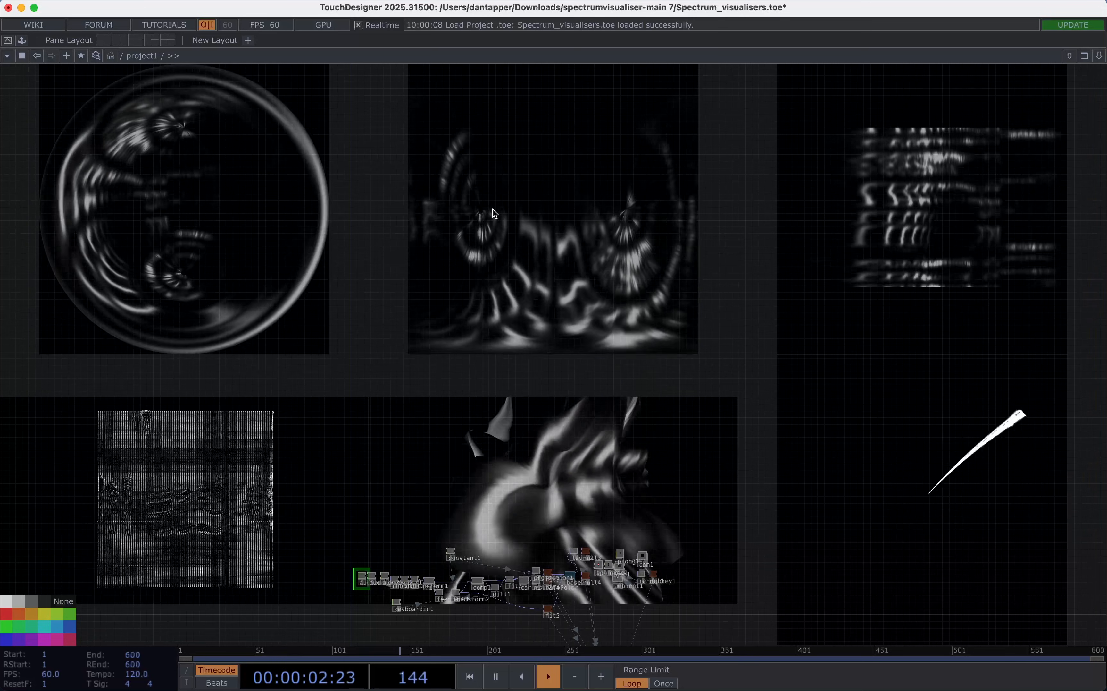
# Switch to the browser and review the spectrumvisualiser GitHub README and the Audio Wheel TouchDesigner tutorial page on YouTube.
pyautogui.hotkey('ctrl', 'Right')
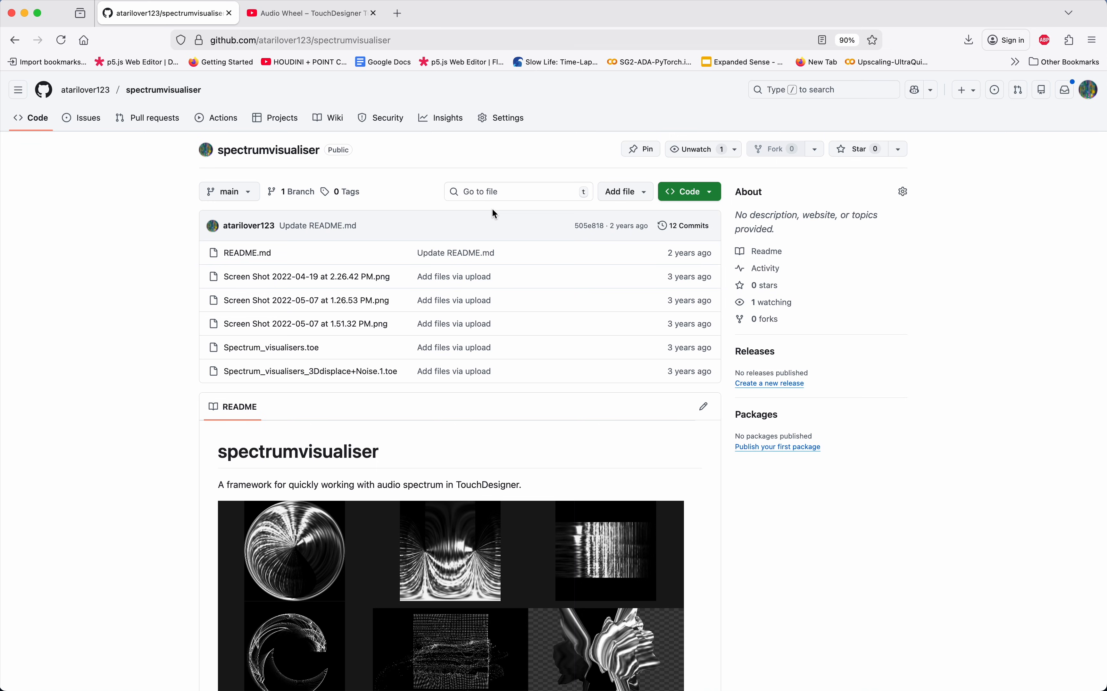
pyautogui.scroll(-6, 442, 372)
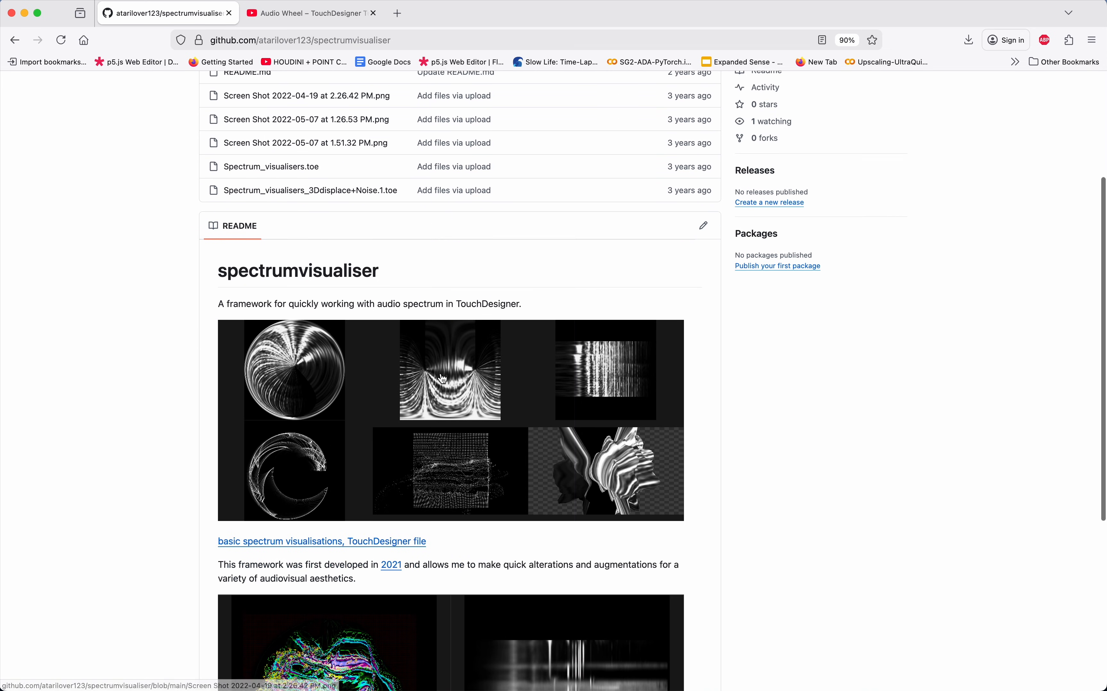
pyautogui.scroll(-3, 441, 374)
pyautogui.scroll(8, 442, 377)
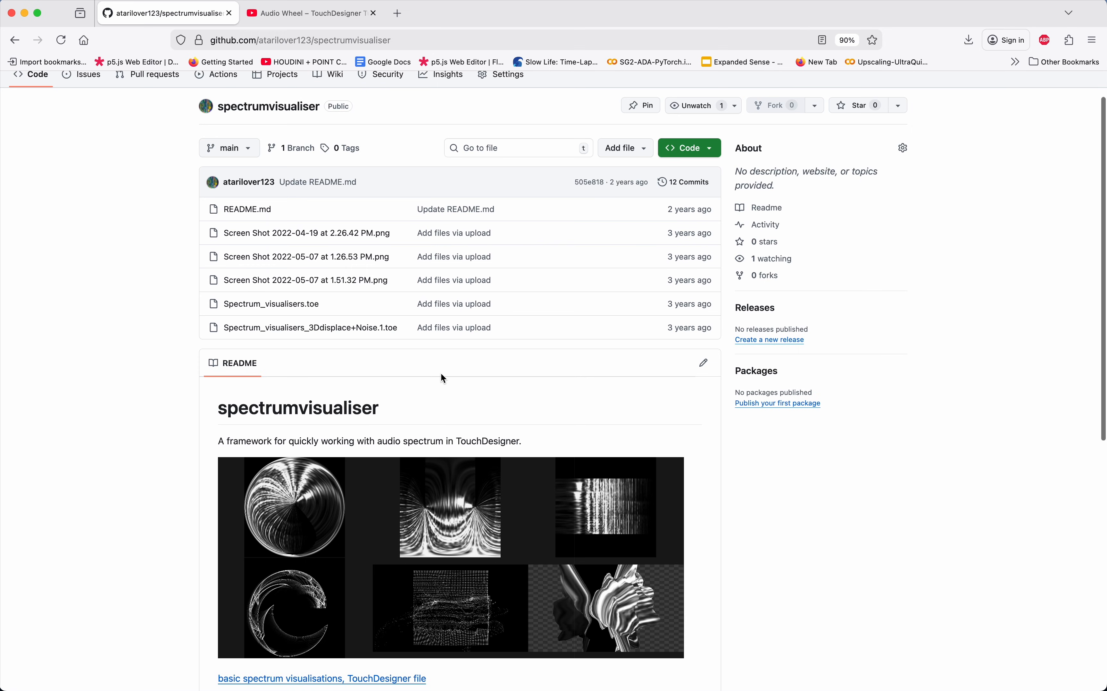
pyautogui.scroll(-6, 441, 372)
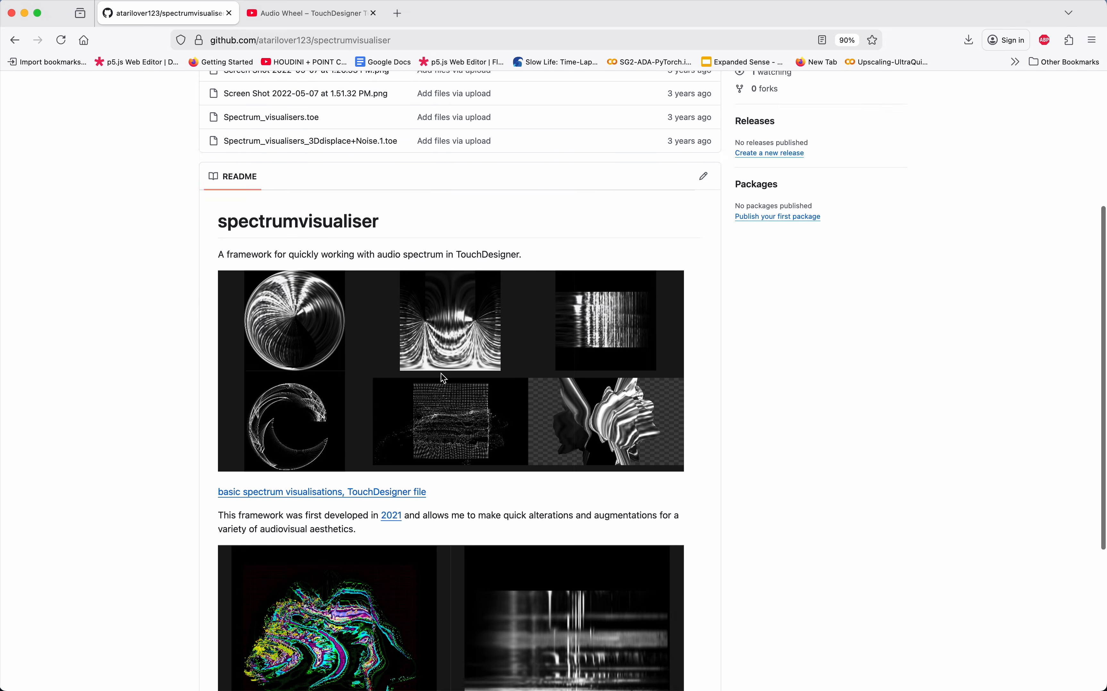
pyautogui.scroll(6, 441, 372)
pyautogui.press('super+minus')
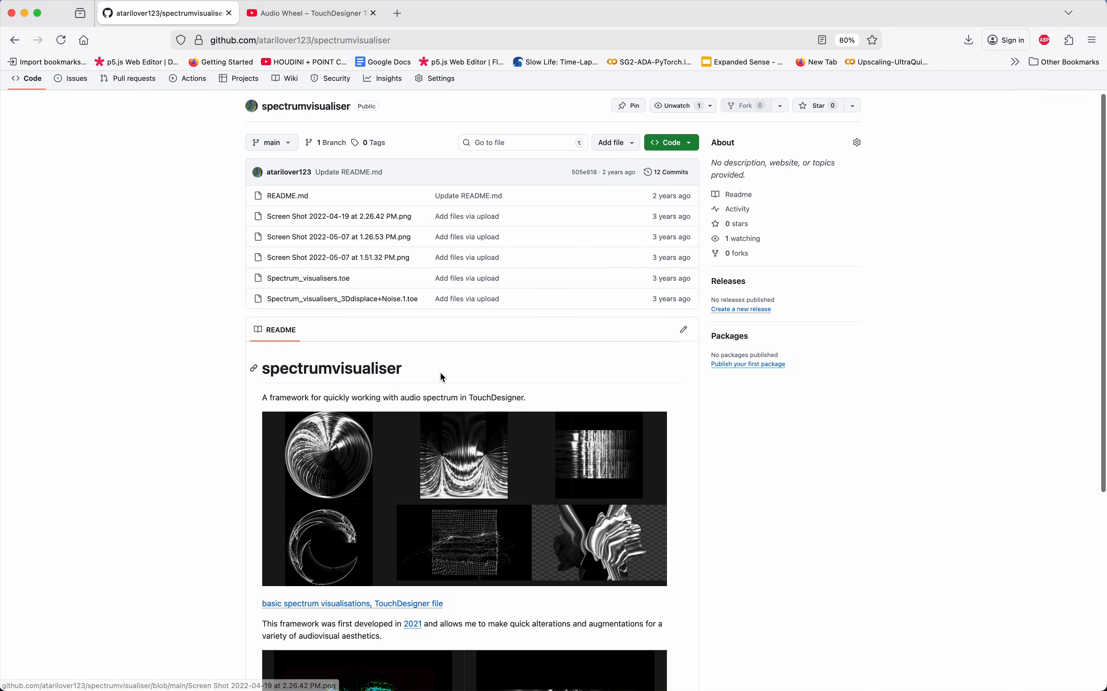
pyautogui.click(320, 20)
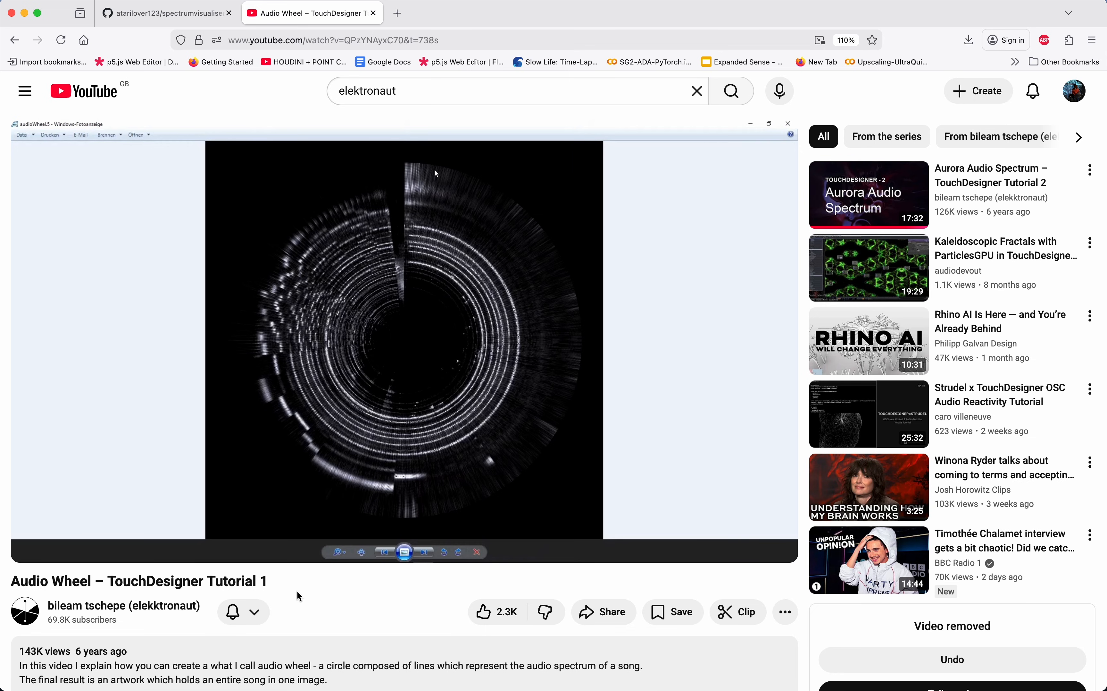
pyautogui.click(196, 14)
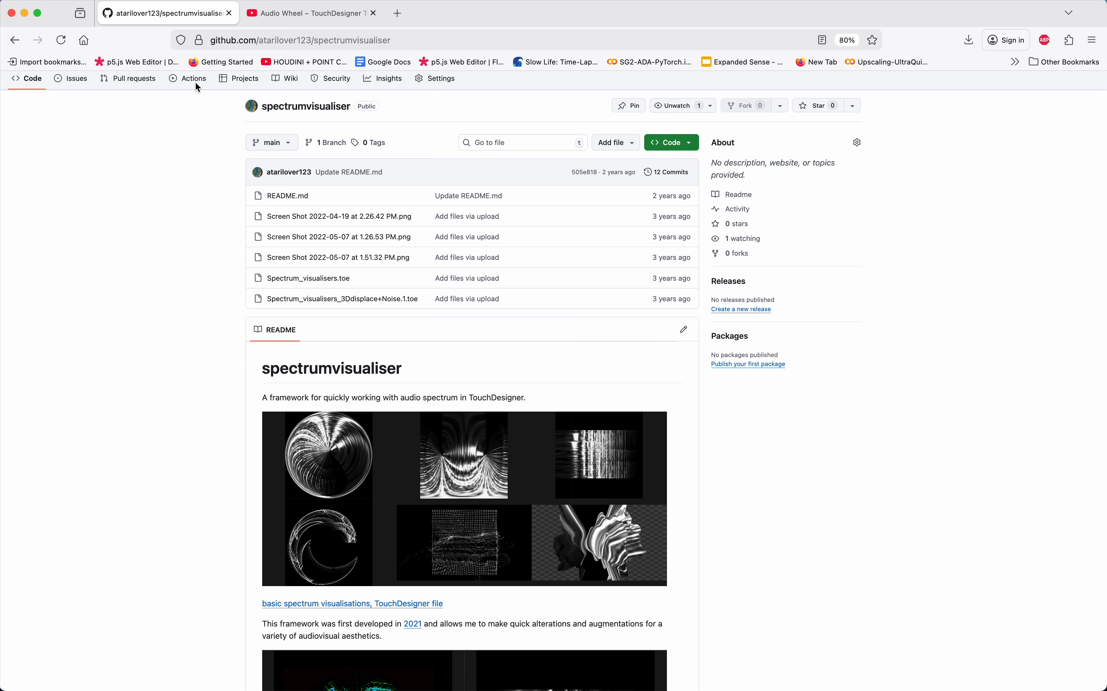
# Switch to the Audio spectrum_POP_tutorial project in TouchDesigner and delete the operator chain below the audio input and output operators.
pyautogui.hotkey('ctrl', 'Left')
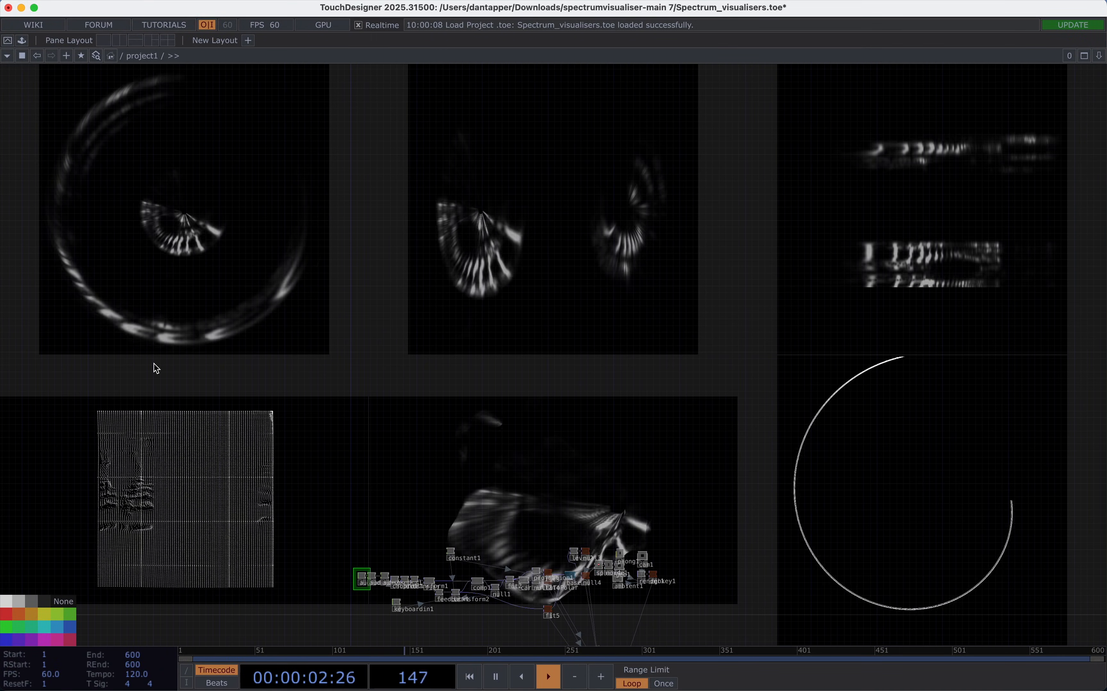
pyautogui.hotkey('ctrl', 'Left')
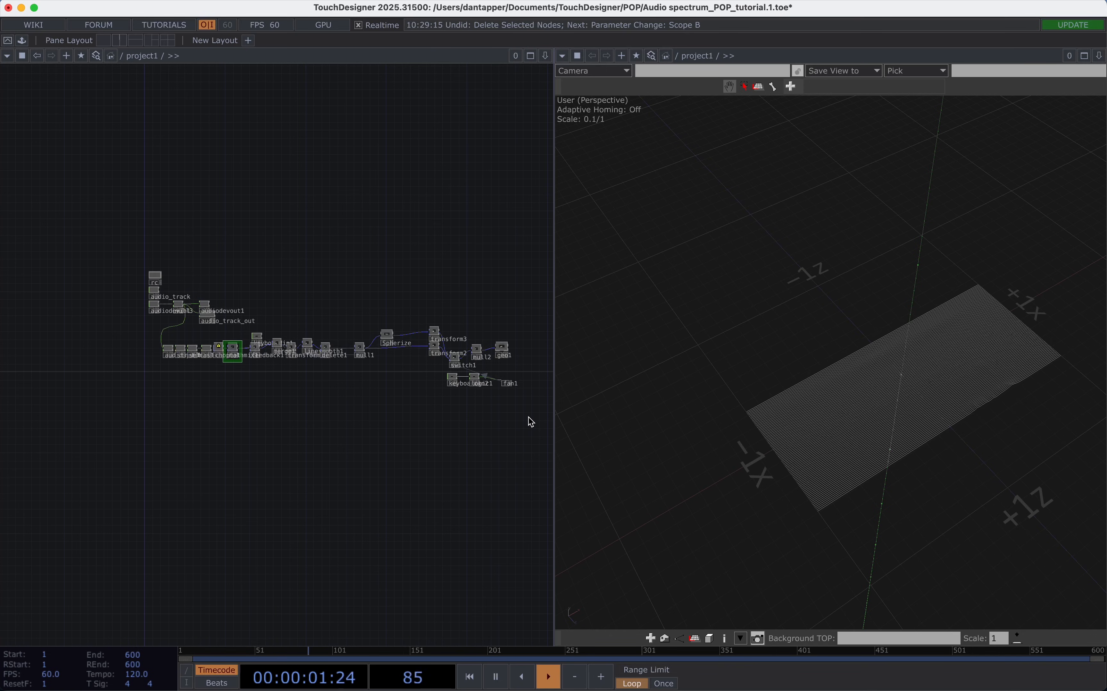
pyautogui.moveTo(528, 416); pyautogui.dragTo(145, 326)
pyautogui.press('Delete')
# Close the 3D geometry viewer pane so the network editor fills the whole workspace.
pyautogui.scroll(5, 171, 291)
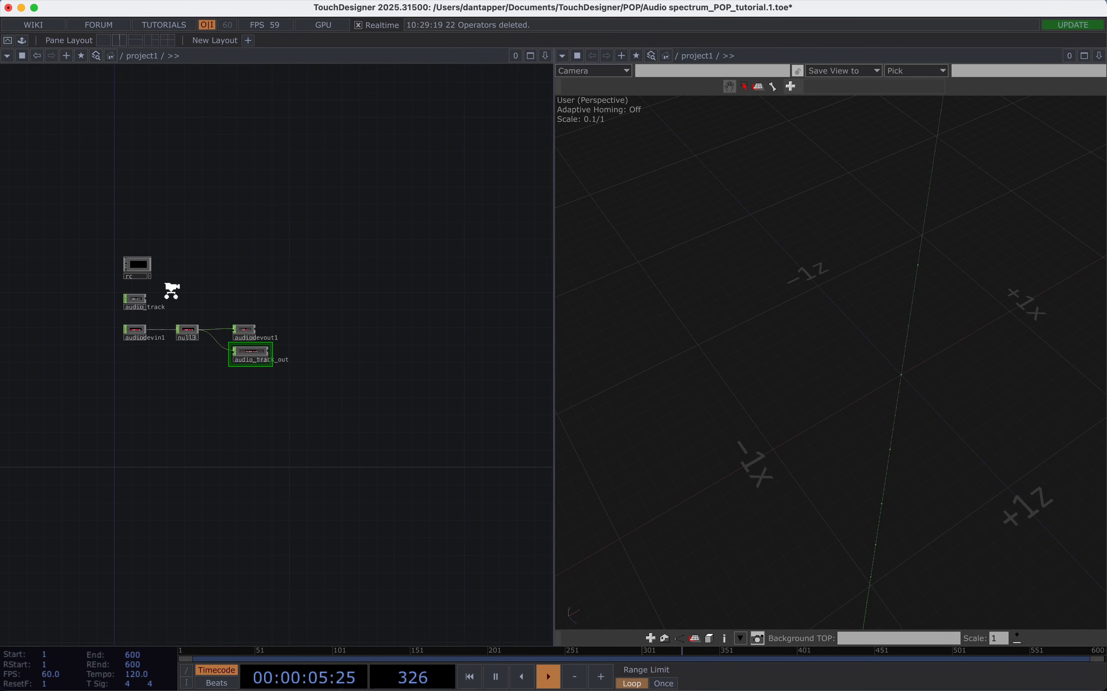
pyautogui.scroll(2, 171, 291)
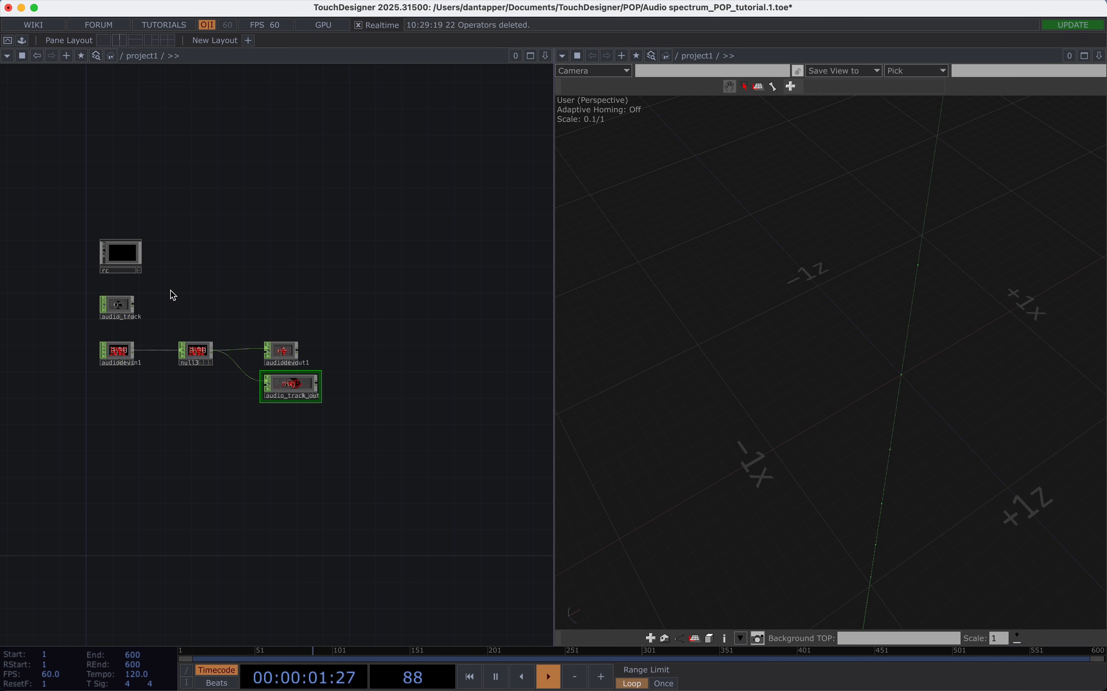
pyautogui.scroll(-4, 177, 289)
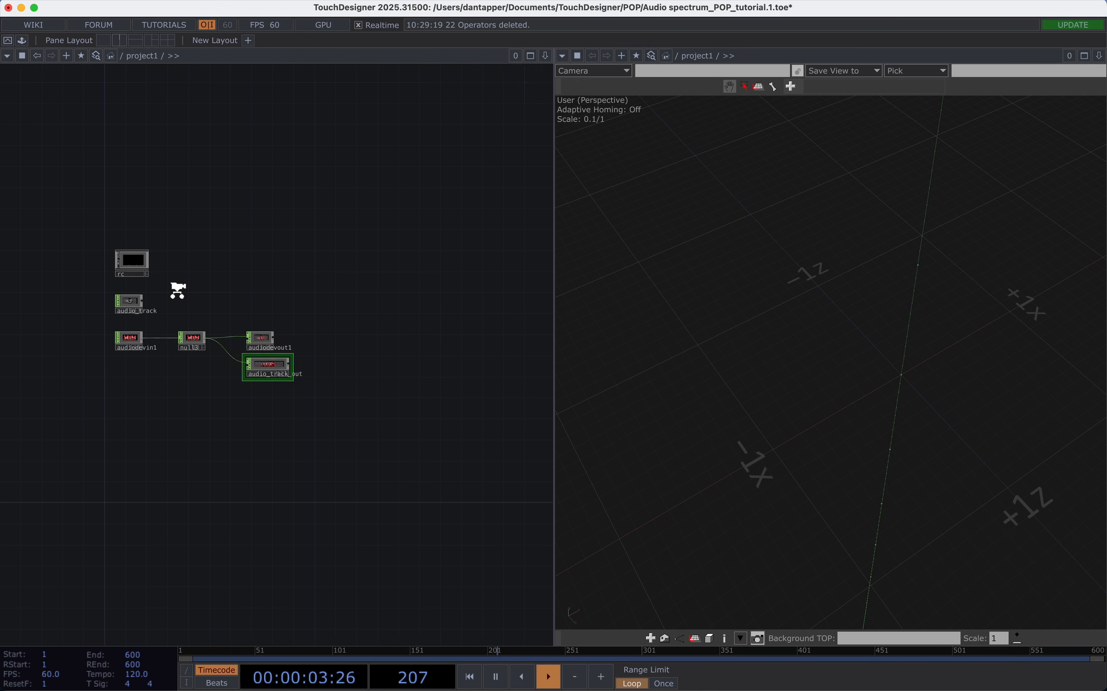
pyautogui.moveTo(177, 289); pyautogui.dragTo(127, 240)
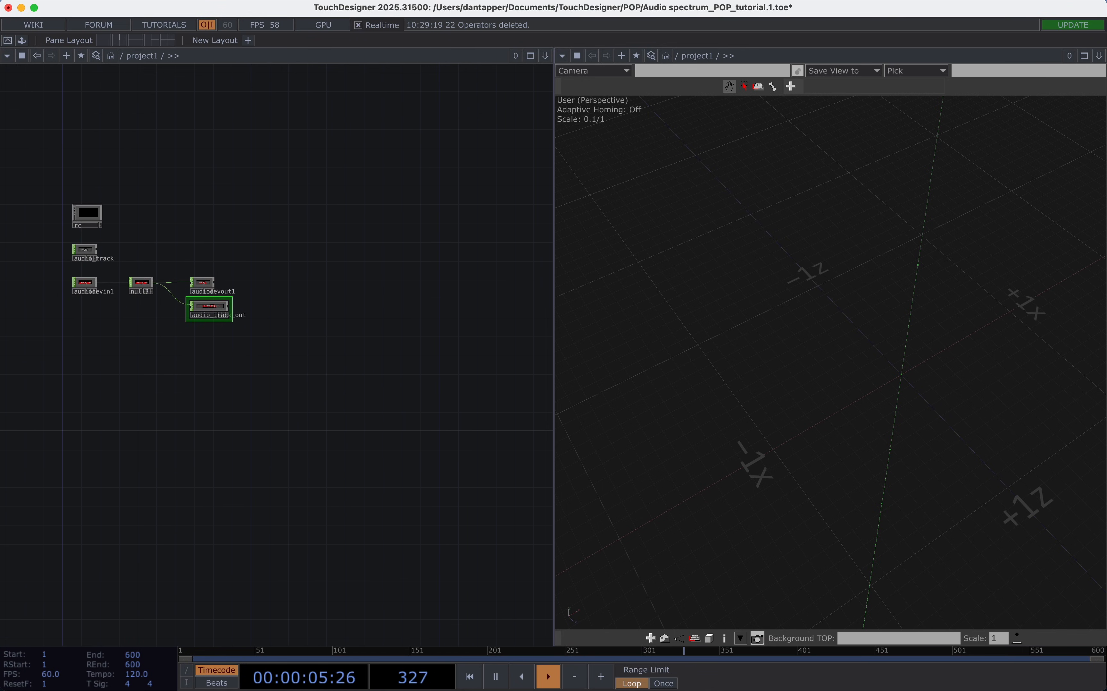
pyautogui.click(1099, 55)
pyautogui.click(1027, 149)
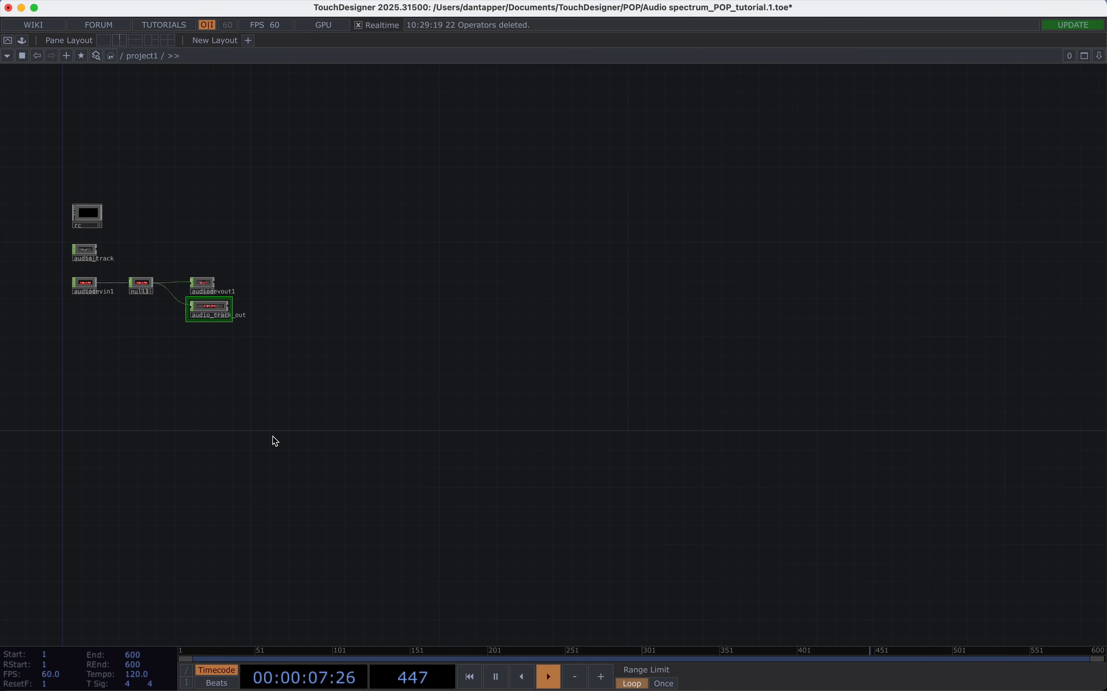
pyautogui.scroll(3, 115, 374)
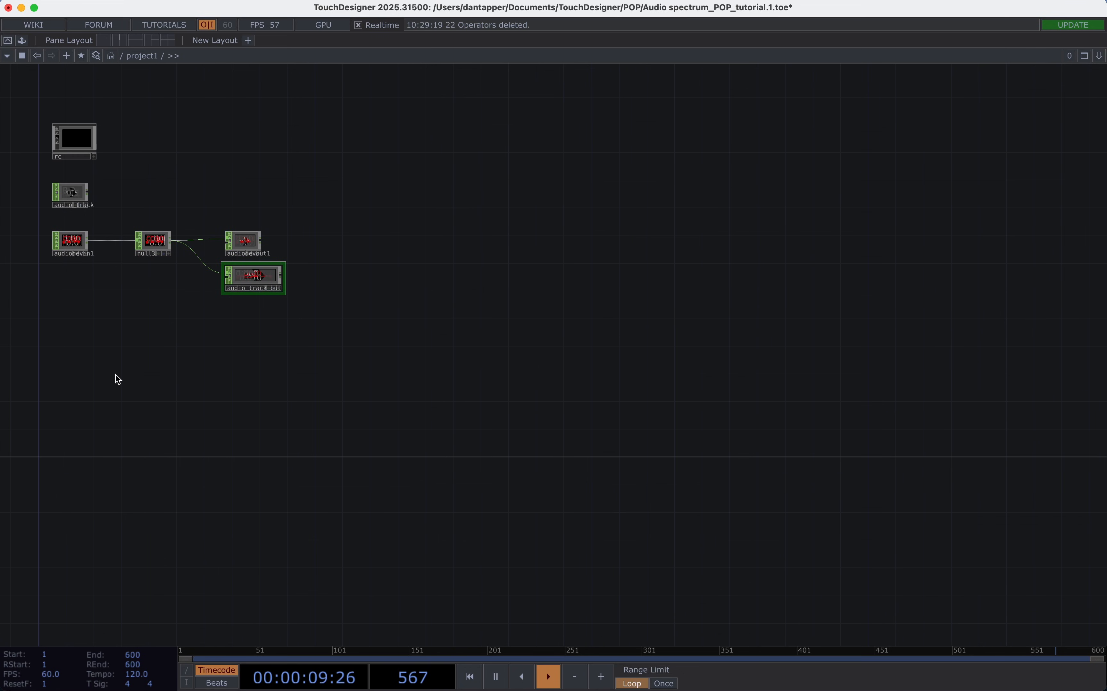
pyautogui.scroll(3, 115, 375)
pyautogui.scroll(2, 116, 375)
pyautogui.scroll(2, 131, 373)
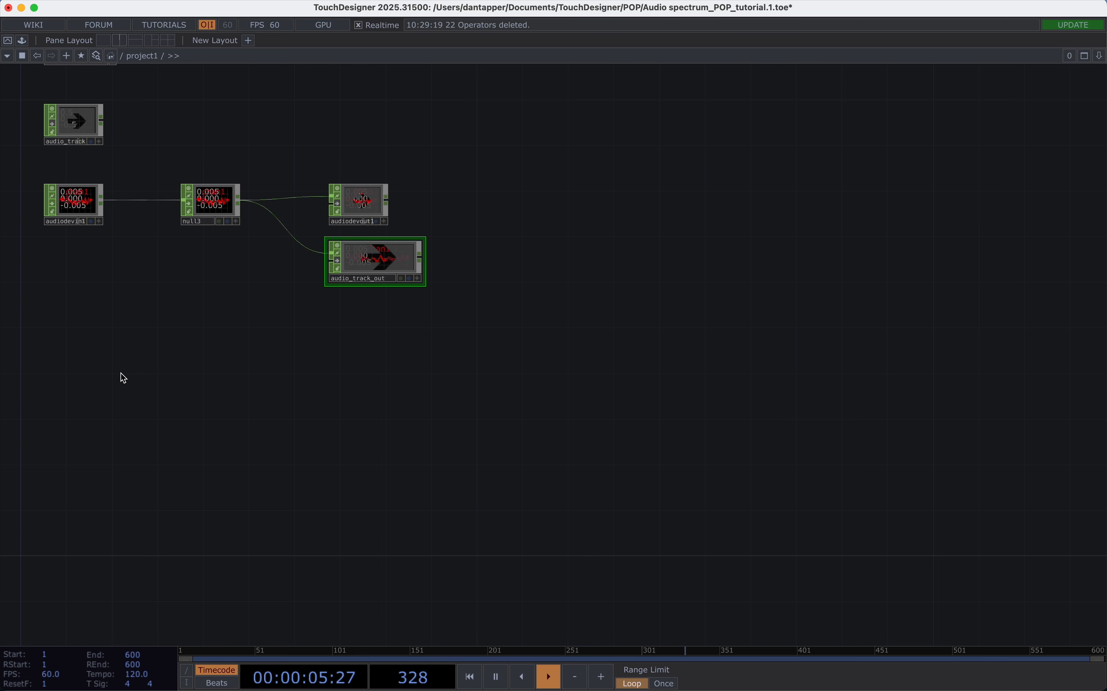
pyautogui.press('Tab')
pyautogui.write('au')
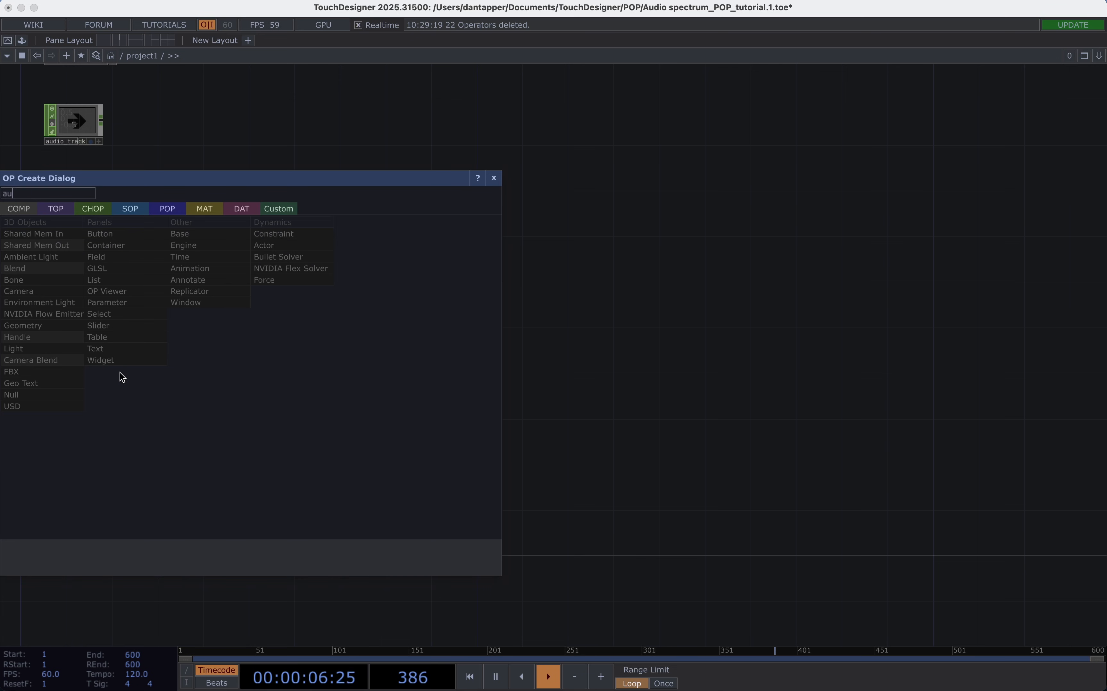
pyautogui.click(93, 208)
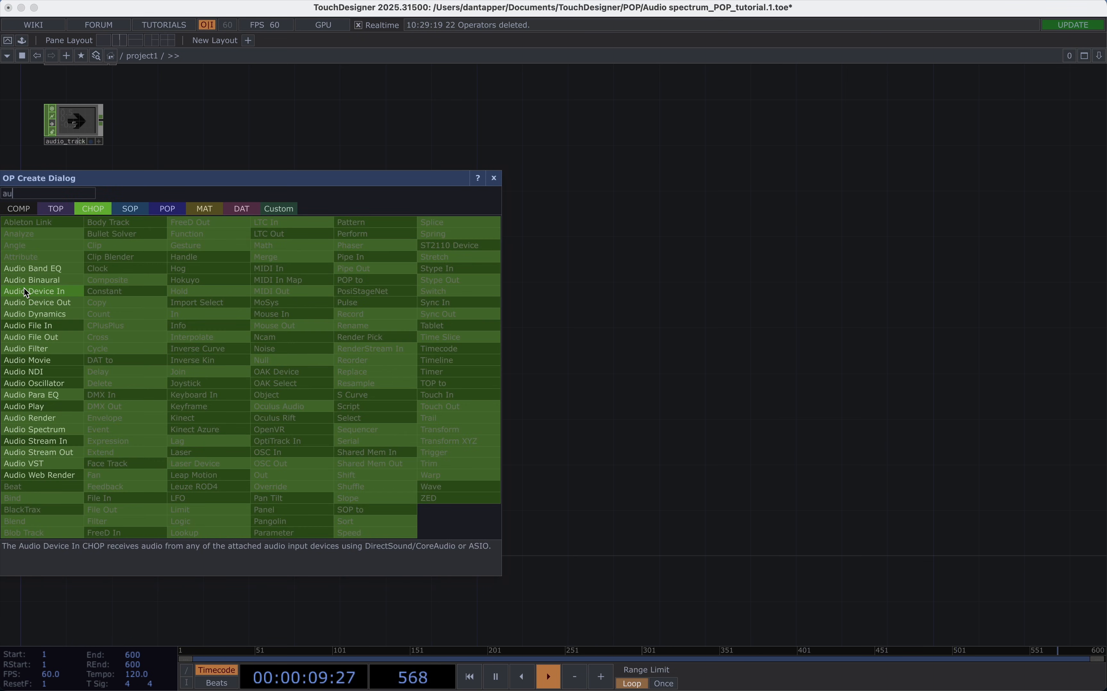
pyautogui.click(213, 141)
# Show the parameters of audiodevin1 and review the available audio input devices, keeping MacBook Pro Microphone.
pyautogui.click(79, 211)
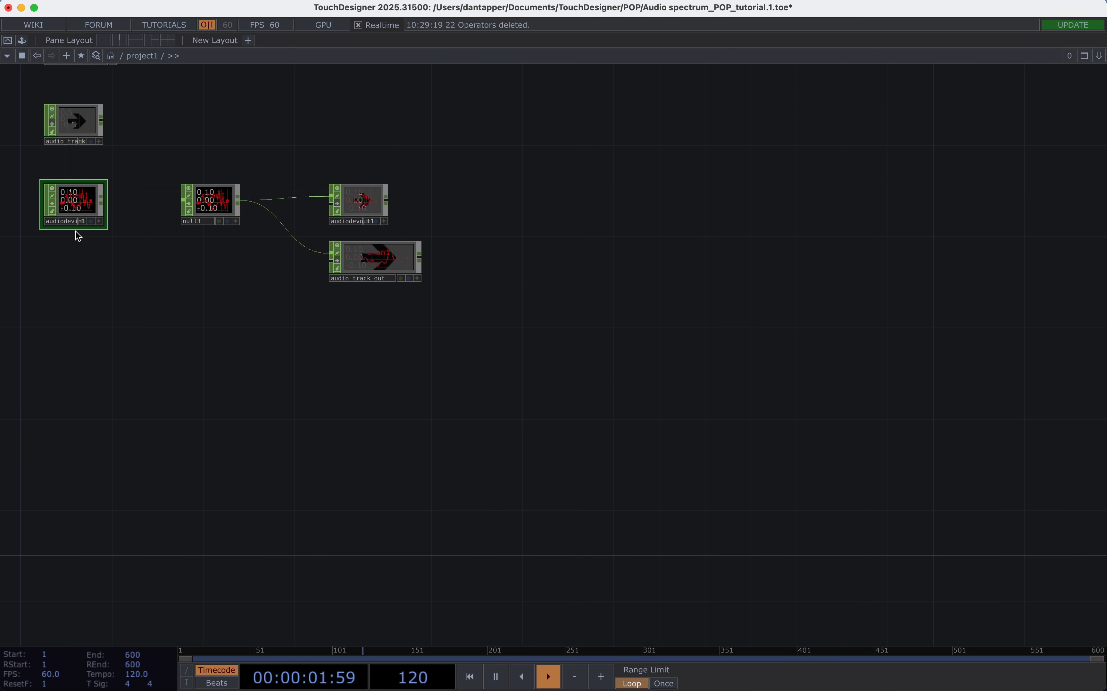
pyautogui.press('p')
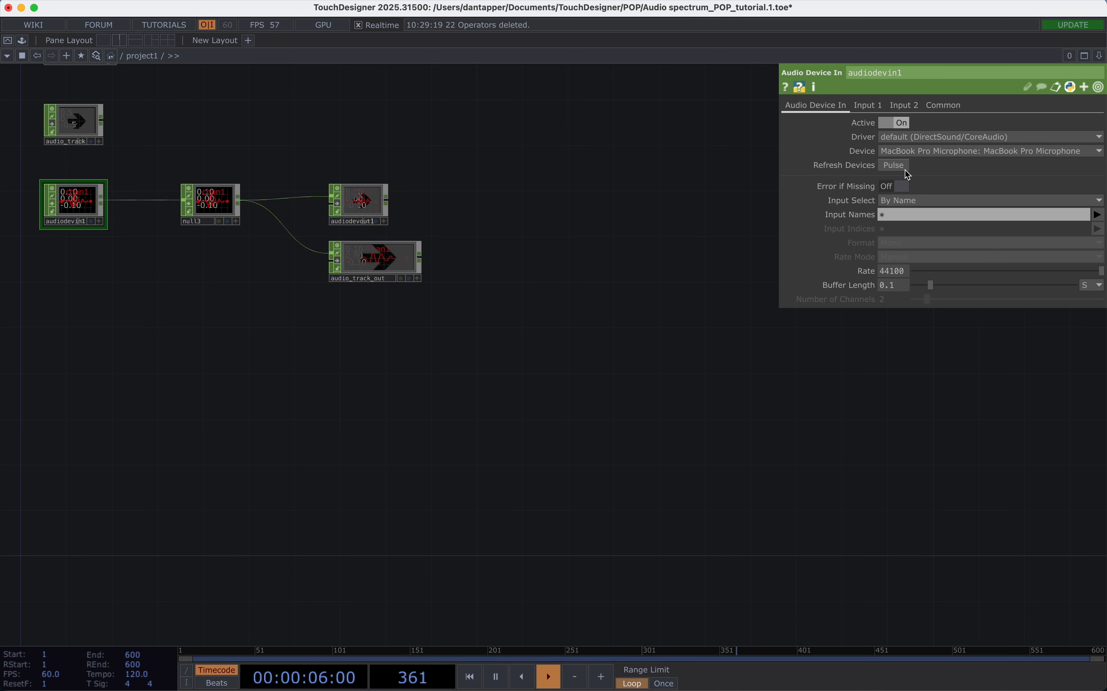
pyautogui.click(913, 152)
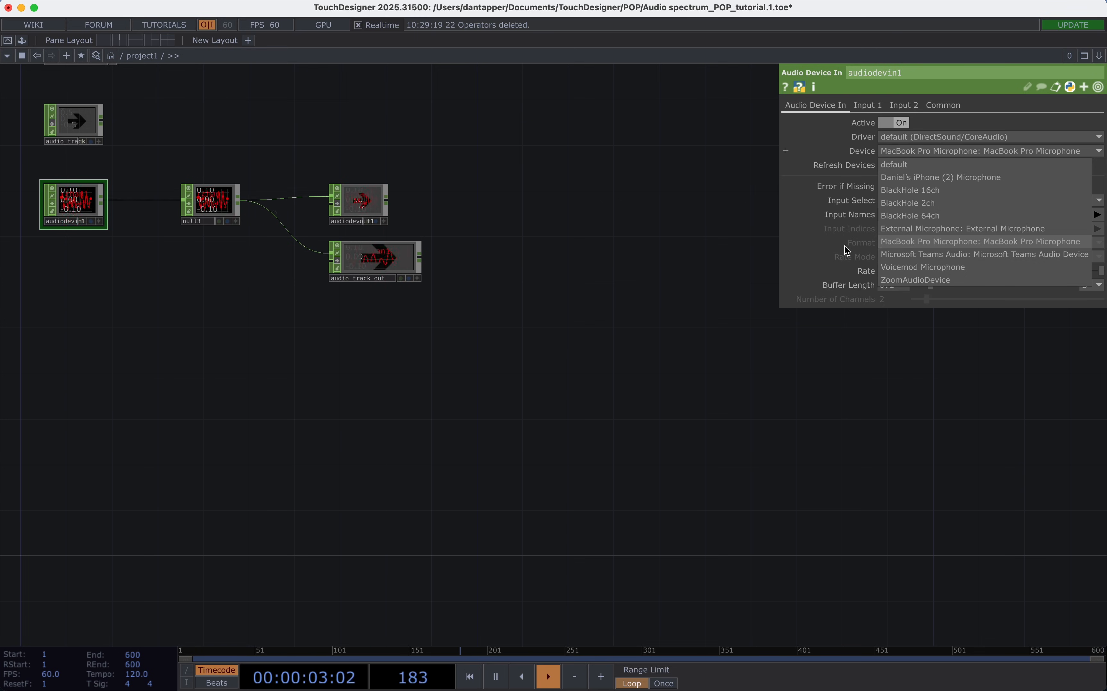
pyautogui.click(657, 258)
# Add an Audio Spectrum CHOP fed by audiodevin1 and place it in the empty area below null3.
pyautogui.moveTo(109, 203); pyautogui.dragTo(240, 385)
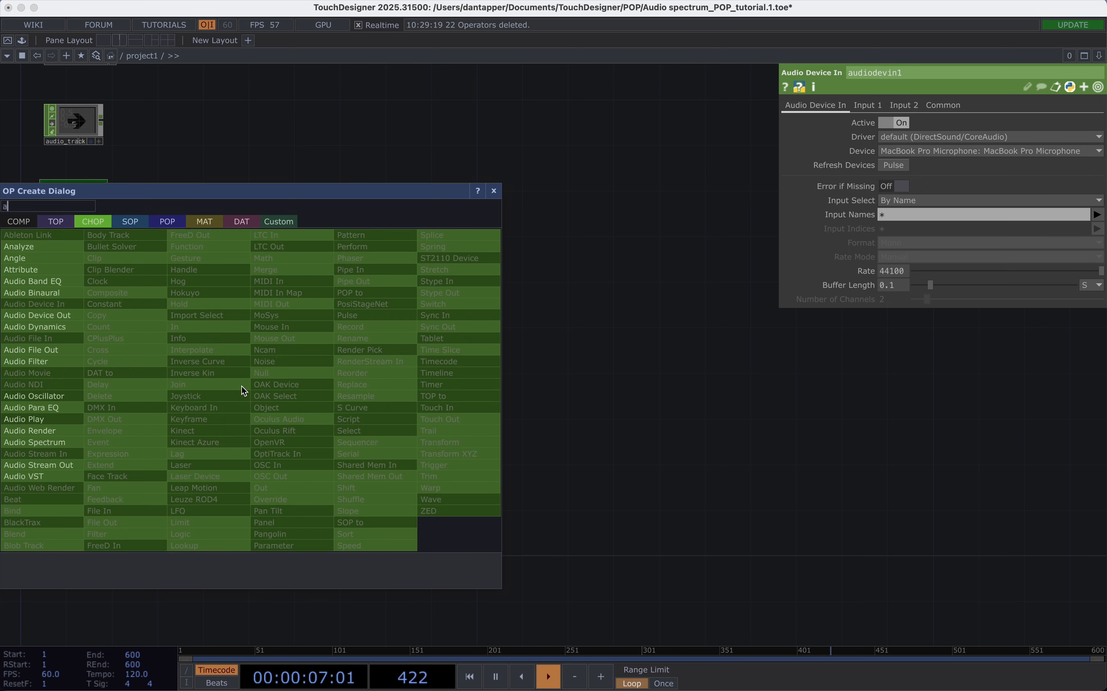
pyautogui.click(24, 445)
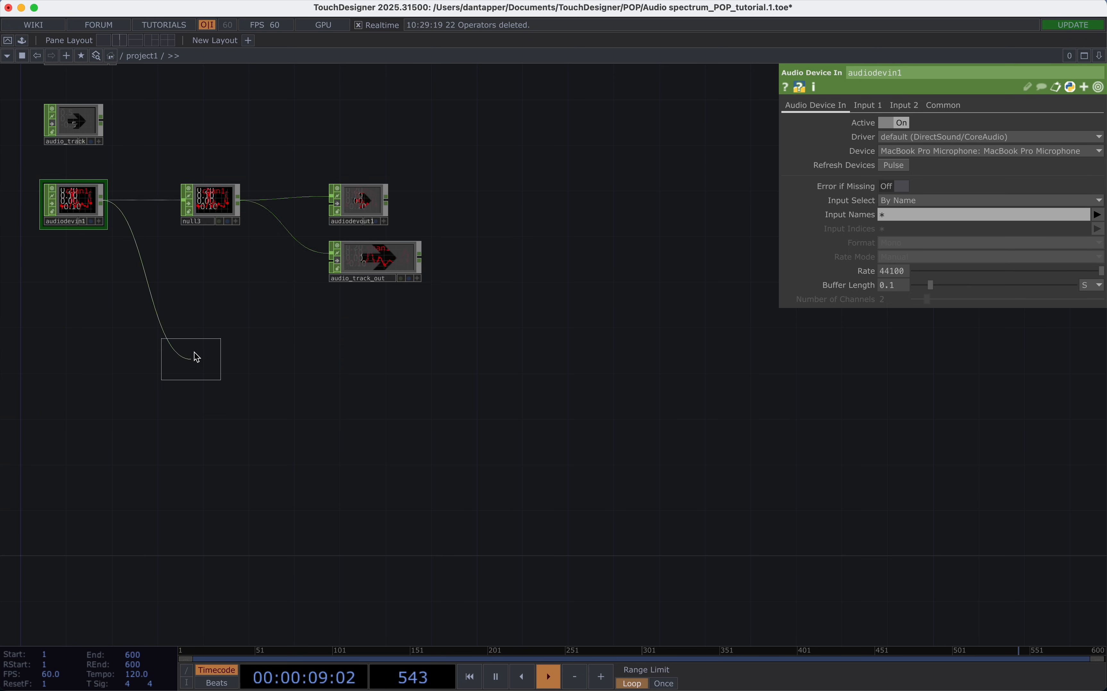
pyautogui.click(215, 386)
# Try FFT Size values of 256, 16384 and 2048 on the Audio Spectrum operator to compare their curves.
pyautogui.scroll(5, 213, 398)
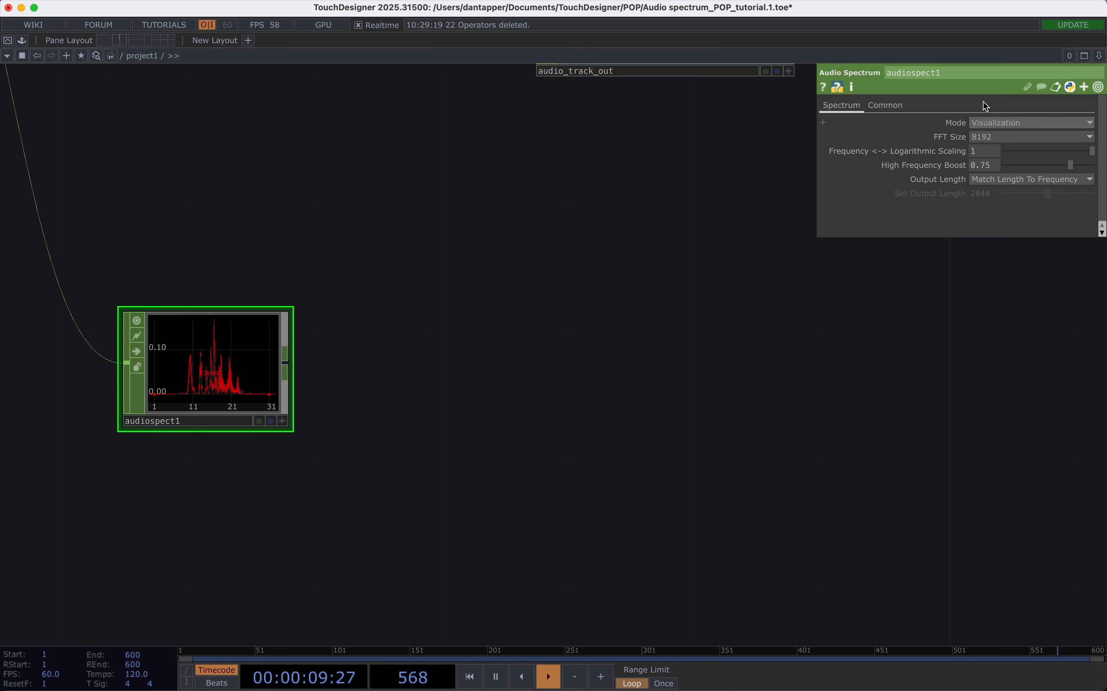
pyautogui.click(999, 136)
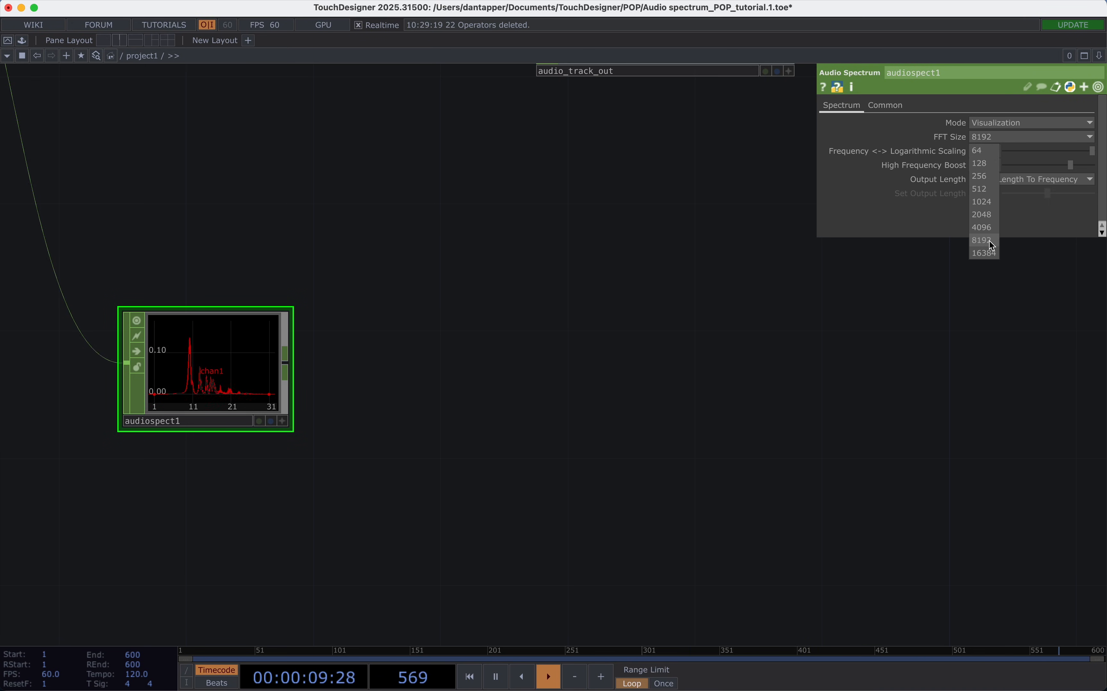
pyautogui.click(985, 176)
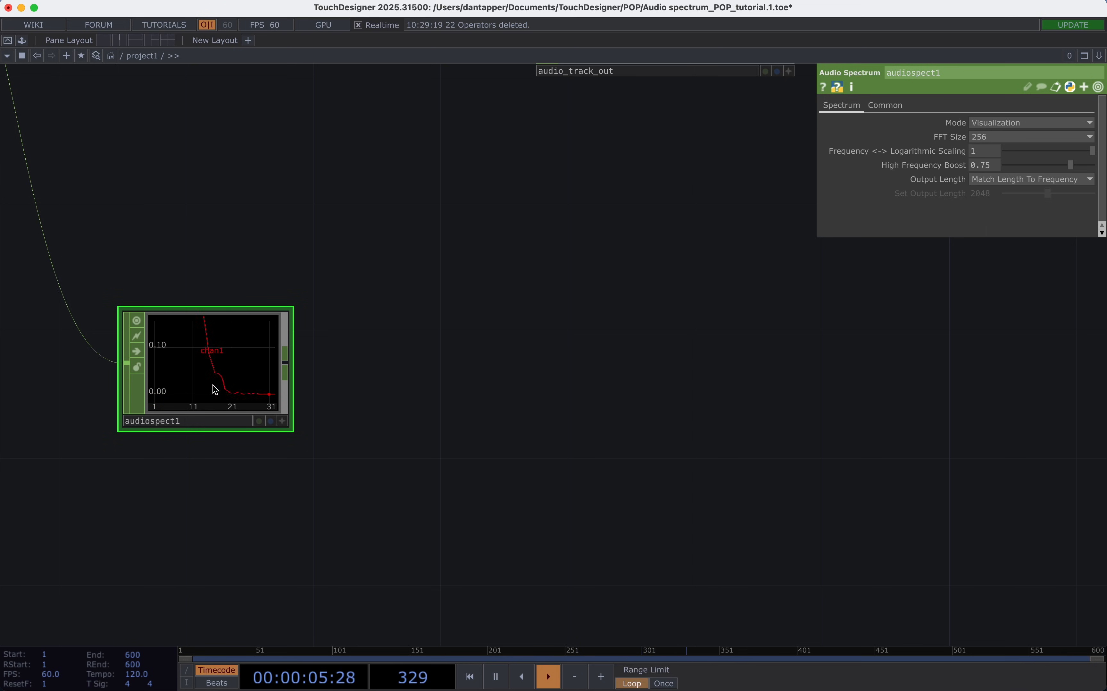
pyautogui.scroll(4, 215, 390)
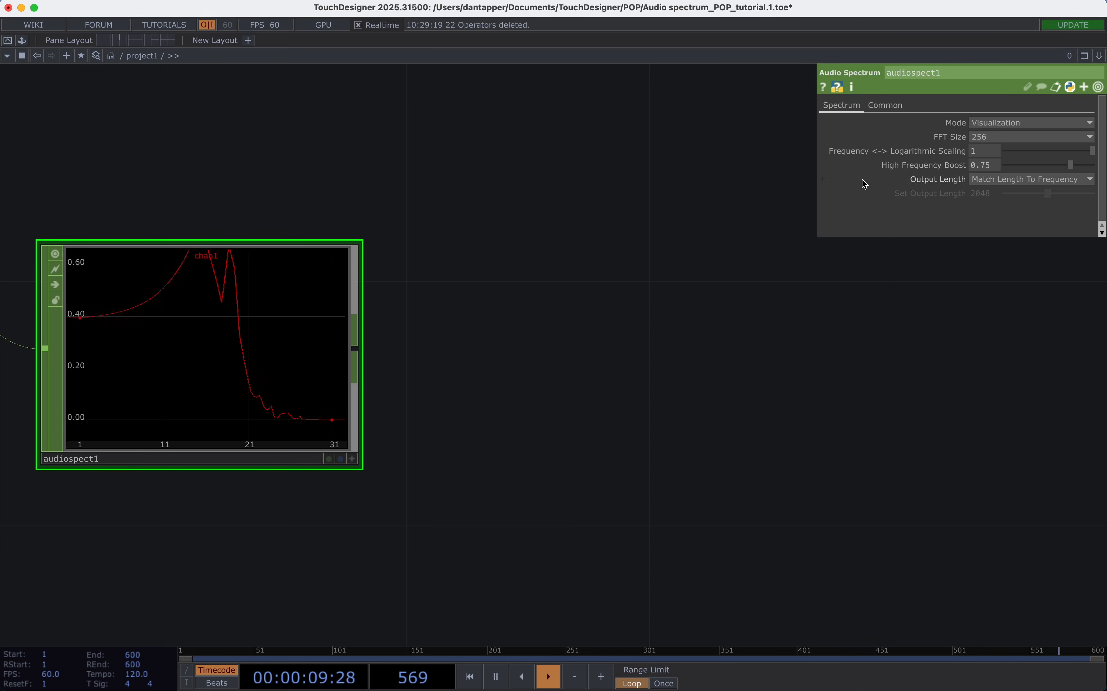
pyautogui.click(984, 140)
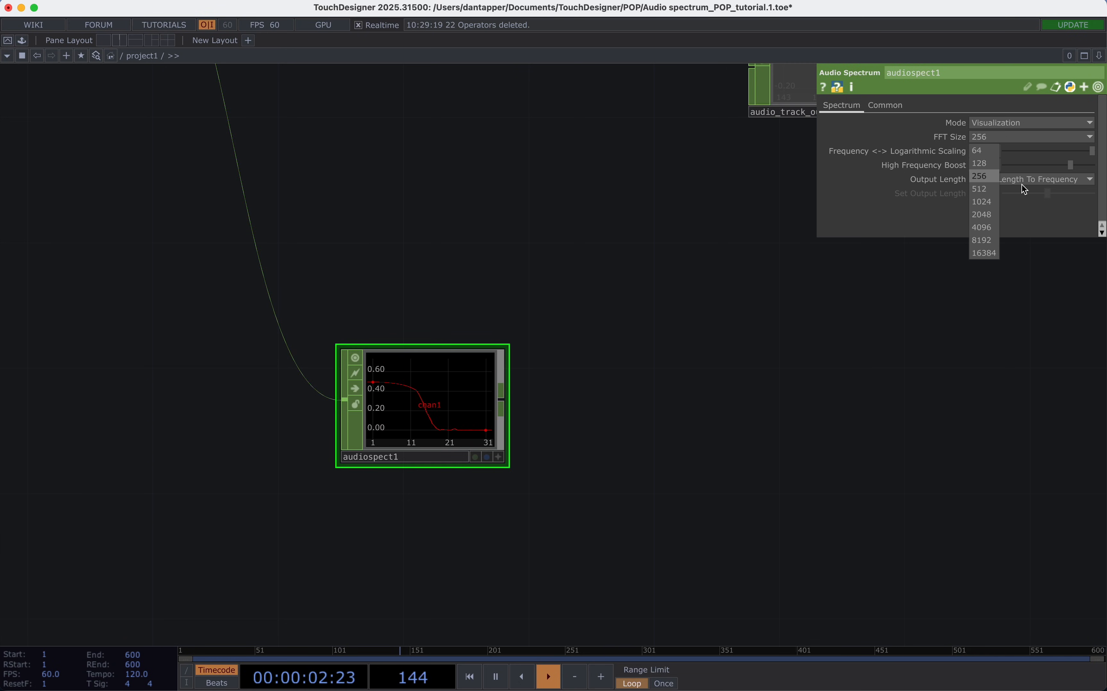
pyautogui.click(986, 252)
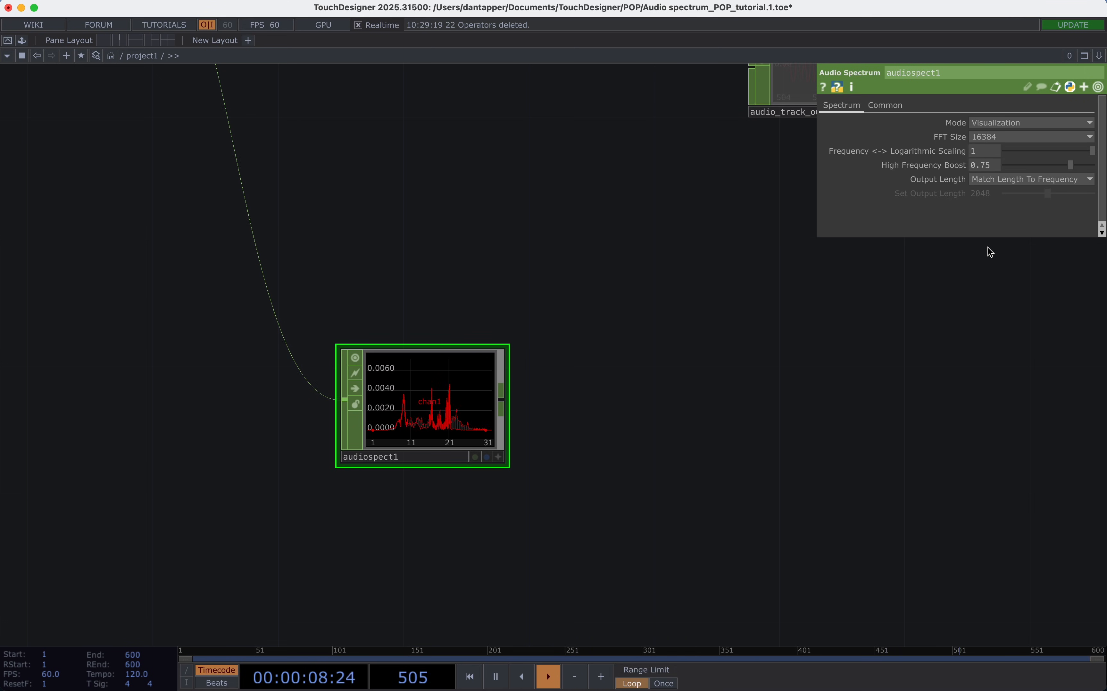
pyautogui.click(991, 140)
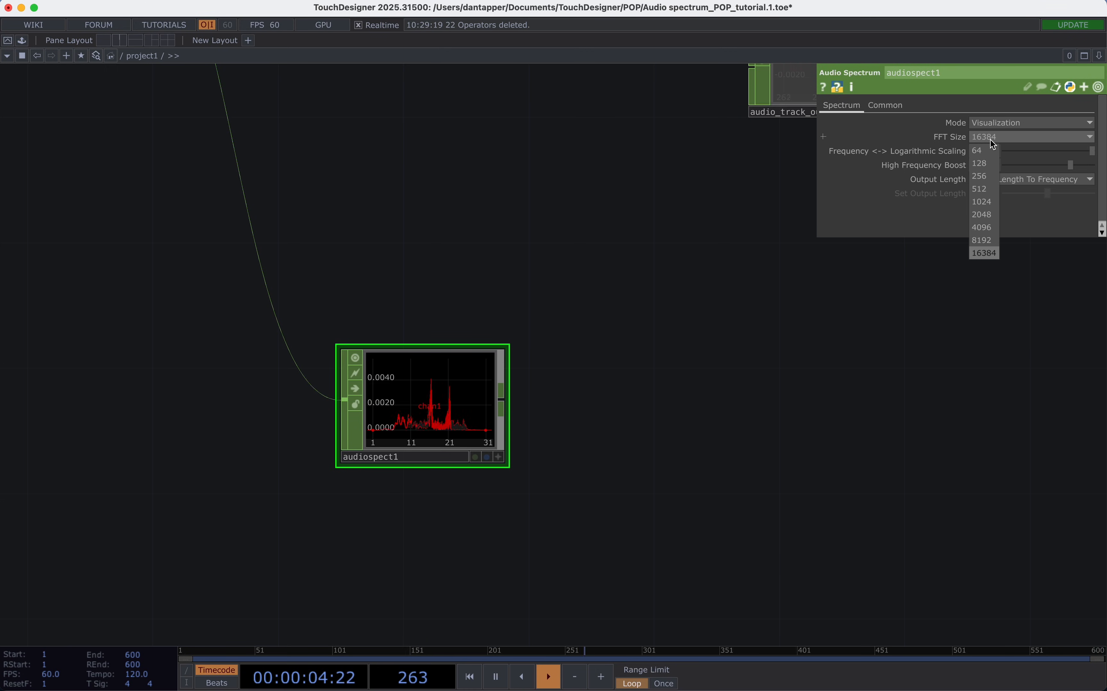
pyautogui.click(981, 214)
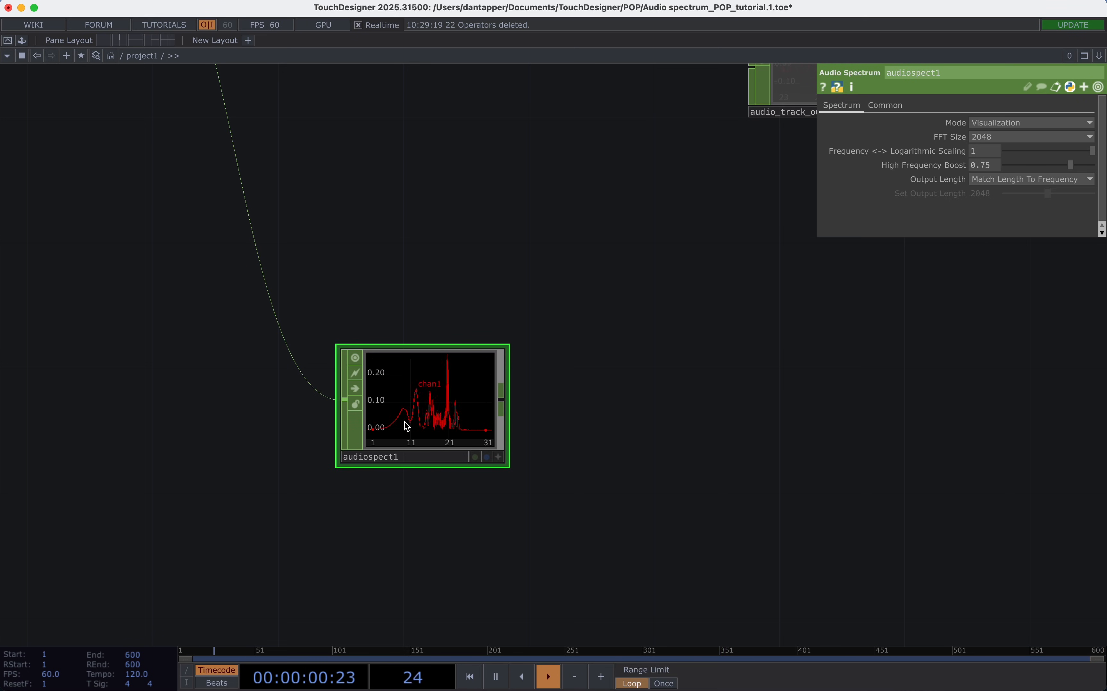
# Set the Audio Spectrum operator's FFT Size to 16384.
pyautogui.click(991, 136)
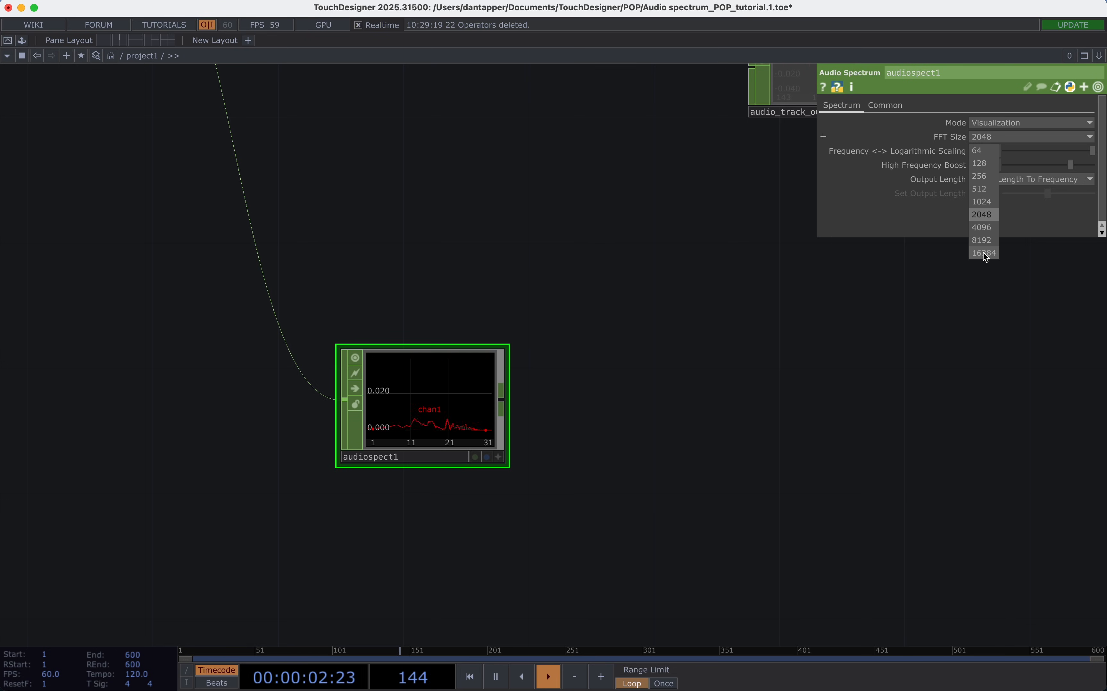
pyautogui.click(983, 253)
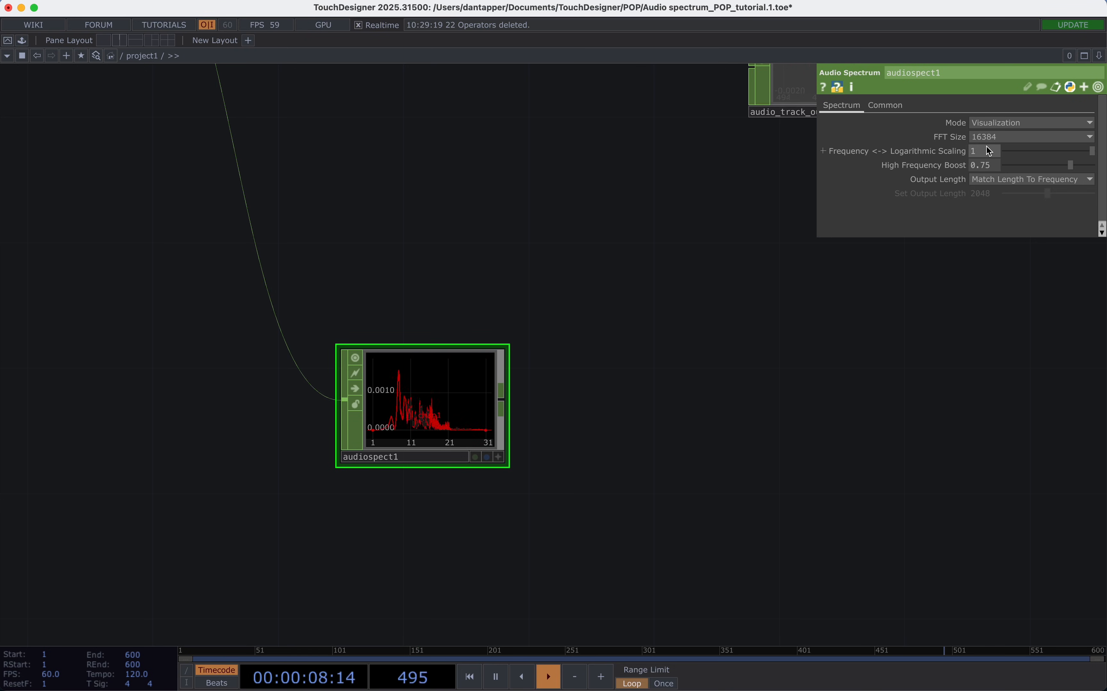
pyautogui.click(987, 136)
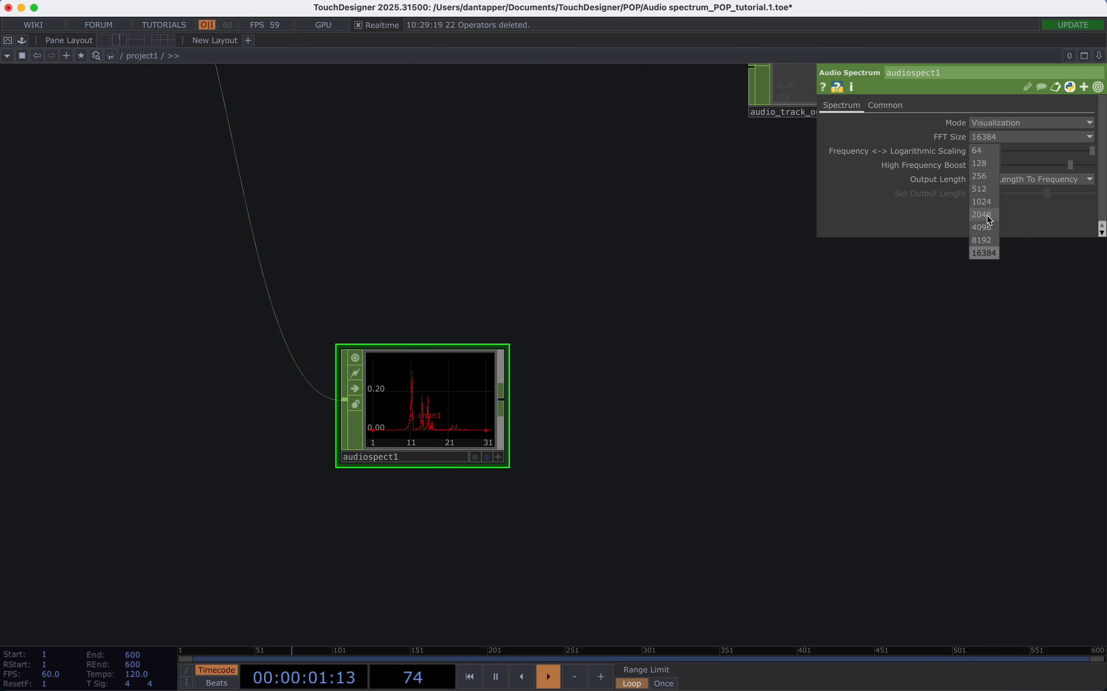
pyautogui.click(692, 413)
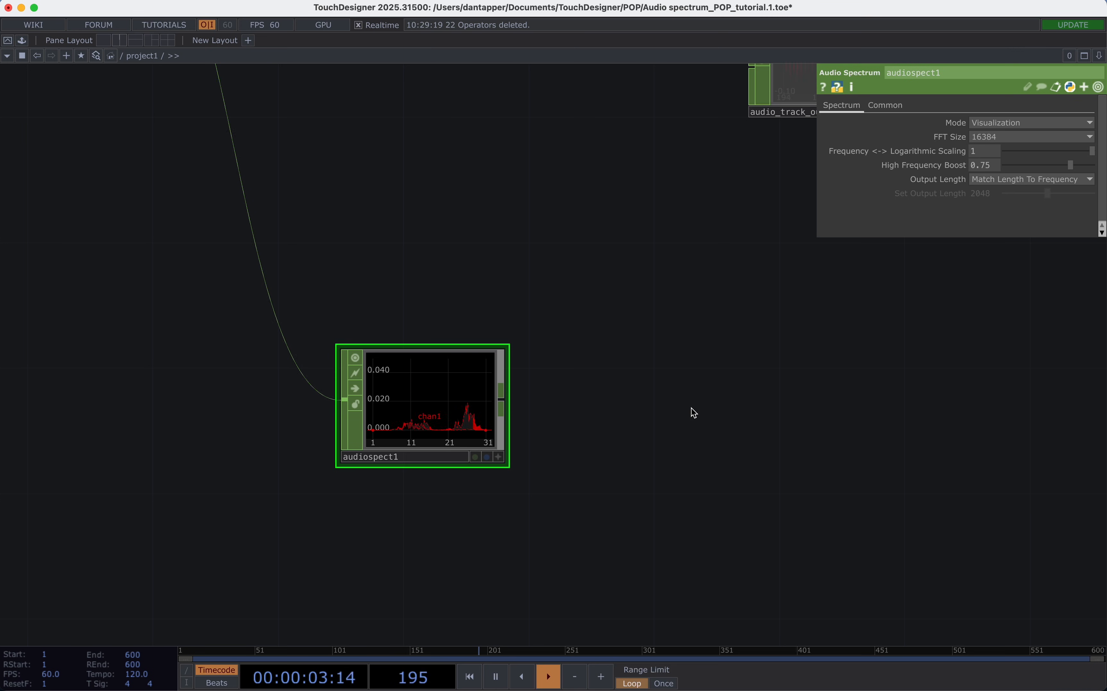
pyautogui.scroll(-3, 692, 408)
pyautogui.scroll(-2, 692, 411)
pyautogui.moveTo(692, 413); pyautogui.dragTo(440, 425)
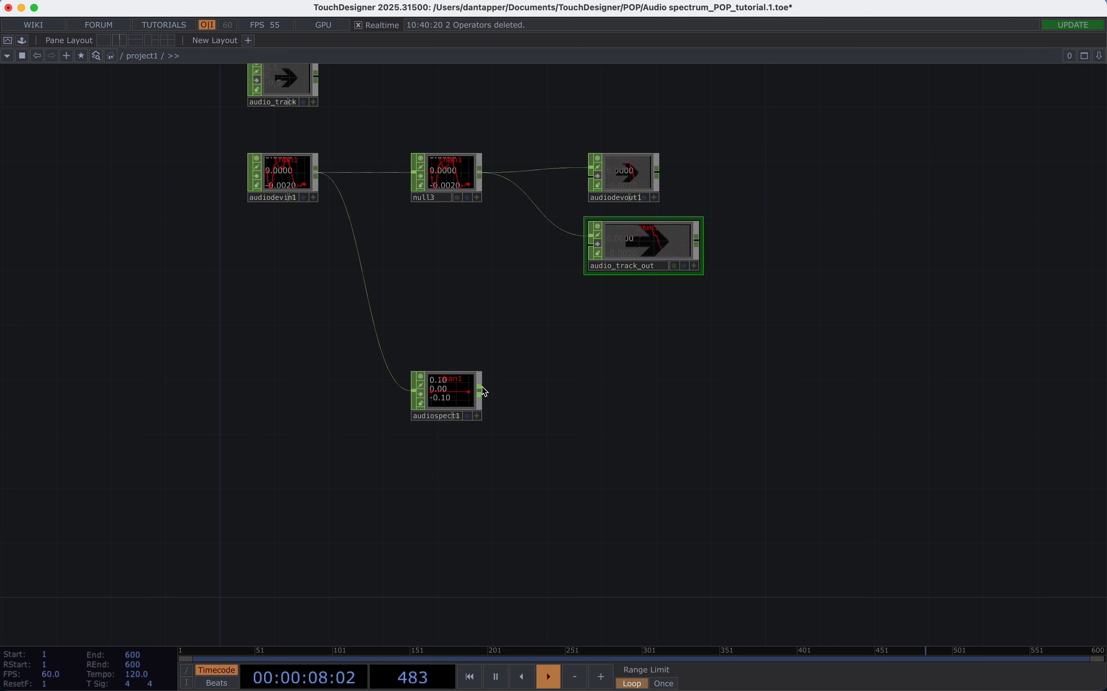
# Add a Null CHOP fed by audiospect1 and place it well to its right in the same row.
pyautogui.moveTo(479, 390); pyautogui.dragTo(680, 404)
pyautogui.write('nu')
pyautogui.click(707, 387)
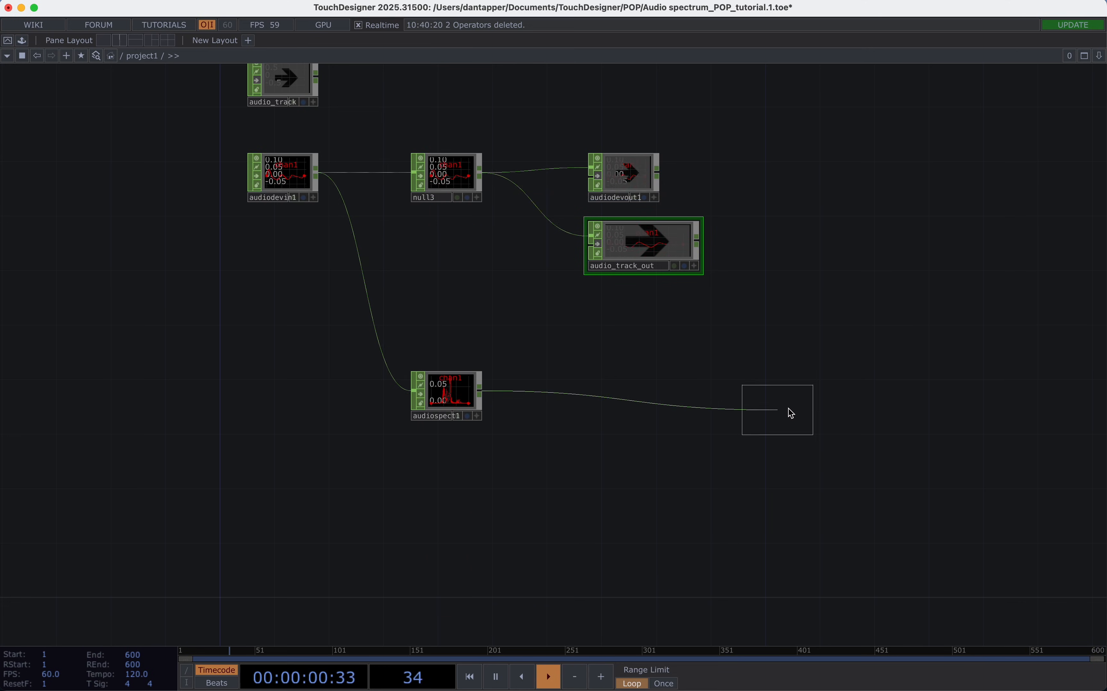
pyautogui.click(814, 396)
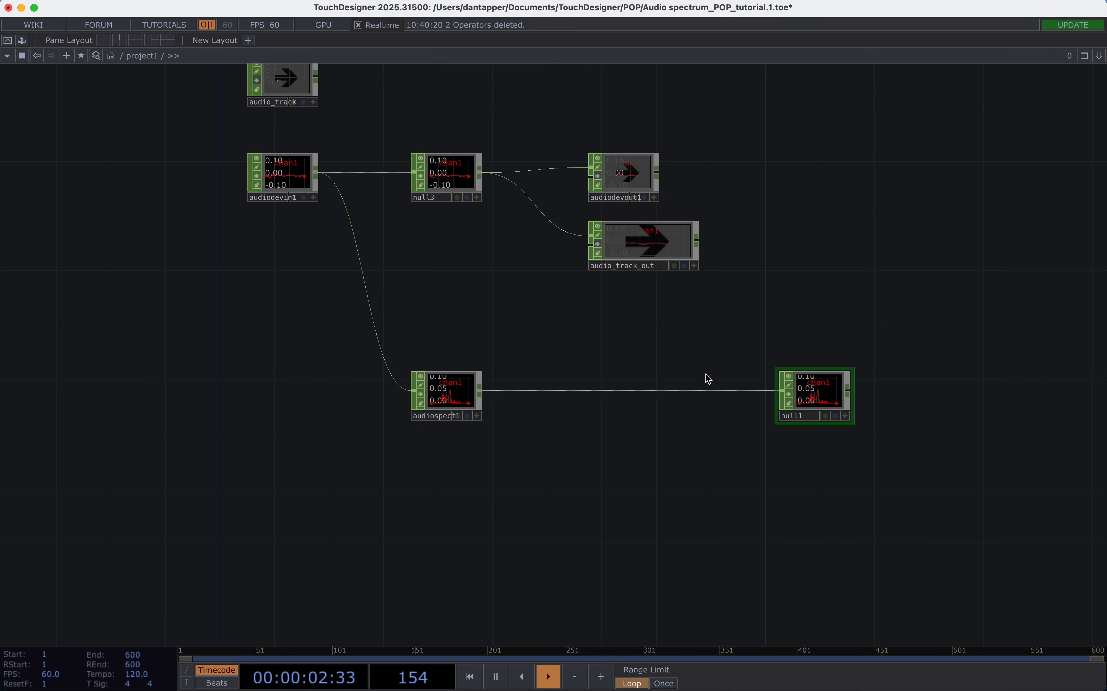
# Attach an Info CHOP to null1, place it above, and examine its length and sample_rate readings up close.
pyautogui.click(849, 389)
pyautogui.click(925, 327)
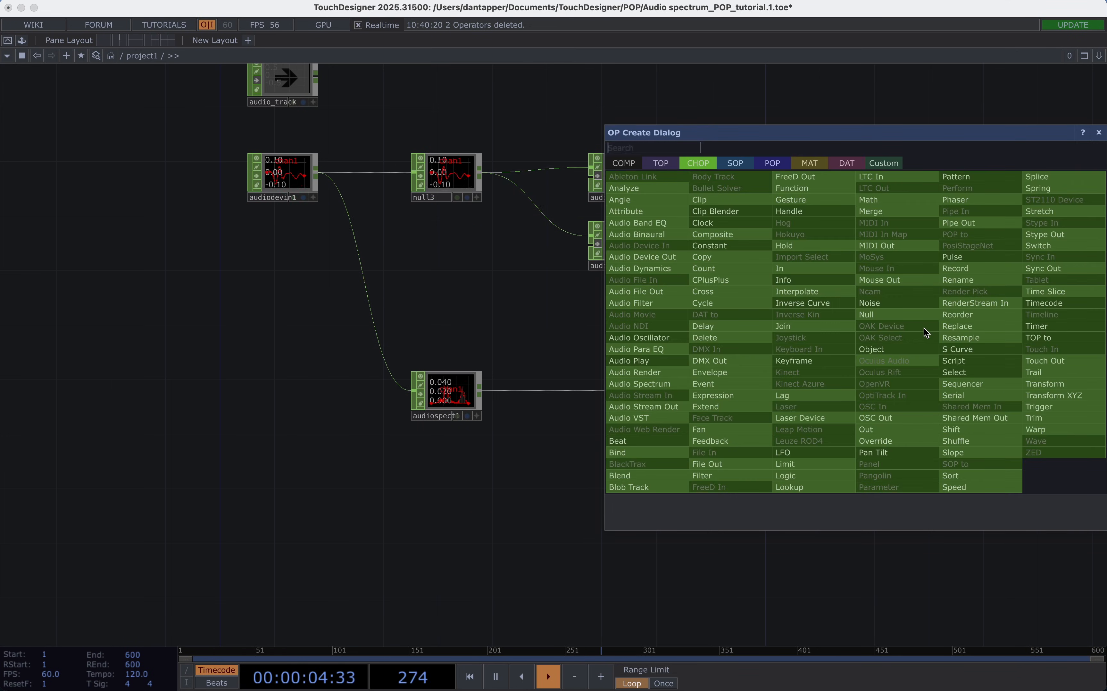
pyautogui.click(794, 287)
pyautogui.click(898, 332)
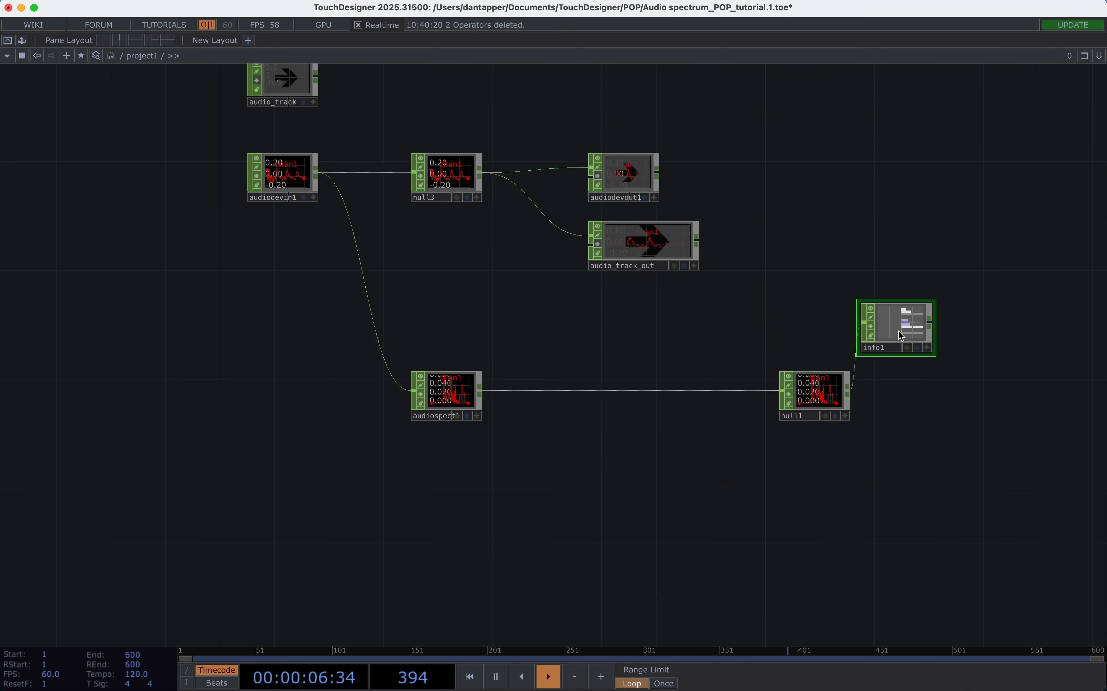
pyautogui.scroll(5, 906, 311)
pyautogui.scroll(8, 908, 289)
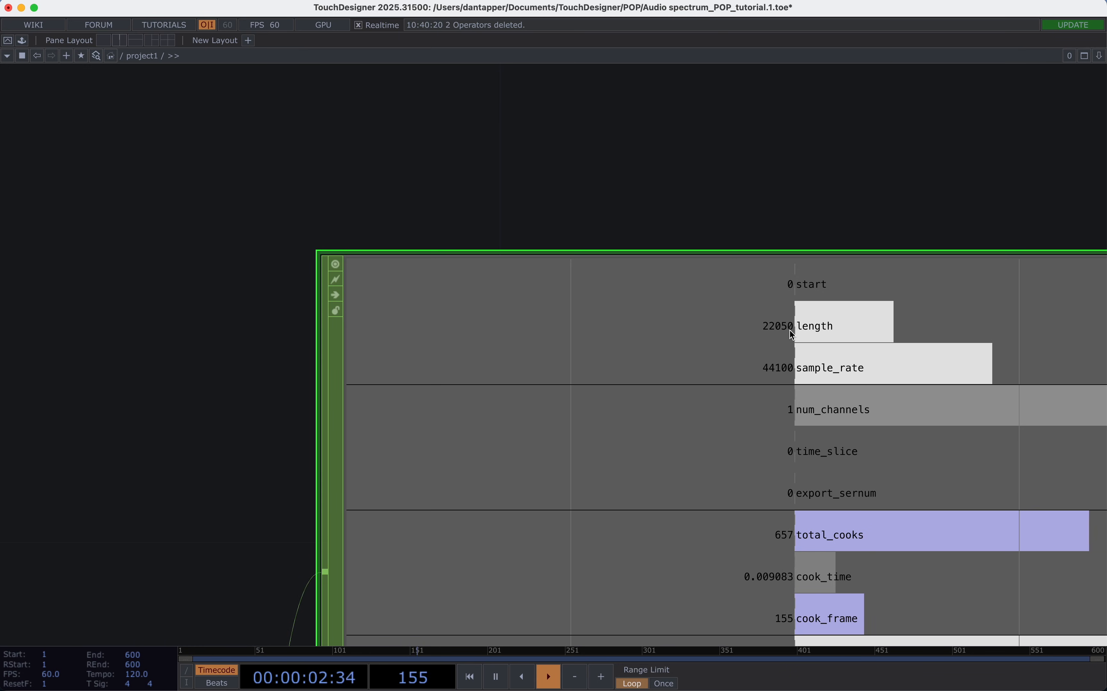
pyautogui.scroll(-6, 791, 331)
pyautogui.scroll(-8, 790, 328)
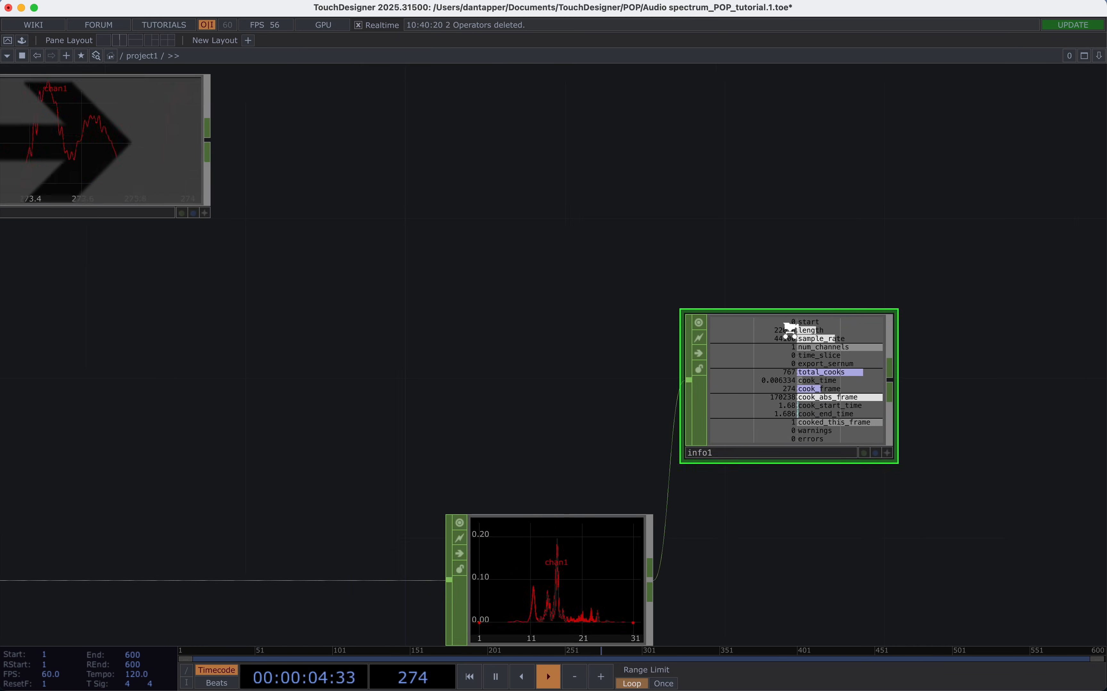
pyautogui.scroll(8, 803, 445)
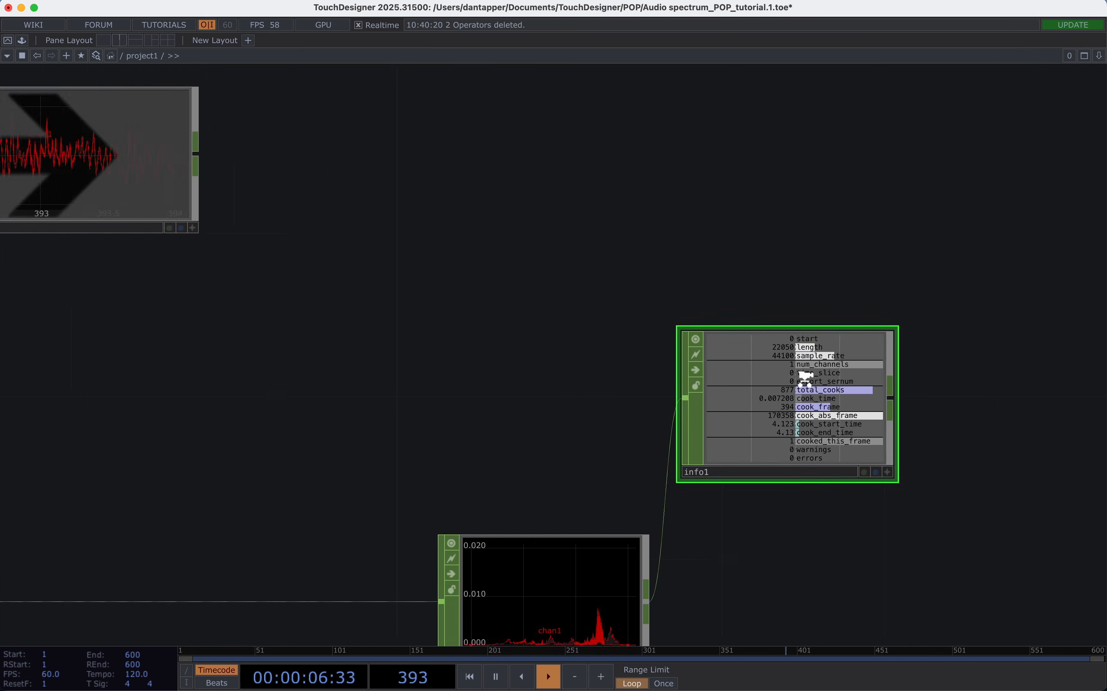
# Insert a Stretch CHOP on the wire between audiospect1 and null1 and show its parameters.
pyautogui.press('h')
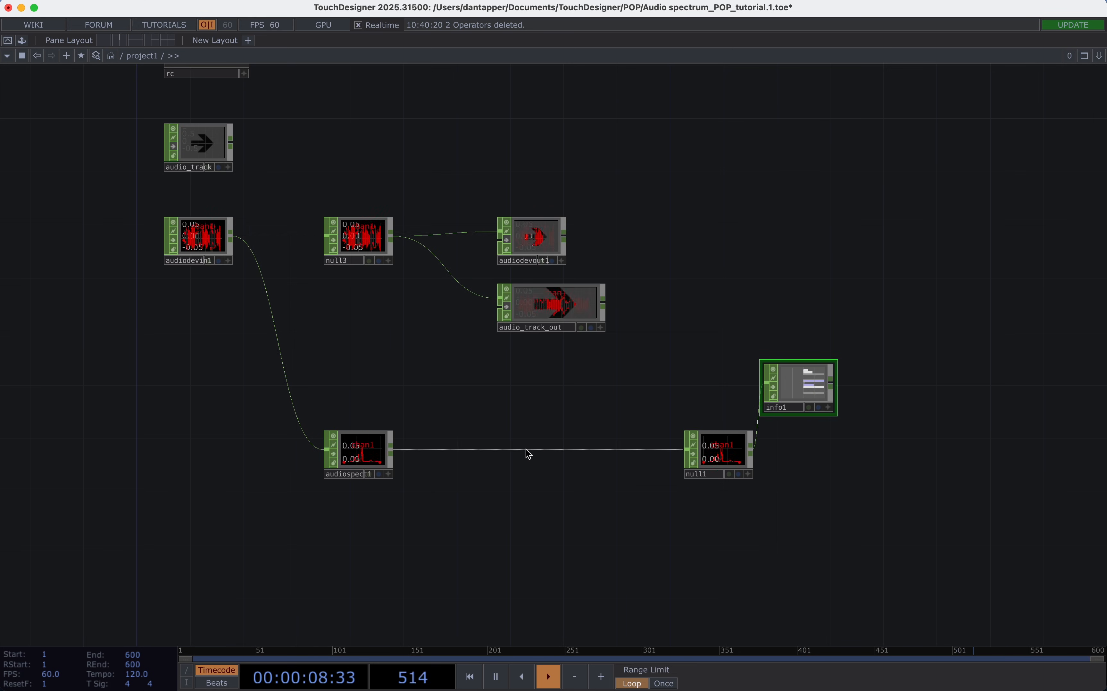
pyautogui.rightClick(528, 430)
pyautogui.click(557, 434)
pyautogui.write('s')
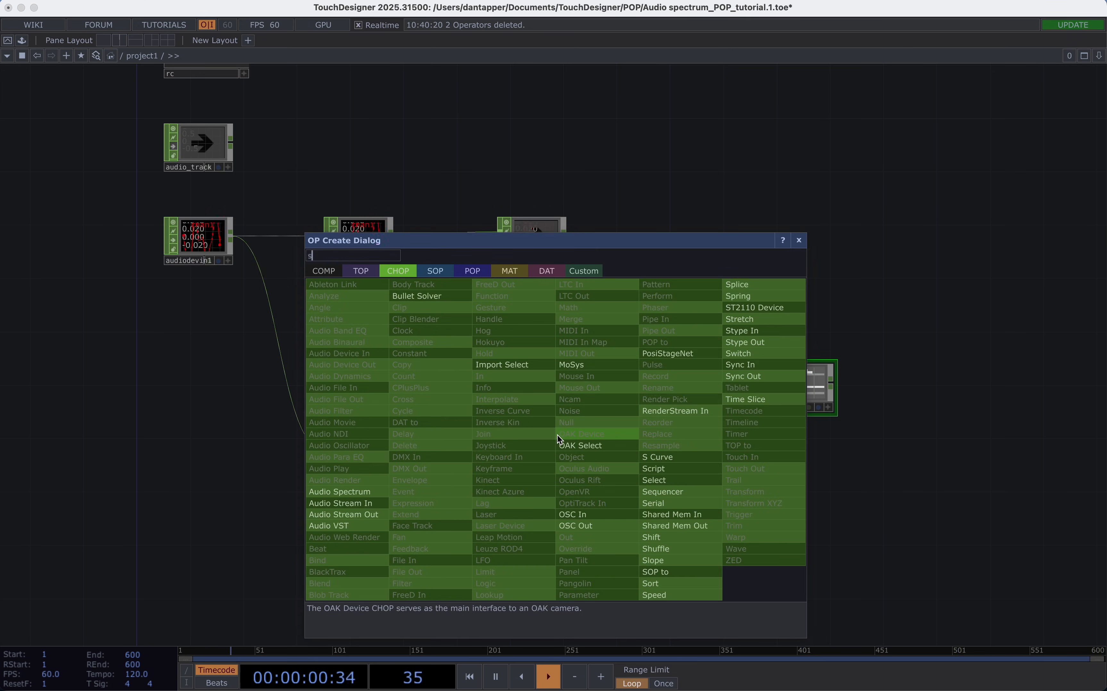
pyautogui.write('pect')
pyautogui.click(751, 324)
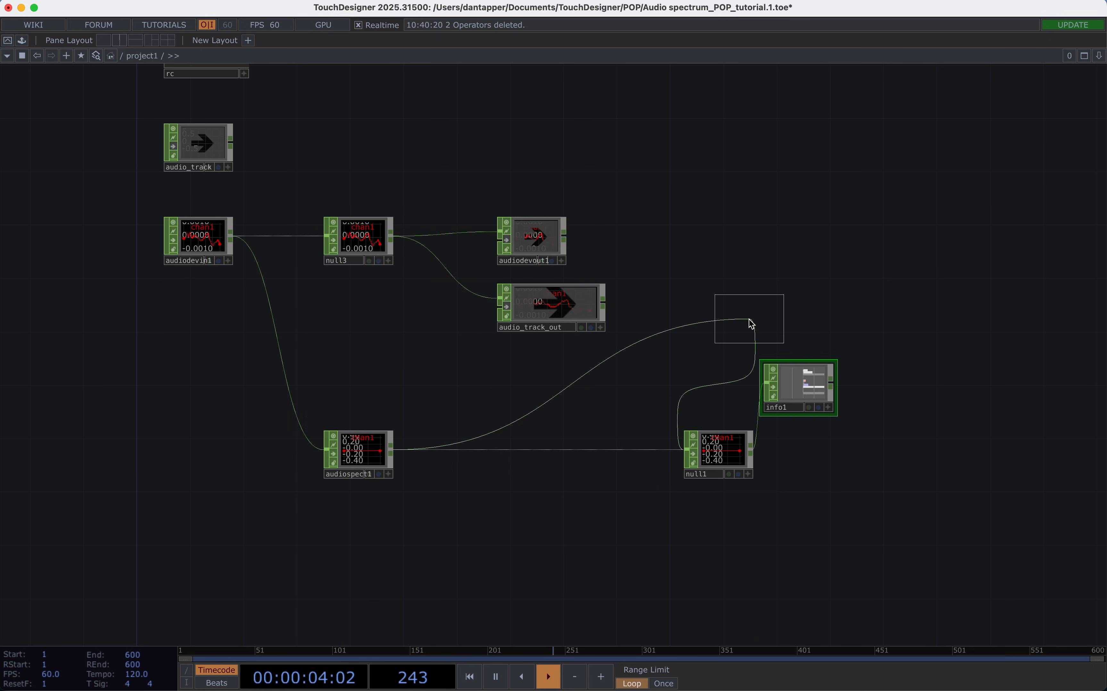
pyautogui.click(538, 453)
pyautogui.press('p')
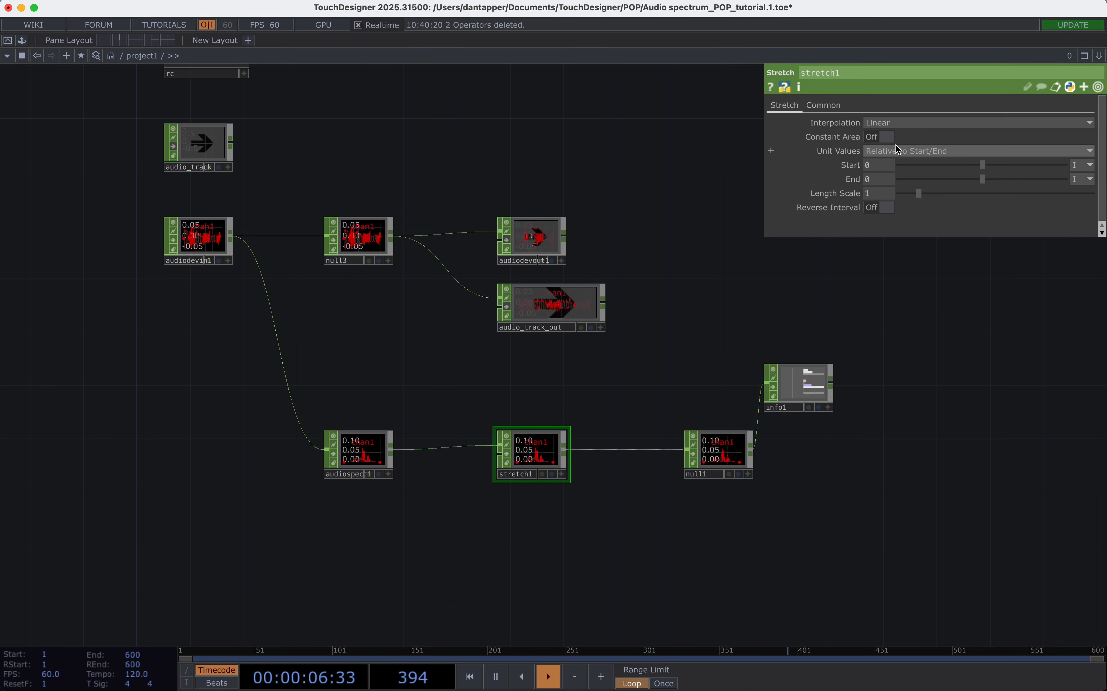
# Set the Stretch operator's Unit Values to Absolute and its End to 1000.
pyautogui.click(886, 152)
pyautogui.click(889, 178)
pyautogui.click(881, 179)
pyautogui.write('1000')
pyautogui.press('Return')
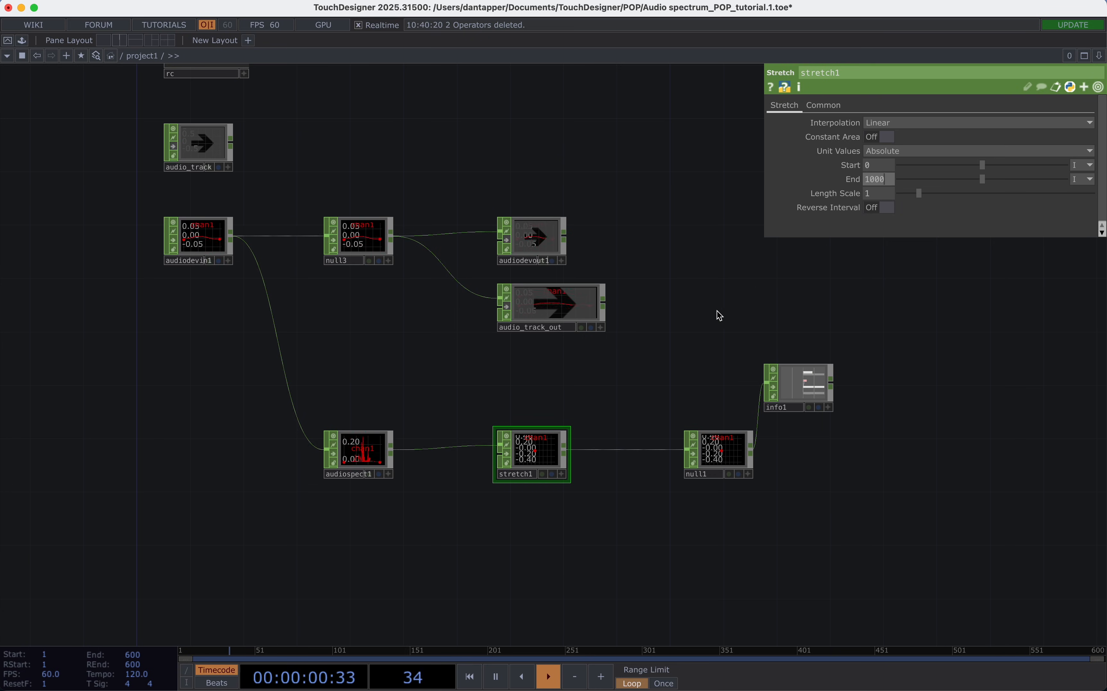
# Check the length reading of info1 up close and delete the info1 operator.
pyautogui.scroll(5, 816, 392)
pyautogui.scroll(2, 814, 390)
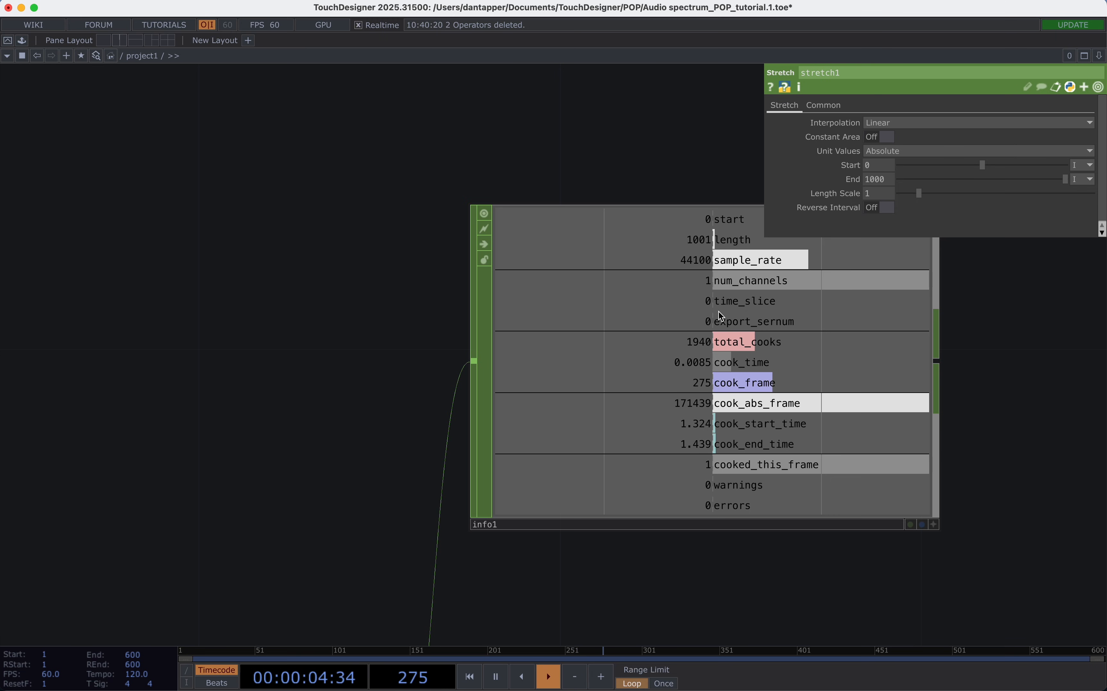
pyautogui.scroll(-8, 717, 320)
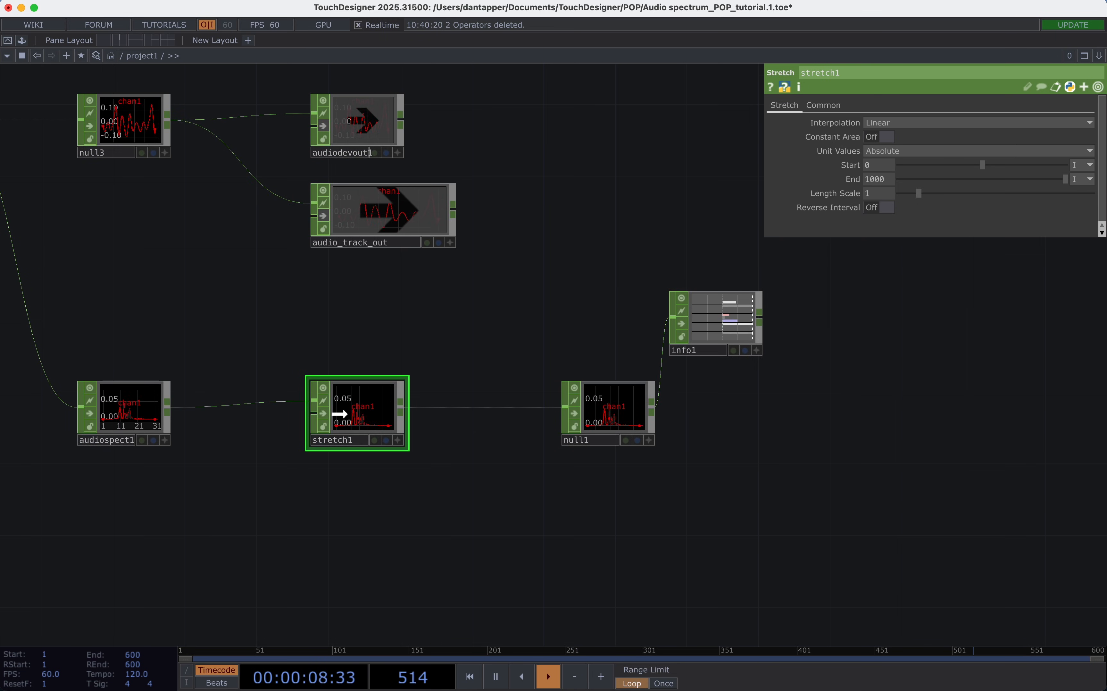
pyautogui.scroll(-2, 479, 449)
pyautogui.scroll(-1, 479, 449)
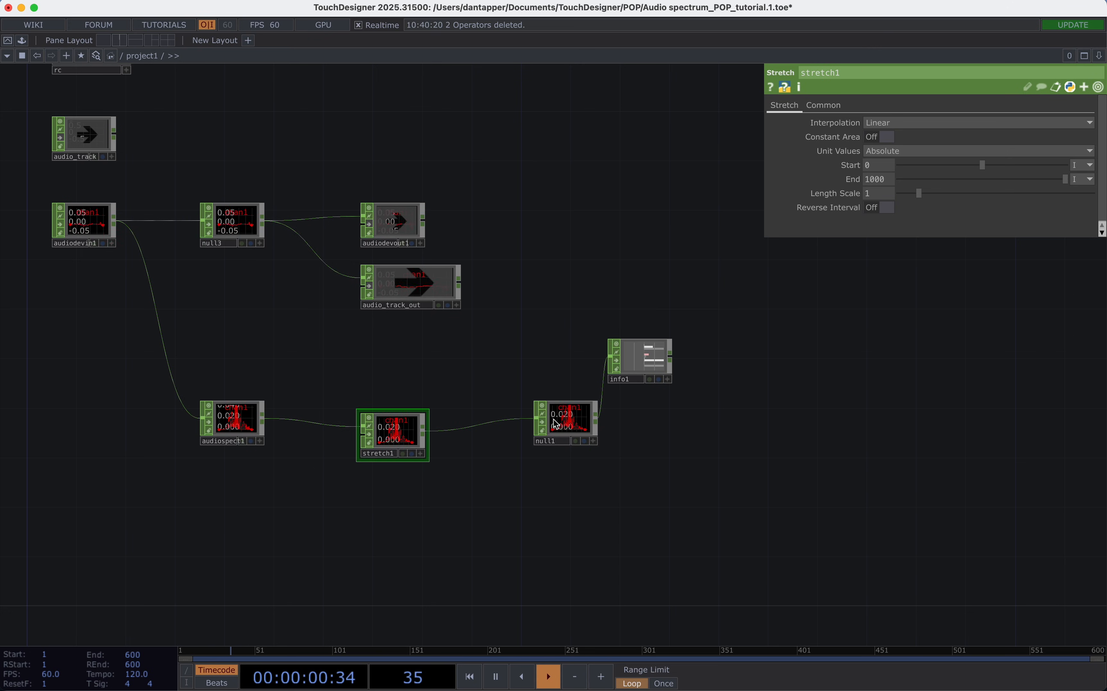
pyautogui.click(646, 359)
pyautogui.press('Delete')
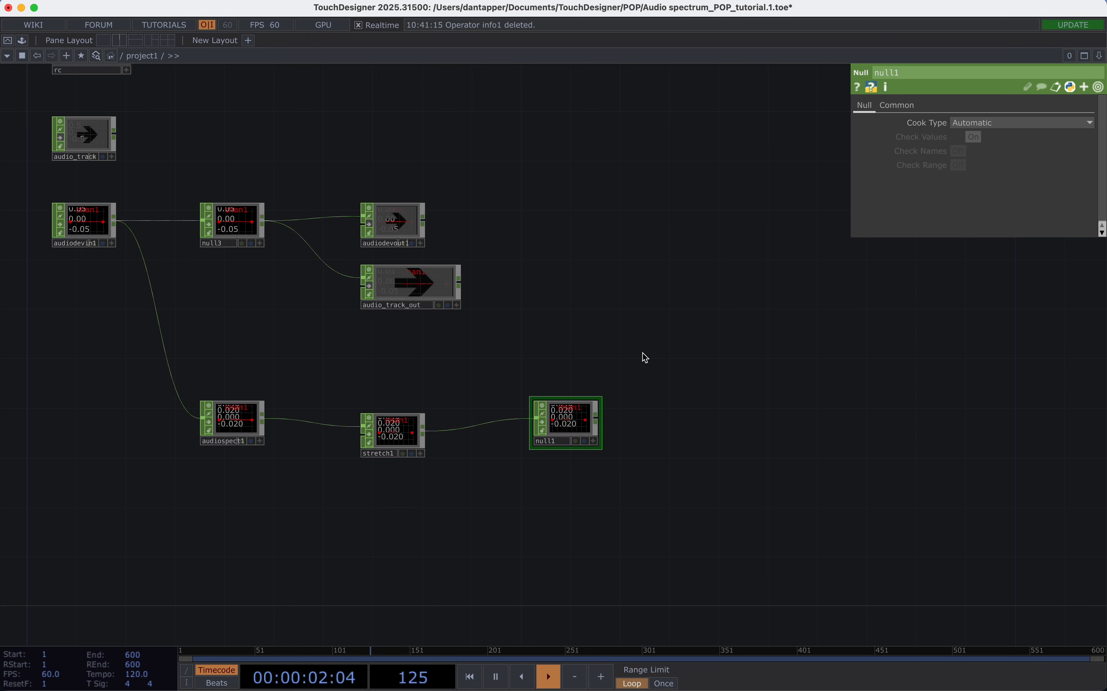
# Add a CHOP to POP fed by null1, place it beside null1, and align stretch1 with the row.
pyautogui.click(600, 419)
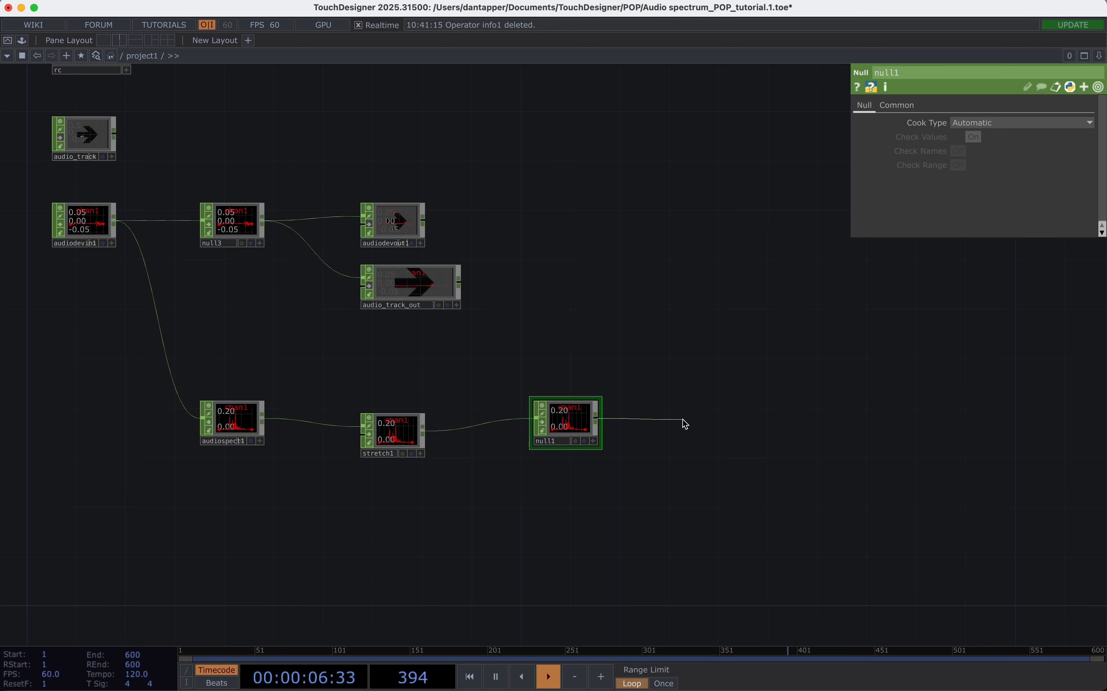
pyautogui.click(683, 423)
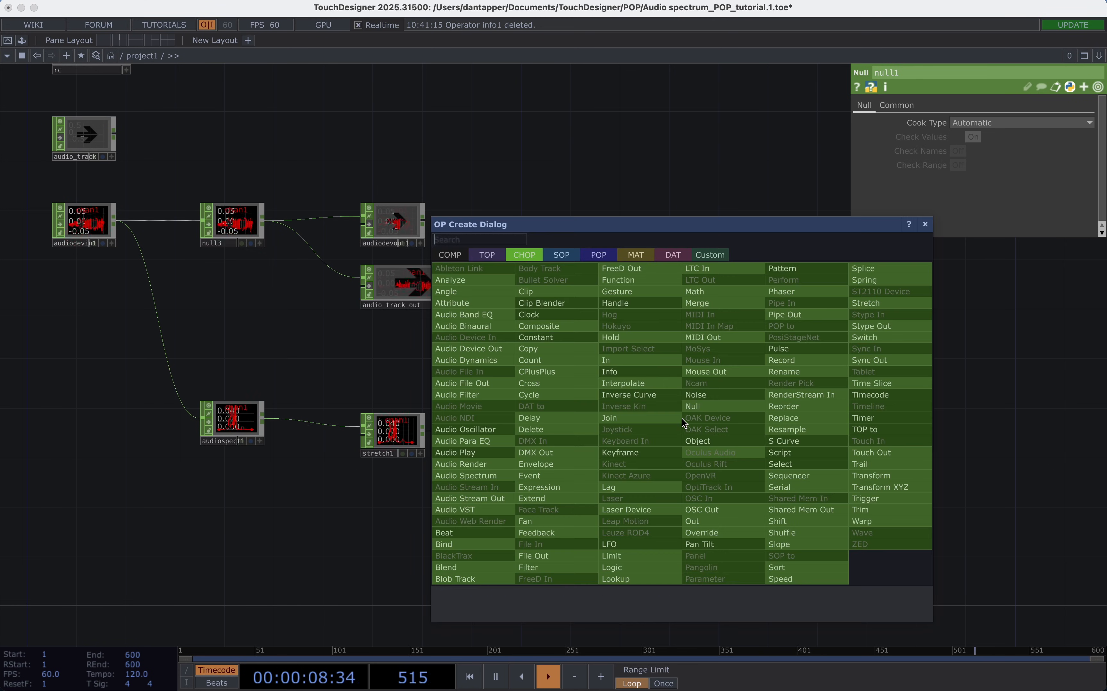
pyautogui.click(591, 255)
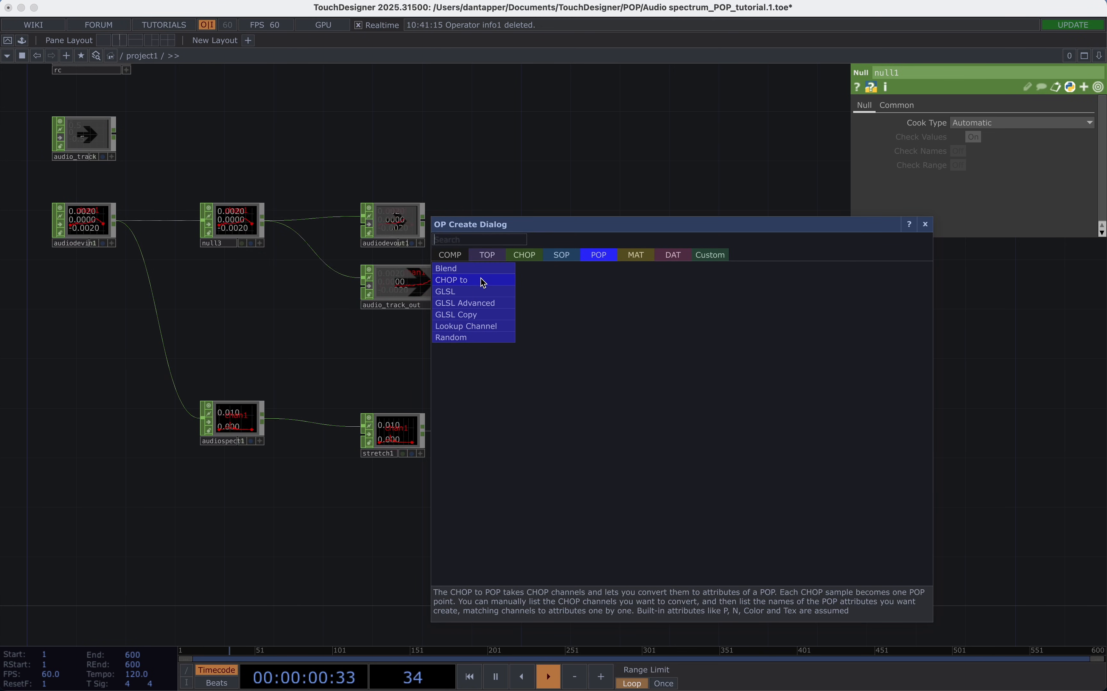
pyautogui.click(468, 279)
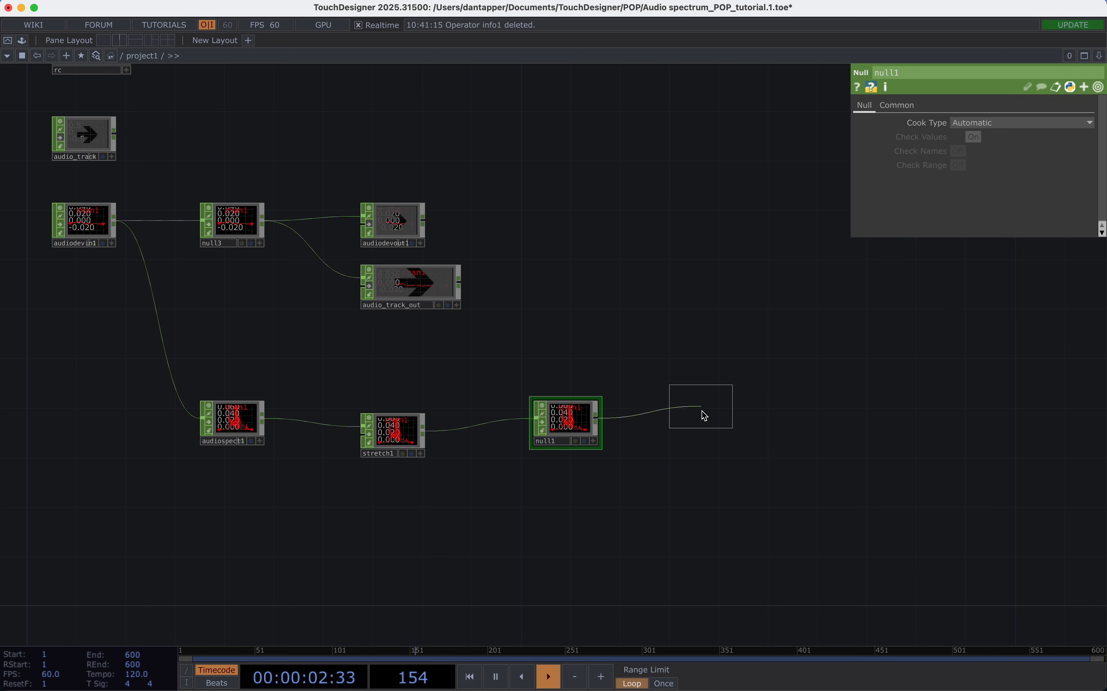
pyautogui.click(692, 421)
pyautogui.moveTo(402, 432); pyautogui.dragTo(391, 423)
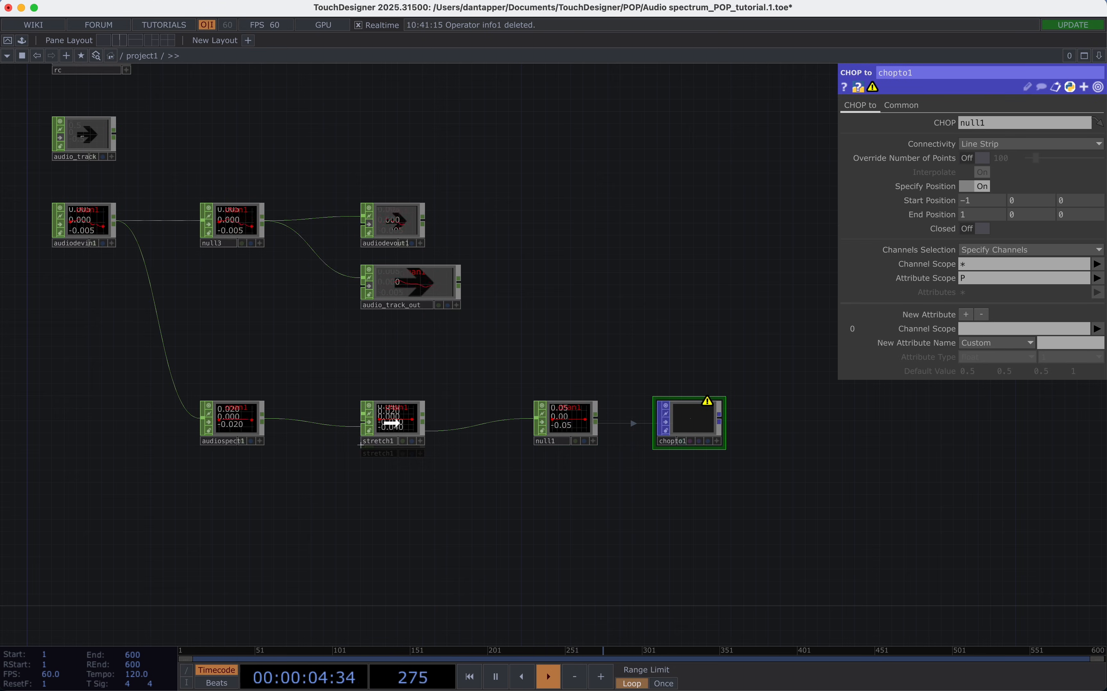
# Show the parameters of chopto1 and clear its Attribute Scope.
pyautogui.hscroll(5, 612, 499)
pyautogui.scroll(3, 440, 430)
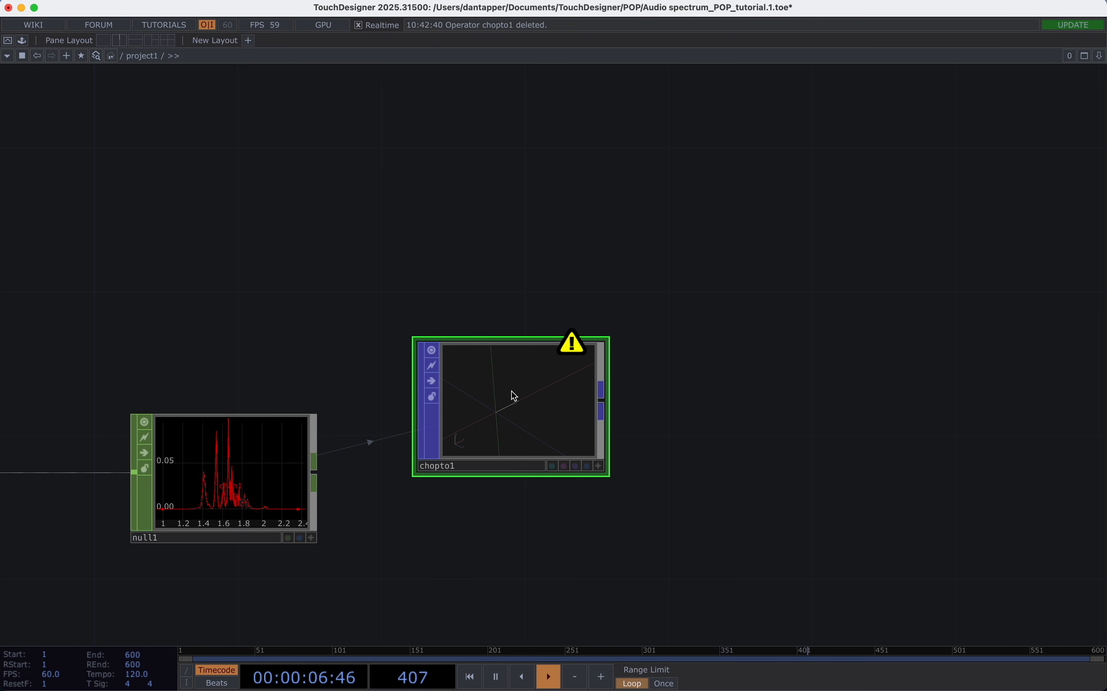
pyautogui.press('p')
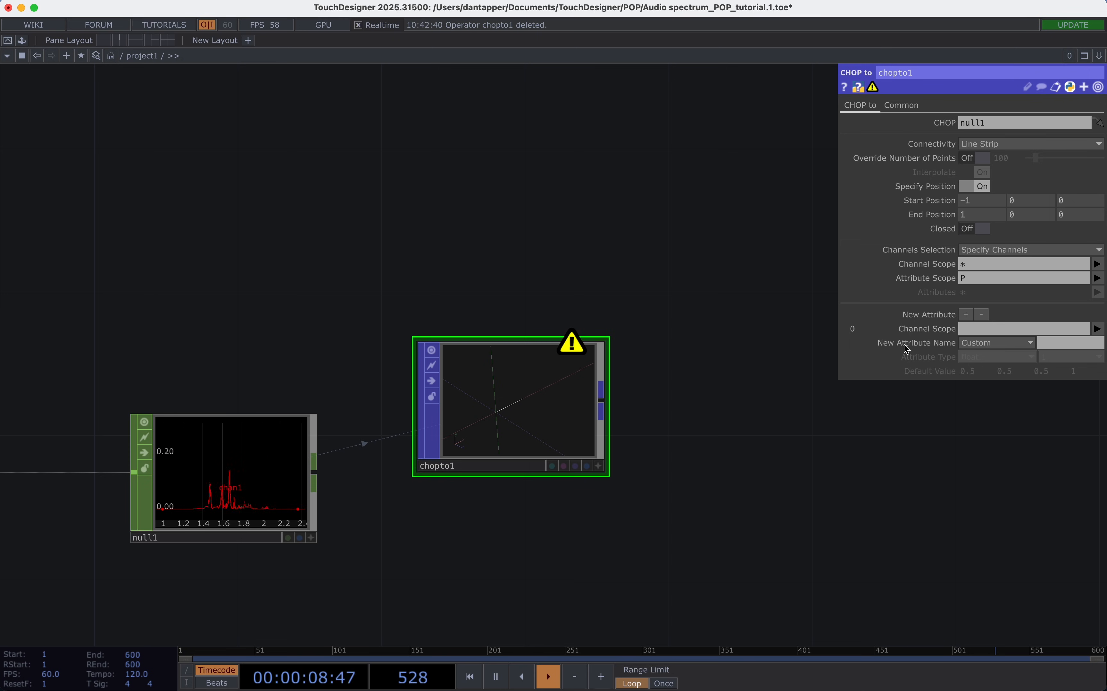
pyautogui.click(958, 276)
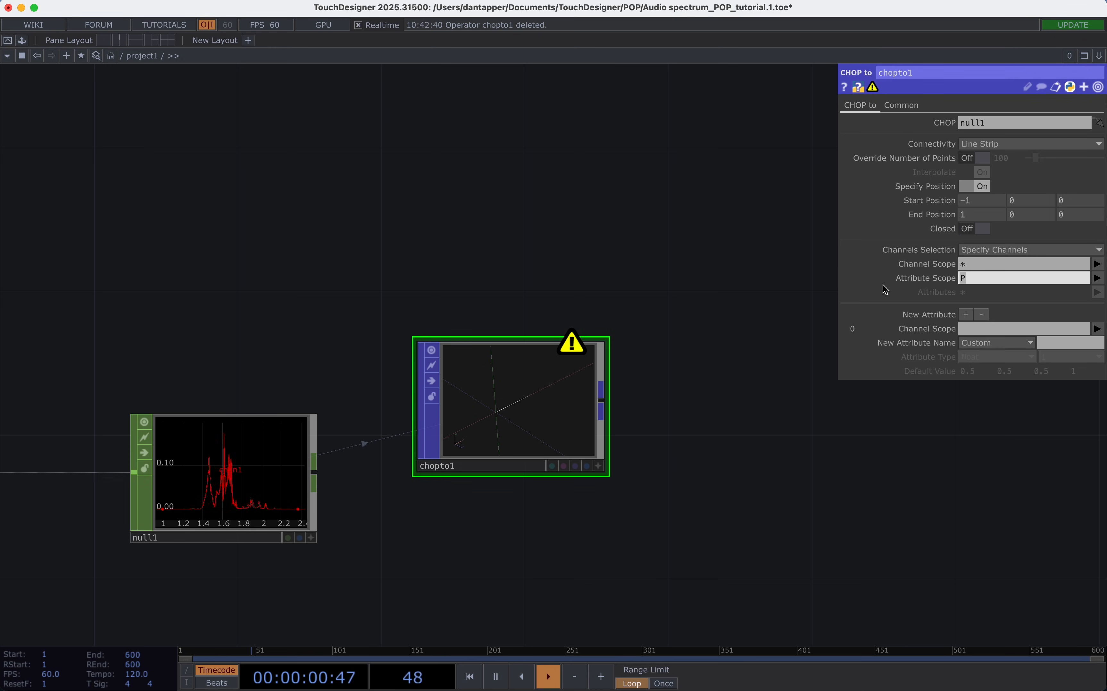
pyautogui.press('BackSpace')
pyautogui.press('Return')
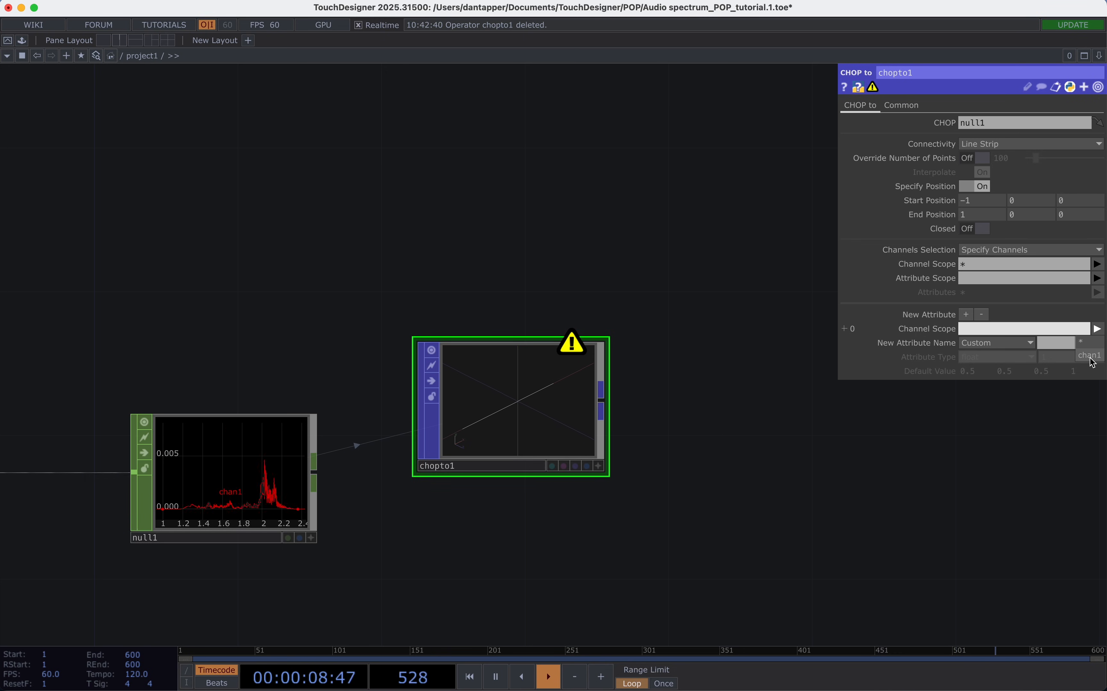
# Define a new custom attribute on chopto1 with Channel Scope chan1 and the name spectrum.
pyautogui.click(1091, 355)
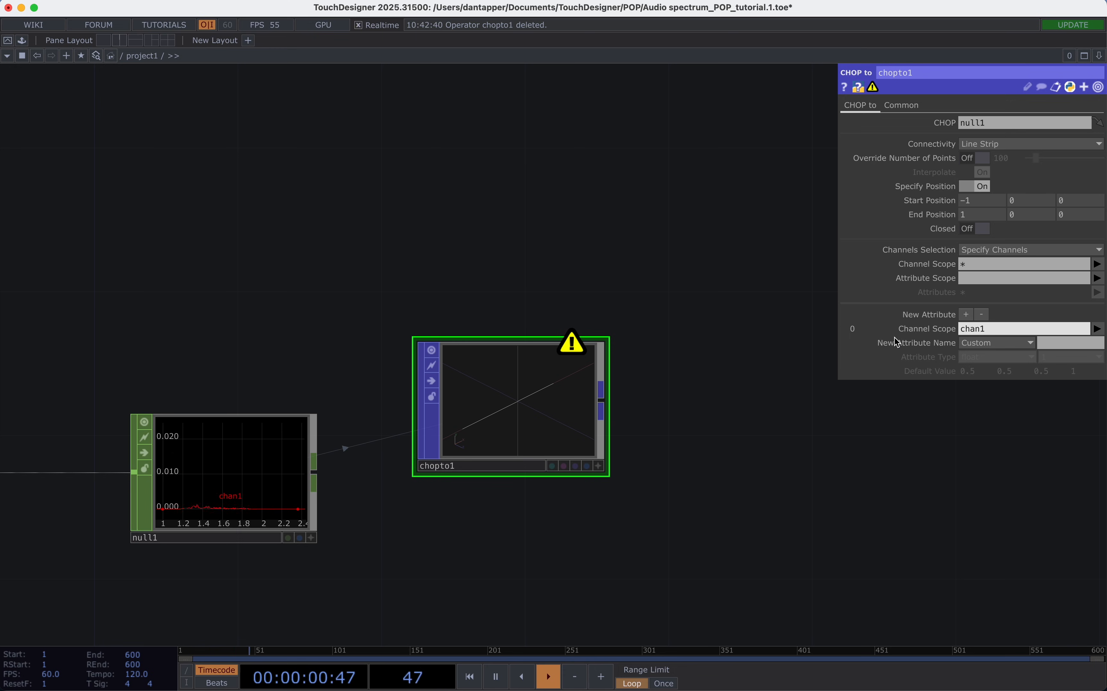
pyautogui.click(1060, 347)
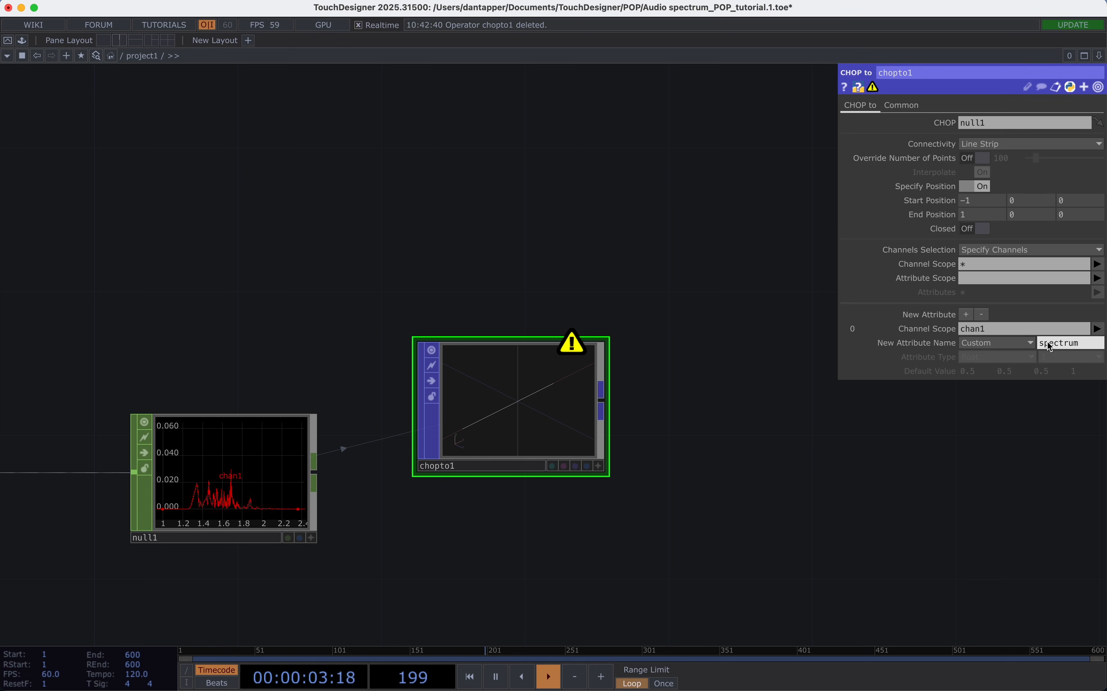
pyautogui.press('Return')
# Add a Math Mix POP fed by chopto1 and place it to its right.
pyautogui.moveTo(687, 486); pyautogui.dragTo(509, 478)
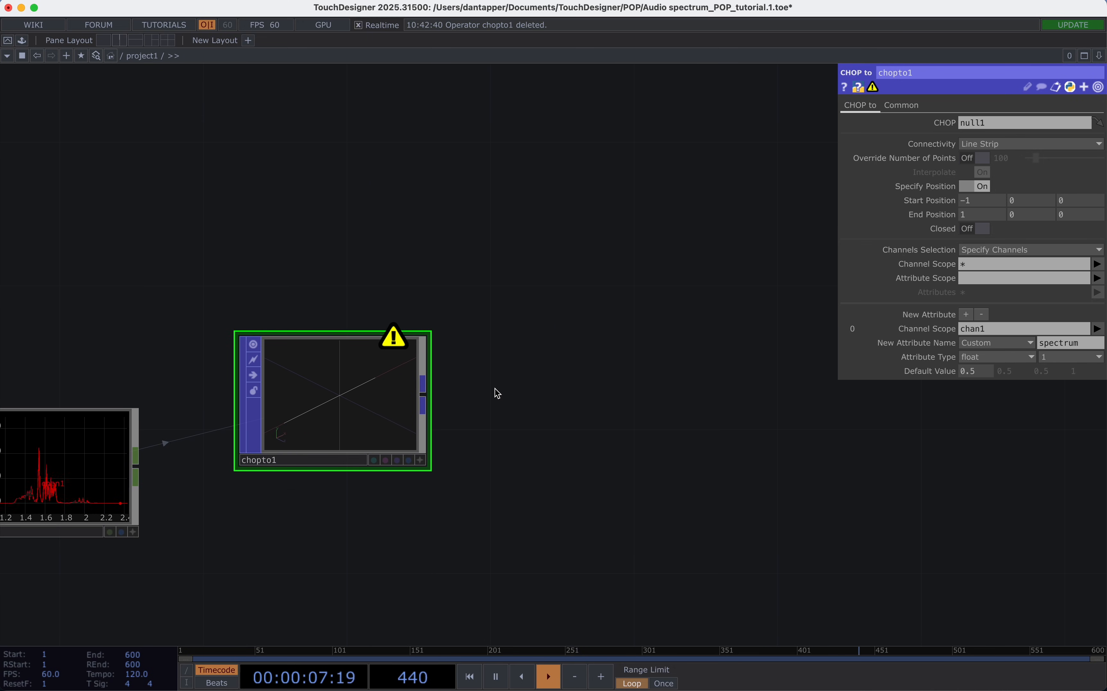
pyautogui.moveTo(425, 405); pyautogui.dragTo(604, 383)
pyautogui.write('ma')
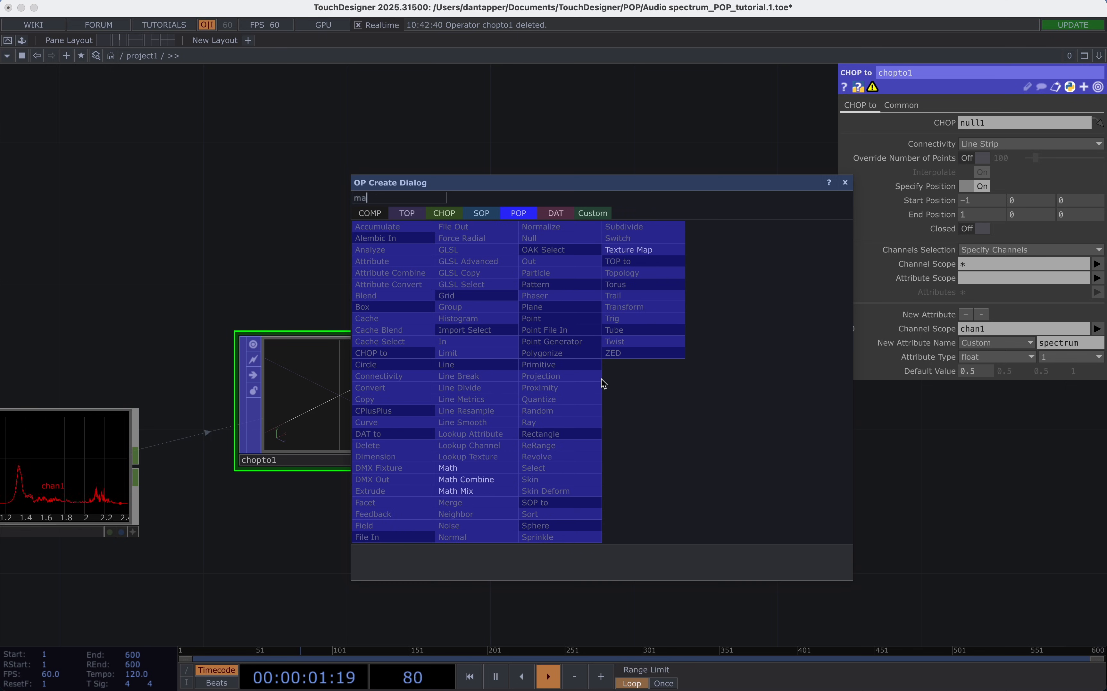
pyautogui.click(457, 490)
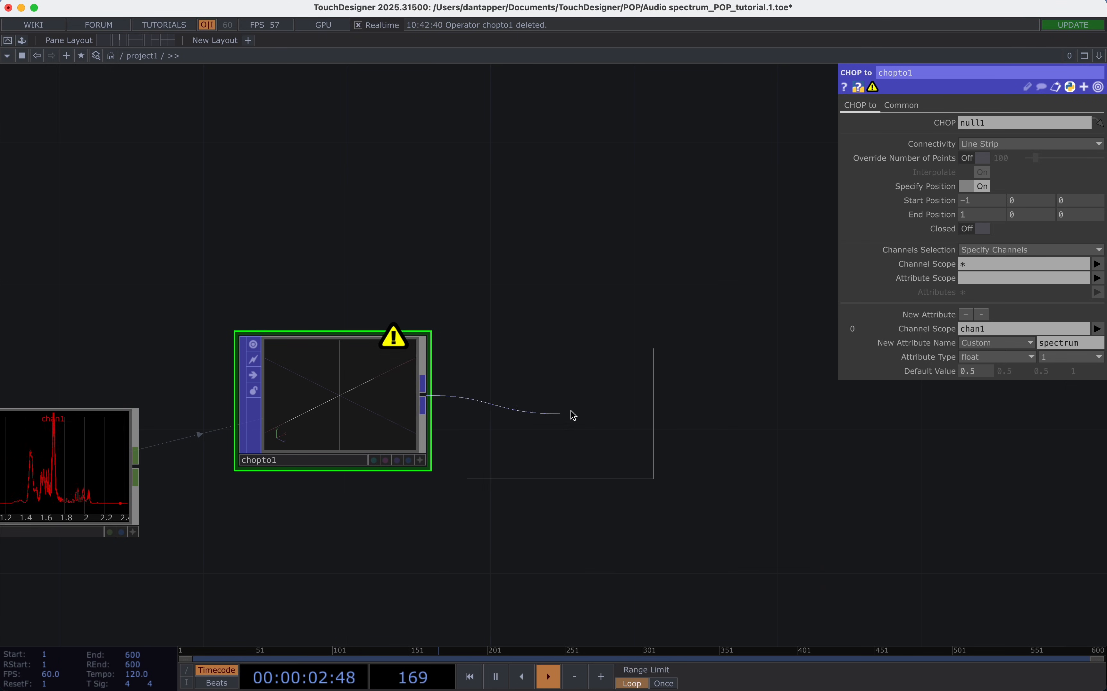
pyautogui.click(595, 404)
# Set the Math Mix combine operation to A * B with Scope A spectrum and Scope B 1.
pyautogui.click(992, 136)
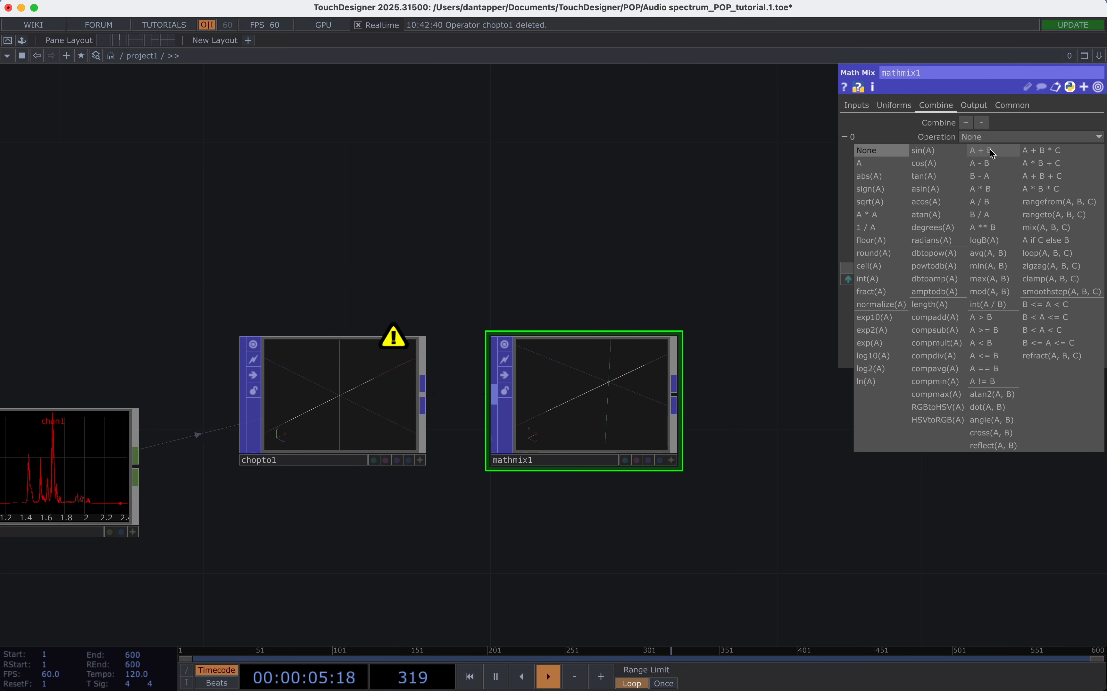
pyautogui.click(993, 190)
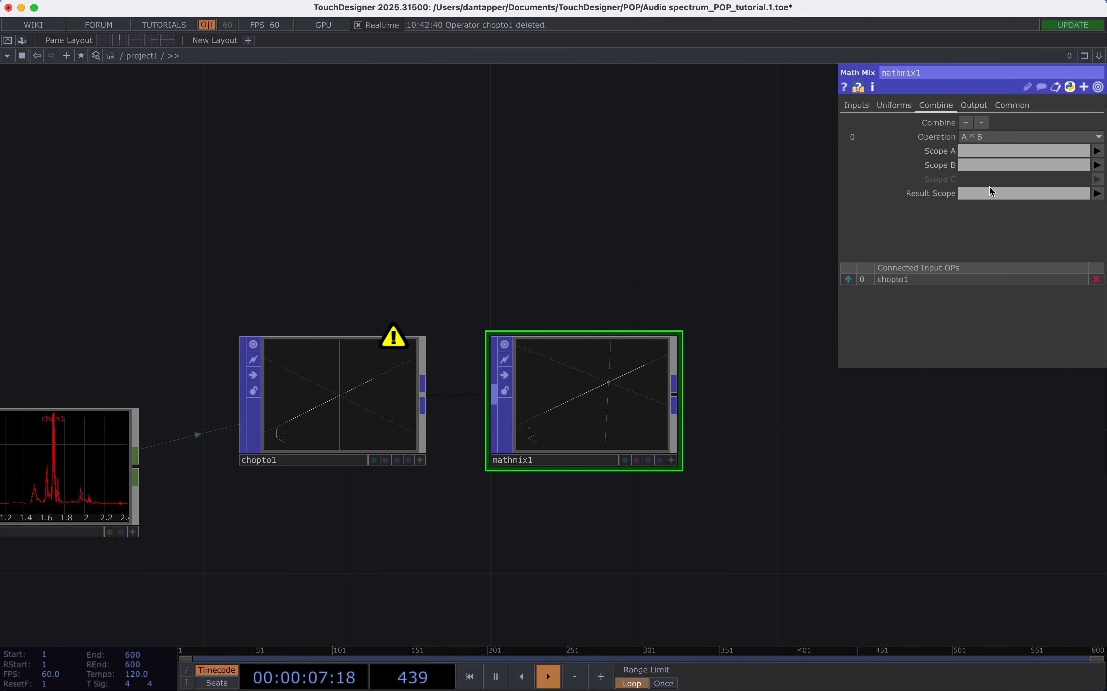
pyautogui.click(1099, 151)
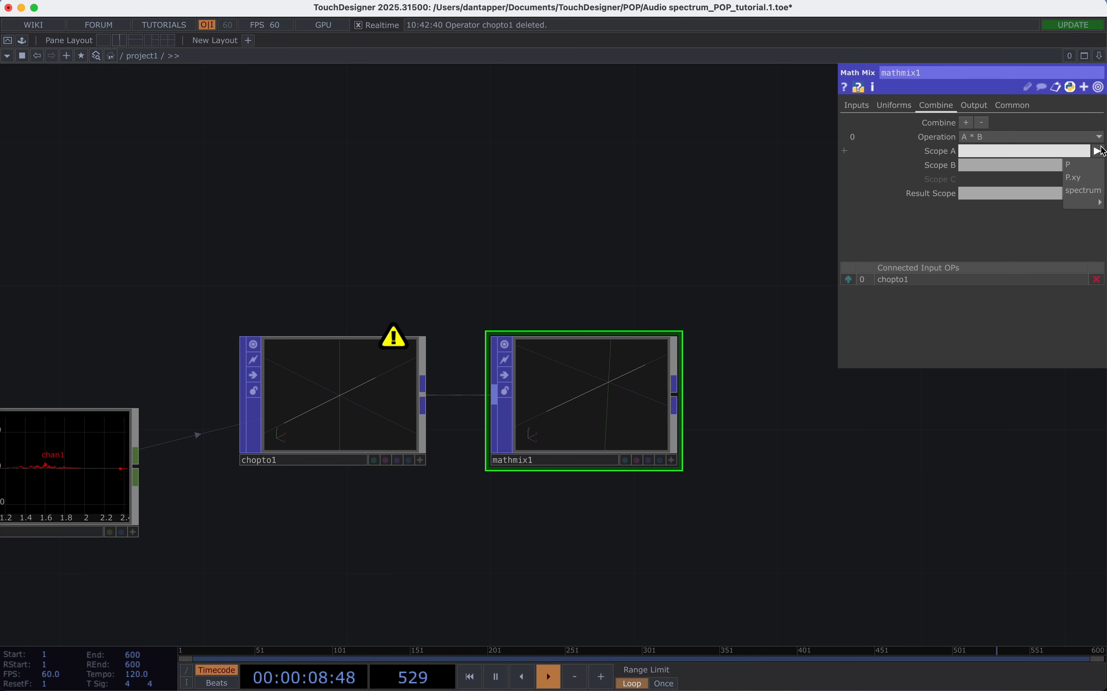
pyautogui.click(1079, 197)
pyautogui.click(994, 162)
pyautogui.write('1')
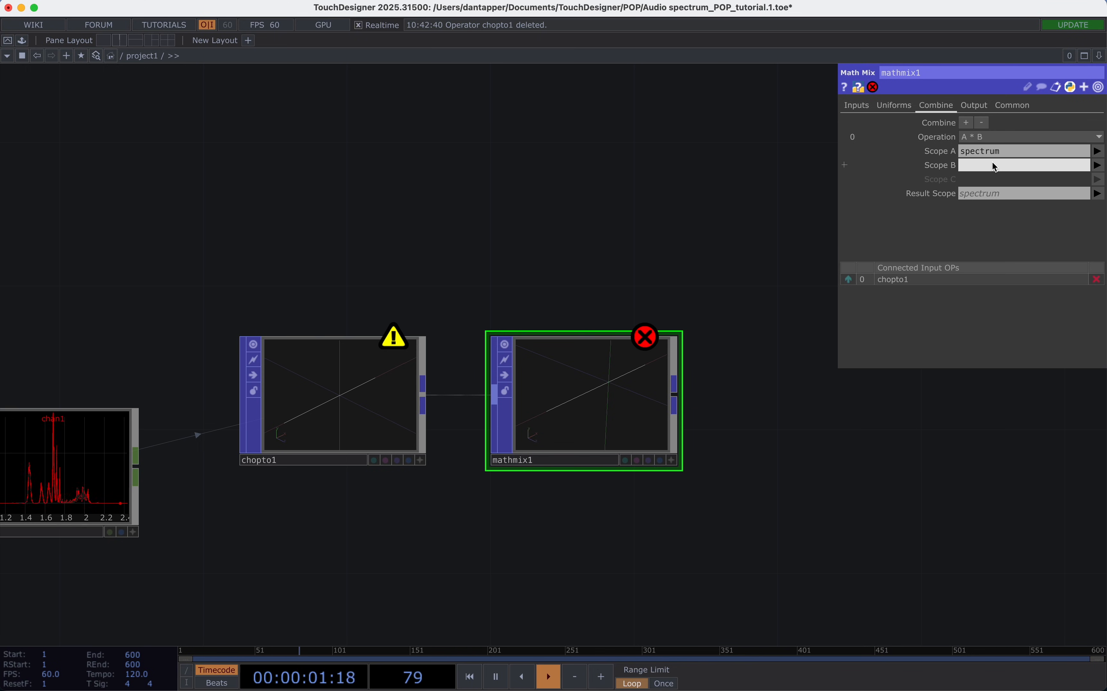
pyautogui.press('Return')
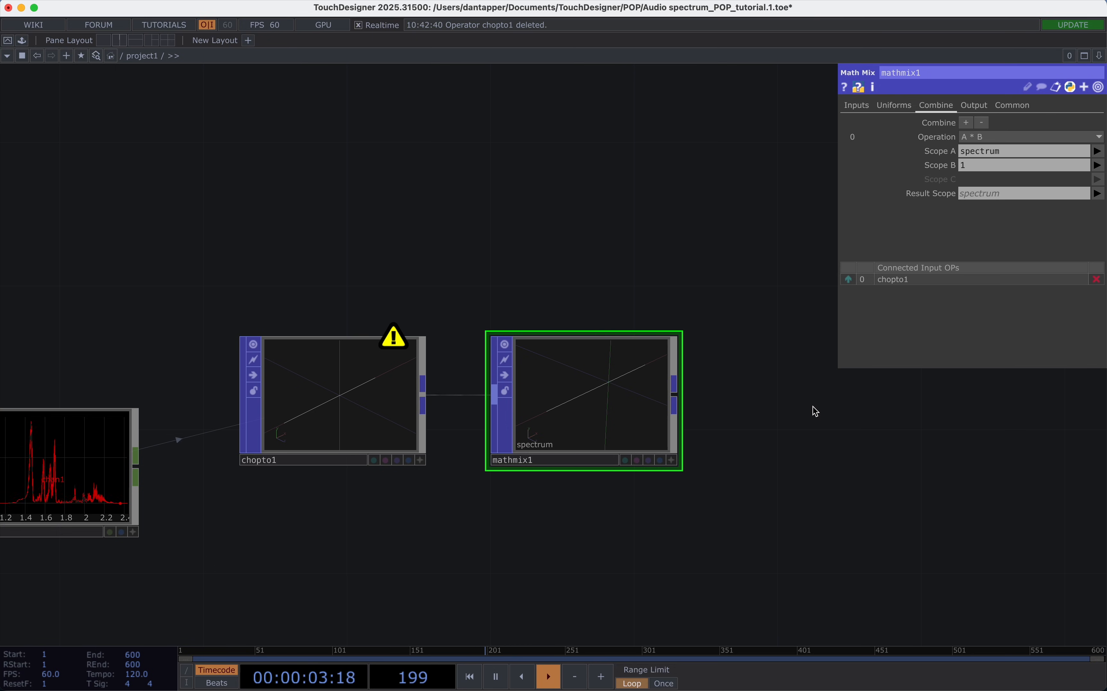
# Add a second combine operation A + B to mathmix1 with Scope A P.y and Scope B spectrum.
pyautogui.moveTo(813, 406); pyautogui.dragTo(684, 411)
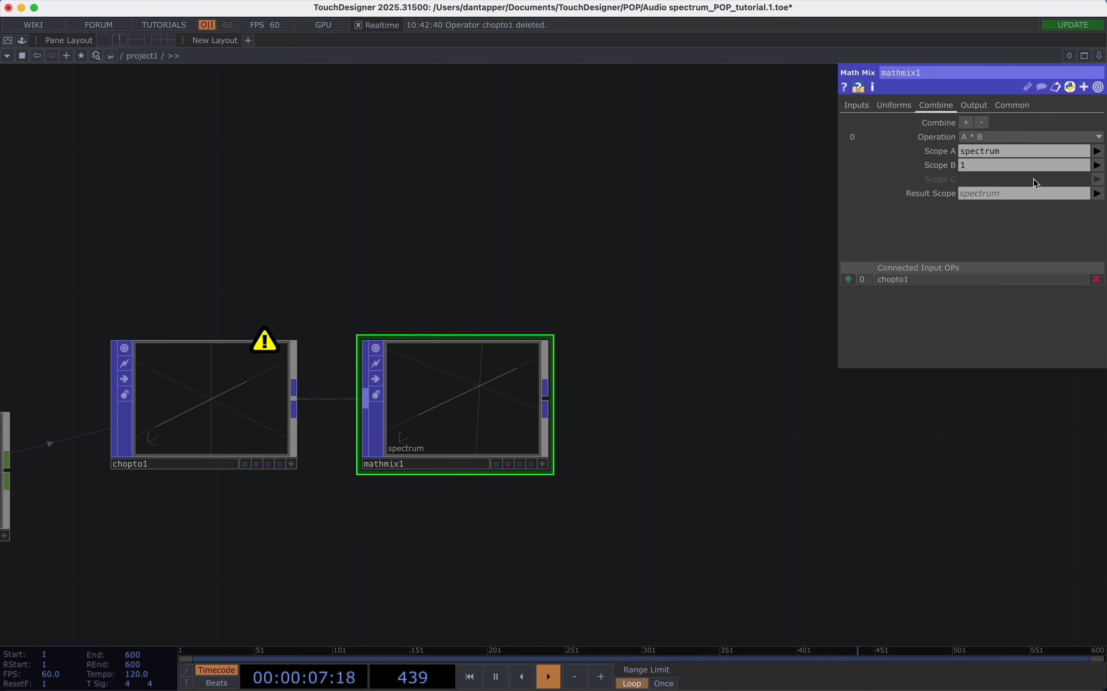
pyautogui.click(967, 123)
pyautogui.click(986, 214)
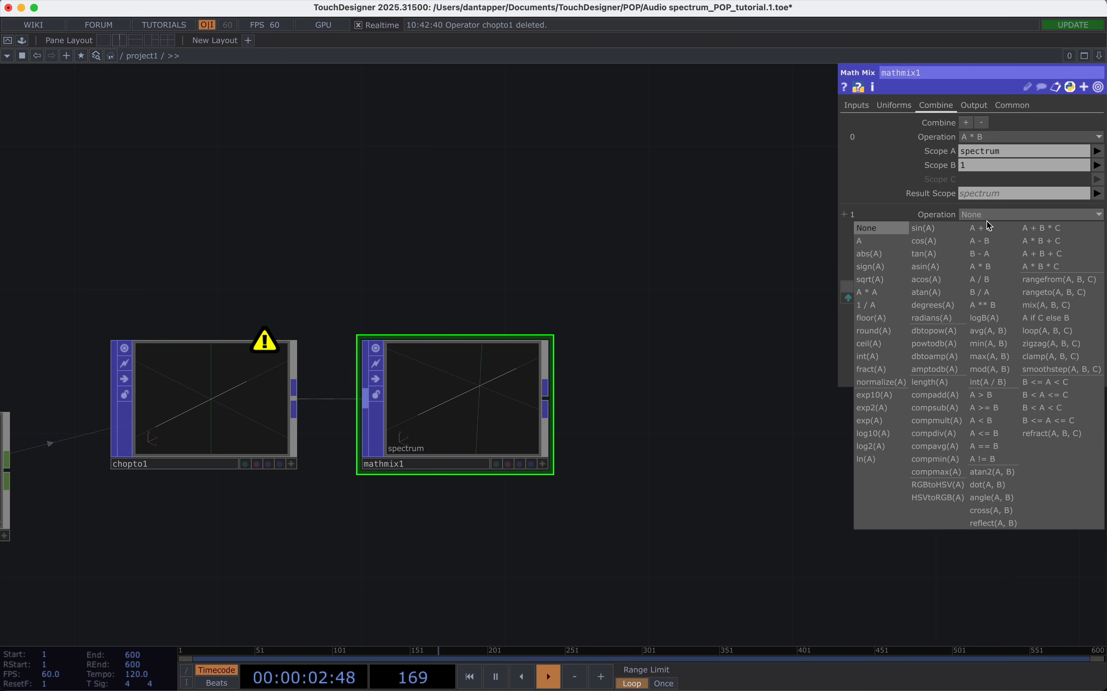
pyautogui.click(988, 227)
pyautogui.click(1098, 228)
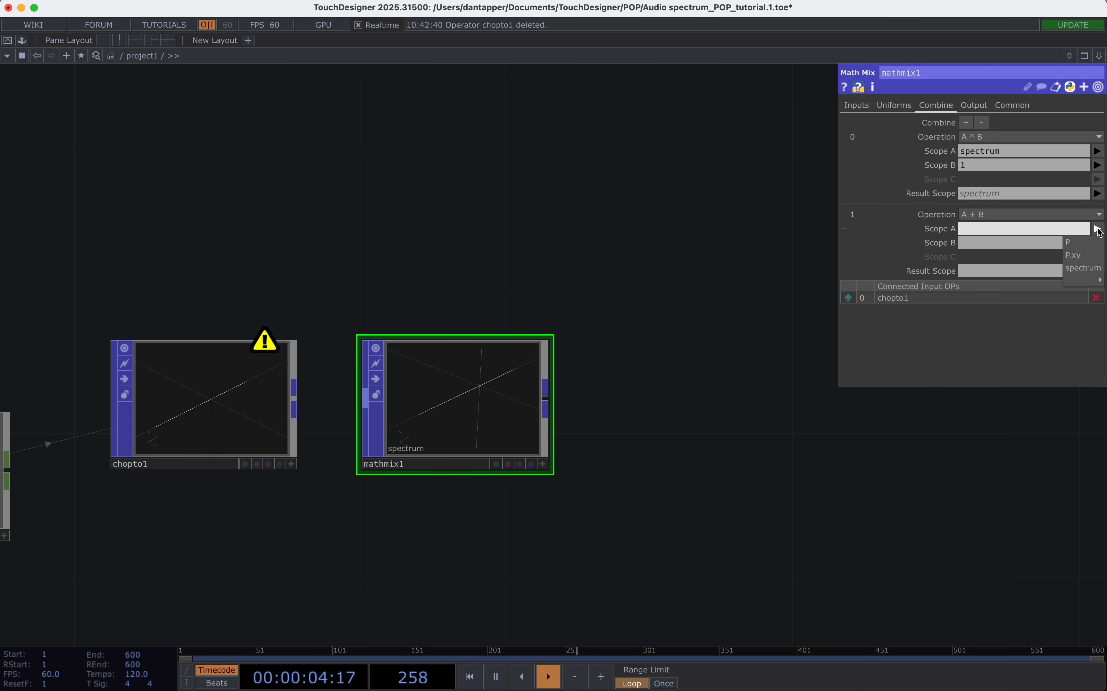
pyautogui.click(1086, 243)
pyautogui.click(1002, 229)
pyautogui.write('.y')
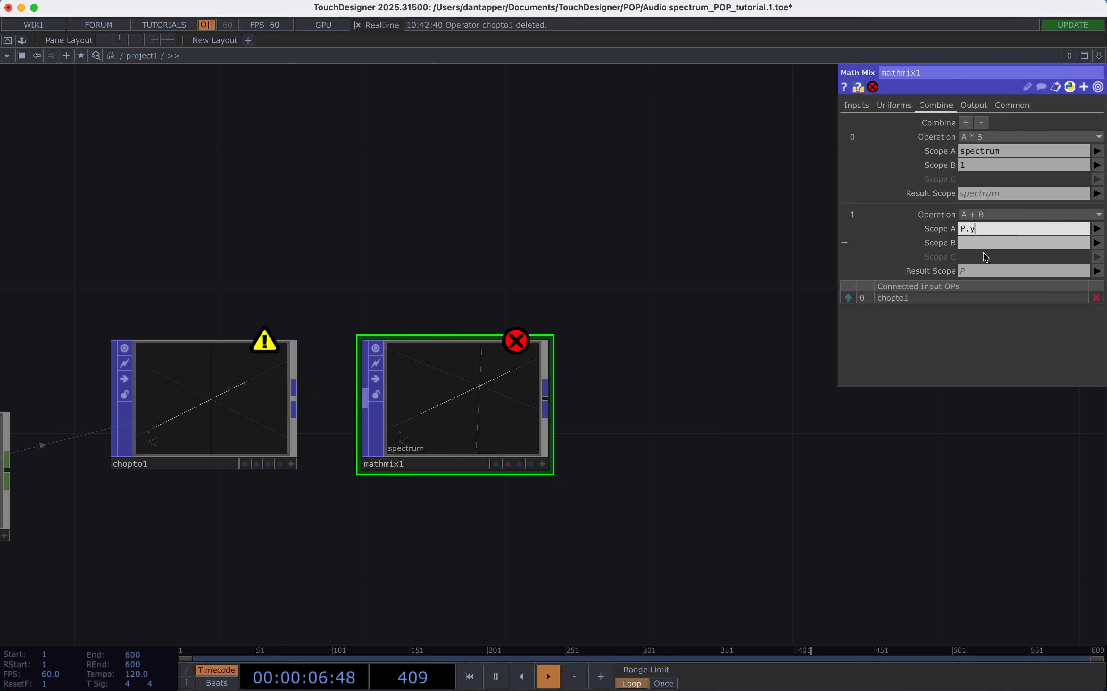
pyautogui.click(1098, 243)
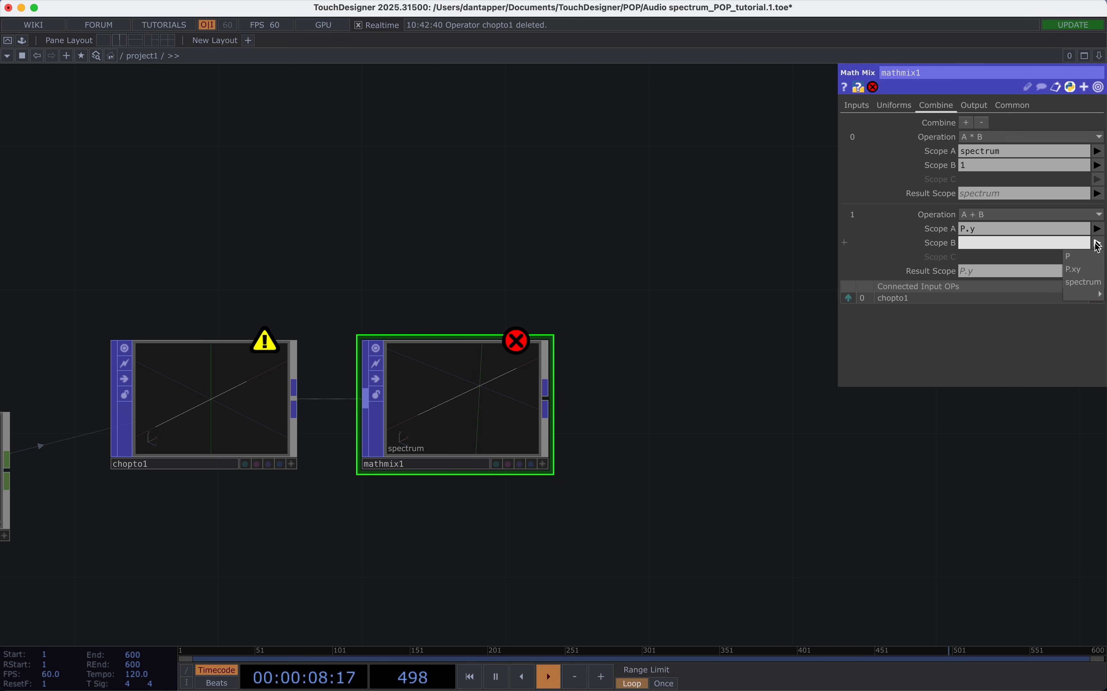
pyautogui.click(1083, 282)
# Try scaling the spectrum by 4 through Scope B of mathmix1's A * B operation.
pyautogui.scroll(5, 459, 414)
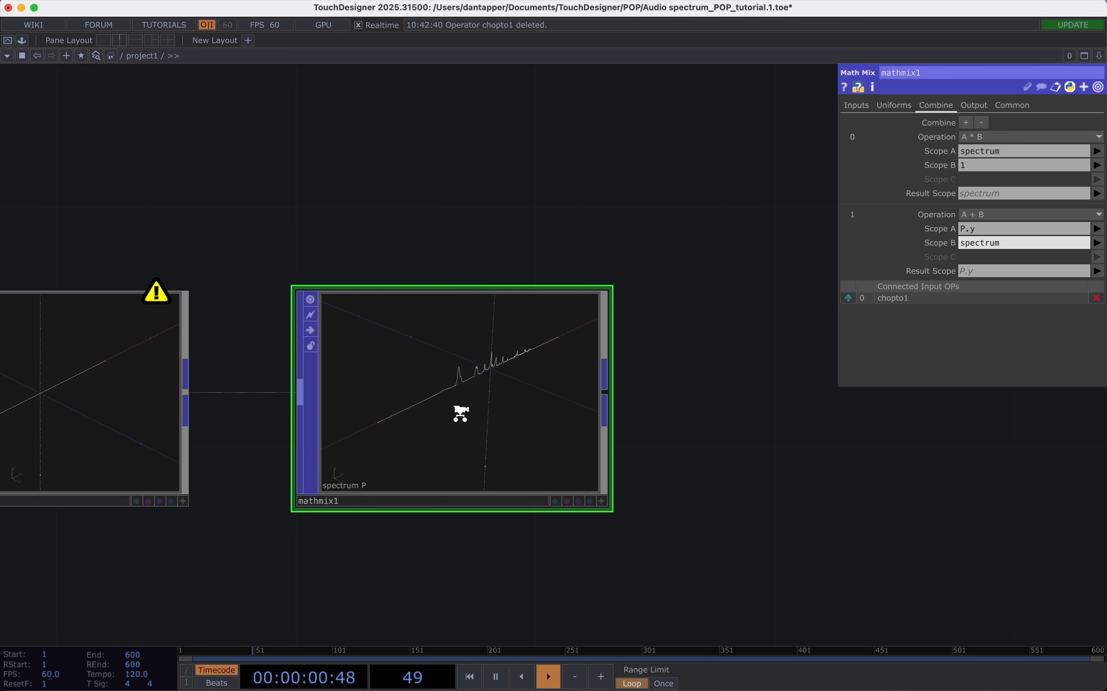
pyautogui.click(681, 593)
pyautogui.moveTo(575, 494); pyautogui.dragTo(532, 459)
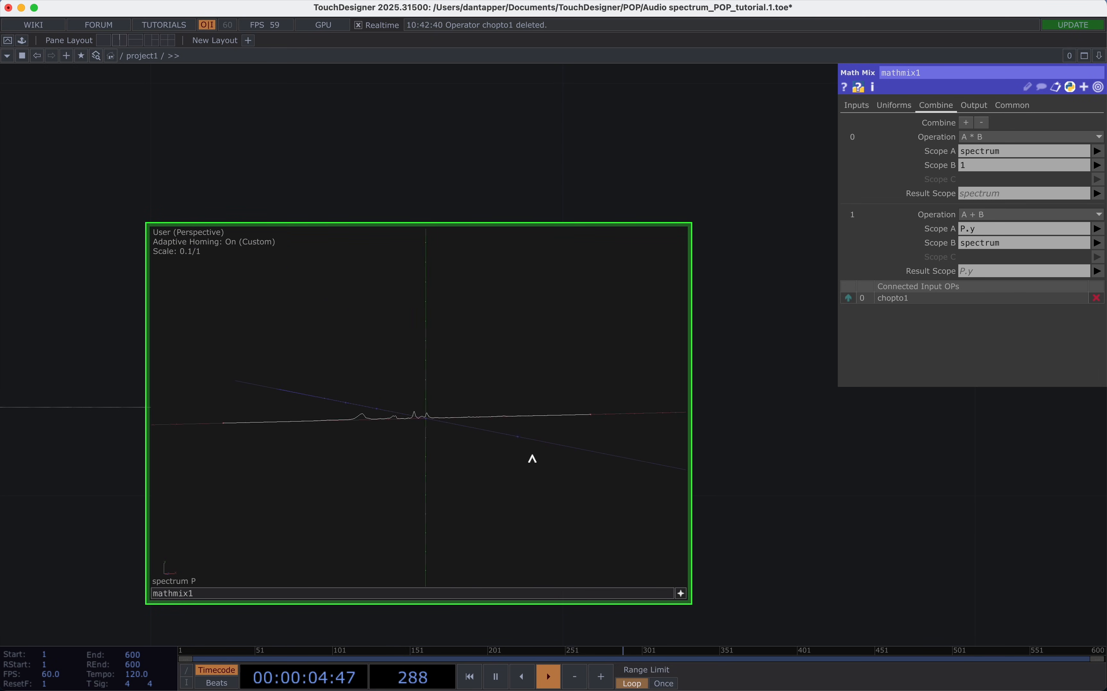
pyautogui.moveTo(478, 424); pyautogui.dragTo(480, 429)
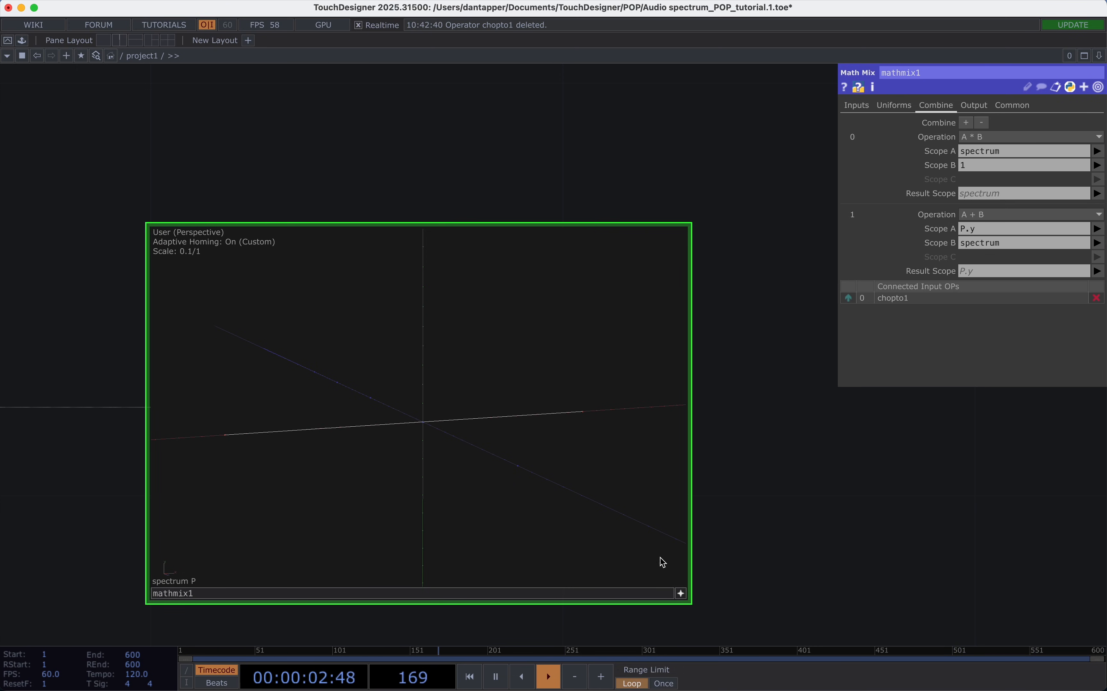
pyautogui.click(681, 593)
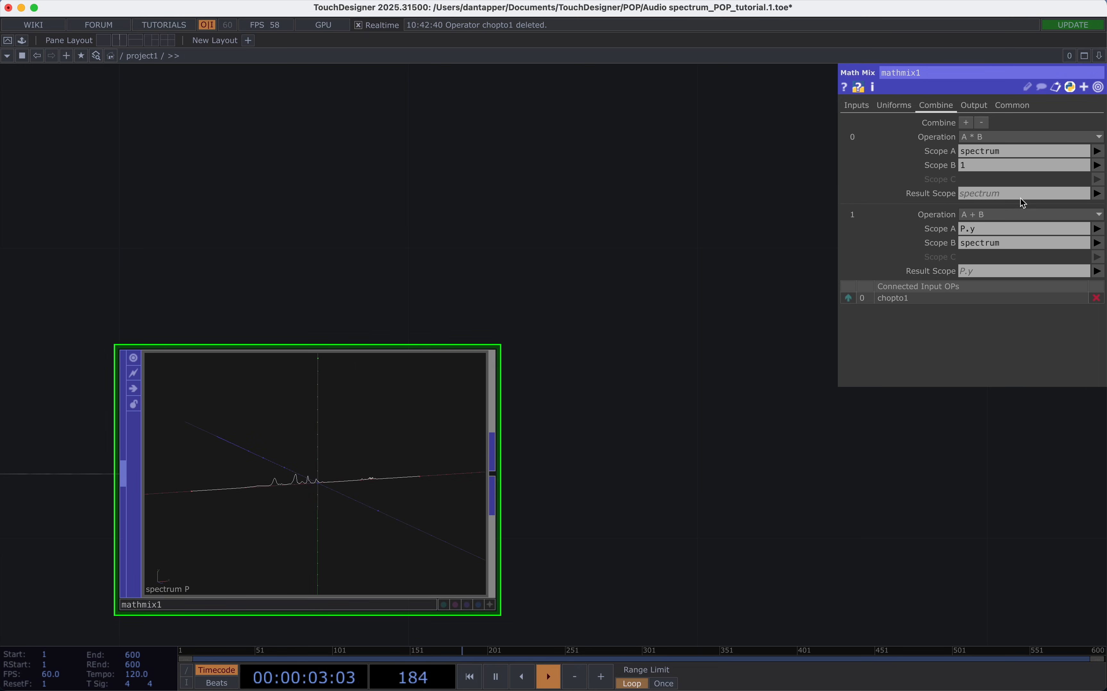
pyautogui.click(1022, 165)
pyautogui.write('4')
pyautogui.press('Return')
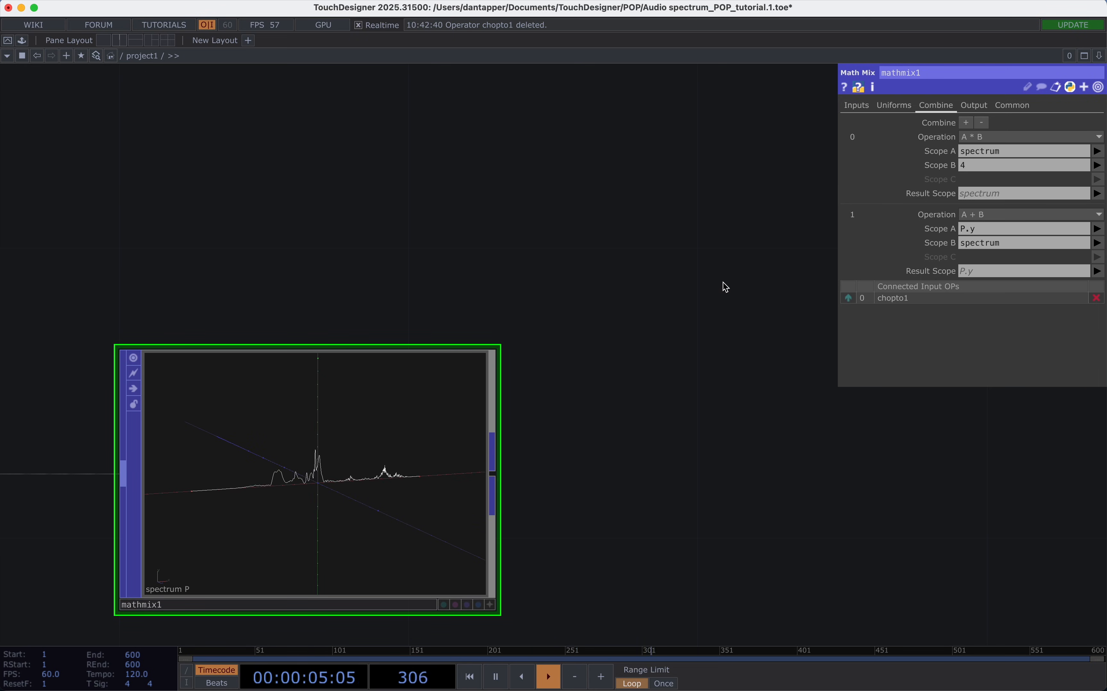
# Try a Scope B of 10 for the A * B operation, and set it back to 1.
pyautogui.click(1023, 165)
pyautogui.write('10')
pyautogui.press('Return')
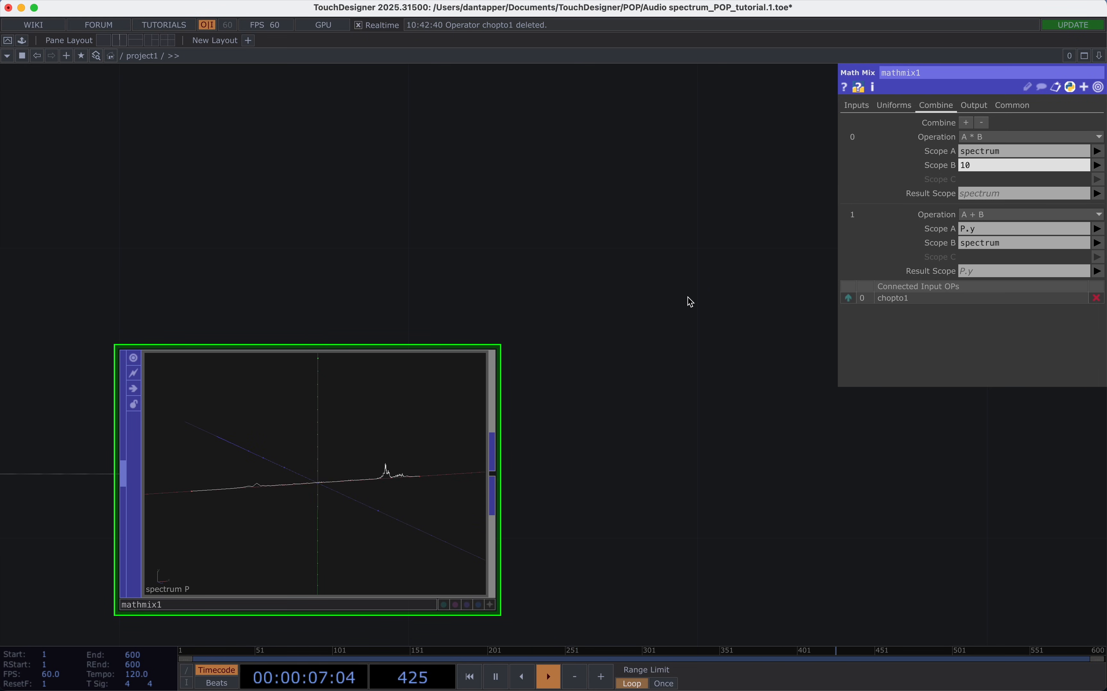
pyautogui.click(983, 166)
pyautogui.write('1')
pyautogui.press('Return')
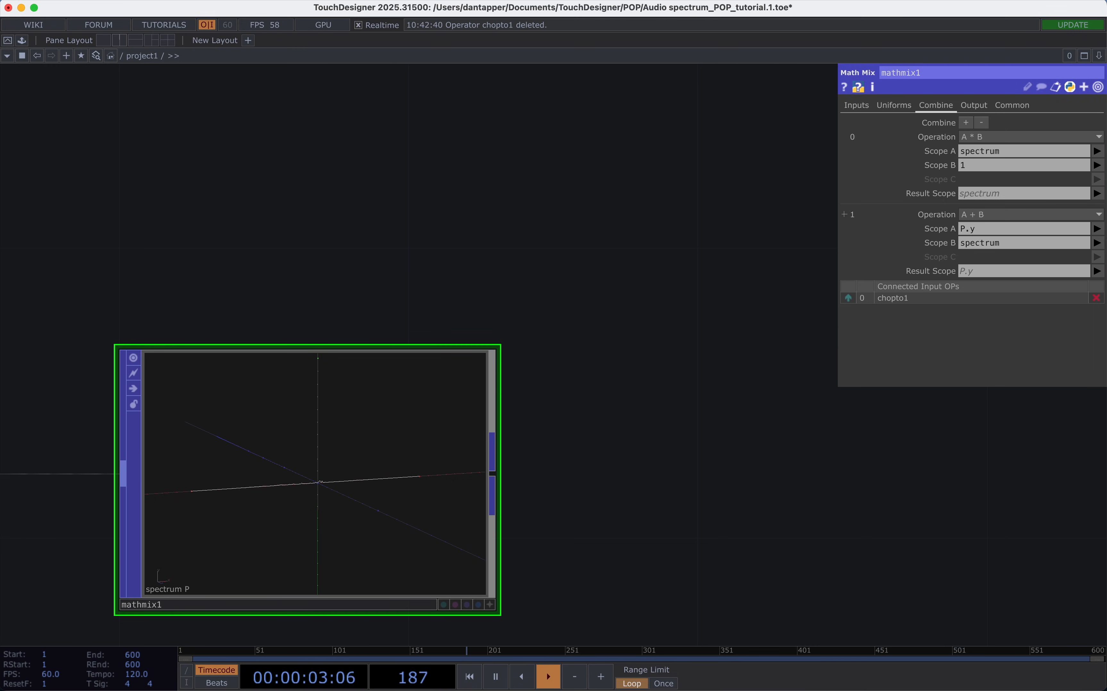
# Try a Copy POP fed by mathmix1, with 20 copies and a Z translation.
pyautogui.scroll(-5, 506, 507)
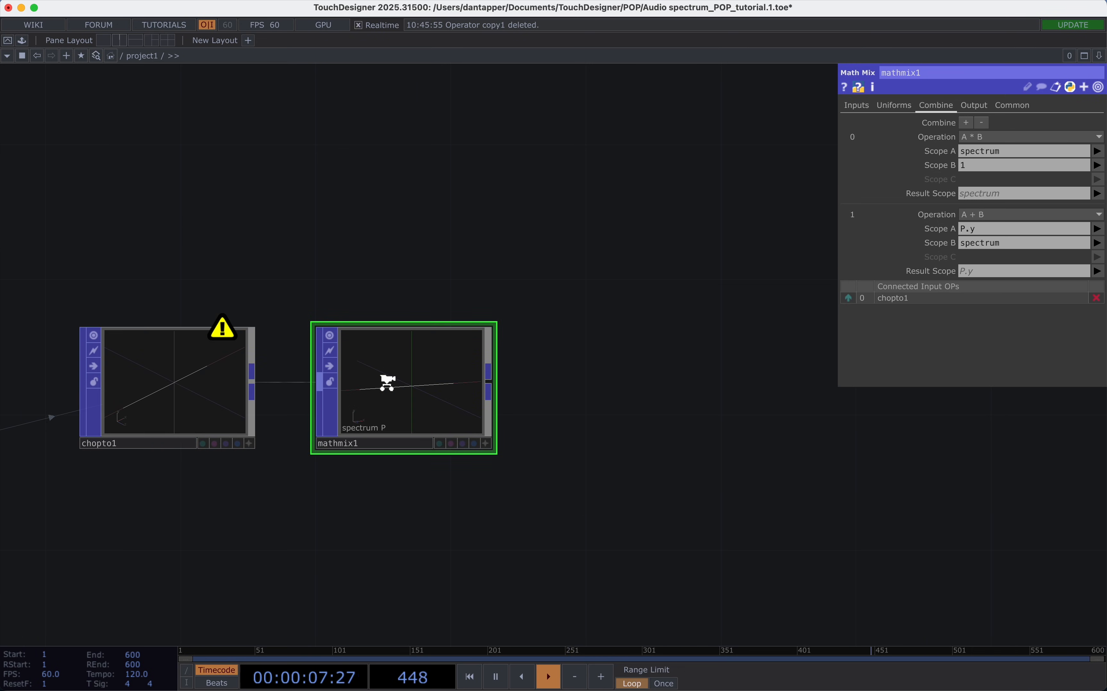
pyautogui.scroll(3, 388, 381)
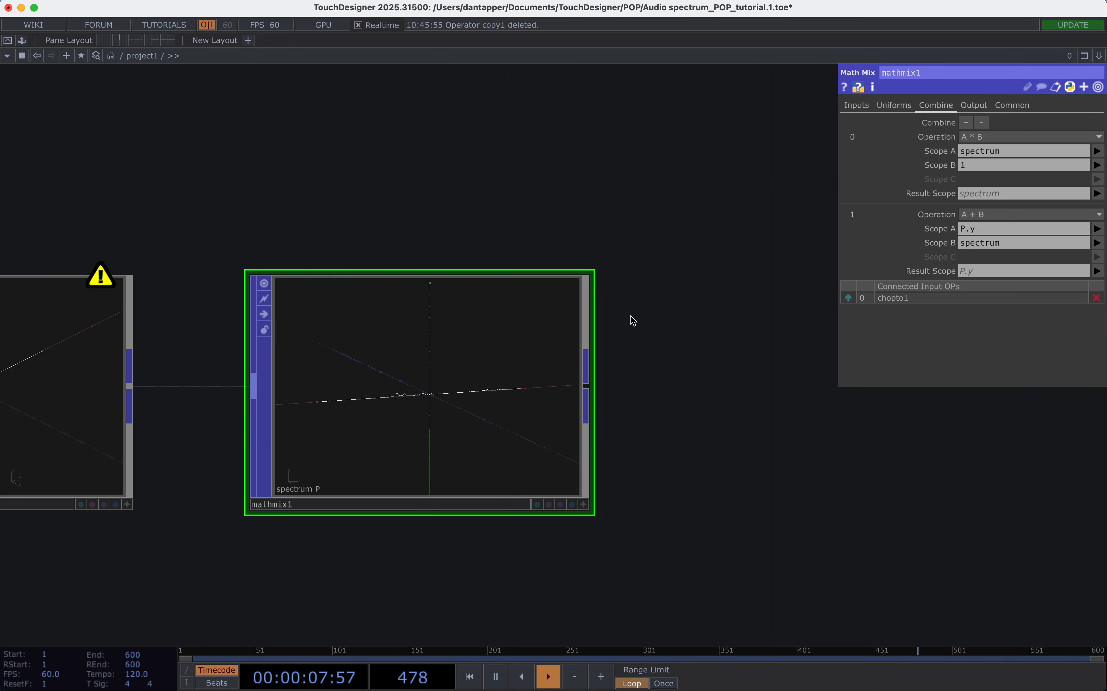
pyautogui.scroll(-5, 641, 341)
pyautogui.moveTo(584, 422); pyautogui.dragTo(457, 500)
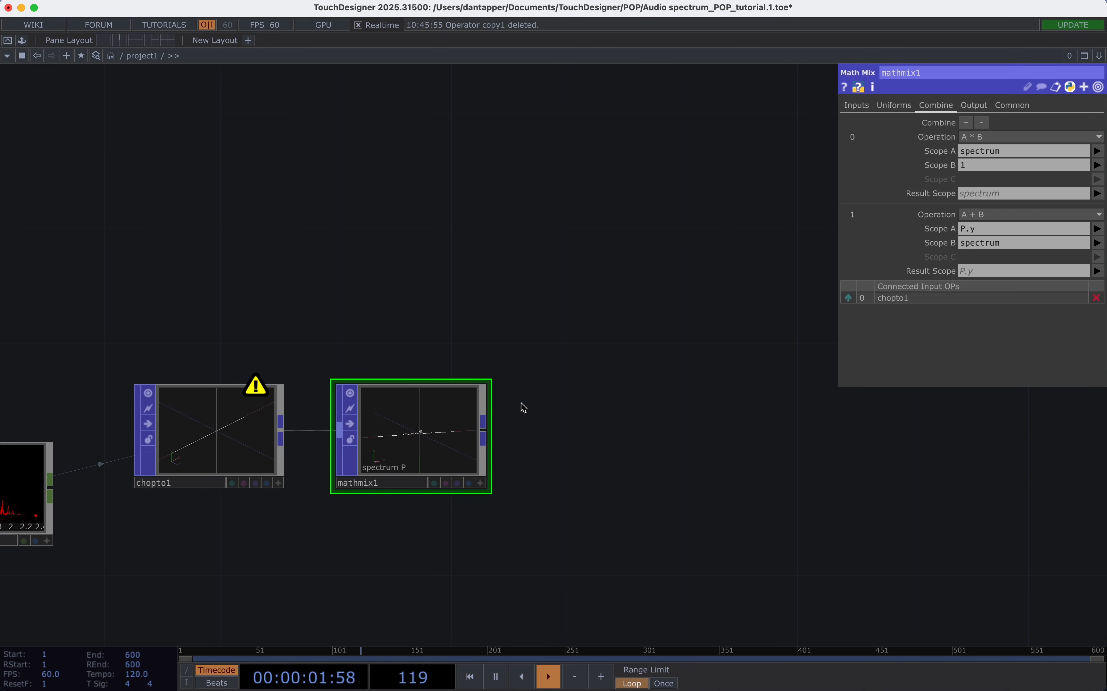
pyautogui.click(482, 421)
pyautogui.click(619, 297)
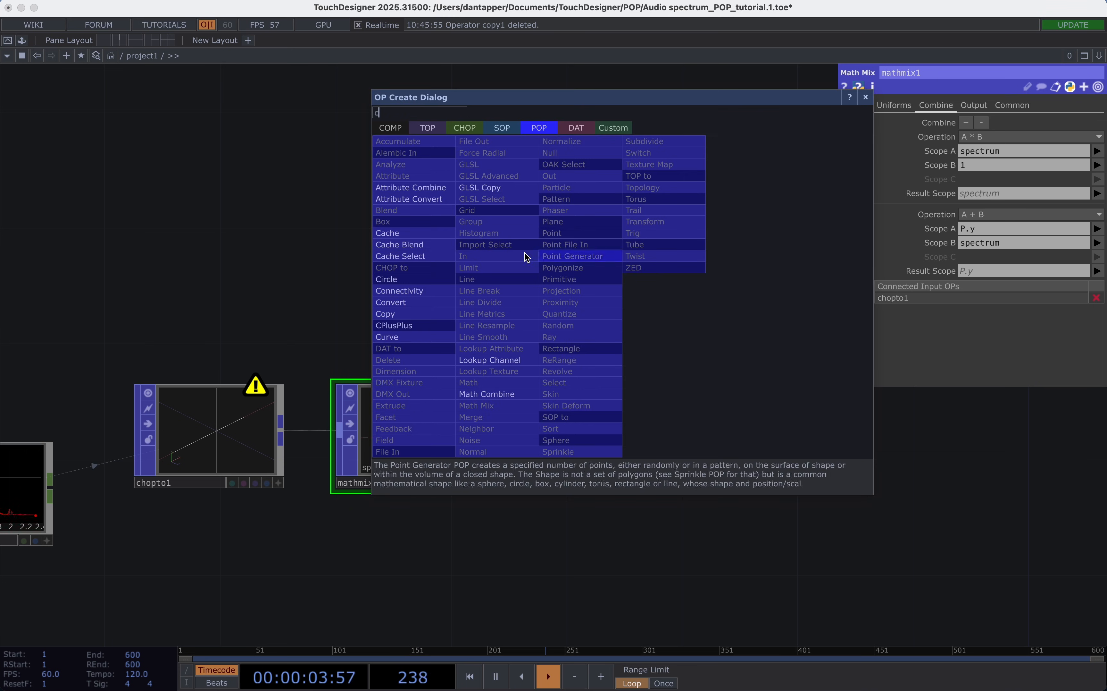
pyautogui.click(393, 315)
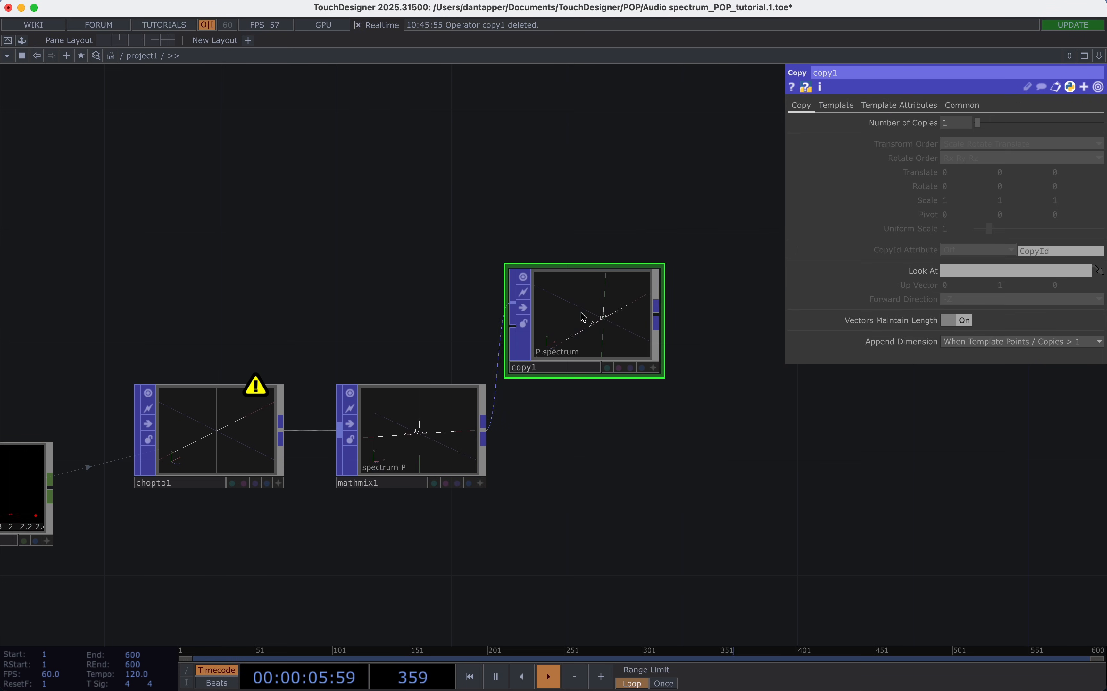
pyautogui.scroll(5, 601, 309)
pyautogui.moveTo(993, 125); pyautogui.dragTo(1098, 124)
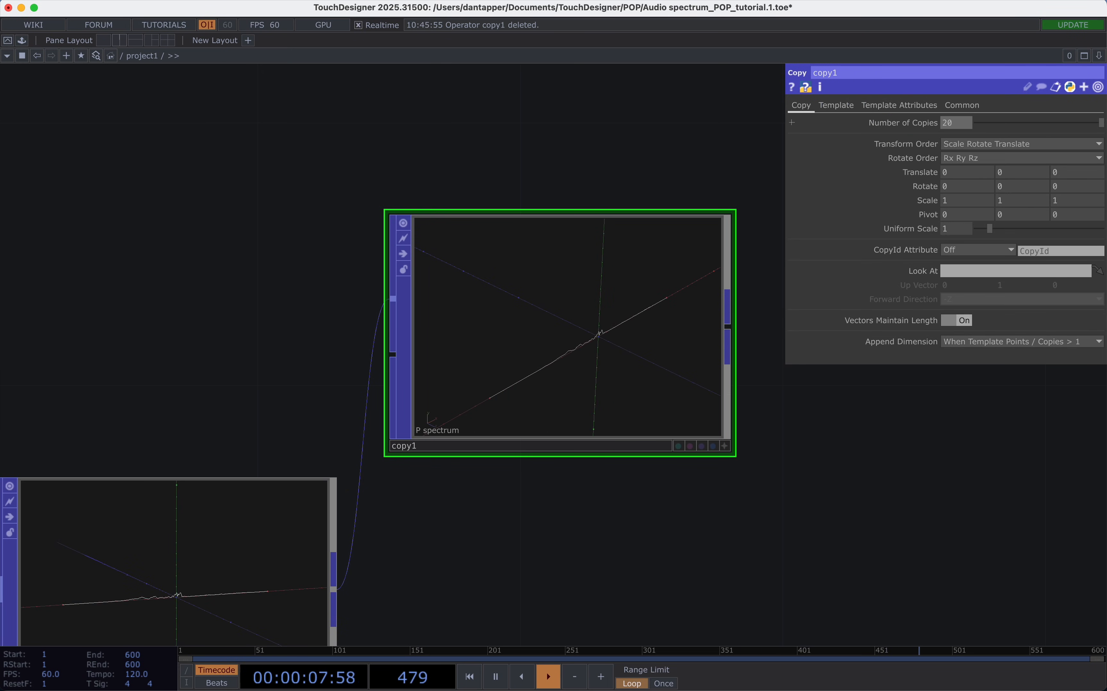
pyautogui.moveTo(1069, 172); pyautogui.dragTo(1099, 157, button='middle')
pyautogui.scroll(3, 473, 390)
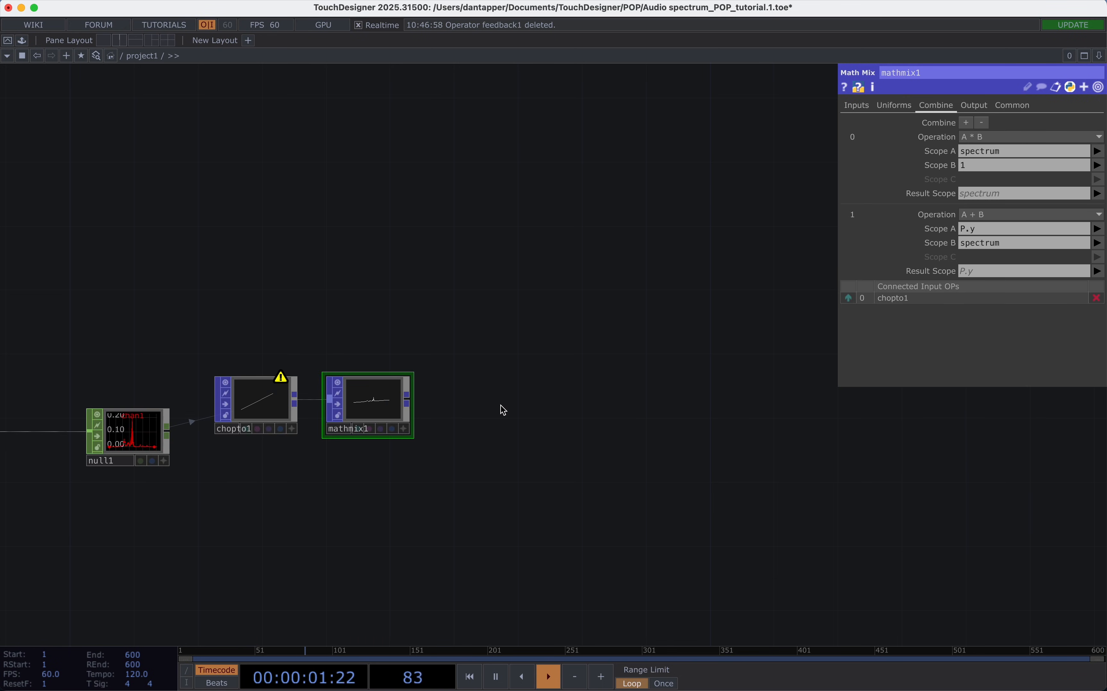
# Add a Feedback POP fed by mathmix1 and place it to its right.
pyautogui.scroll(3, 386, 394)
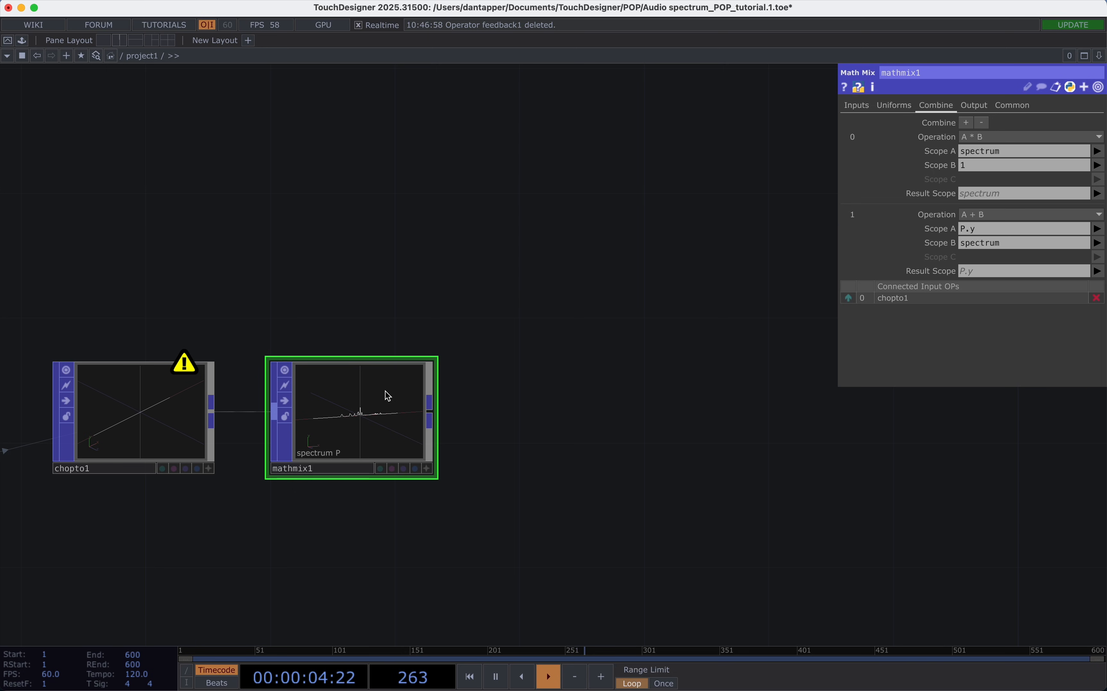
pyautogui.click(430, 413)
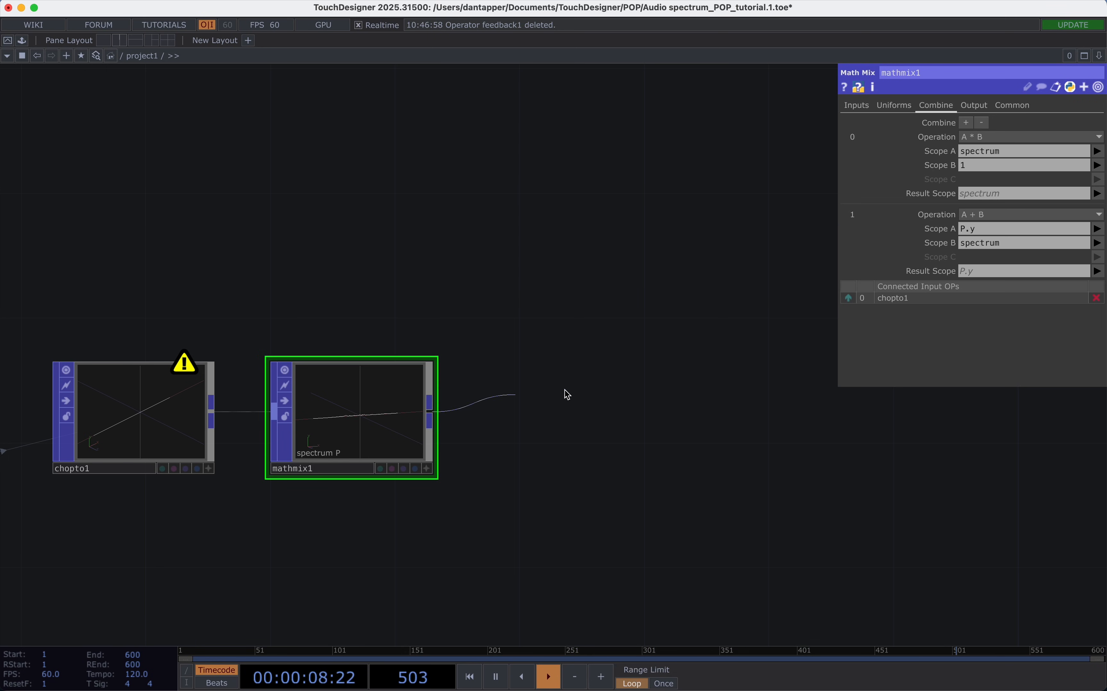
pyautogui.click(653, 384)
pyautogui.write('tr')
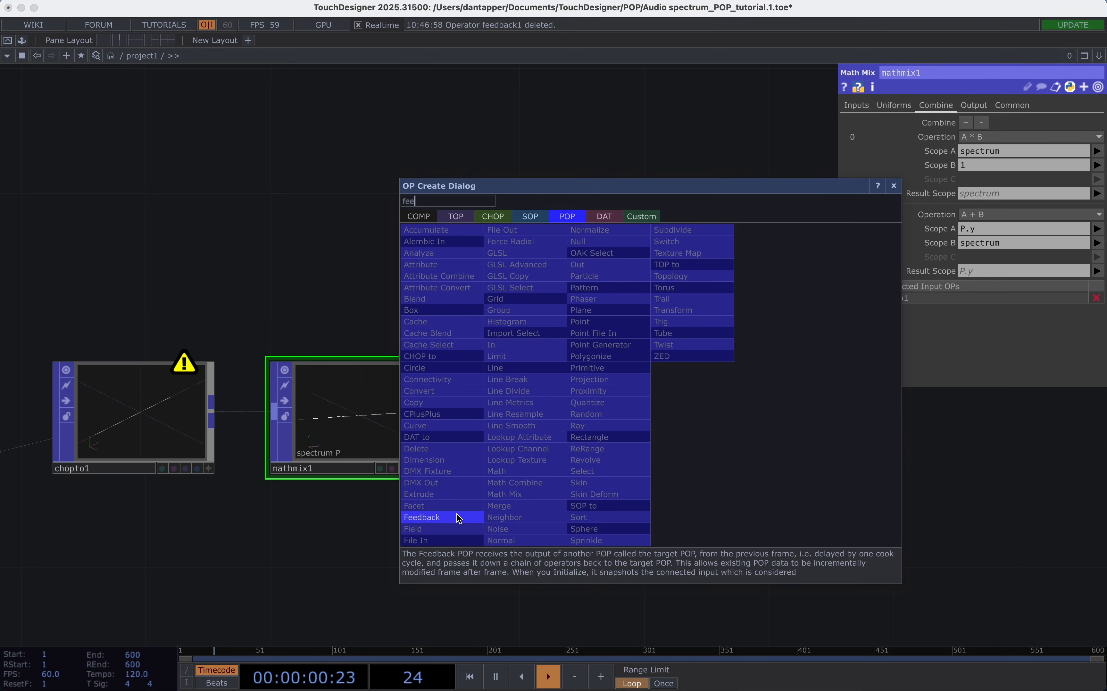
pyautogui.click(456, 516)
pyautogui.moveTo(755, 494); pyautogui.dragTo(449, 445)
pyautogui.moveTo(287, 260); pyautogui.dragTo(455, 242)
pyautogui.scroll(-1, 626, 346)
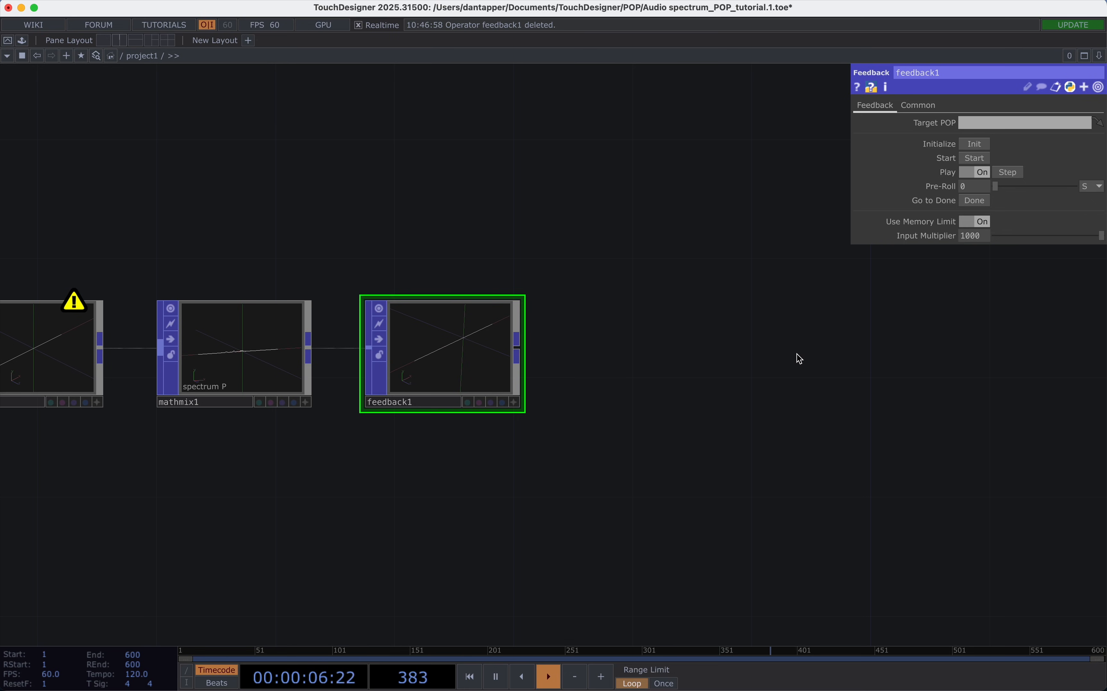
# Add a Null POP fed by feedback1, placed well to its right to leave room between them.
pyautogui.moveTo(729, 347); pyautogui.dragTo(477, 352)
pyautogui.click(297, 351)
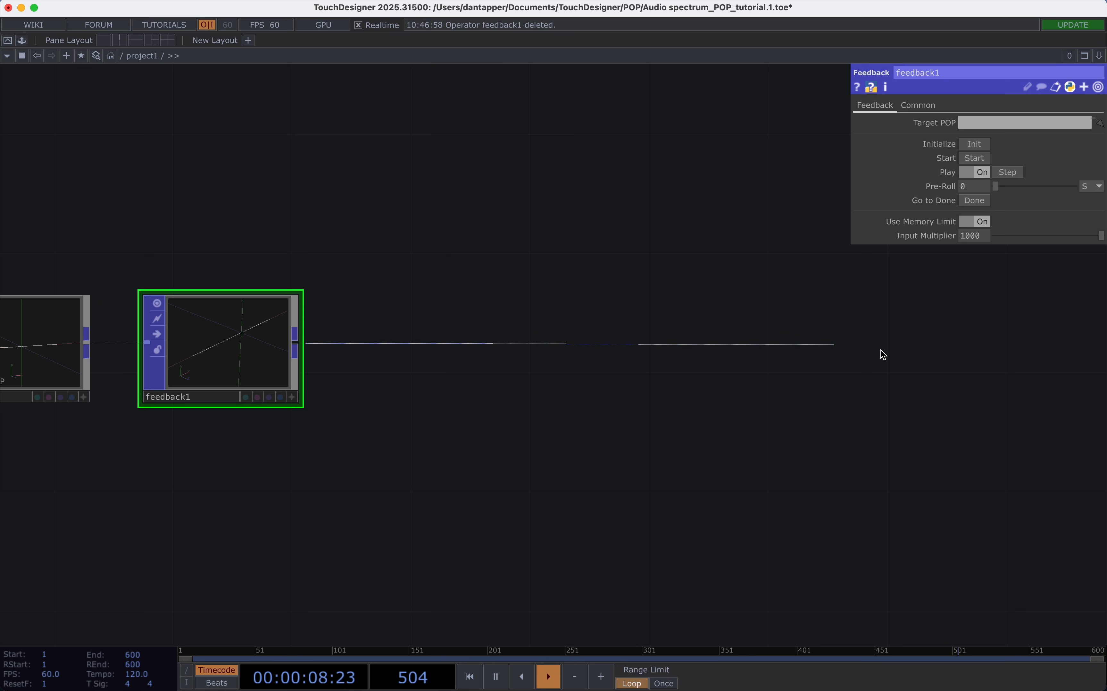
pyautogui.click(898, 351)
pyautogui.write('n')
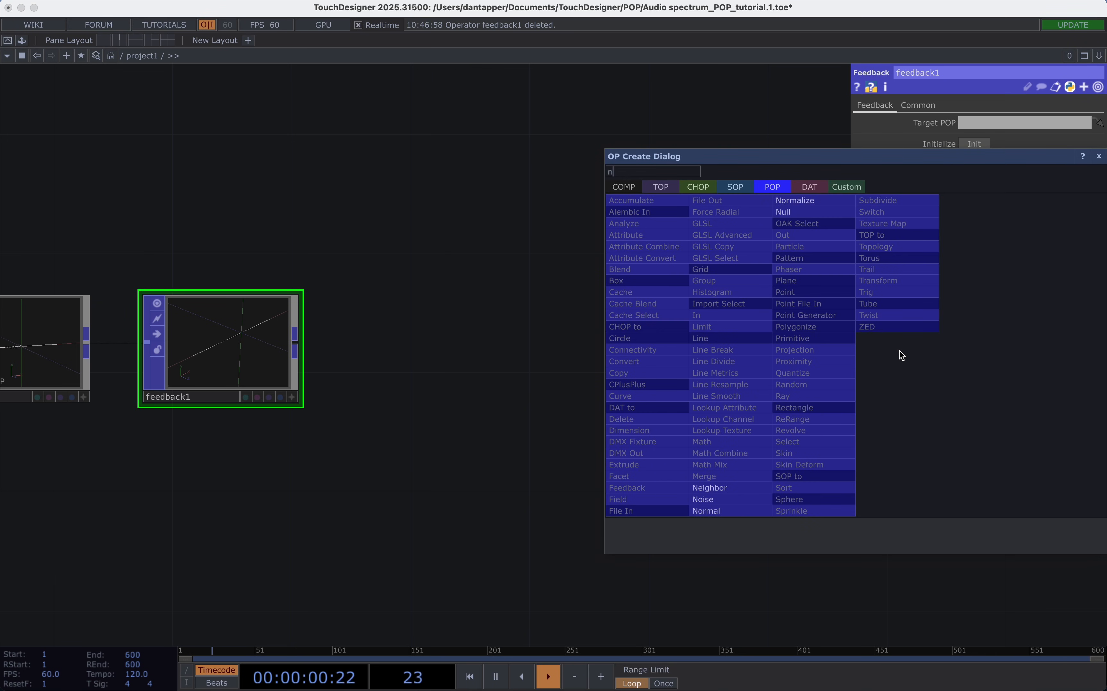
pyautogui.click(805, 211)
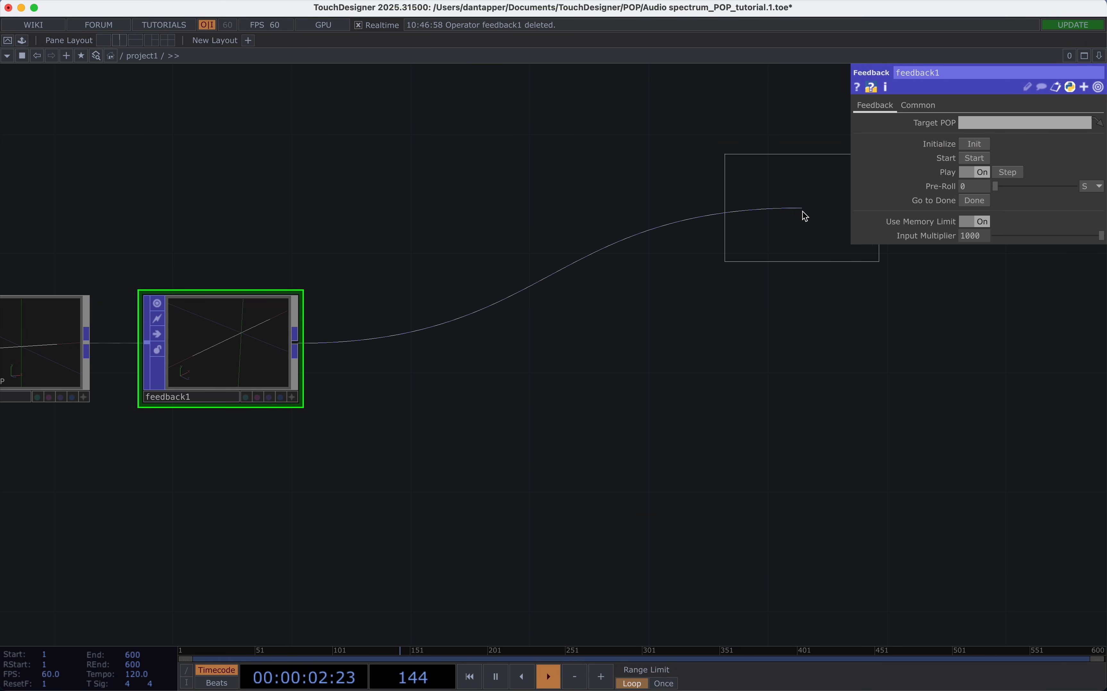
pyautogui.click(995, 347)
# Move the new Null POP further right and rename it end_fb.
pyautogui.scroll(-5, 737, 347)
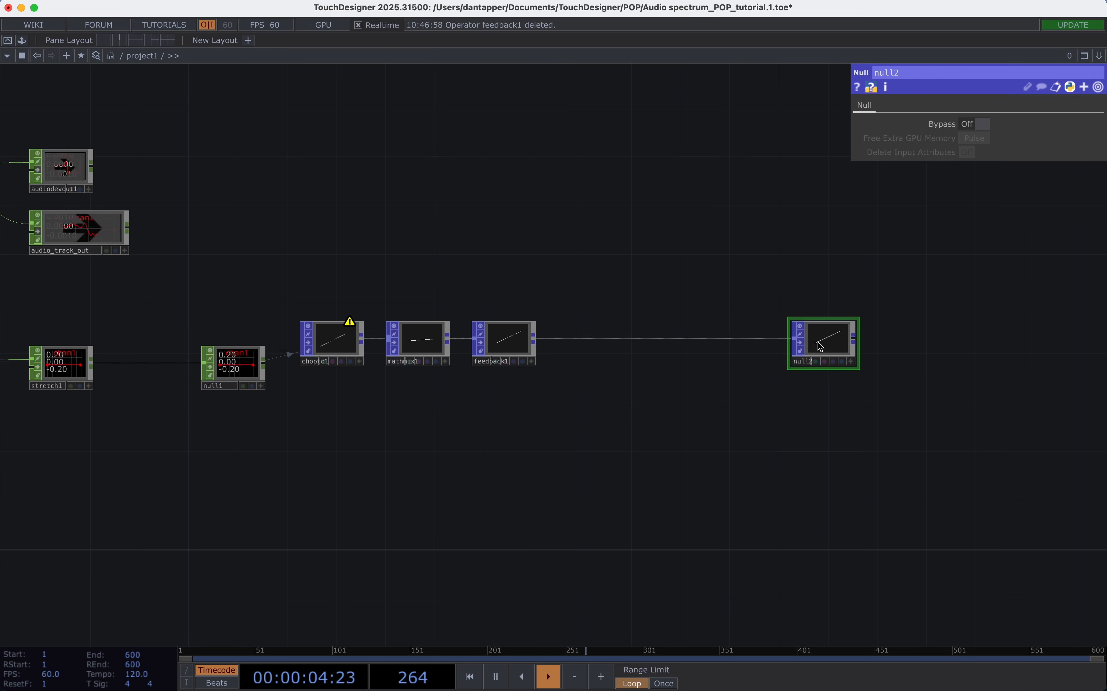
pyautogui.moveTo(817, 347); pyautogui.dragTo(915, 347)
pyautogui.click(901, 364)
pyautogui.write('end_fb')
pyautogui.press('Return')
# Insert a Transform POP into the wire between feedback1 and end_fb.
pyautogui.scroll(1, 554, 341)
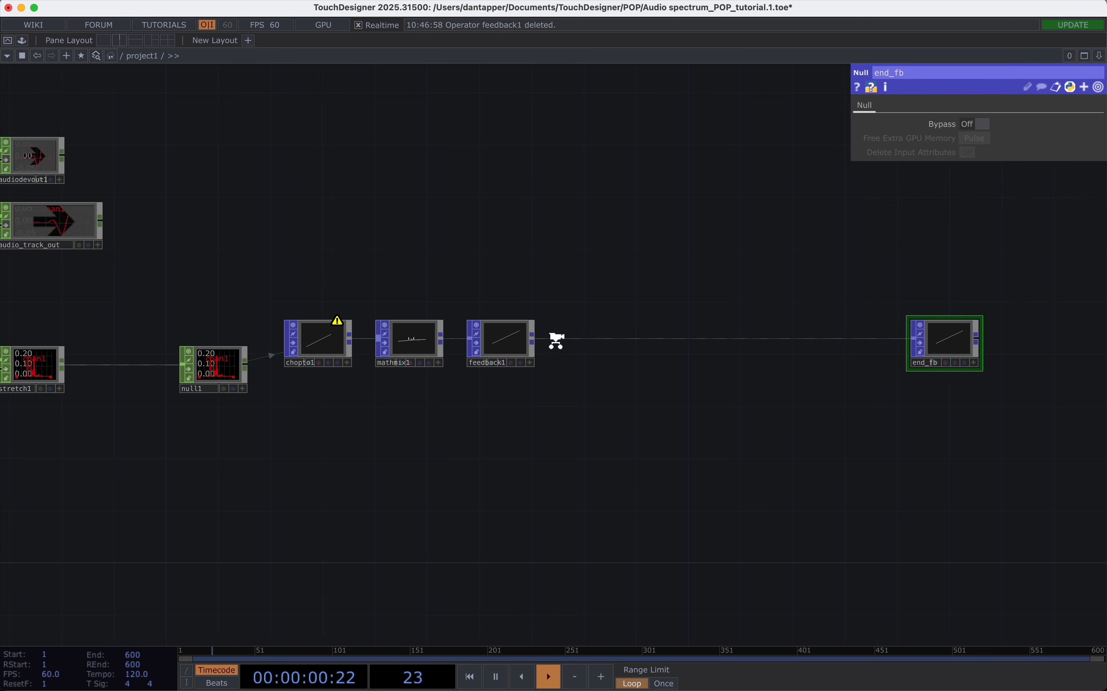
pyautogui.scroll(3, 556, 340)
pyautogui.rightClick(557, 340)
pyautogui.click(575, 319)
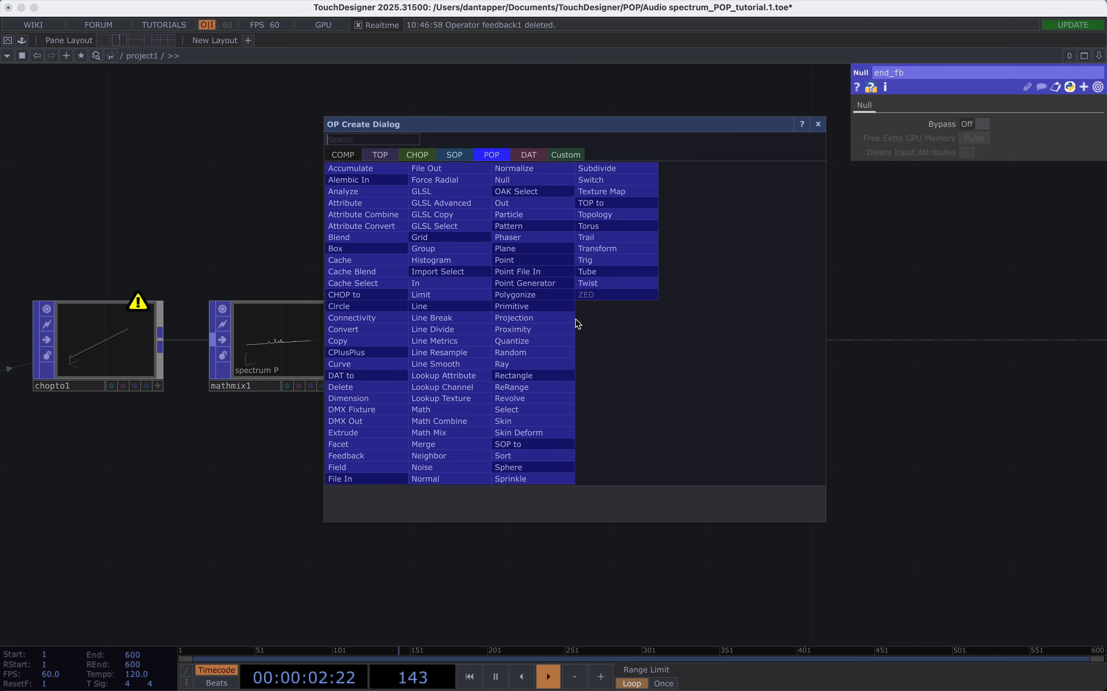
pyautogui.write('tra')
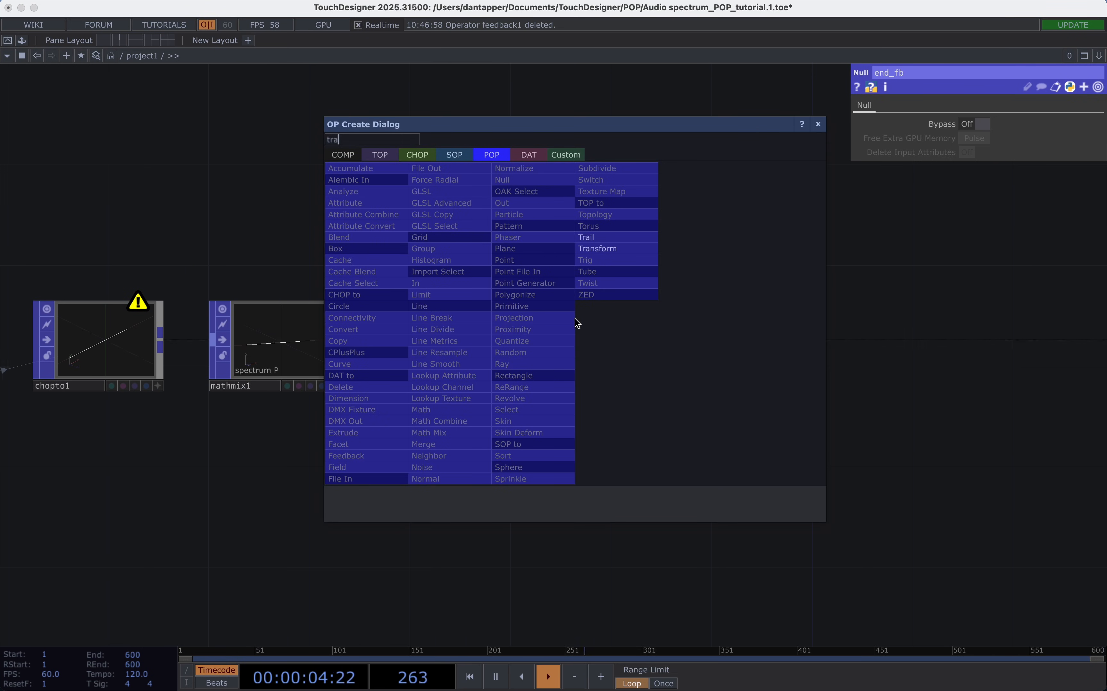
pyautogui.click(615, 248)
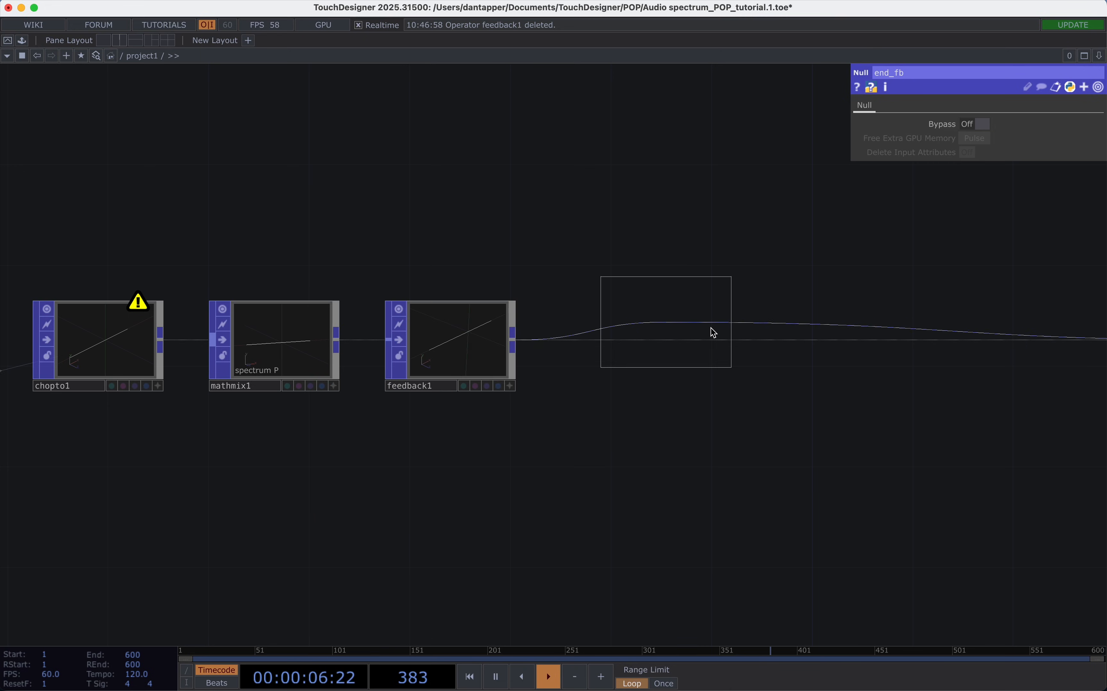
pyautogui.click(1009, 343)
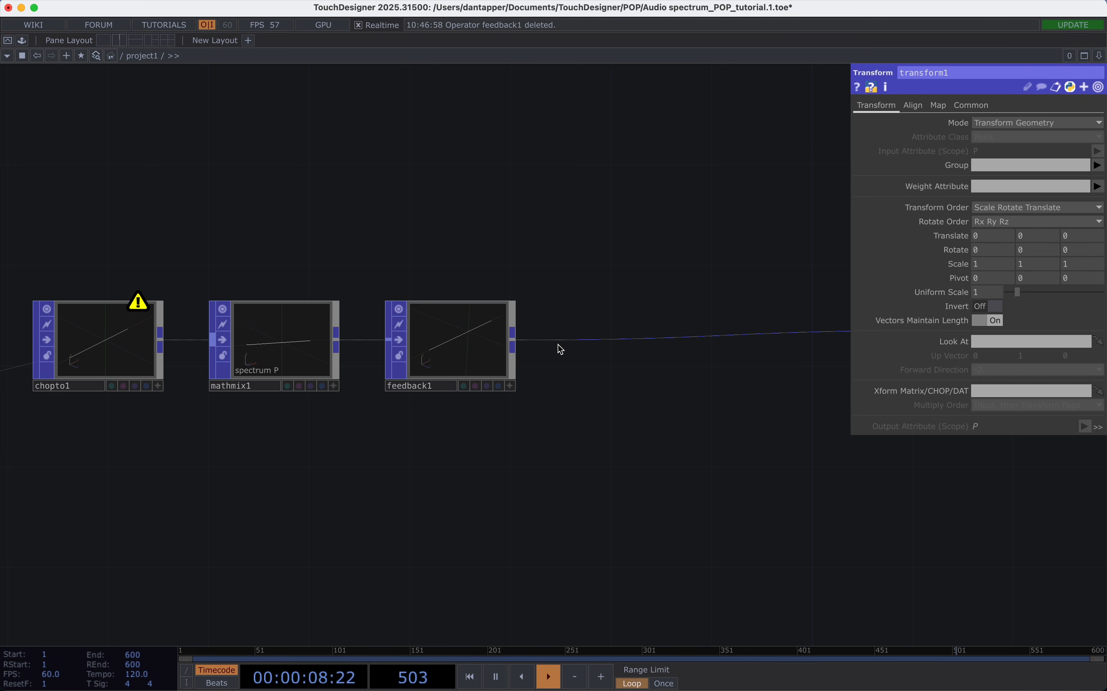
# Insert a Merge POP into the wire between feedback1 and transform1.
pyautogui.rightClick(571, 340)
pyautogui.click(576, 320)
pyautogui.write('mer')
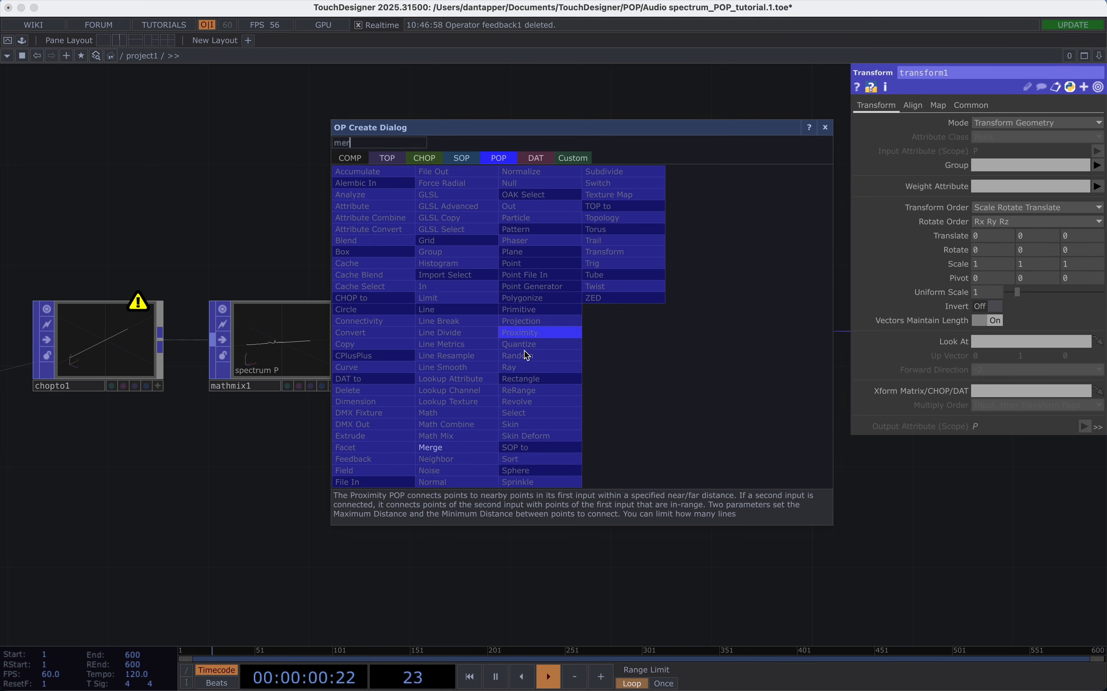
pyautogui.click(442, 448)
pyautogui.click(672, 332)
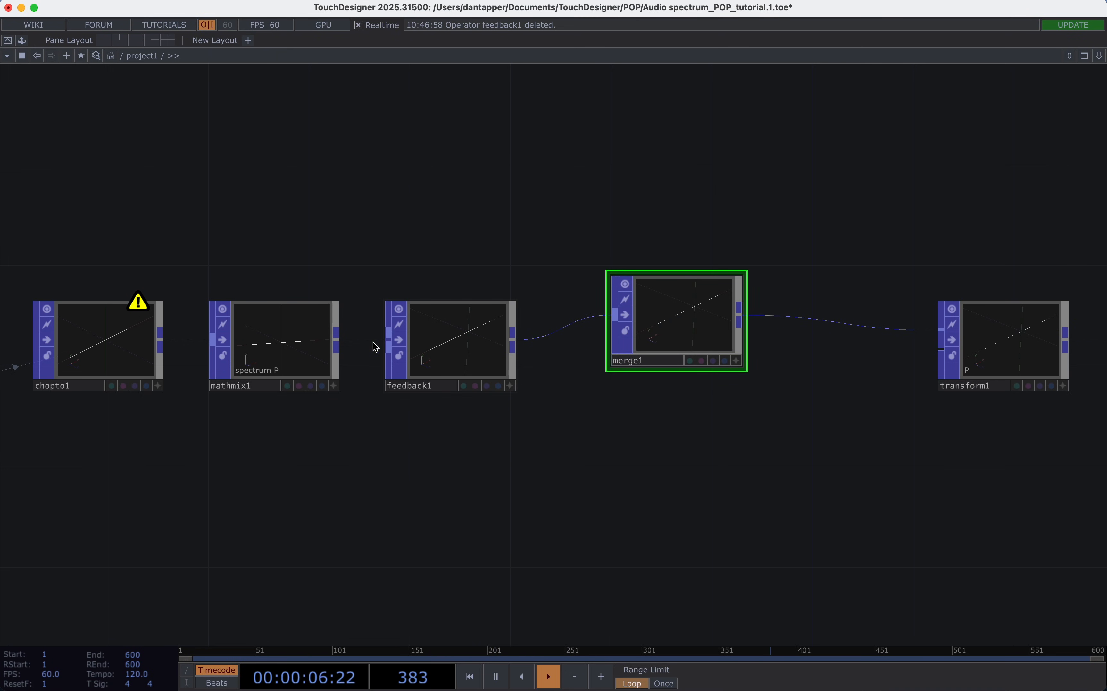
# Connect mathmix1 as a second input of merge1 and move merge1 up above the chain.
pyautogui.click(669, 343)
pyautogui.moveTo(704, 319); pyautogui.dragTo(715, 259)
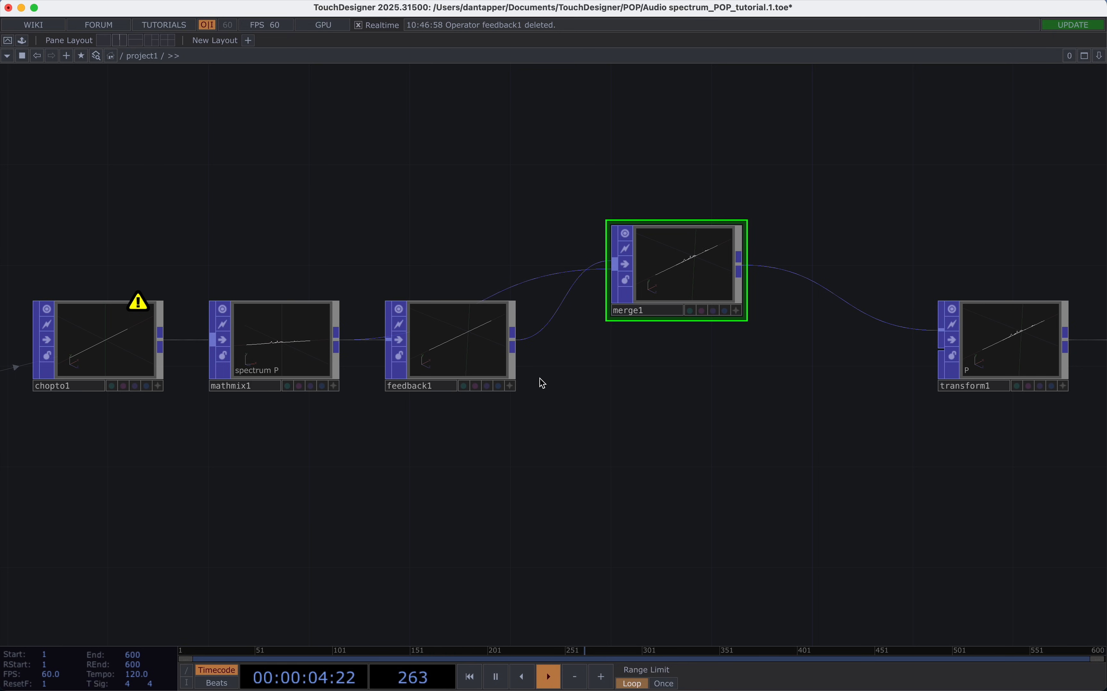
pyautogui.scroll(4, 713, 242)
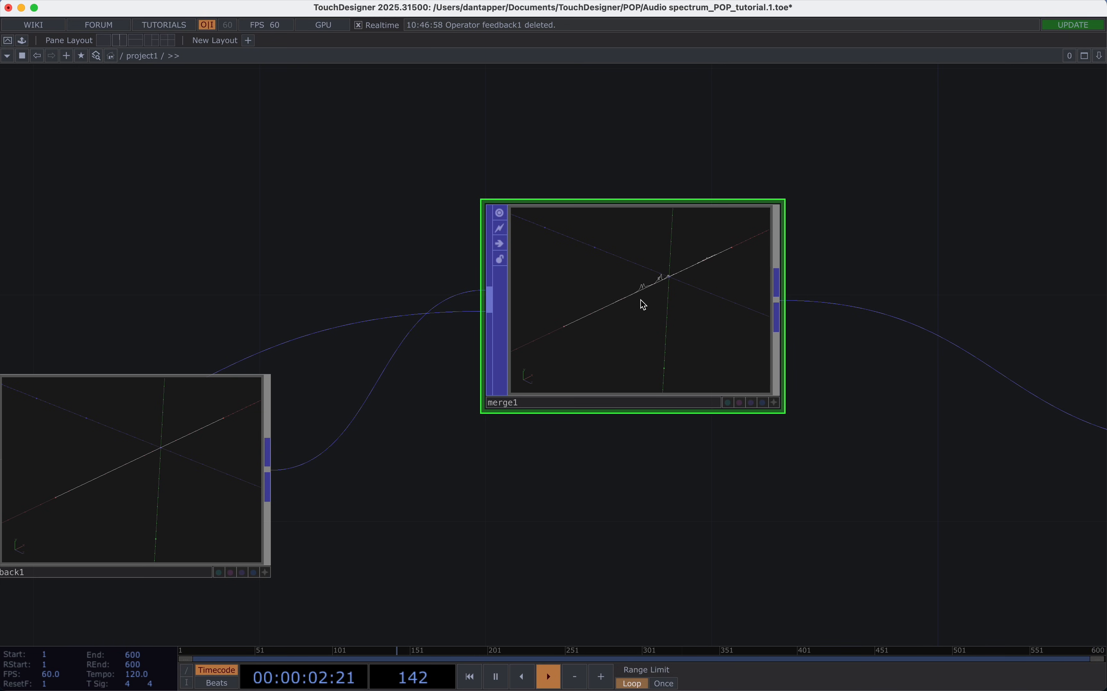
# Move end_fb further right and insert a Delete POP into the wire between transform1 and end_fb.
pyautogui.scroll(2, 799, 301)
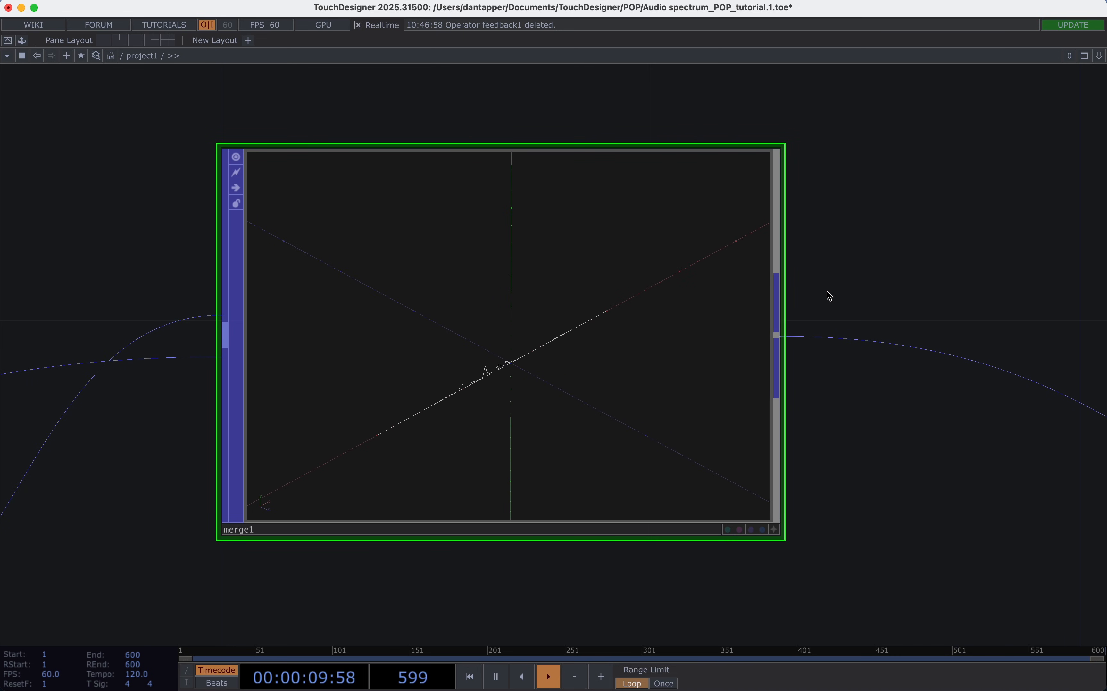
pyautogui.scroll(-5, 830, 295)
pyautogui.hscroll(5, 895, 274)
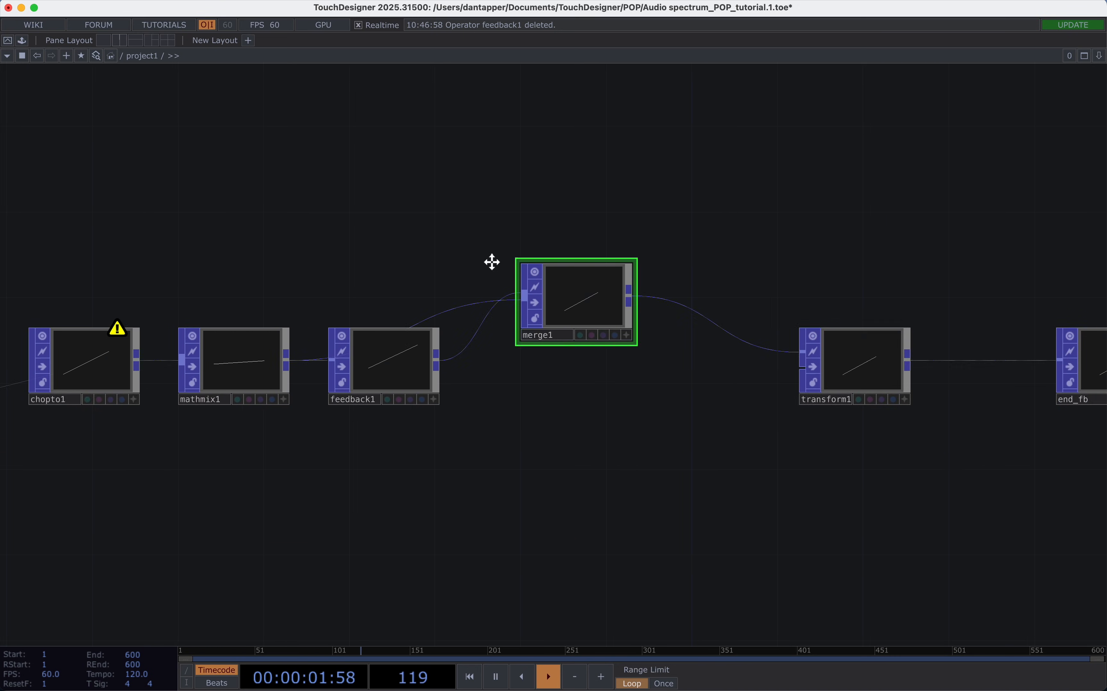
pyautogui.scroll(-2, 530, 278)
pyautogui.moveTo(789, 336); pyautogui.dragTo(948, 336)
pyautogui.rightClick(671, 340)
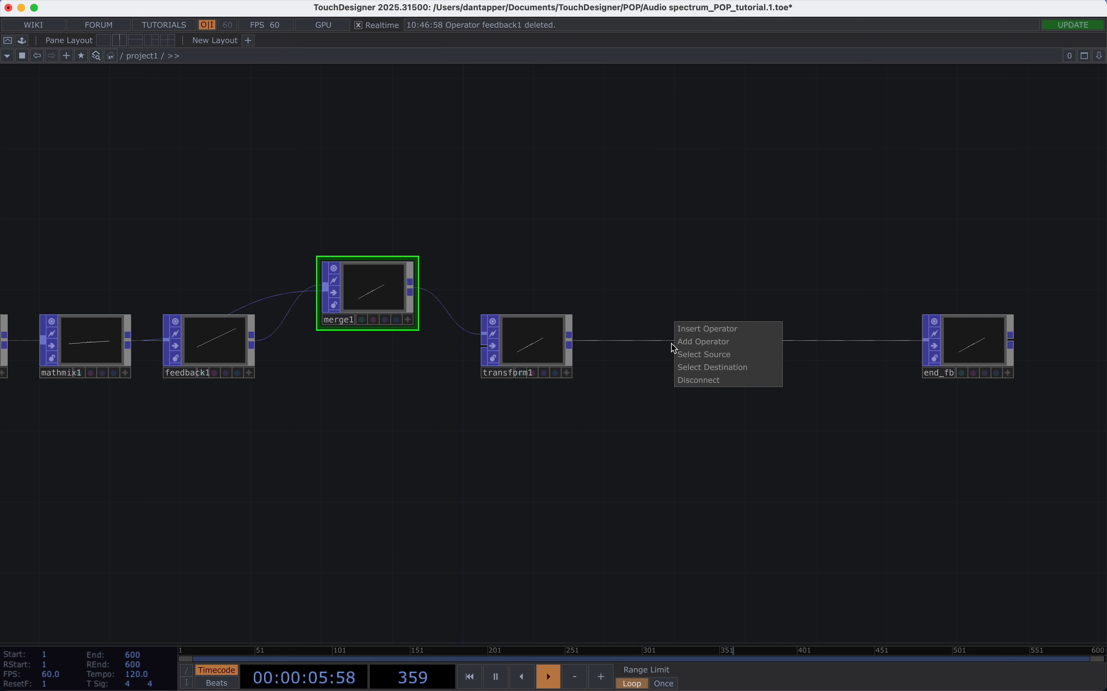
pyautogui.click(687, 327)
pyautogui.write('d')
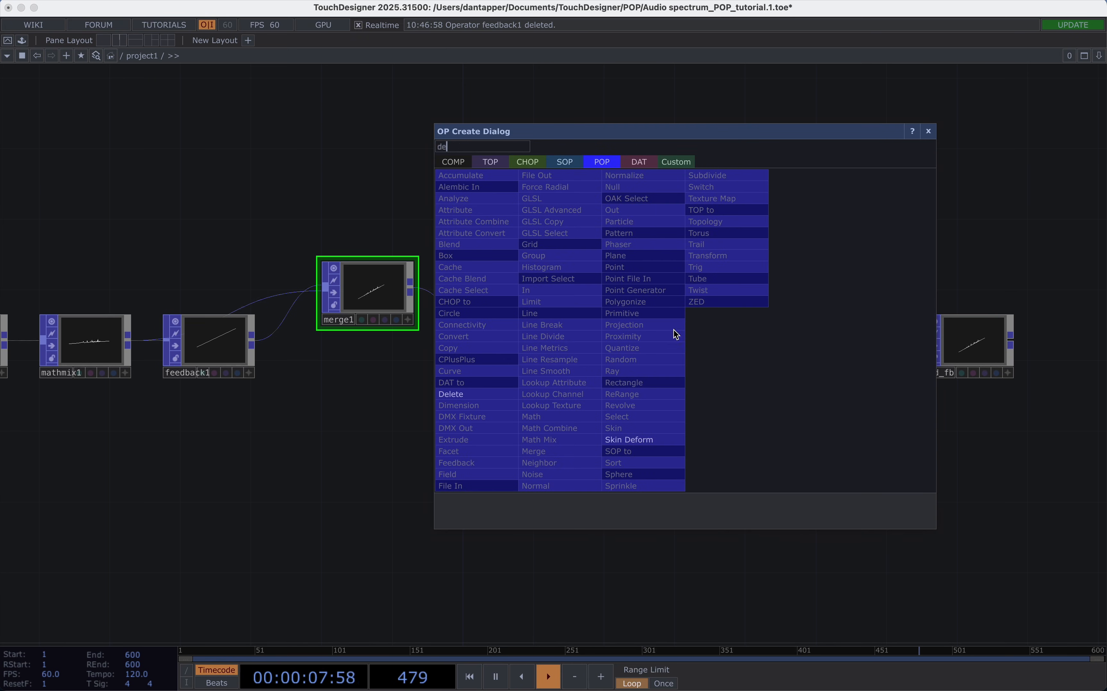
pyautogui.write('e')
pyautogui.click(459, 394)
pyautogui.click(748, 353)
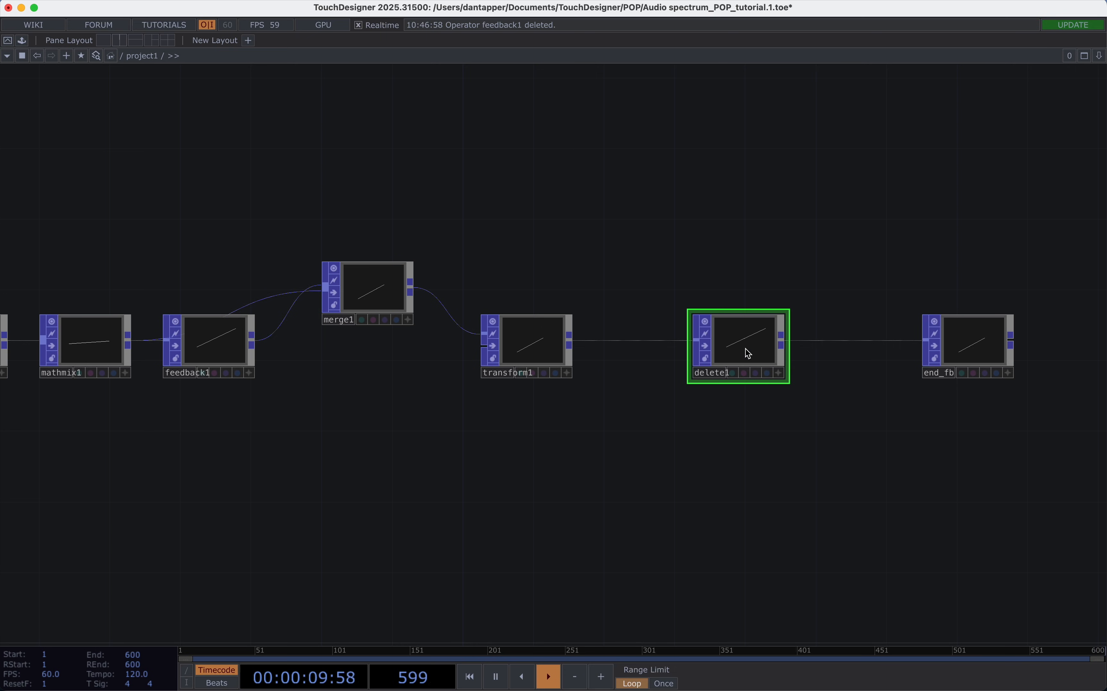
# Enable bounding-box deletion on delete1 with scale 3, 3, 3 and Invert on.
pyautogui.press('p')
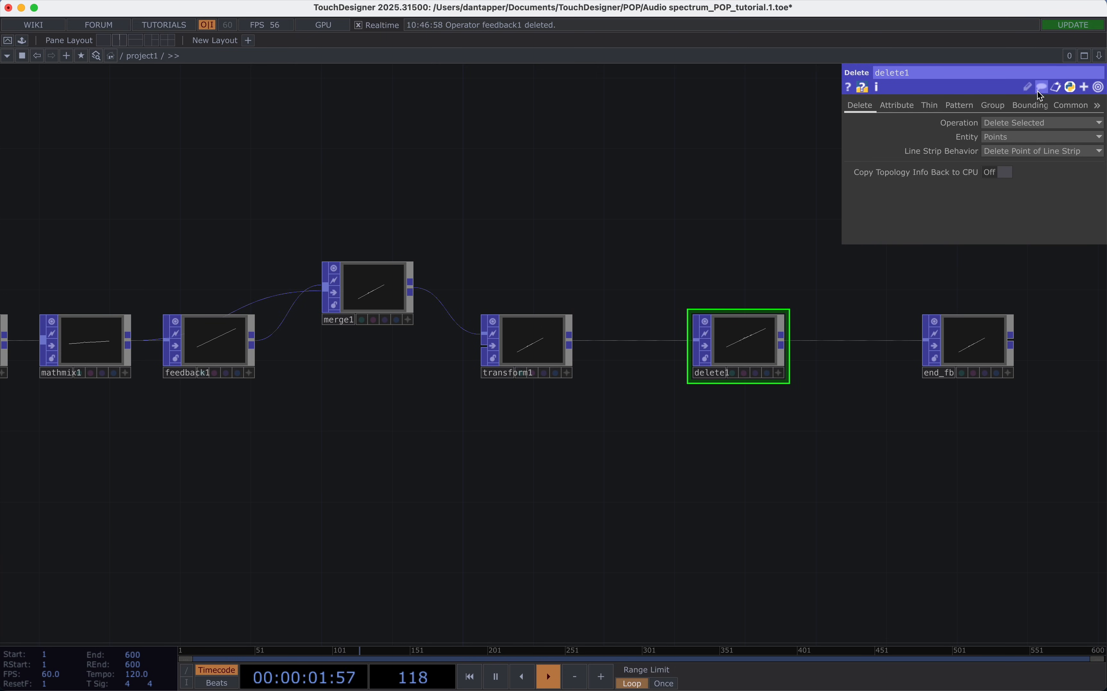
pyautogui.click(1033, 108)
pyautogui.hscroll(5, 632, 285)
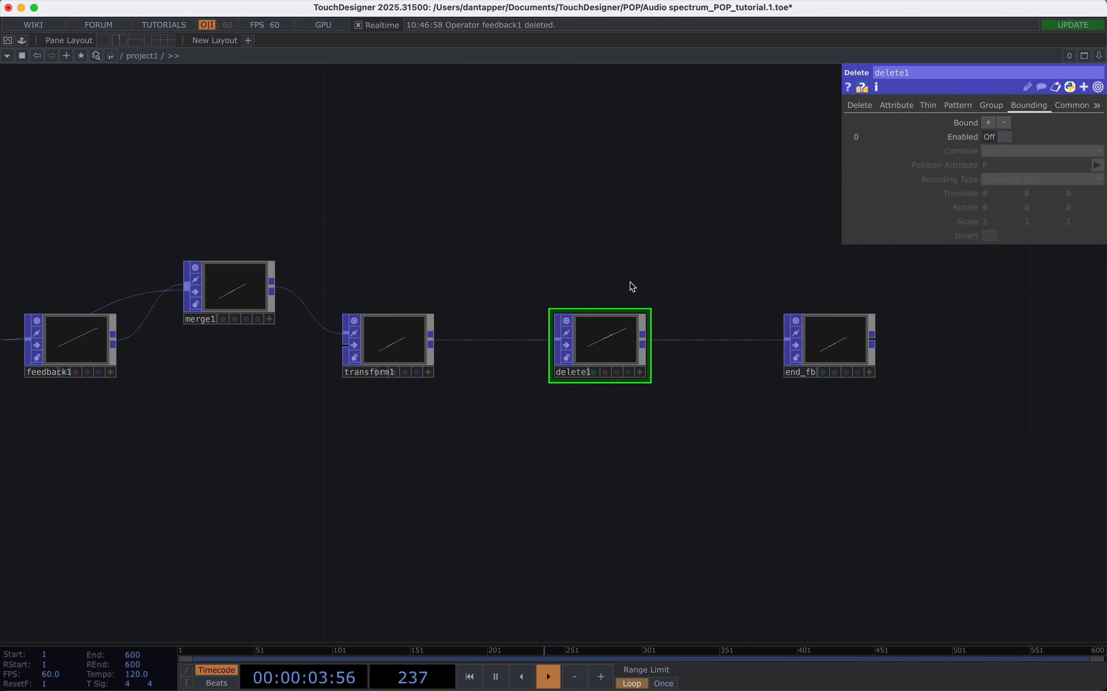
pyautogui.scroll(3, 607, 328)
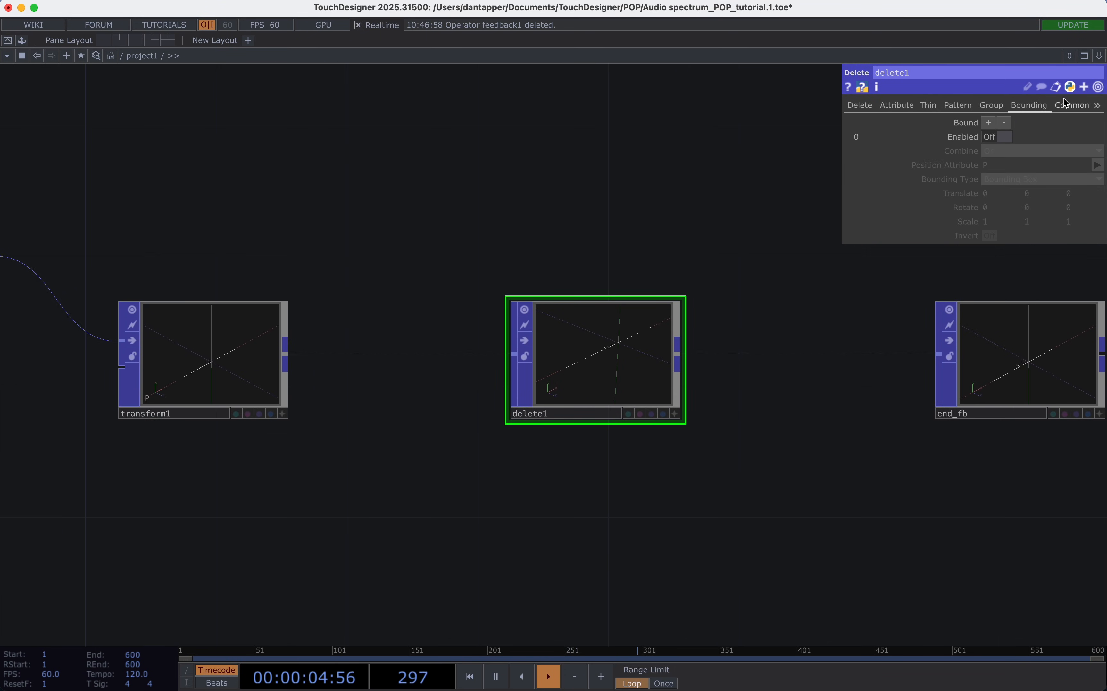
pyautogui.click(1006, 137)
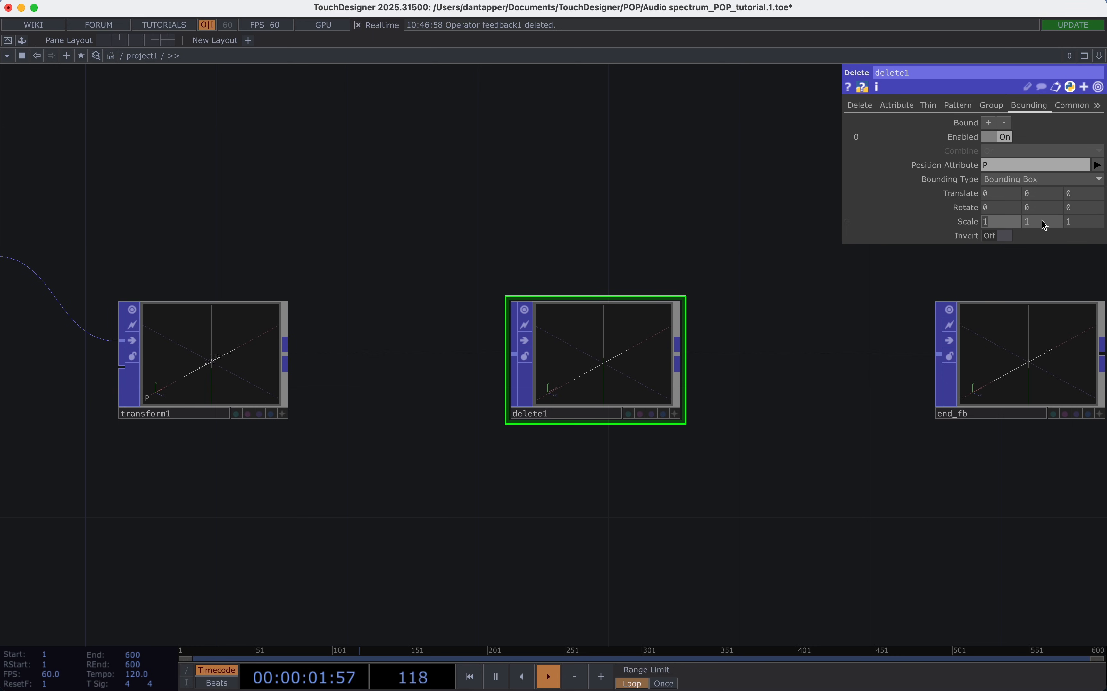
pyautogui.write('3')
pyautogui.press('Tab')
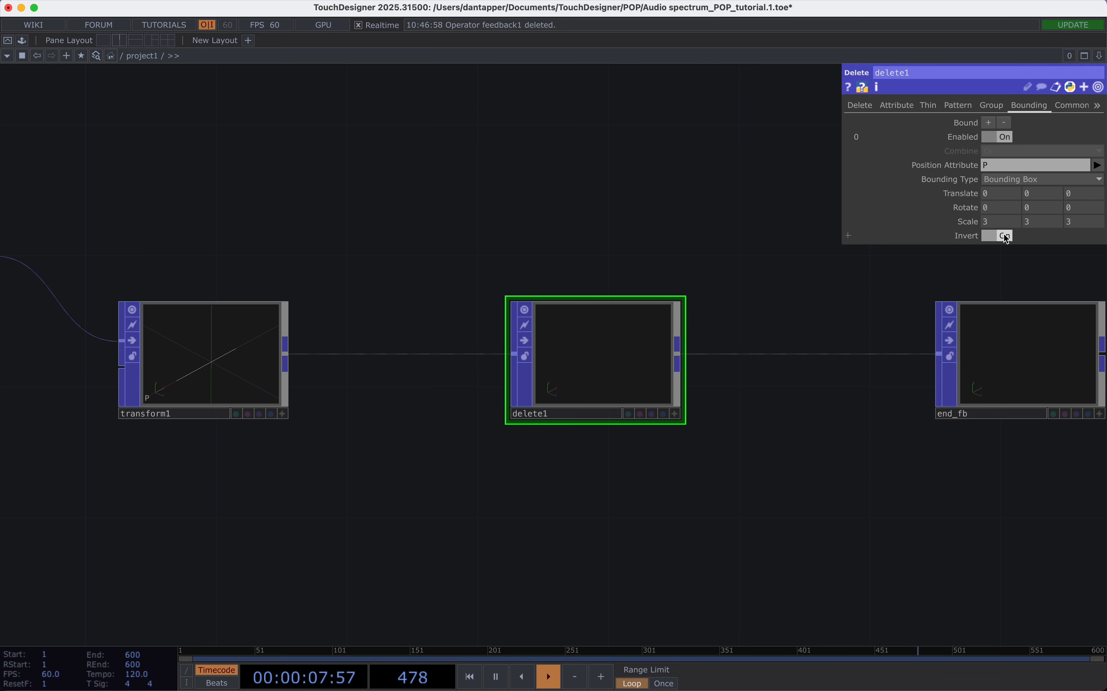
# Check the geometry in the delete1 and end_fb viewers, and deactivate both viewers.
pyautogui.click(1041, 350)
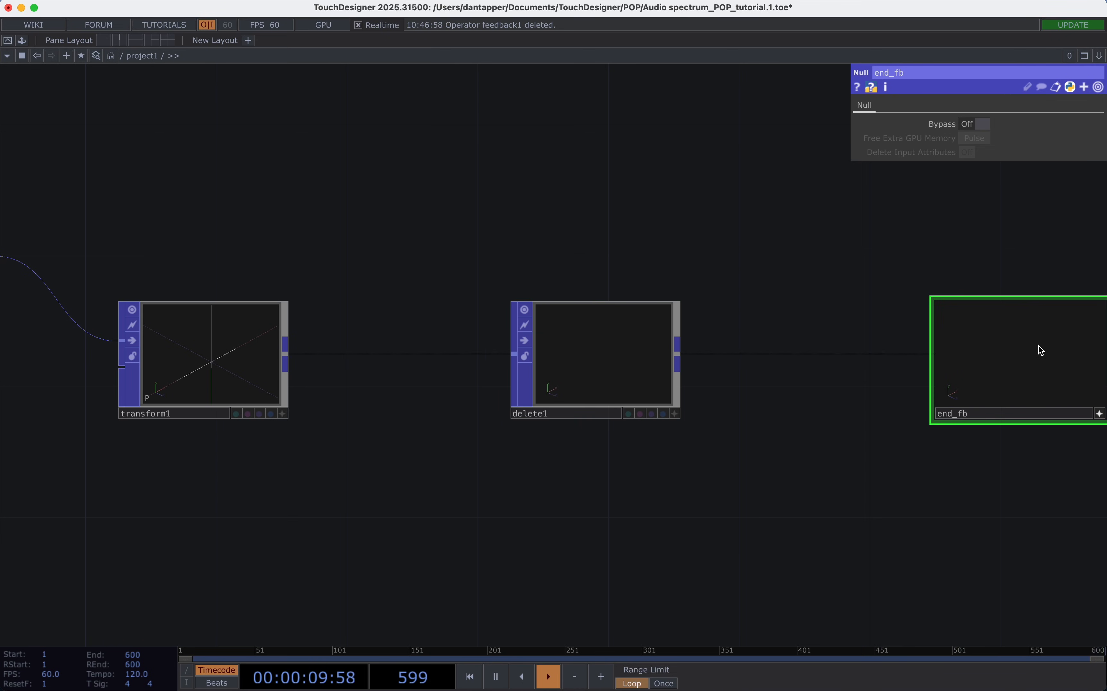
pyautogui.click(607, 379)
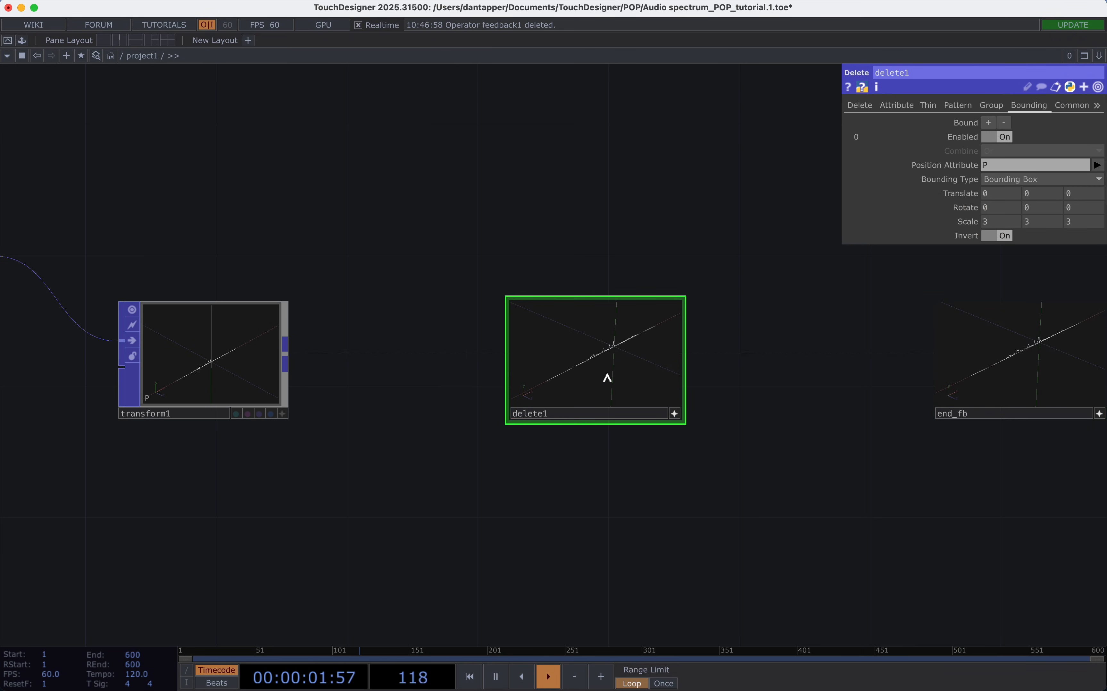
pyautogui.click(676, 416)
pyautogui.moveTo(743, 439); pyautogui.dragTo(520, 441)
pyautogui.click(877, 413)
pyautogui.click(822, 370)
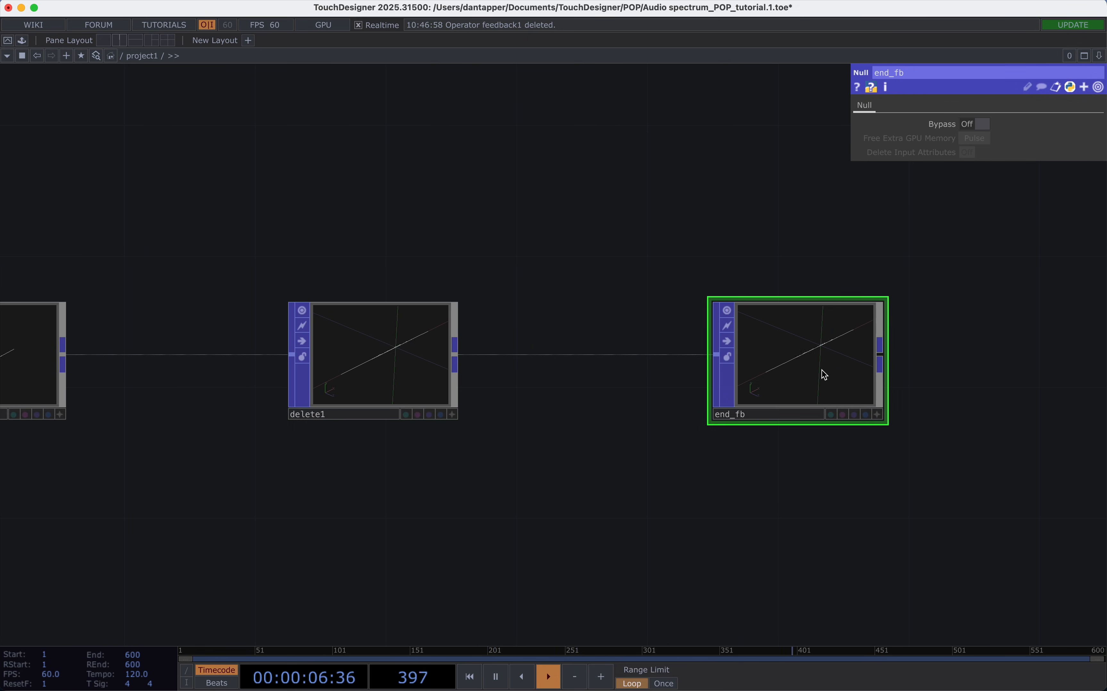
# Assign end_fb to feedback1 as its target to close the feedback loop, and inspect the result in delete1.
pyautogui.scroll(-5, 820, 369)
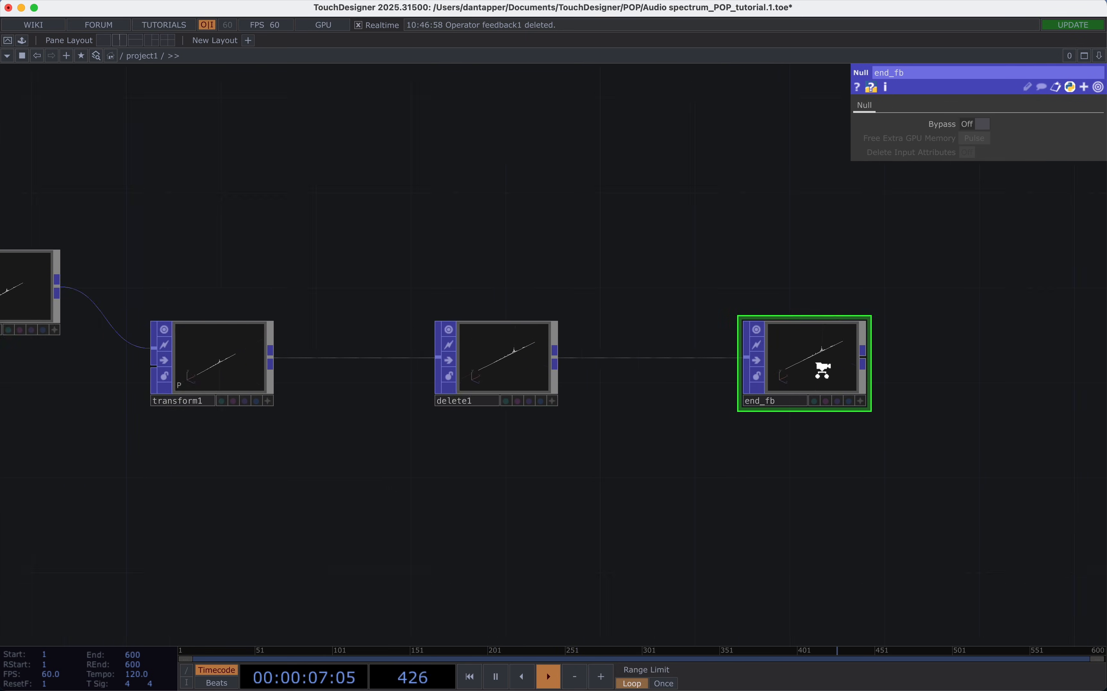
pyautogui.scroll(-3, 826, 365)
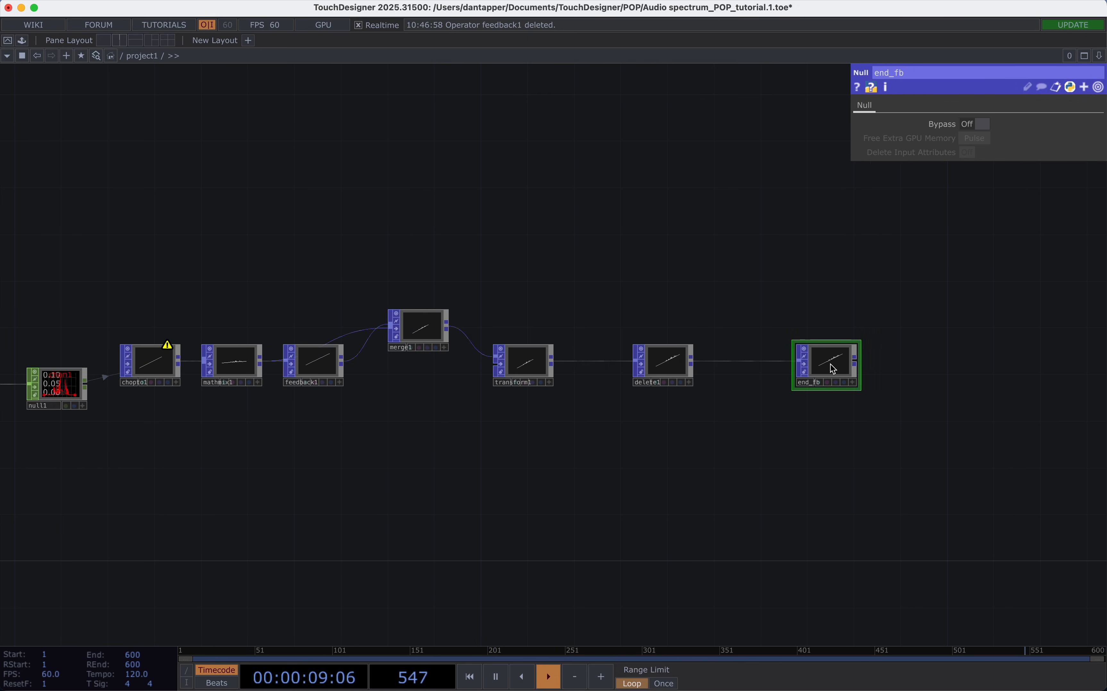
pyautogui.moveTo(818, 368); pyautogui.dragTo(320, 368)
pyautogui.scroll(5, 664, 373)
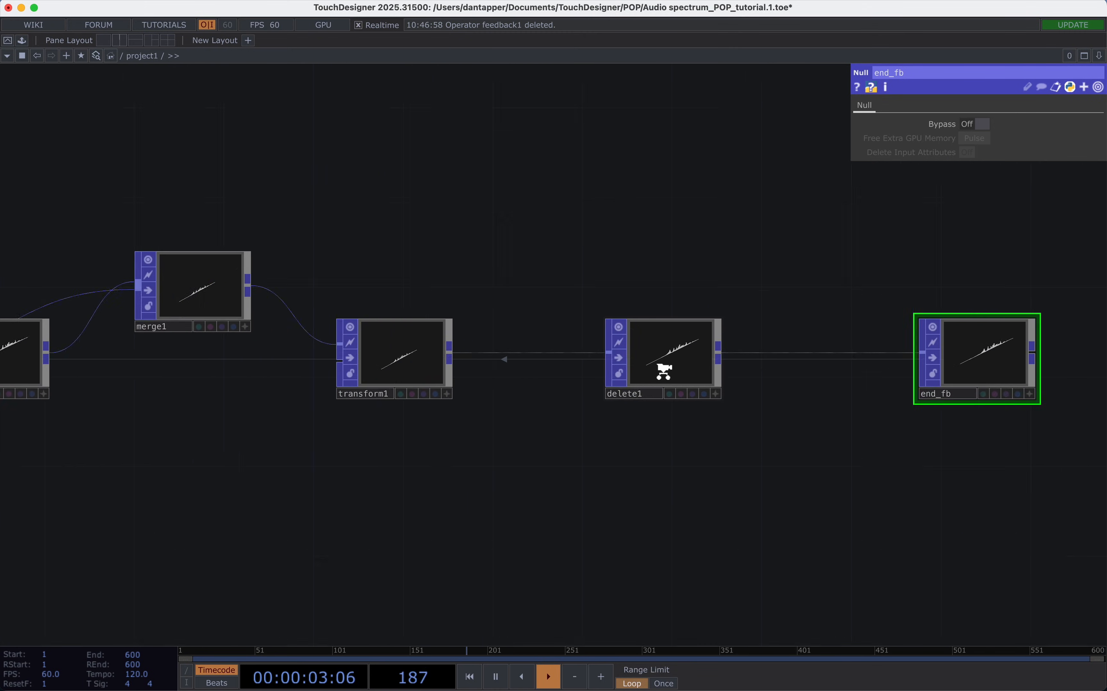
pyautogui.scroll(5, 683, 338)
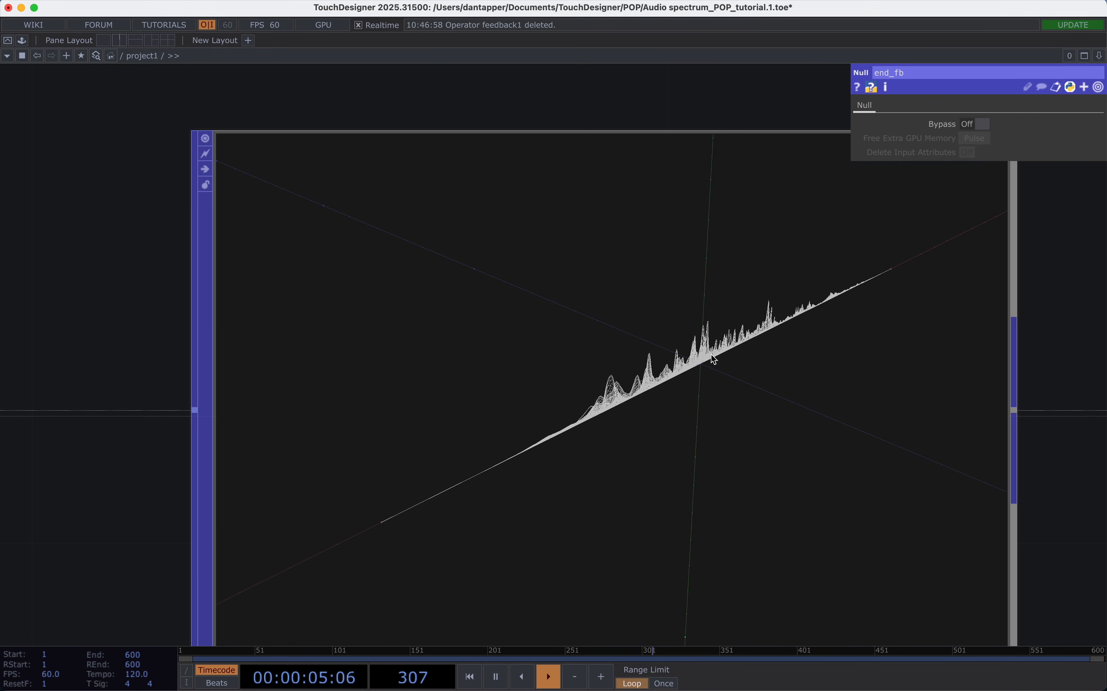
pyautogui.scroll(-3, 697, 366)
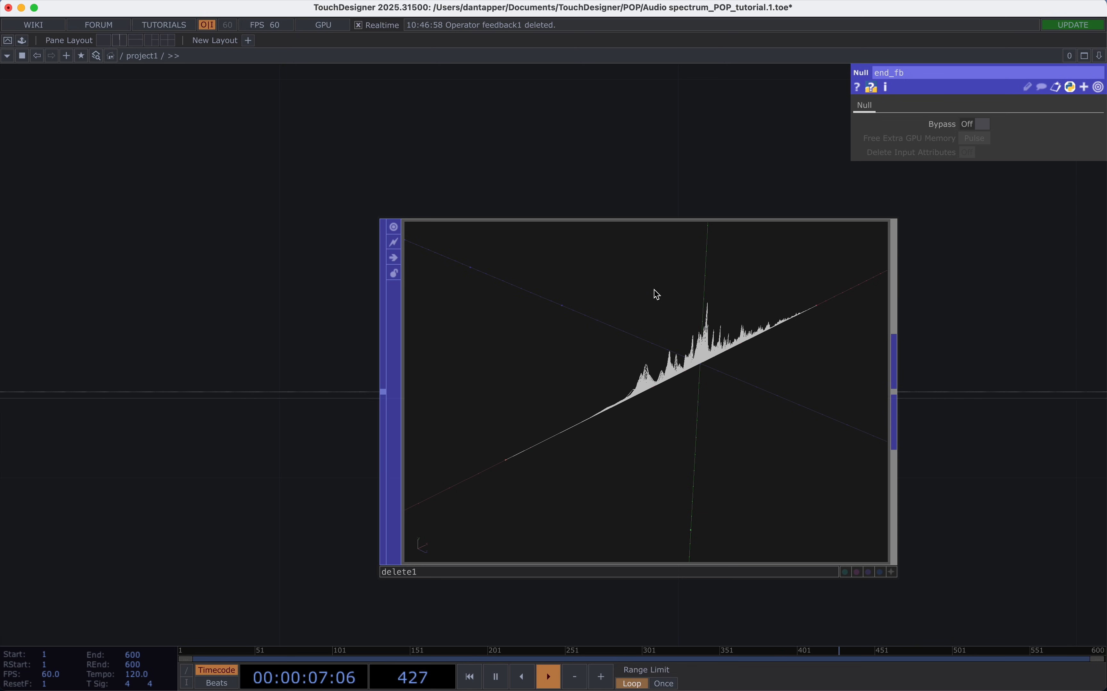
pyautogui.scroll(-3, 656, 378)
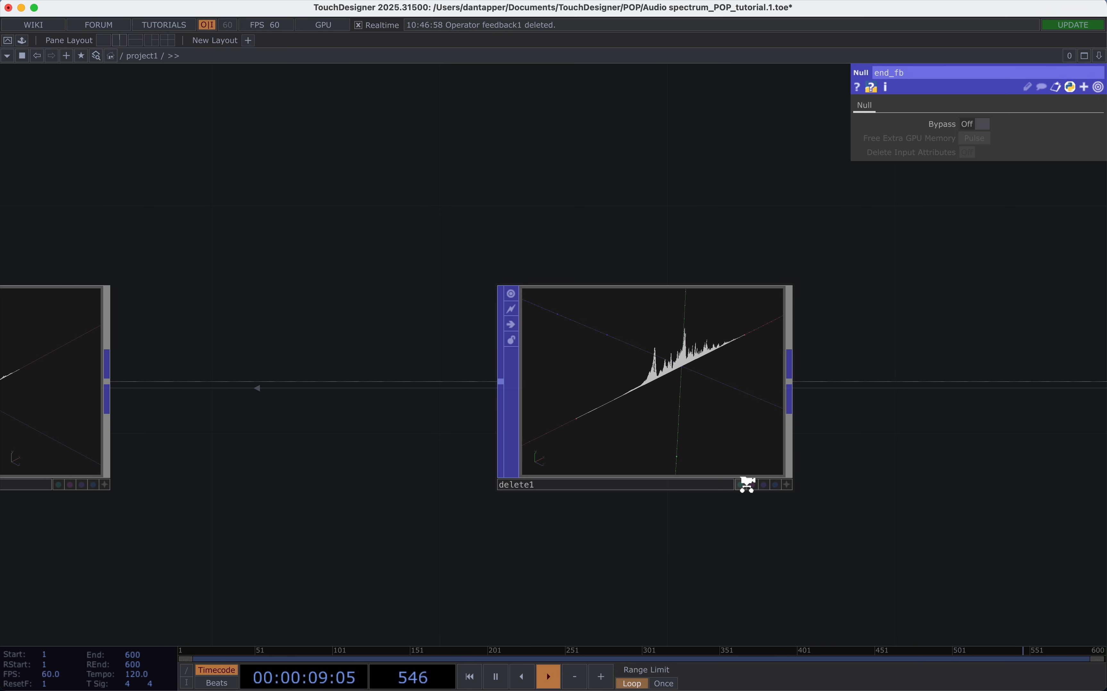
# Set transform1's Z translate to -0.02 so that each feedback copy shifts backwards.
pyautogui.scroll(-3, 748, 484)
pyautogui.hscroll(-4, 611, 458)
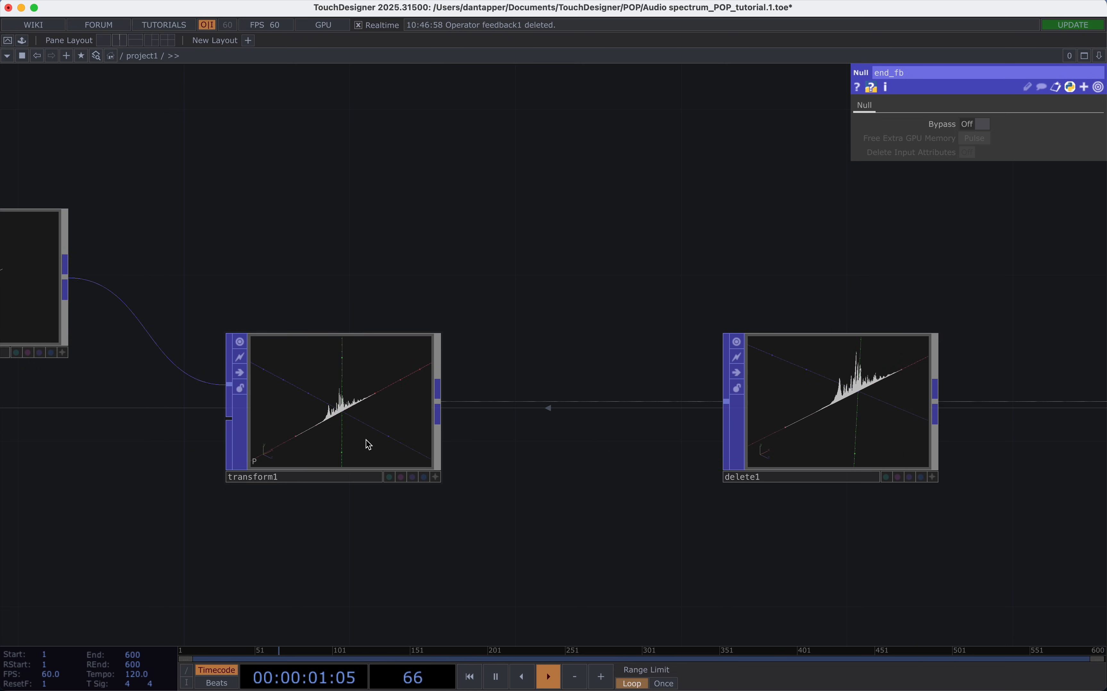
pyautogui.click(368, 444)
pyautogui.hscroll(5, 469, 290)
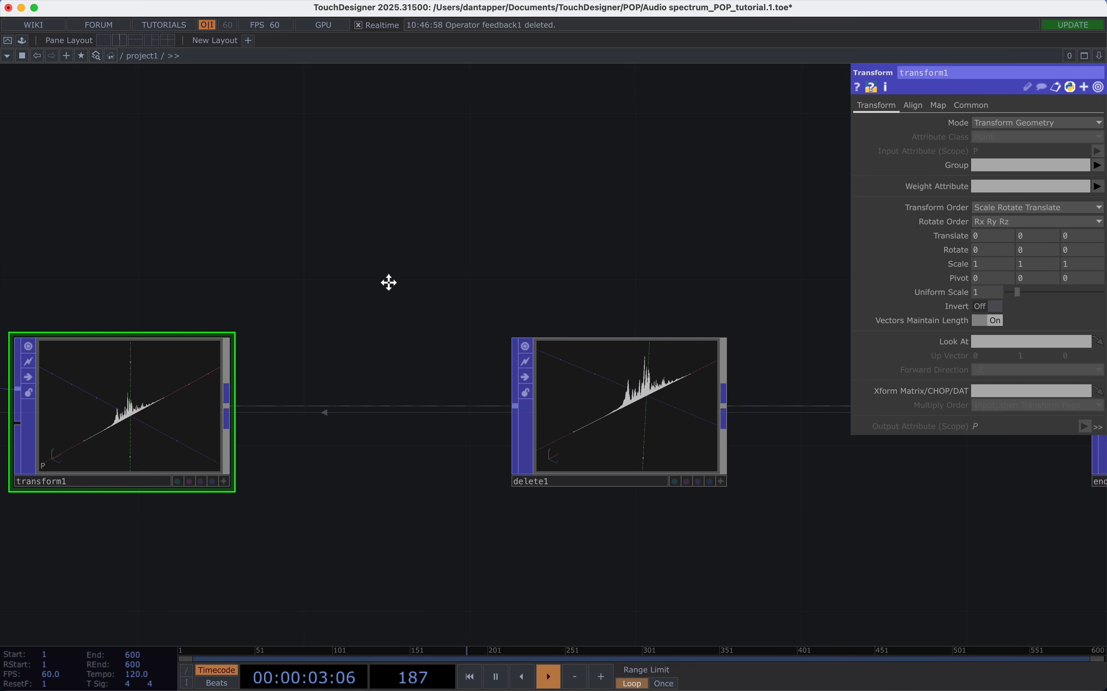
pyautogui.moveTo(389, 282); pyautogui.dragTo(511, 276)
pyautogui.scroll(-5, 514, 244)
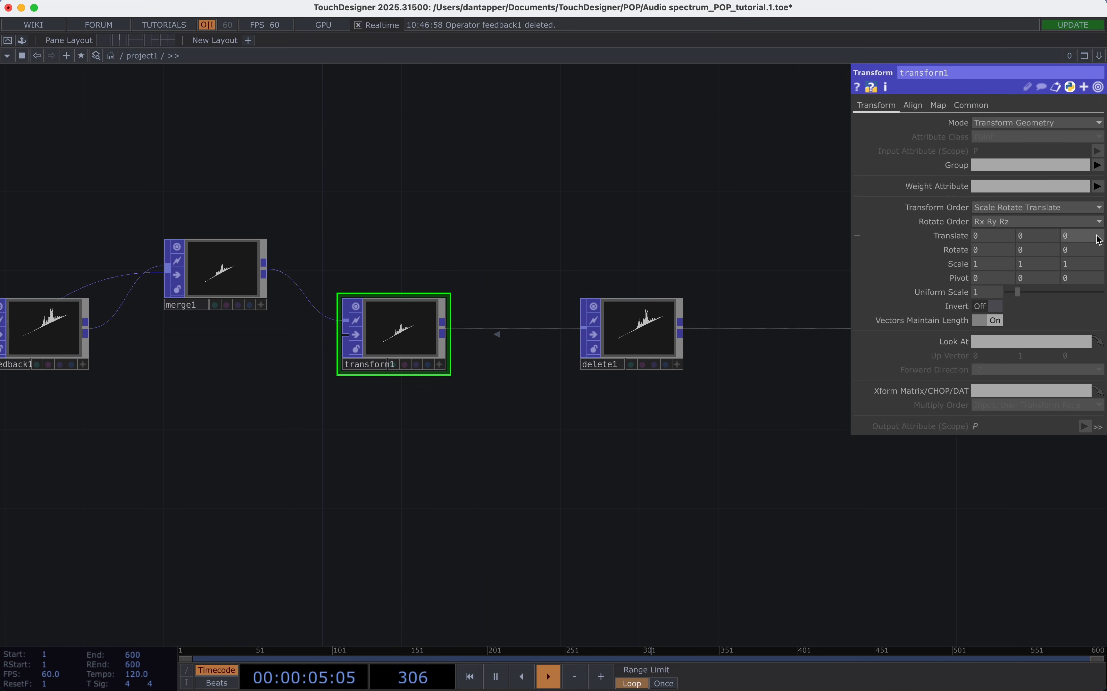
pyautogui.moveTo(1093, 237); pyautogui.dragTo(1080, 249)
# Orbit the geometry in delete1's viewer to examine the repeated spectrum lines from the front.
pyautogui.scroll(5, 626, 334)
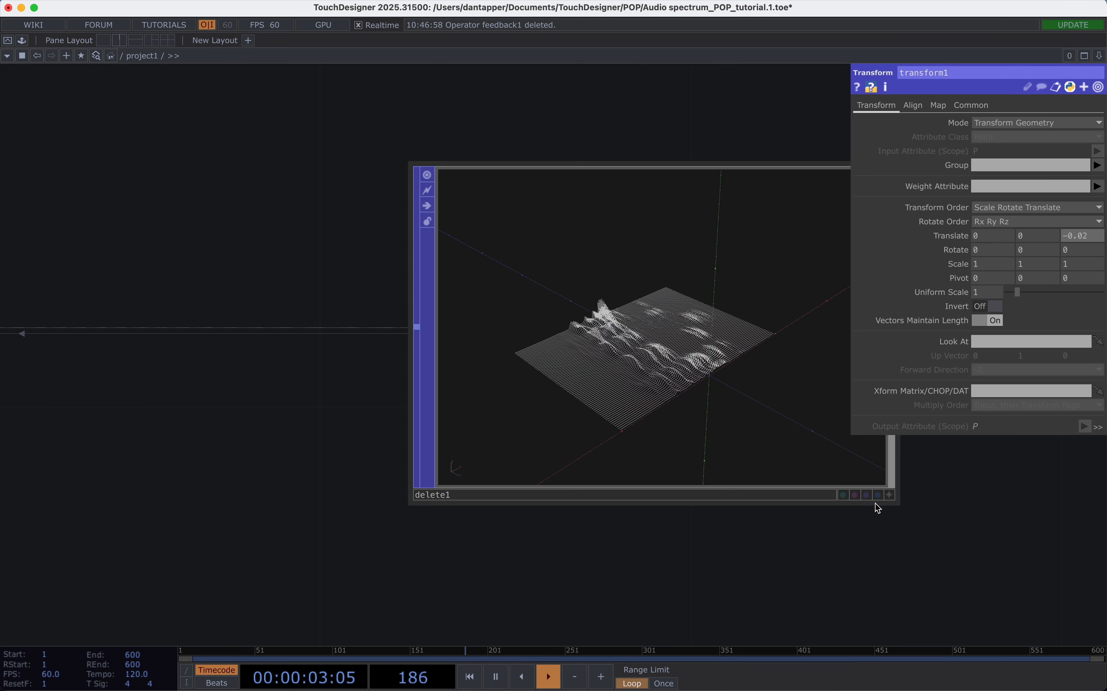
pyautogui.click(890, 494)
pyautogui.moveTo(756, 446); pyautogui.dragTo(709, 425)
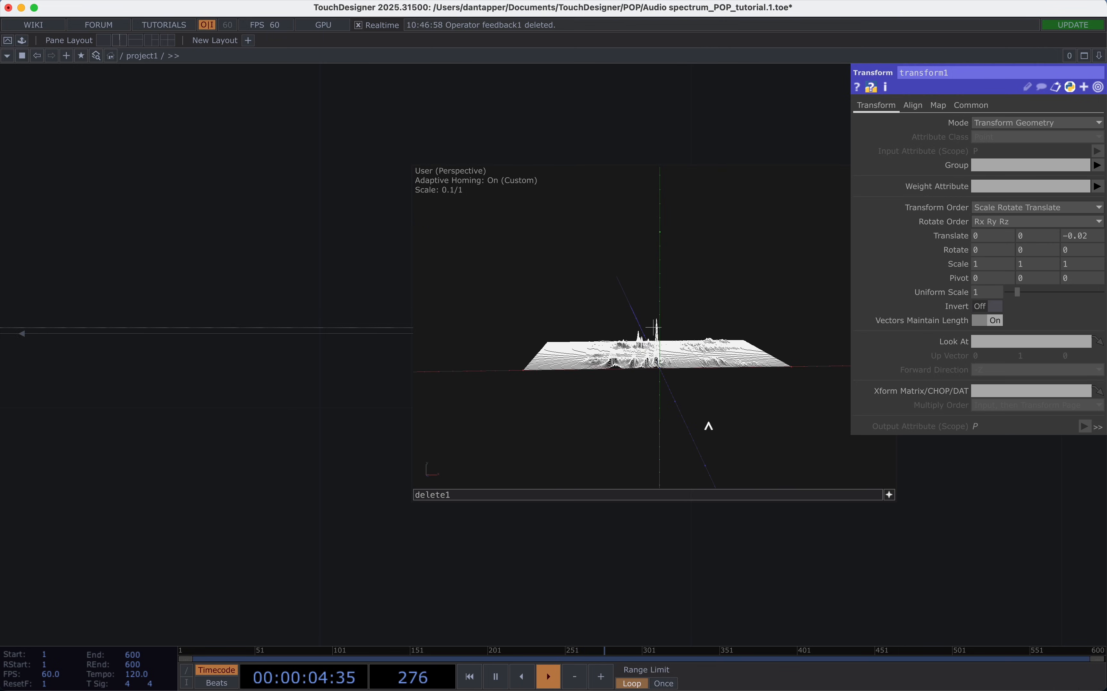
pyautogui.click(888, 494)
pyautogui.scroll(-3, 743, 539)
pyautogui.hscroll(10, 548, 539)
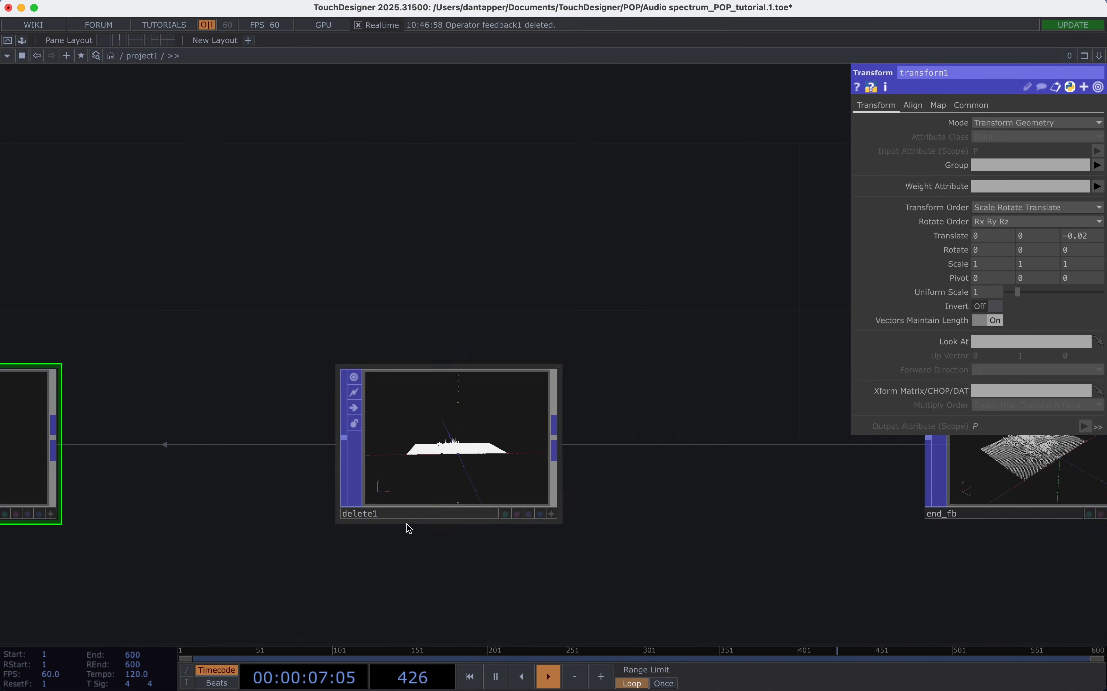
pyautogui.moveTo(557, 553); pyautogui.dragTo(535, 553)
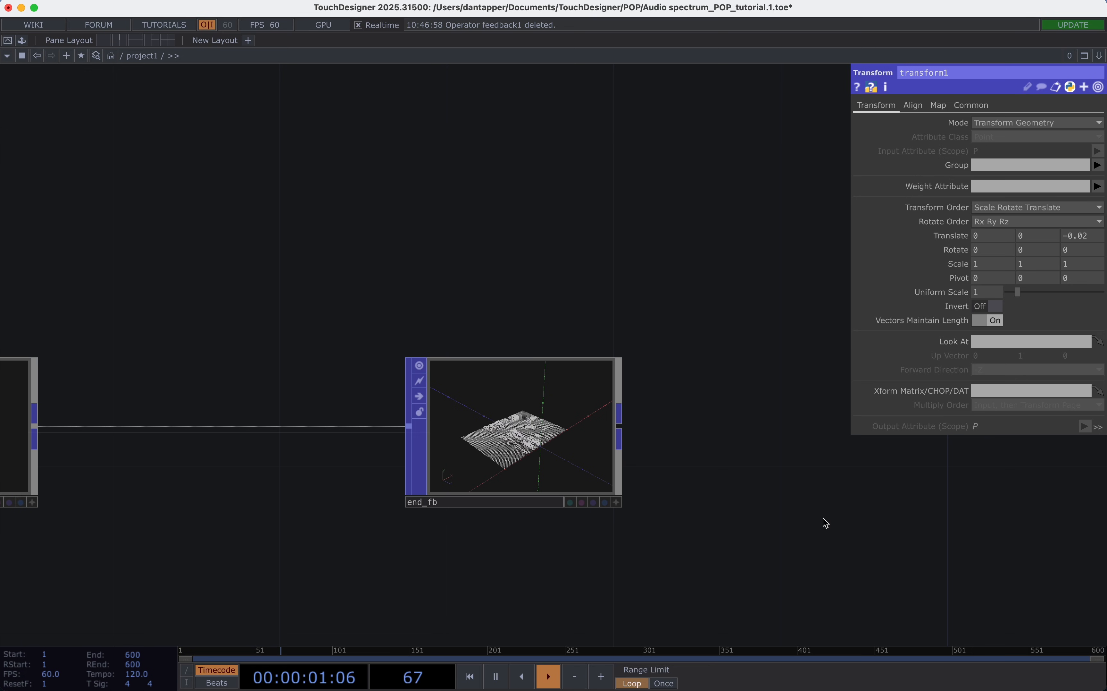
# Split the workspace into two panes, make the second a geometry viewer, and turn on end_fb's display flag.
pyautogui.hotkey('alt', '[')
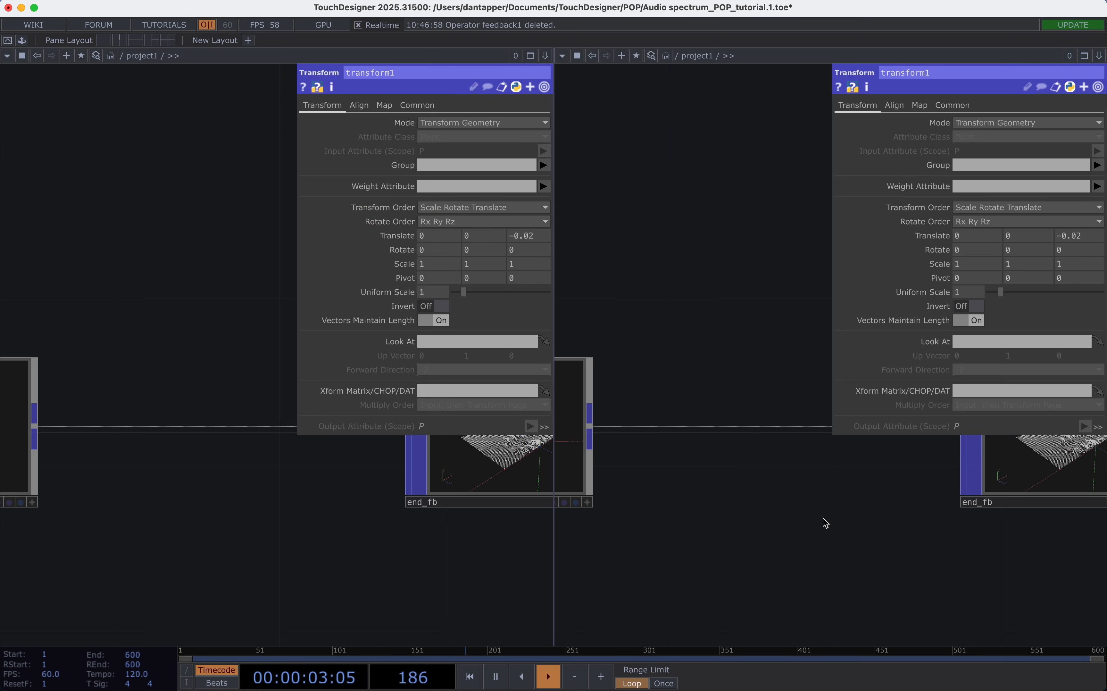
pyautogui.hotkey('alt', 'g')
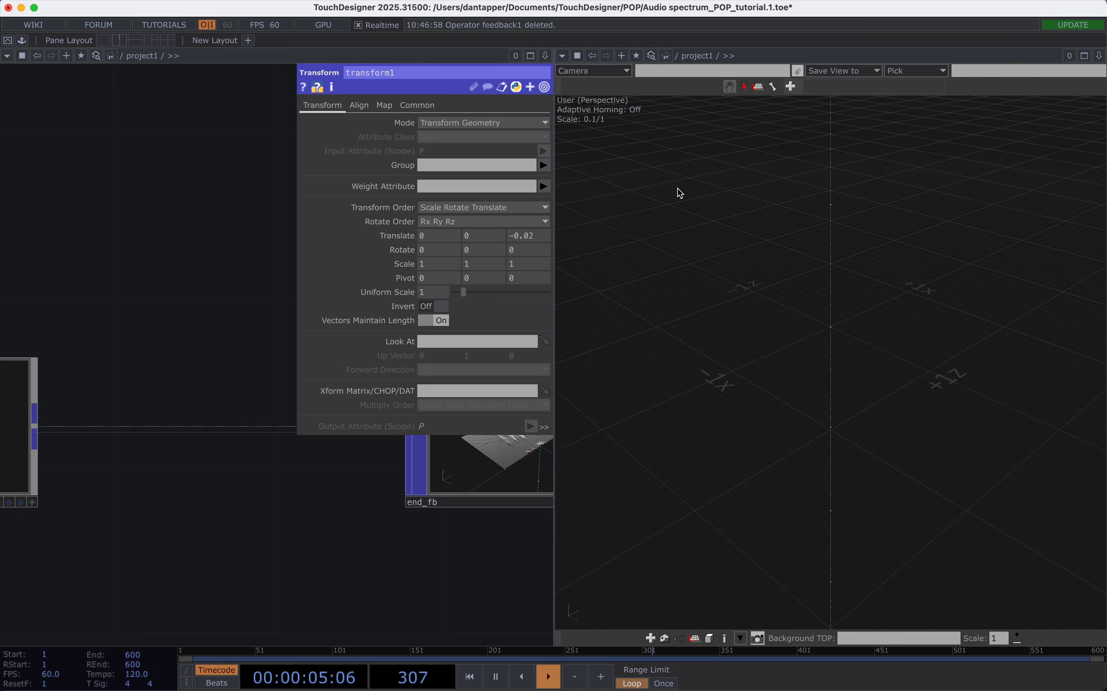
pyautogui.scroll(-10, 424, 554)
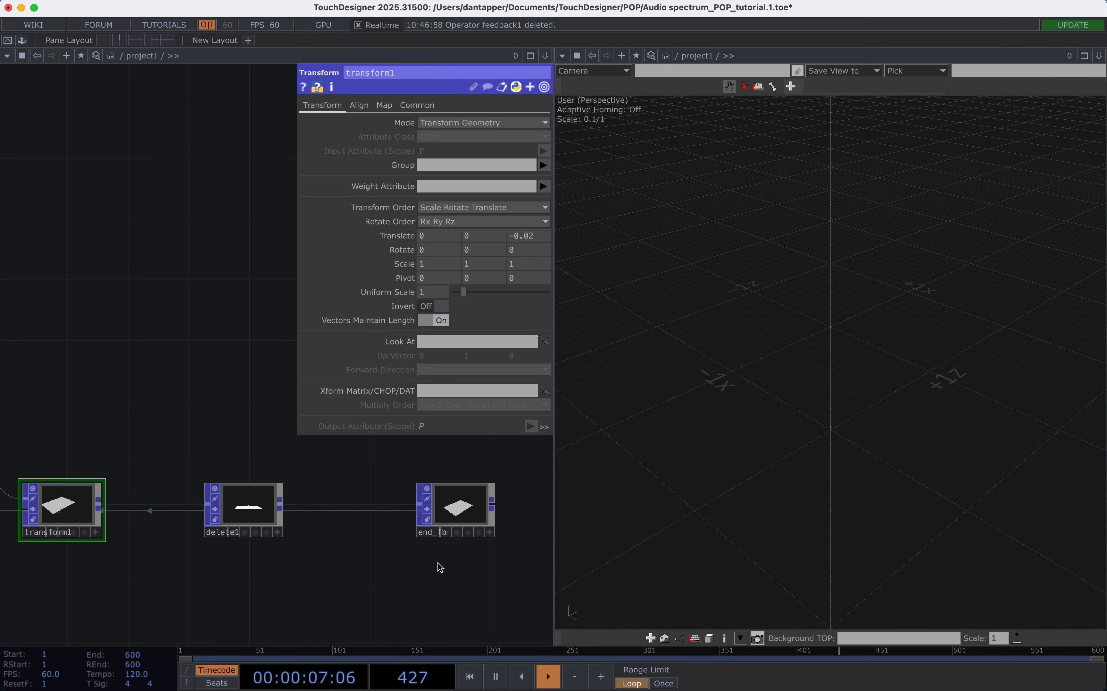
pyautogui.hscroll(5, 437, 562)
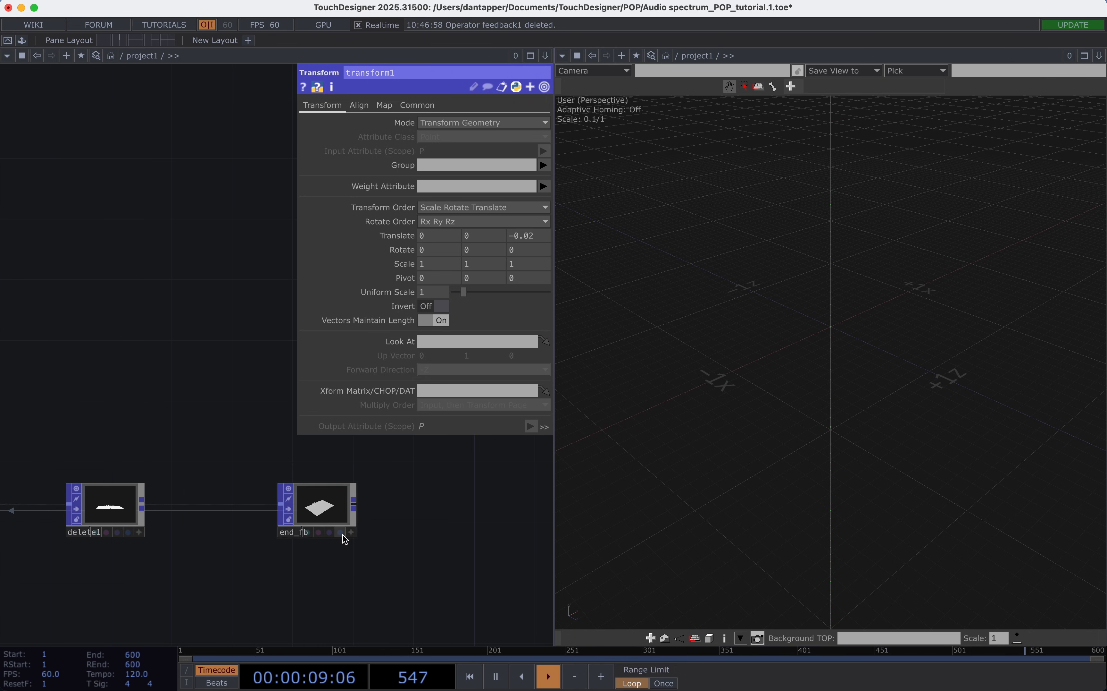
pyautogui.click(341, 533)
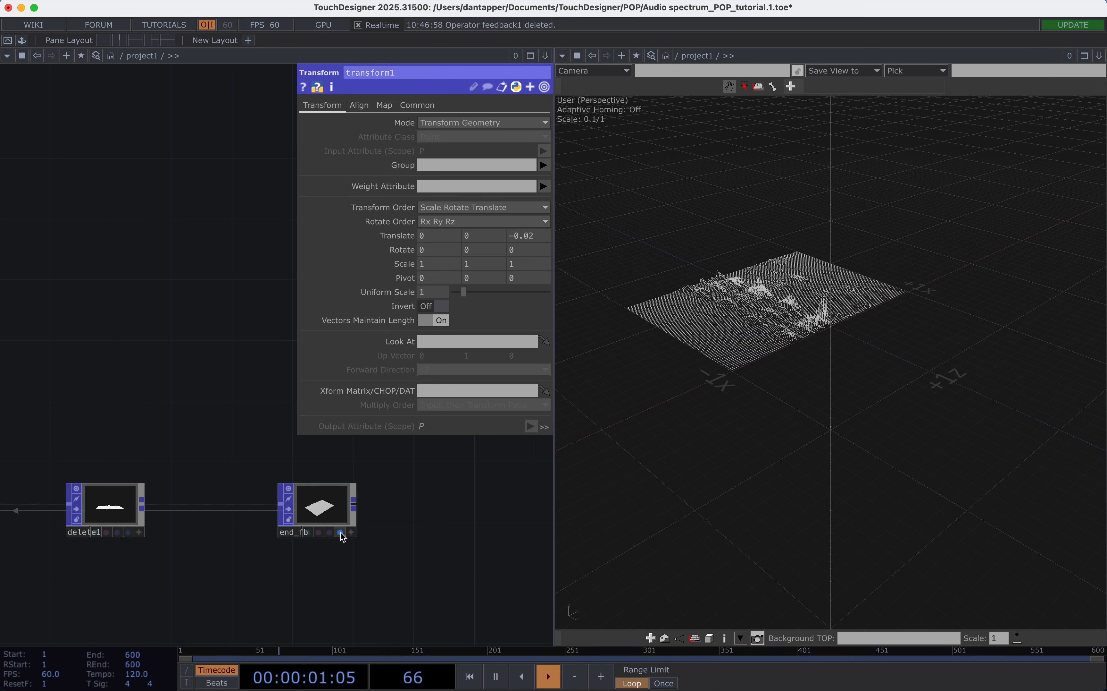
pyautogui.scroll(5, 841, 286)
pyautogui.moveTo(840, 286)
pyautogui.mouseDown()
pyautogui.moveTo(866, 300)
pyautogui.moveTo(852, 300)
pyautogui.mouseUp()
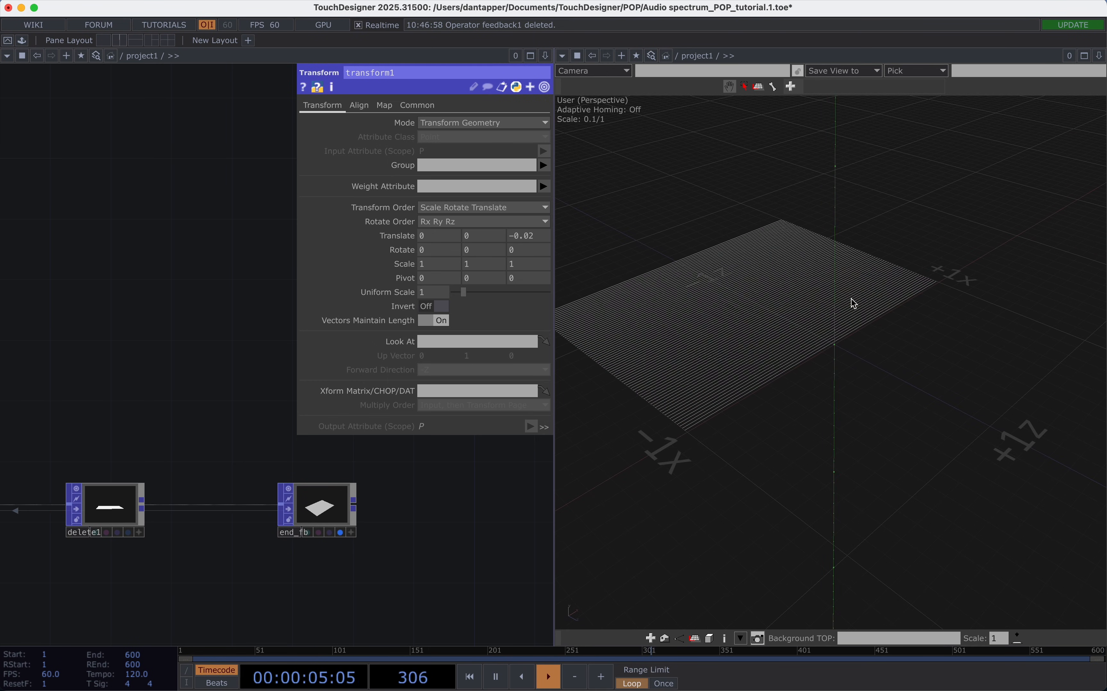
# Set transform1's Z translate to 0.
pyautogui.press('p')
pyautogui.scroll(-2, 366, 569)
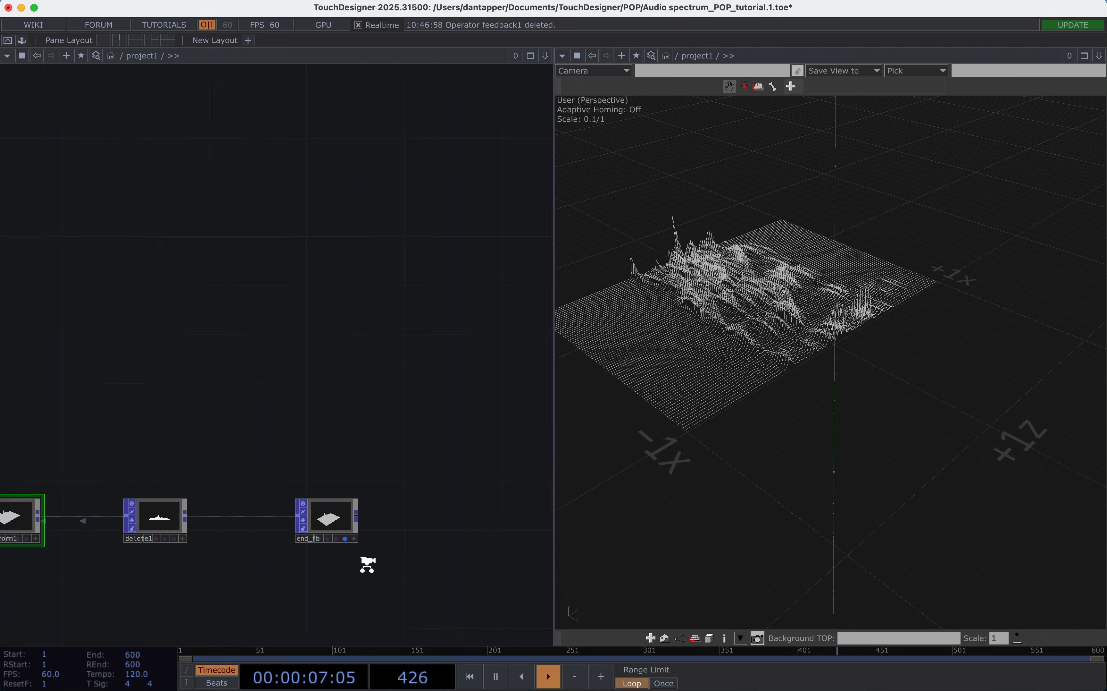
pyautogui.scroll(-3, 366, 565)
pyautogui.moveTo(286, 472); pyautogui.dragTo(389, 436)
pyautogui.moveTo(259, 430); pyautogui.dragTo(315, 422)
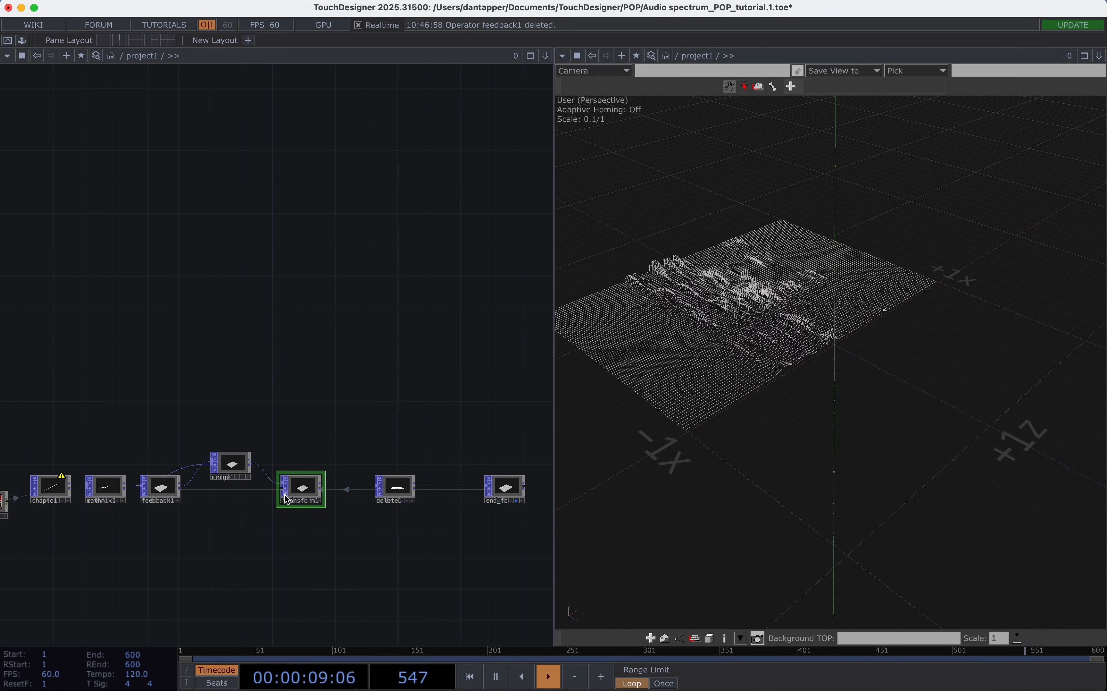
pyautogui.press('p')
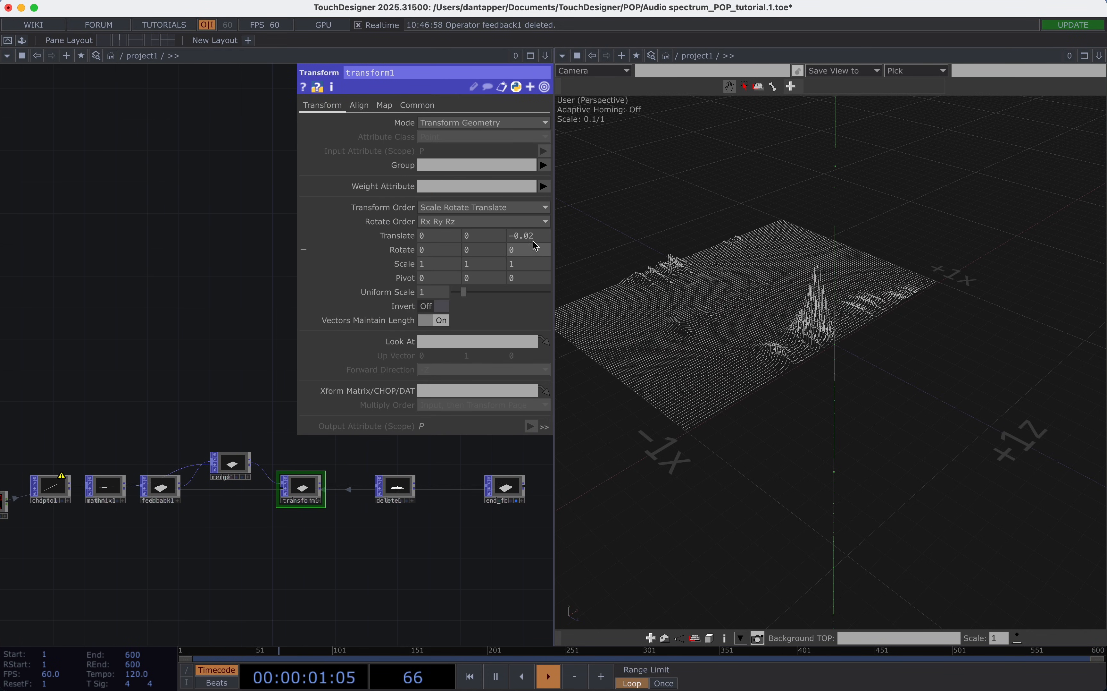
pyautogui.moveTo(539, 233); pyautogui.dragTo(416, 235)
pyautogui.write('0')
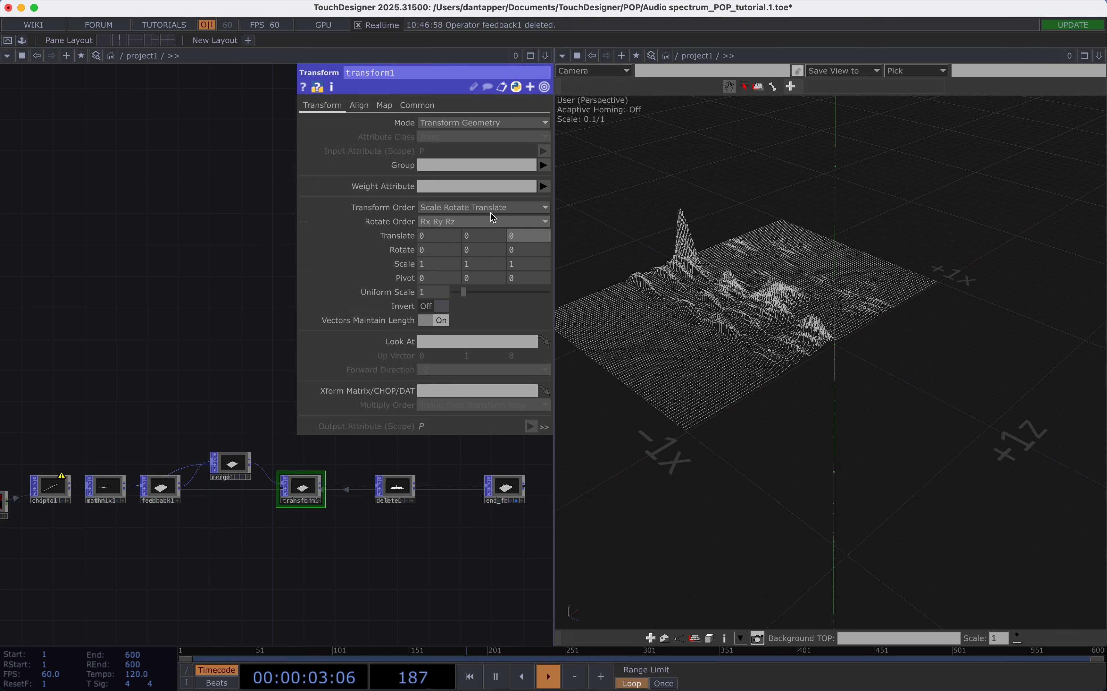
# Try offsetting the feedback copies downwards with transform1's Y translate at -0.2, followed by -0.02.
pyautogui.press('Return')
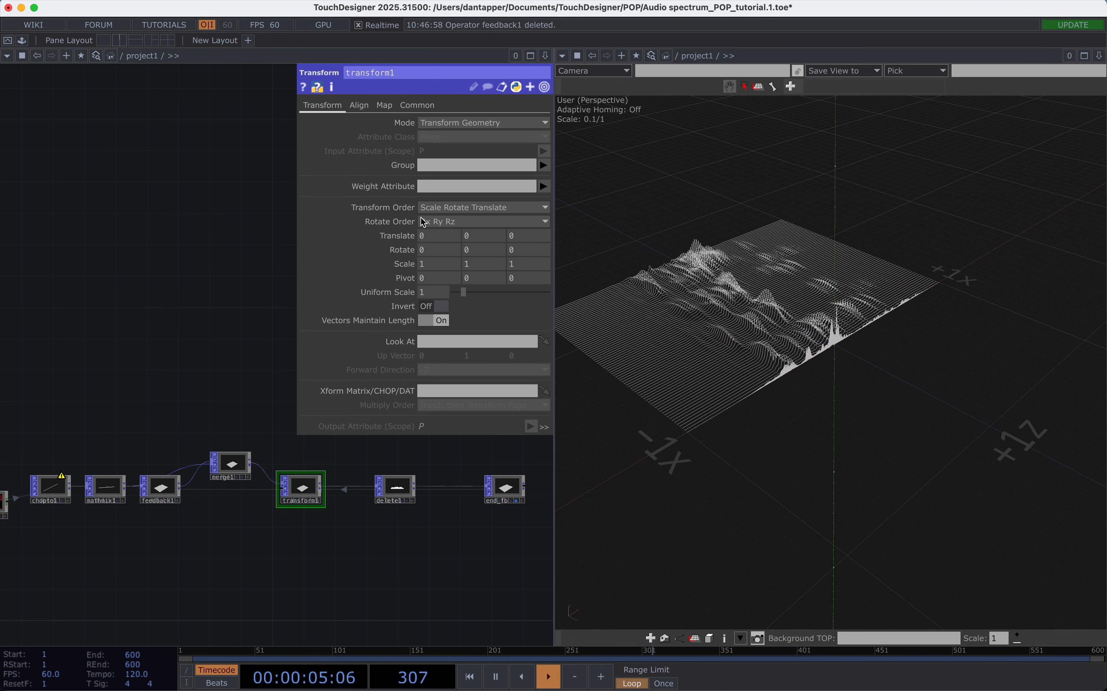
pyautogui.doubleClick(475, 233)
pyautogui.write('-0.2')
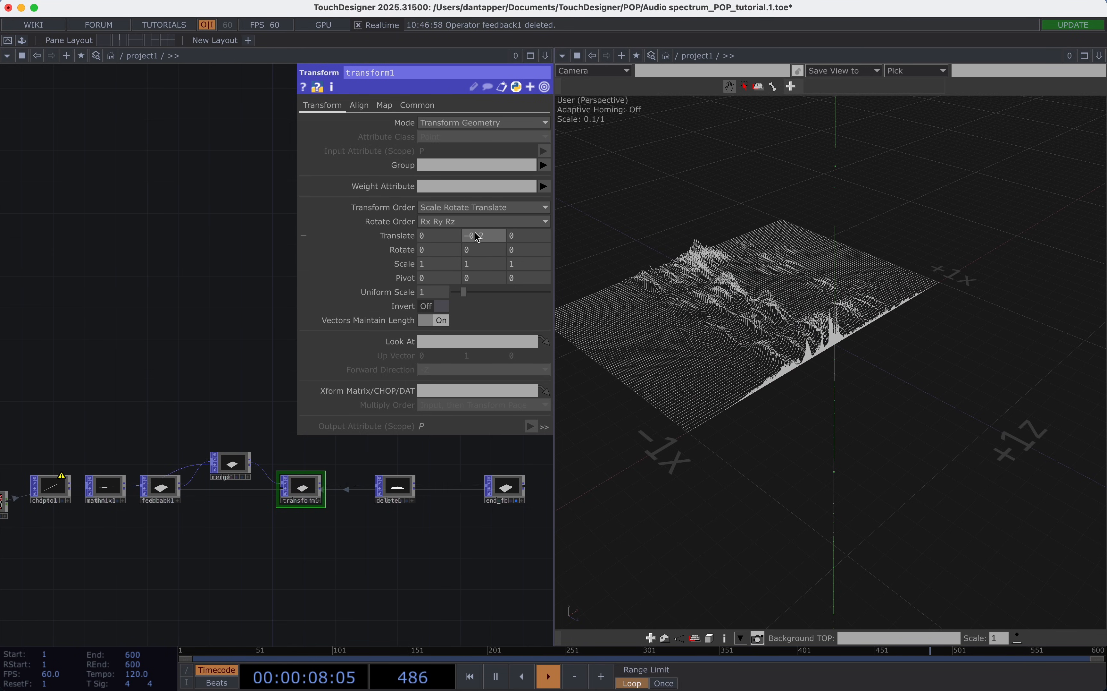
pyautogui.press('Return')
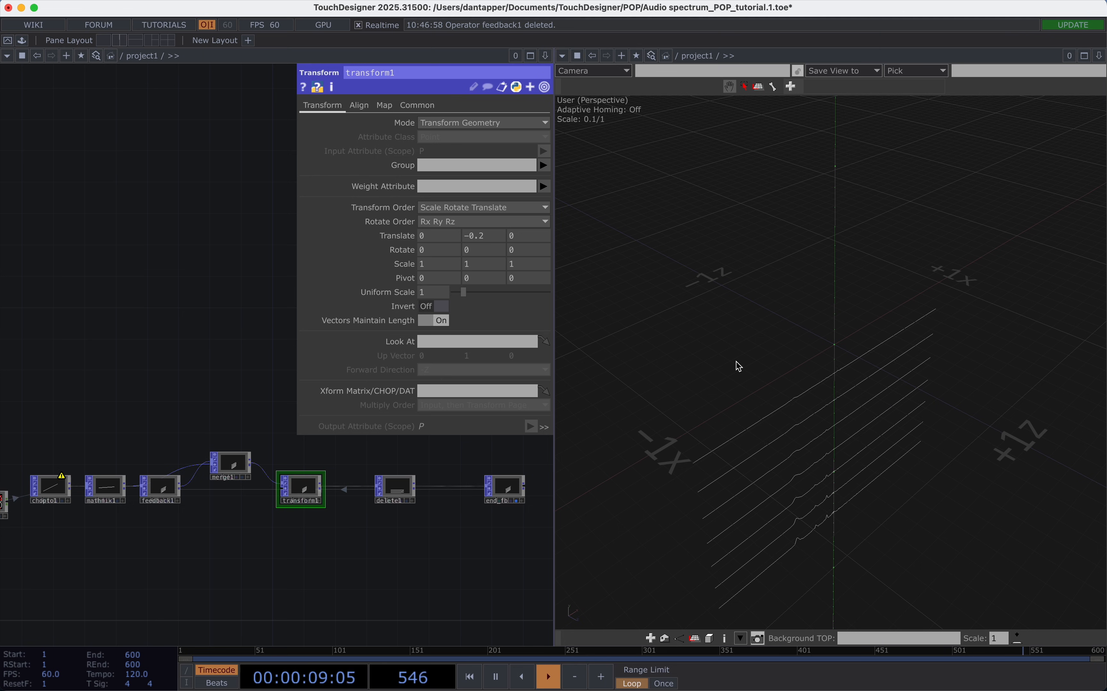
pyautogui.write('-0.02')
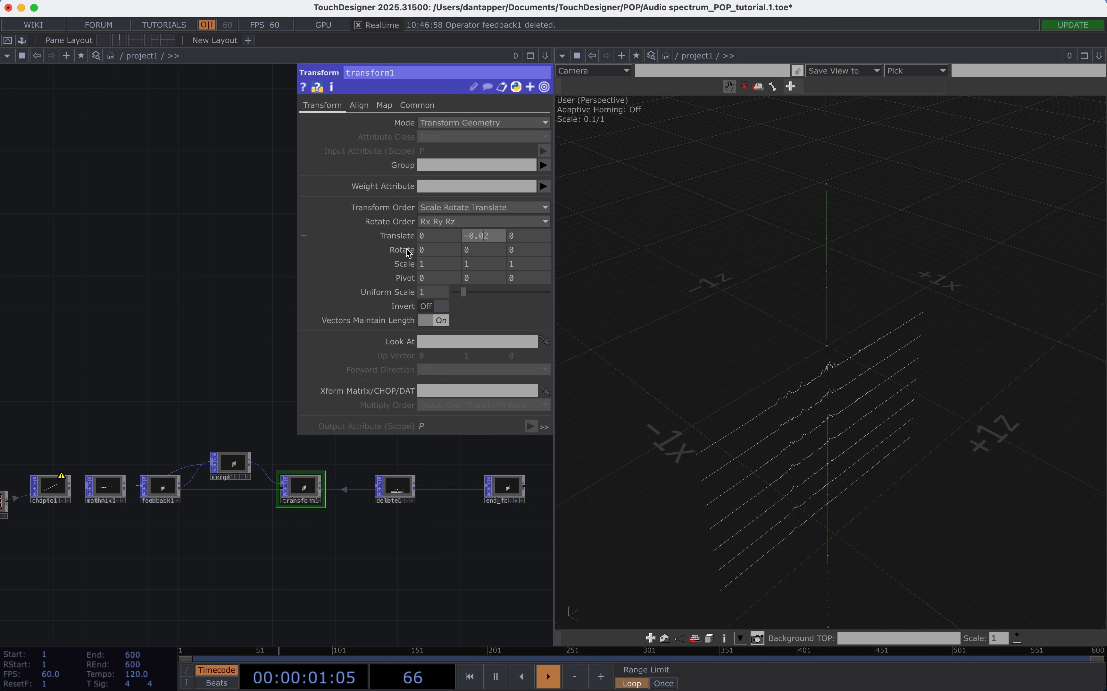
pyautogui.press('Return')
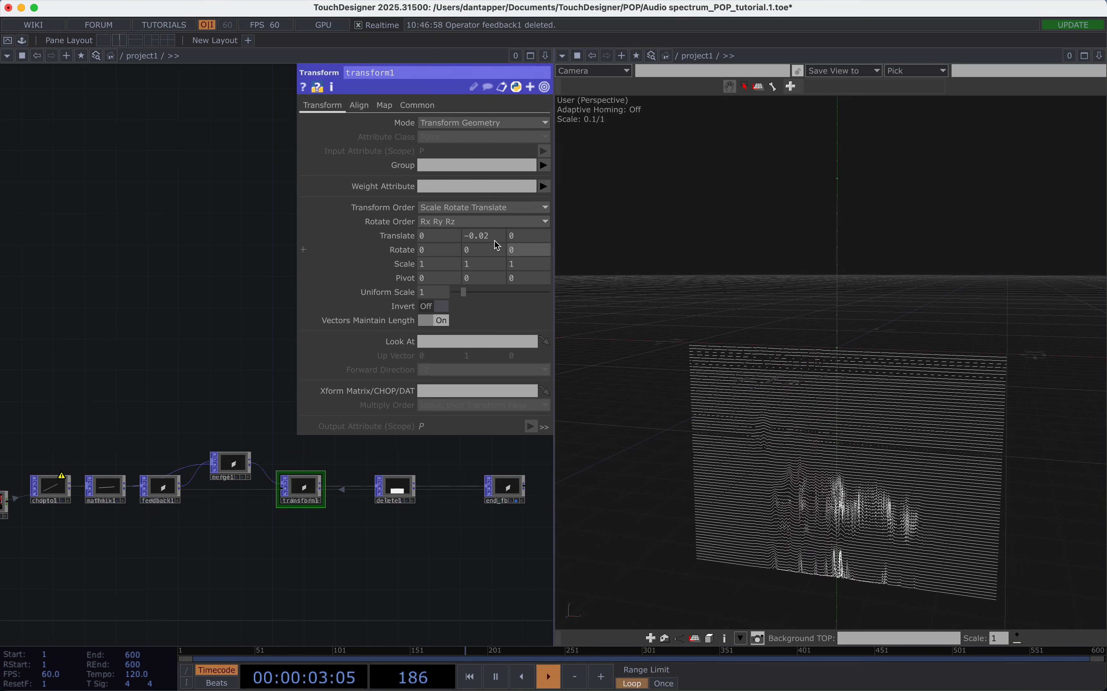
# Try a sideways offset by setting transform1's X translate to 0.01.
pyautogui.click(435, 236)
pyautogui.write('1')
pyautogui.press('Return')
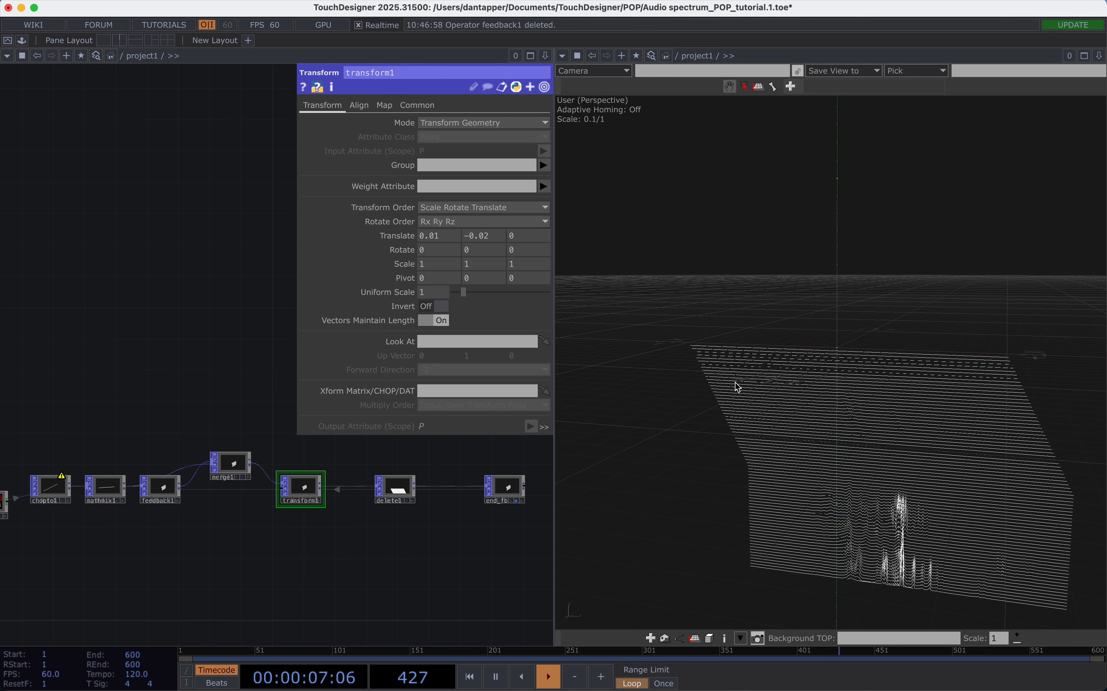
# Set transform1's translate to -0.001 in X, 0 in Y and 0.007 in Z.
pyautogui.scroll(-3, 780, 392)
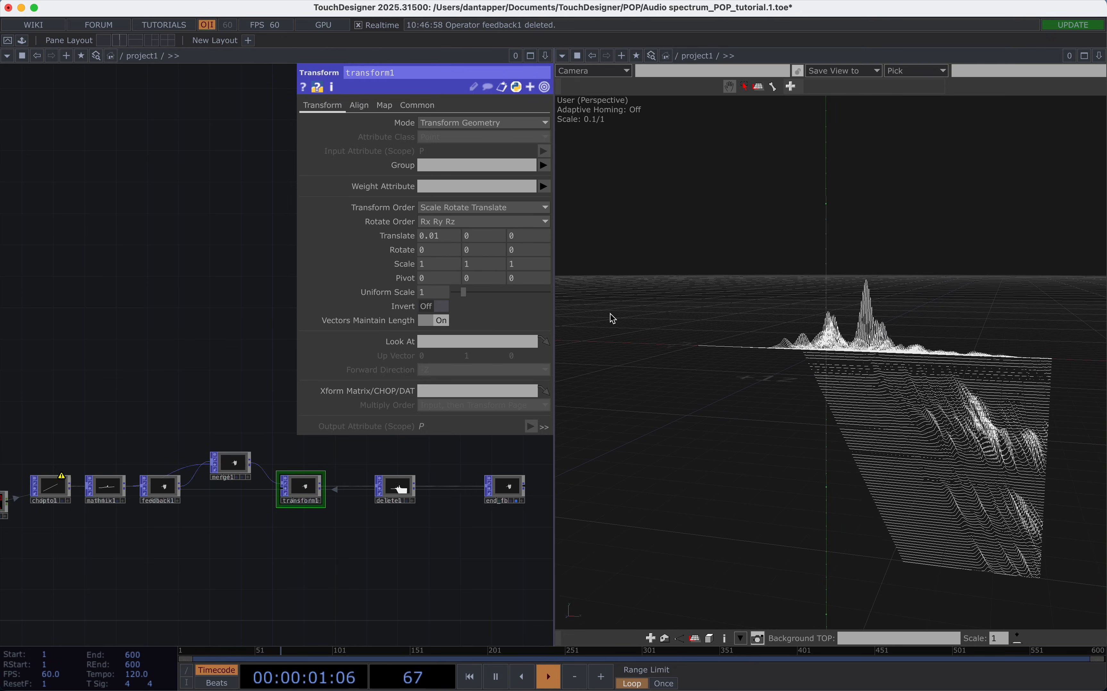
pyautogui.moveTo(528, 236); pyautogui.dragTo(553, 222, button='middle')
pyautogui.moveTo(588, 264); pyautogui.dragTo(822, 352)
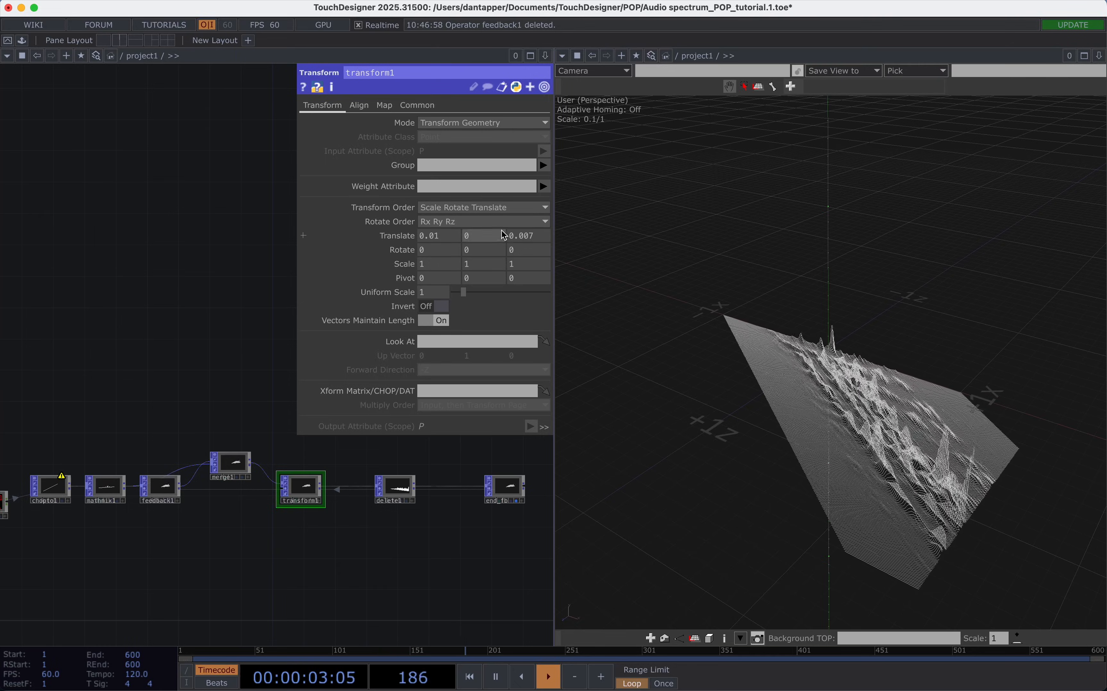
pyautogui.moveTo(456, 238)
pyautogui.mouseDown(button='middle')
pyautogui.moveTo(456, 252)
pyautogui.moveTo(449, 222)
pyautogui.moveTo(423, 222)
pyautogui.moveTo(456, 222)
pyautogui.moveTo(446, 216)
pyautogui.moveTo(438, 223)
pyautogui.moveTo(456, 238)
pyautogui.mouseUp(button='middle')
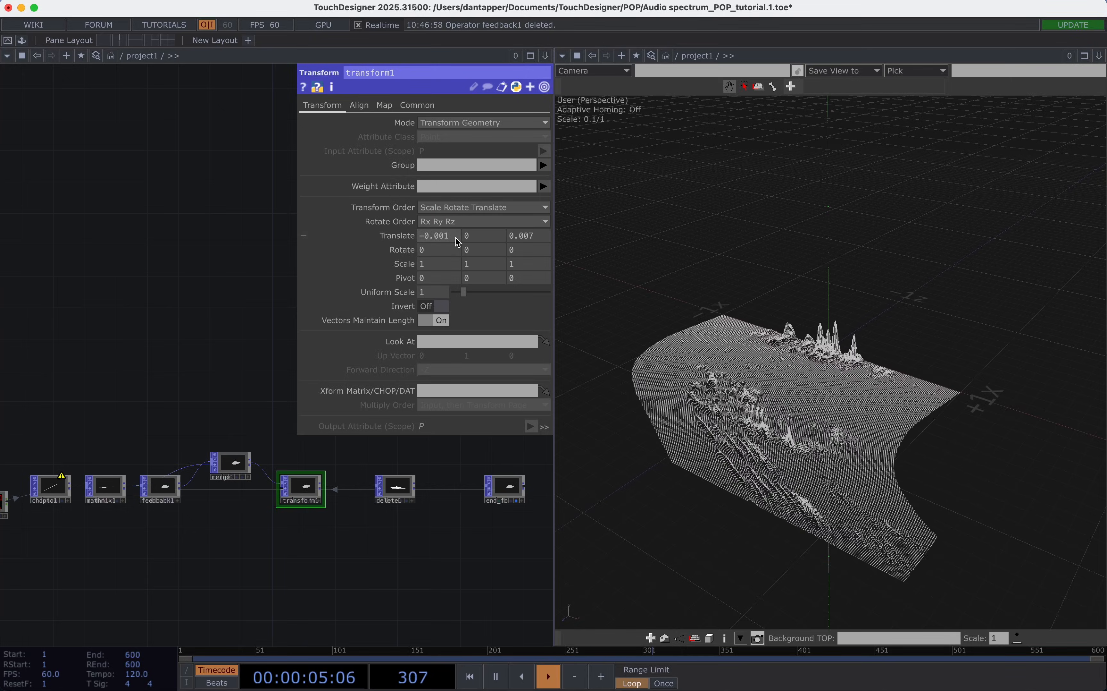
# Animate transform1's X translate with the expression math.sin(absTime.seconds*0.1) * 0.01.
pyautogui.write('ma')
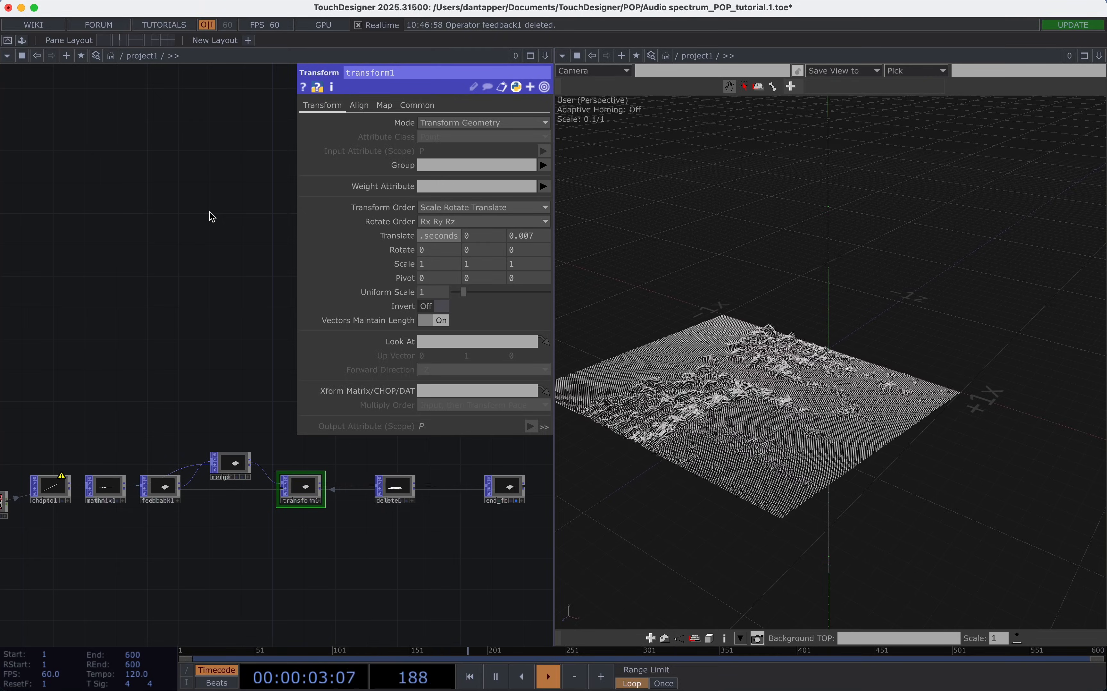
pyautogui.click(154, 214)
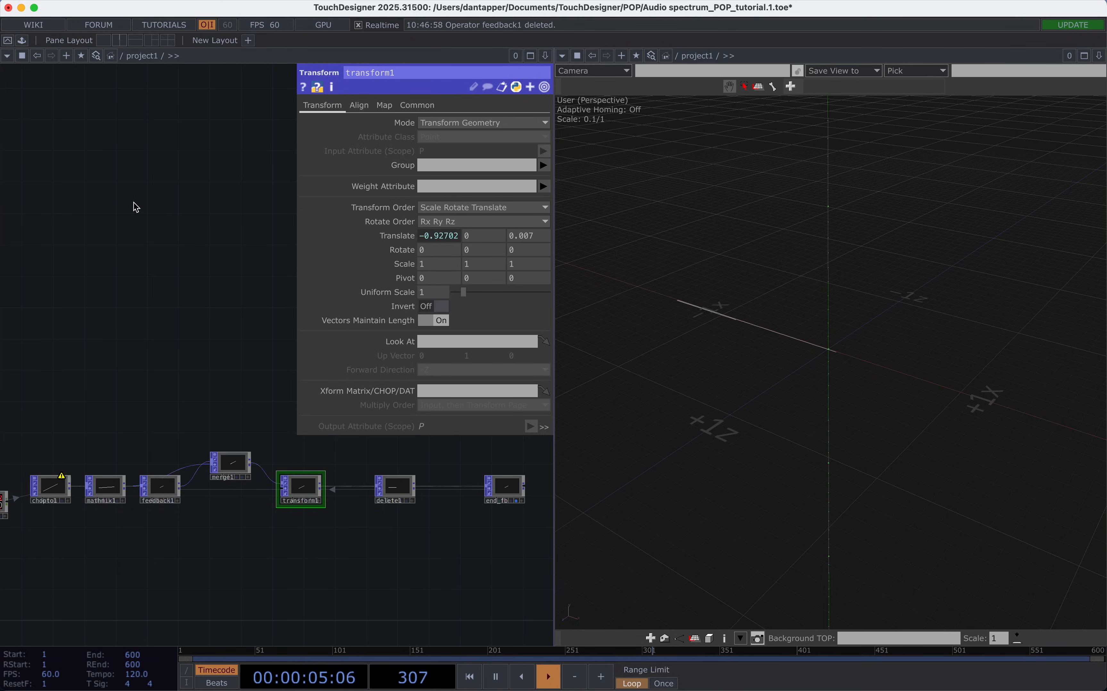
pyautogui.click(454, 240)
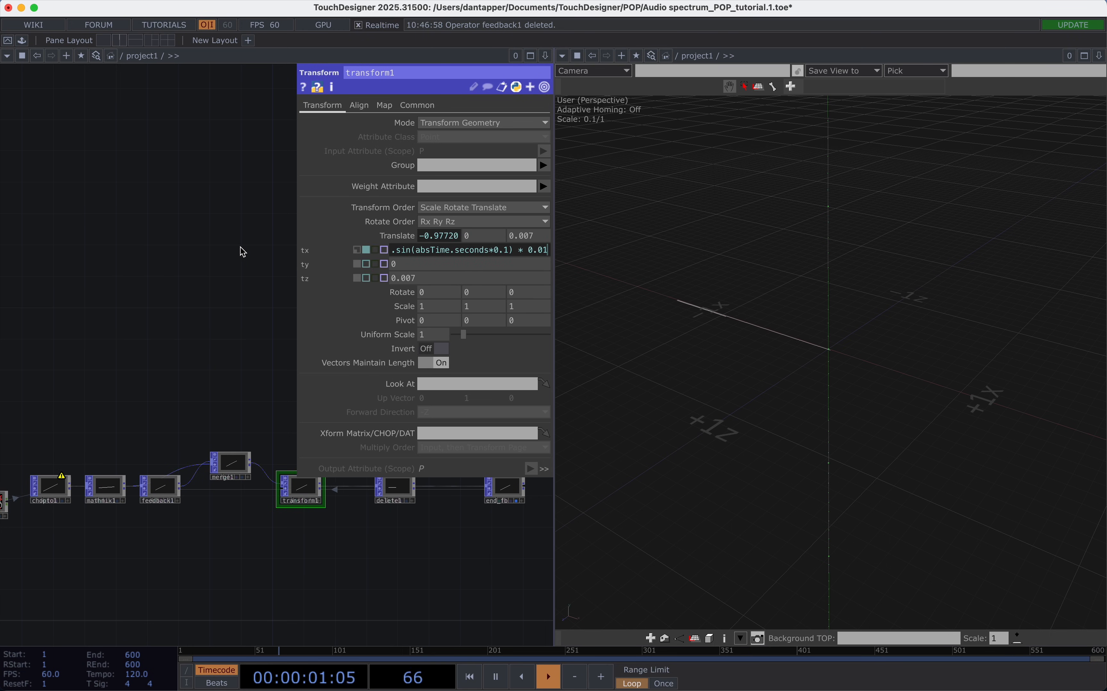
pyautogui.press('Return')
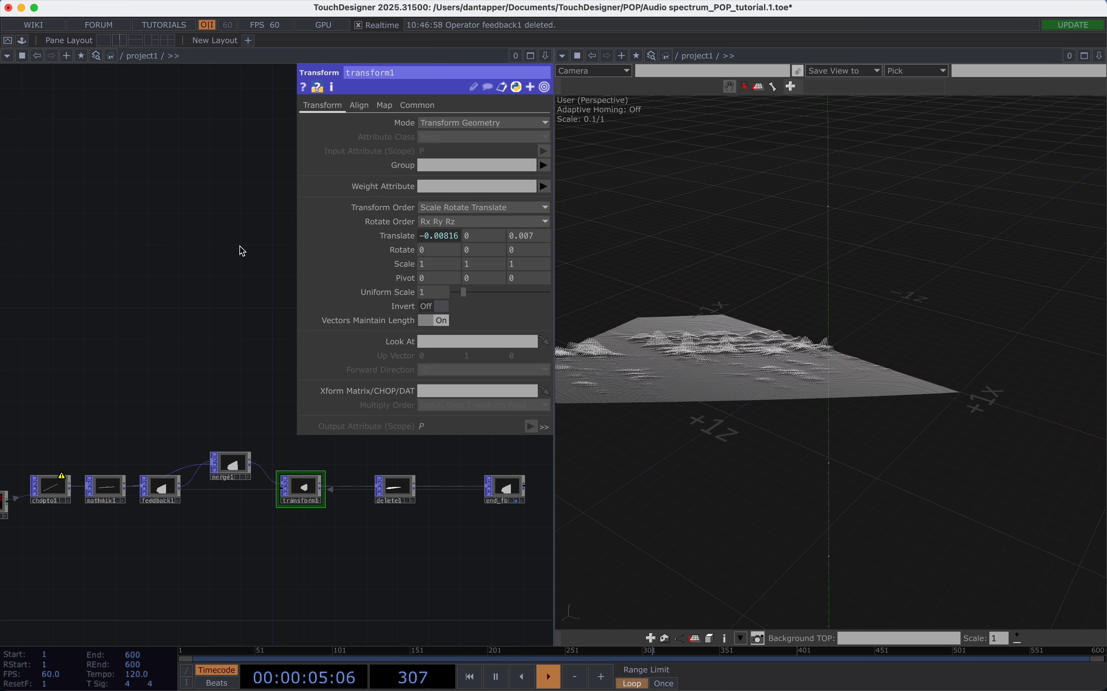
# Change the time multiplier in transform1's X translate expression to 0.8.
pyautogui.click(452, 237)
pyautogui.click(515, 249)
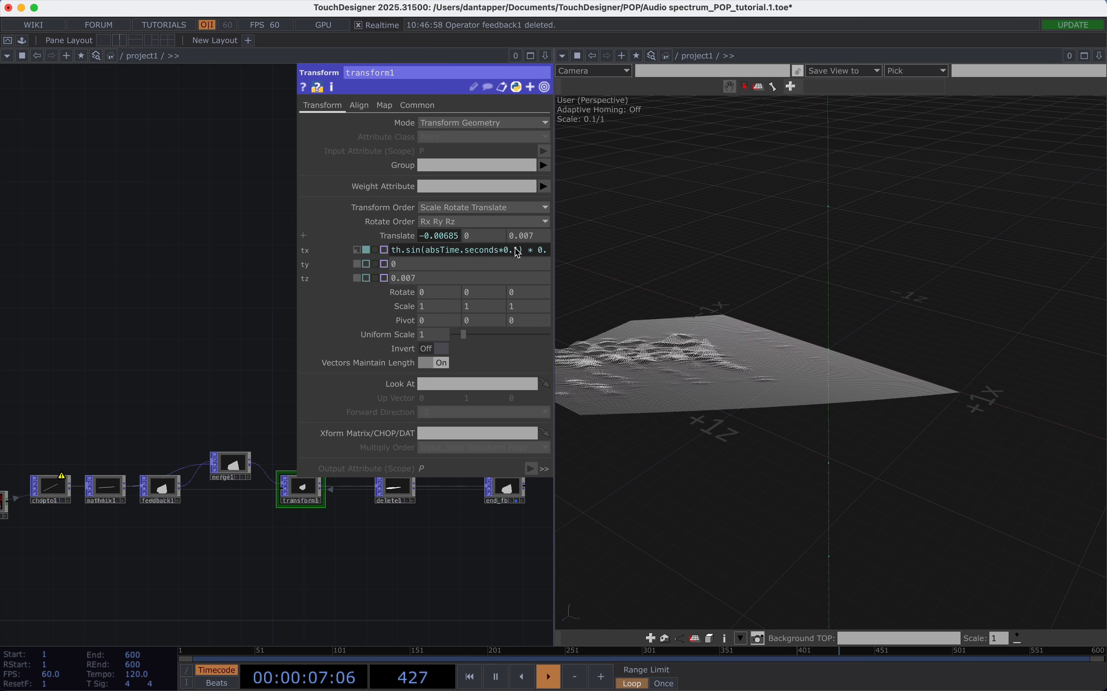
pyautogui.press('BackSpace')
pyautogui.write('8')
pyautogui.click(222, 233)
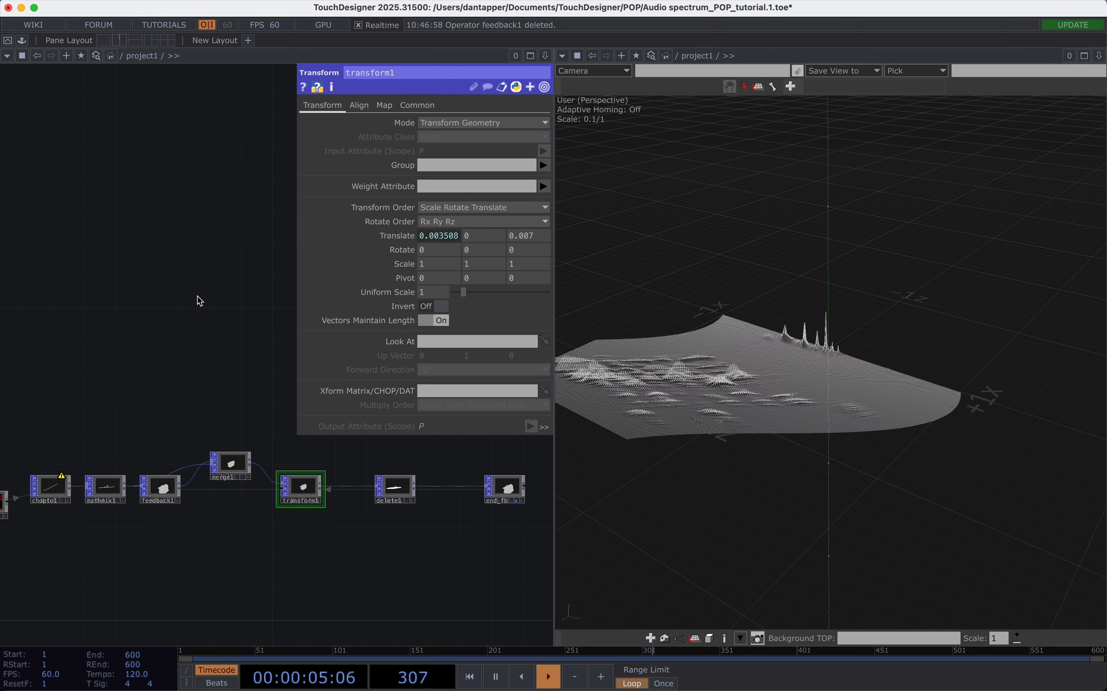
# Add an LFO CHOP to the network above transform1.
pyautogui.press('Tab')
pyautogui.click(88, 133)
pyautogui.write('lf')
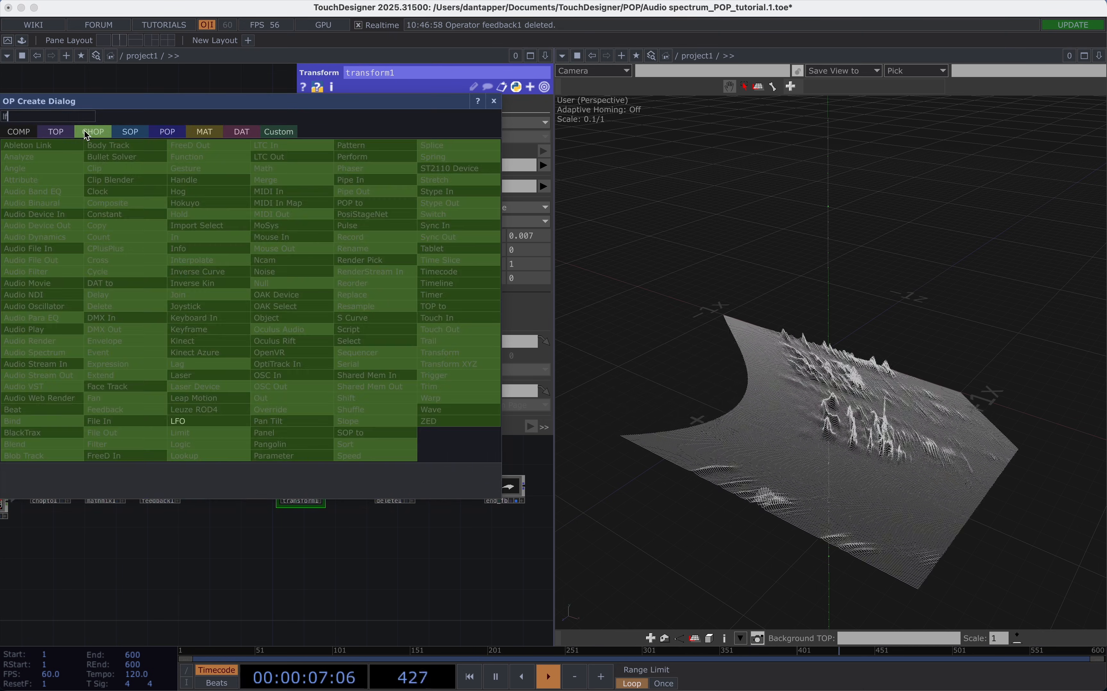
pyautogui.click(191, 421)
pyautogui.click(276, 392)
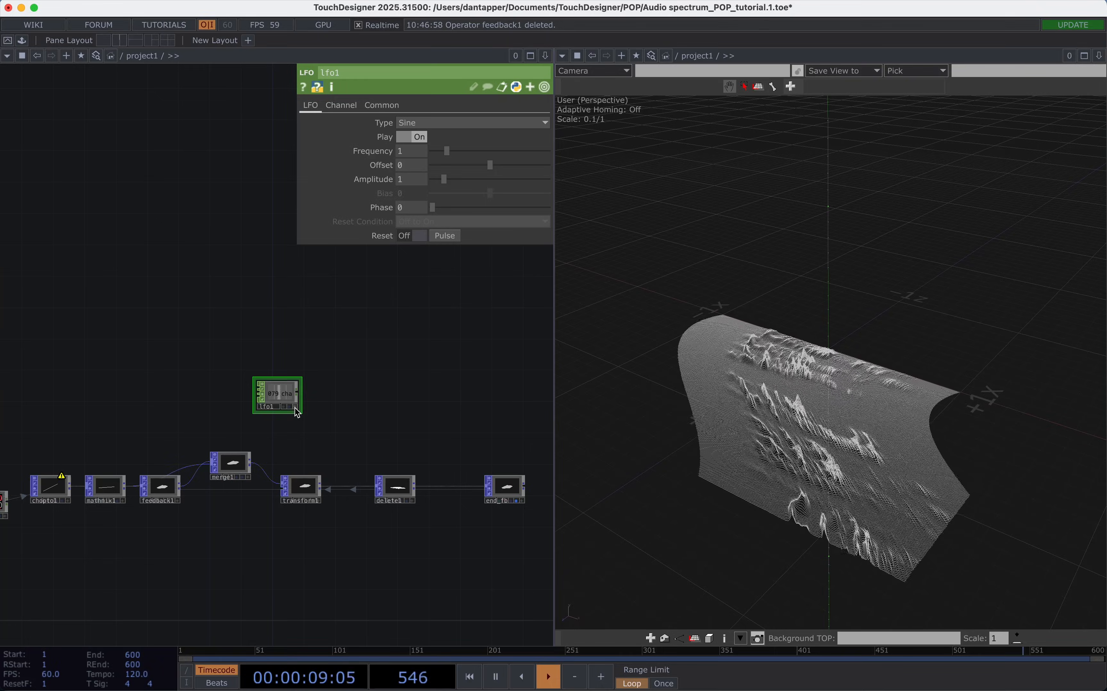
# Set lfo1's amplitude to 0.17 and link its channel to transform1's X translate.
pyautogui.moveTo(444, 180); pyautogui.dragTo(435, 180)
pyautogui.moveTo(290, 394); pyautogui.dragTo(445, 235)
pyautogui.click(440, 230)
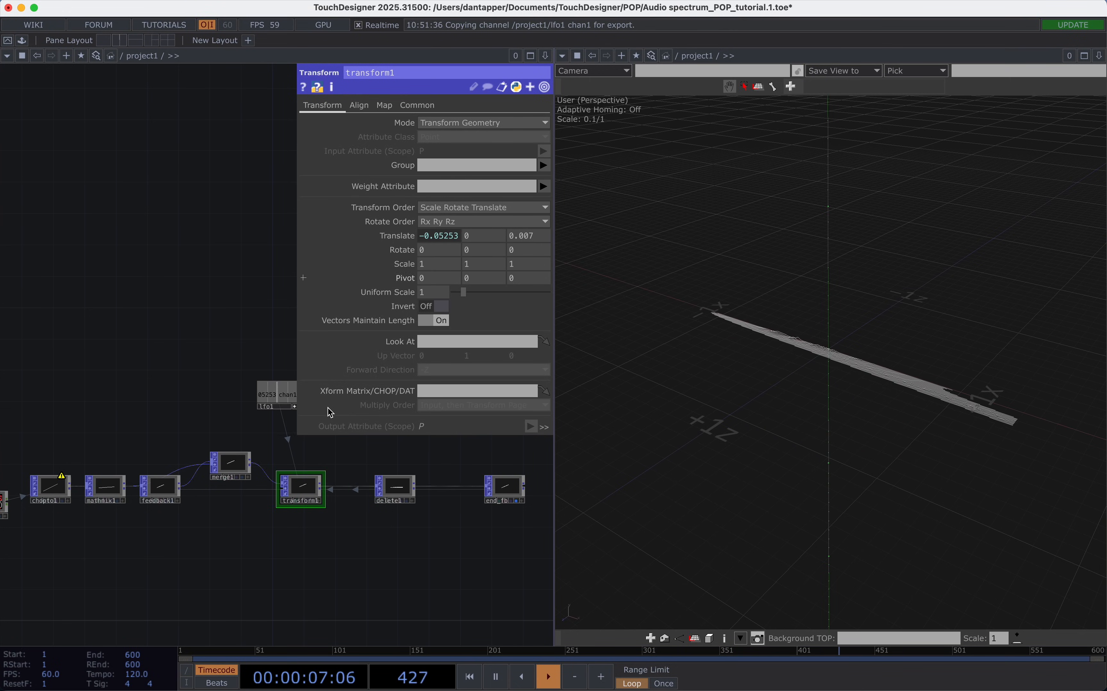
# Slow lfo1 to a frequency of 0.06 and reduce its amplitude to 0.01.
pyautogui.scroll(5, 283, 445)
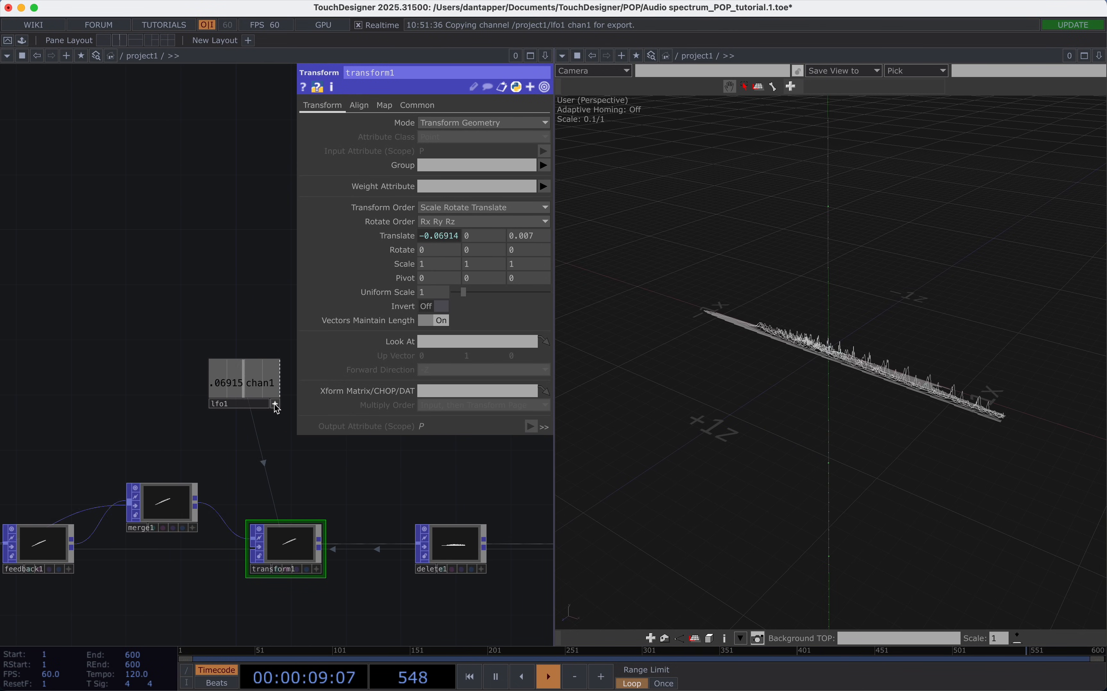
pyautogui.click(260, 387)
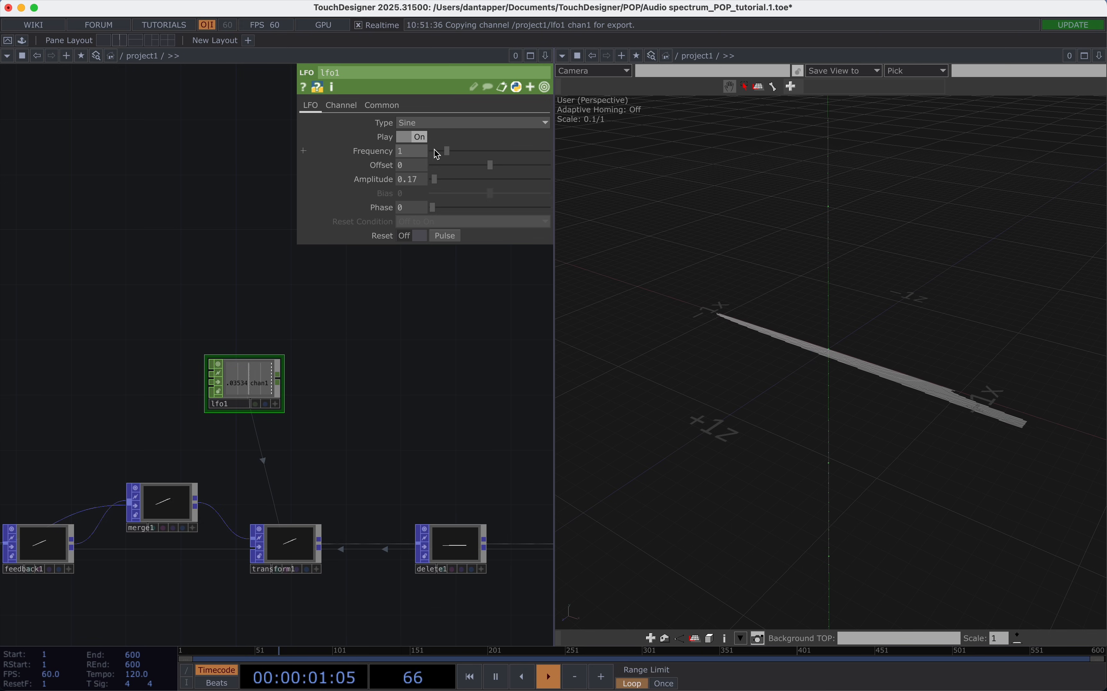
pyautogui.moveTo(436, 149); pyautogui.dragTo(434, 151)
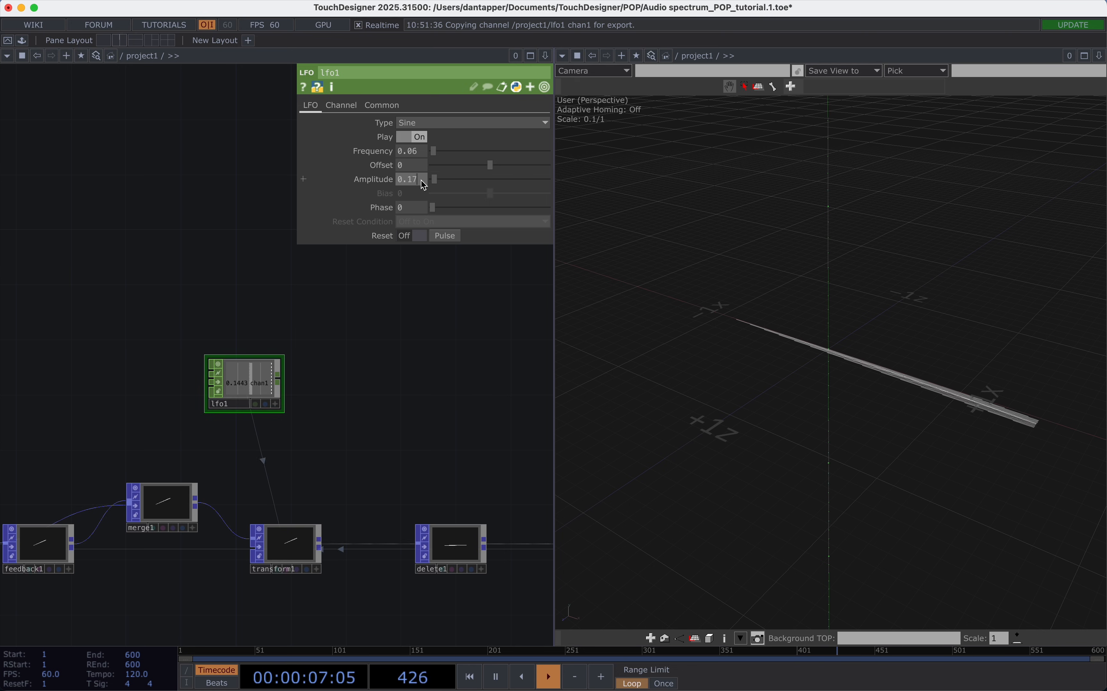
pyautogui.press('BackSpace')
pyautogui.write('04')
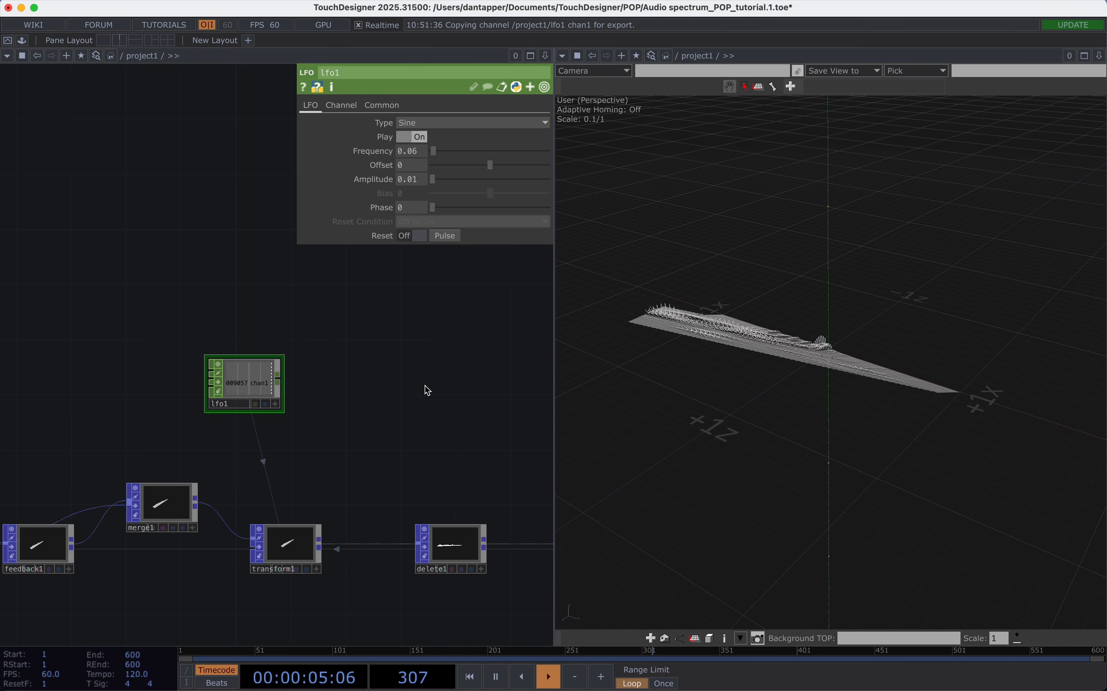
# Add a Keyboard In CHOP for key 1 and place it above feedback1.
pyautogui.scroll(-5, 424, 384)
pyautogui.moveTo(197, 546); pyautogui.dragTo(411, 542)
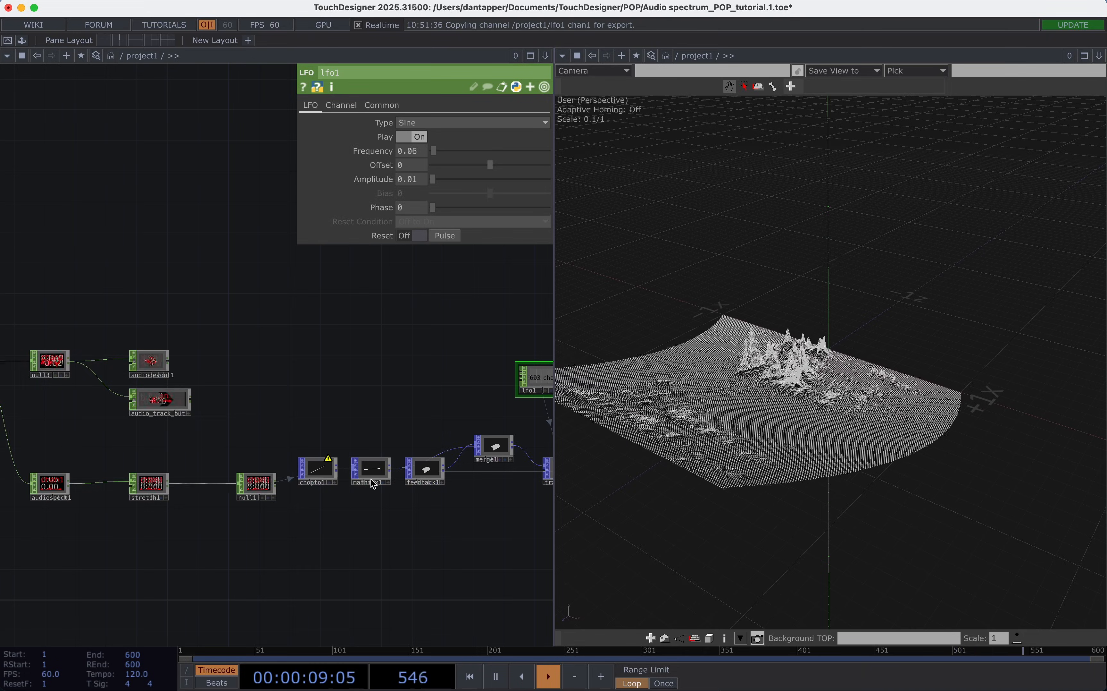
pyautogui.press('Tab')
pyautogui.write('ke')
pyautogui.click(344, 512)
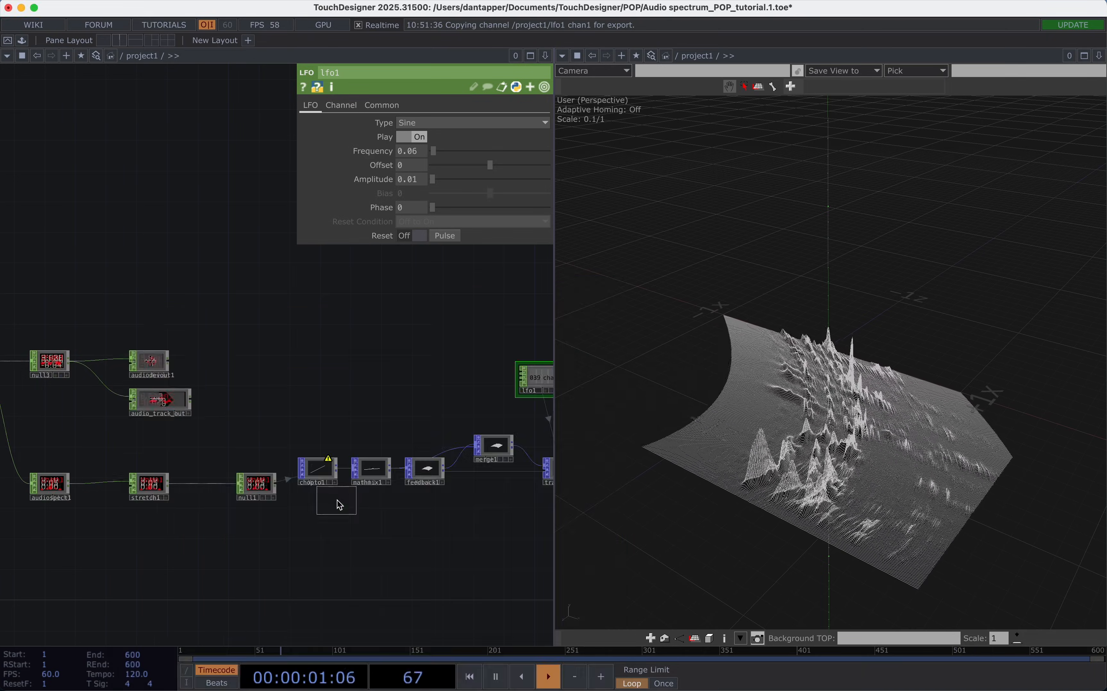
pyautogui.click(378, 429)
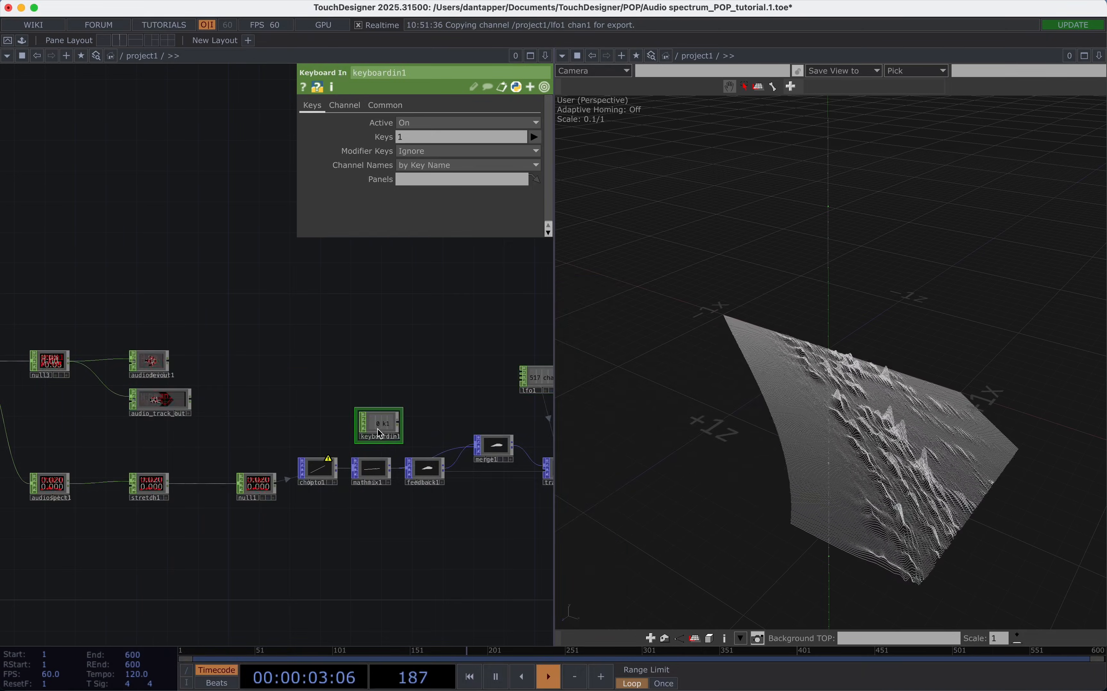
pyautogui.moveTo(390, 423); pyautogui.dragTo(439, 423)
# Test keyboardin1 with key 1 and link its k1 channel to feedback1's Start parameter.
pyautogui.scroll(1, 438, 423)
pyautogui.scroll(2, 439, 428)
pyautogui.press('1')
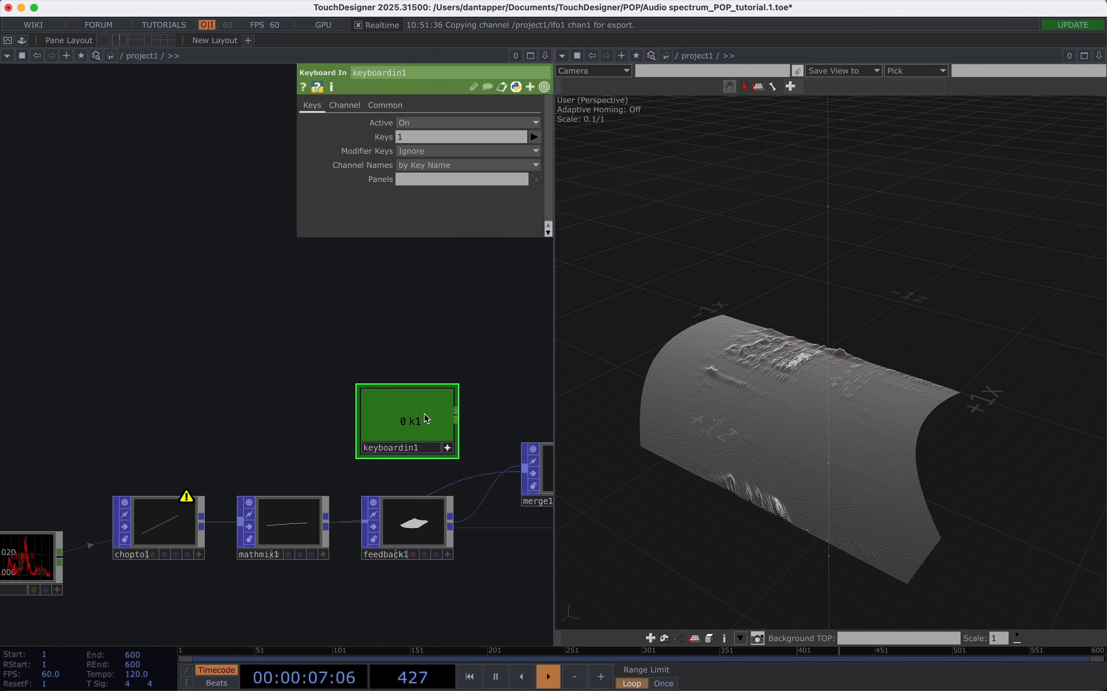
pyautogui.moveTo(405, 528); pyautogui.dragTo(433, 156)
pyautogui.click(420, 149)
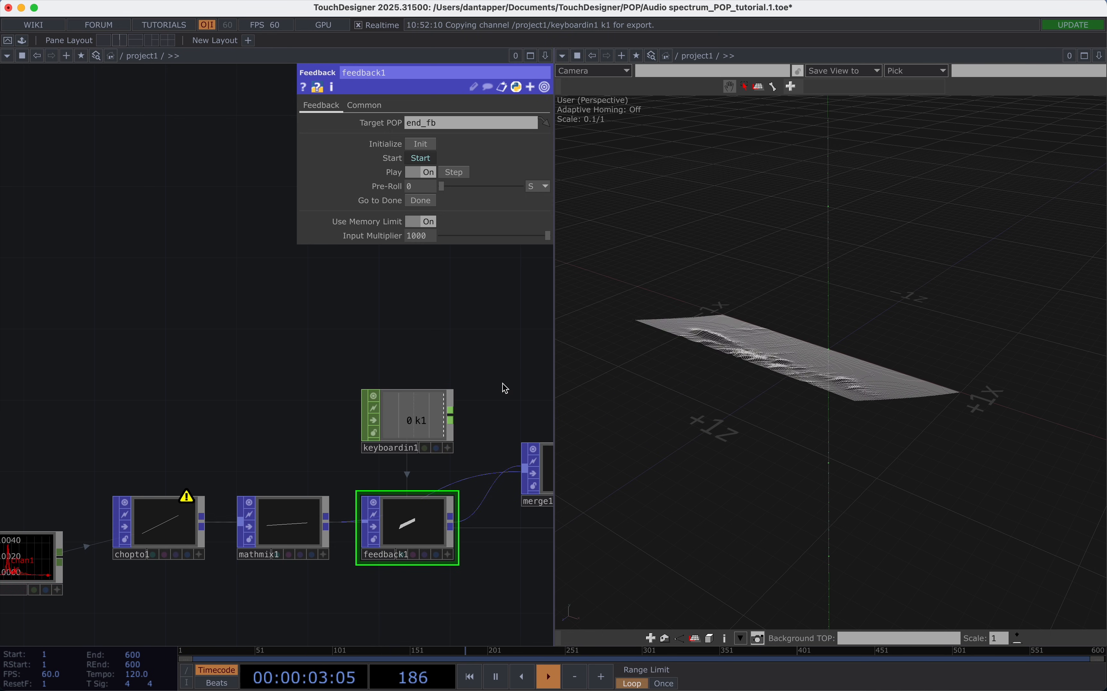
# Delete the LFO CHOP that drives transform1's X translate.
pyautogui.scroll(-5, 504, 371)
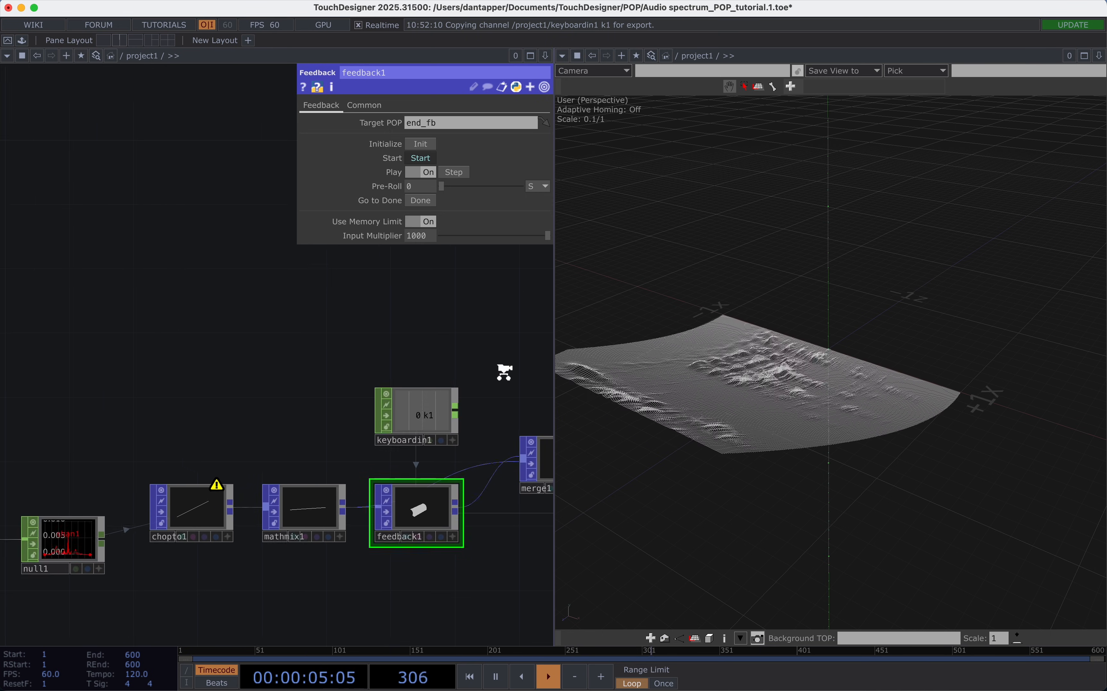
pyautogui.moveTo(407, 526); pyautogui.dragTo(281, 524)
pyautogui.scroll(-8, 281, 524)
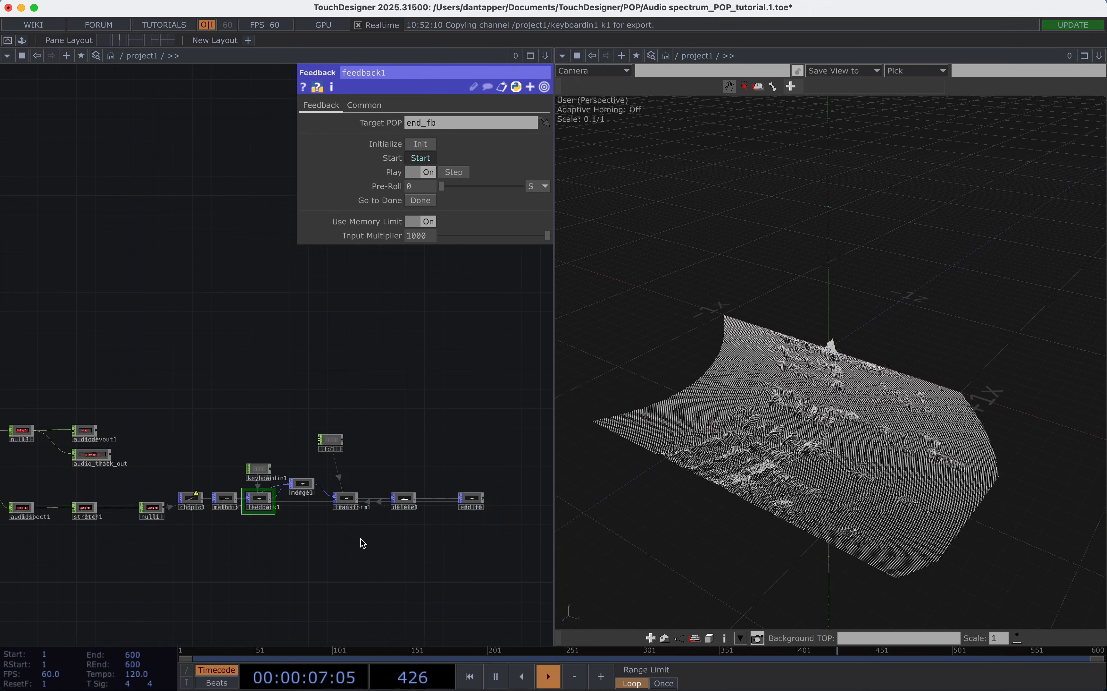
pyautogui.moveTo(360, 539); pyautogui.dragTo(377, 507)
pyautogui.moveTo(863, 500); pyautogui.dragTo(859, 436)
pyautogui.scroll(5, 331, 504)
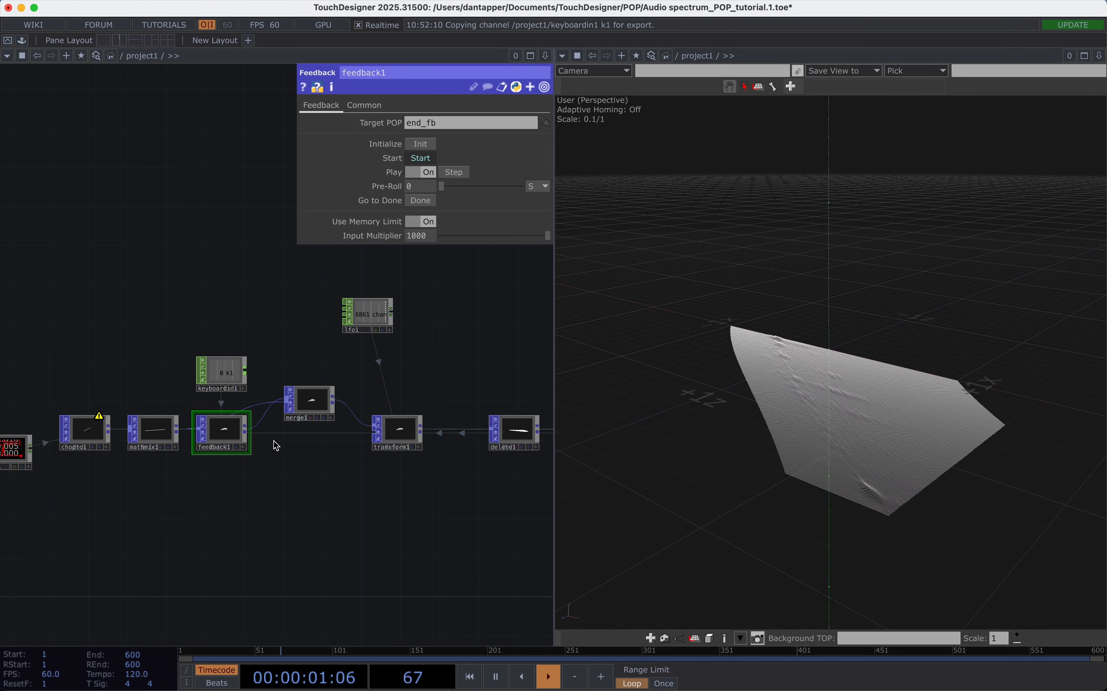
pyautogui.click(369, 320)
pyautogui.press('Delete')
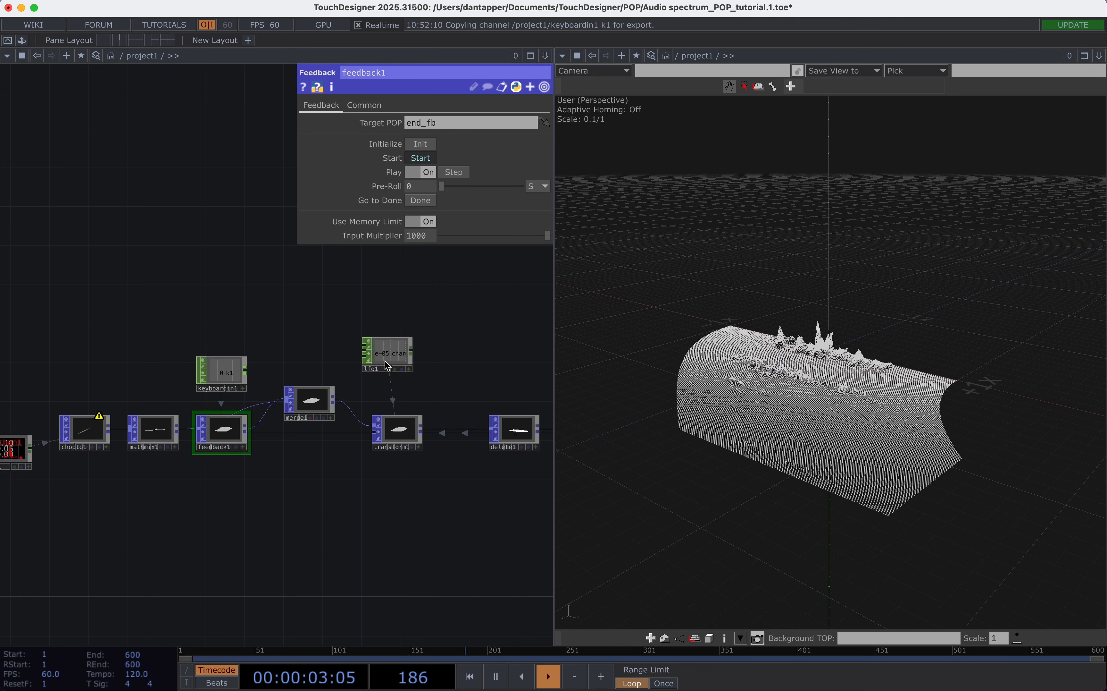
# Return transform1's X translate to constant mode and set it to 0.
pyautogui.click(413, 429)
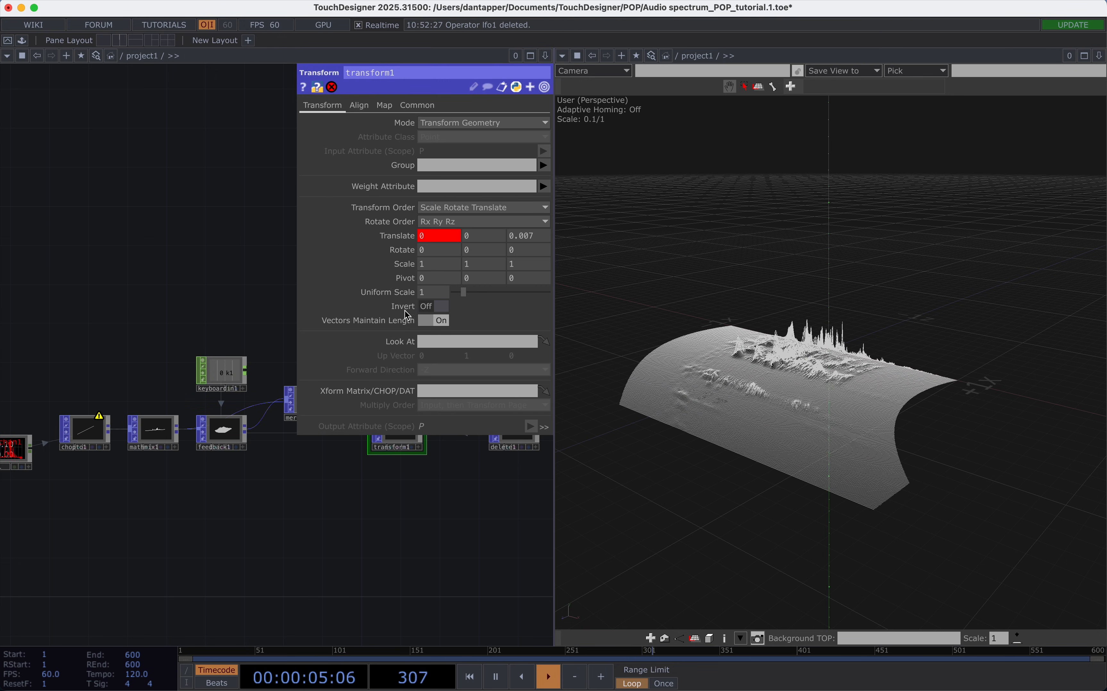
pyautogui.click(402, 237)
pyautogui.click(360, 252)
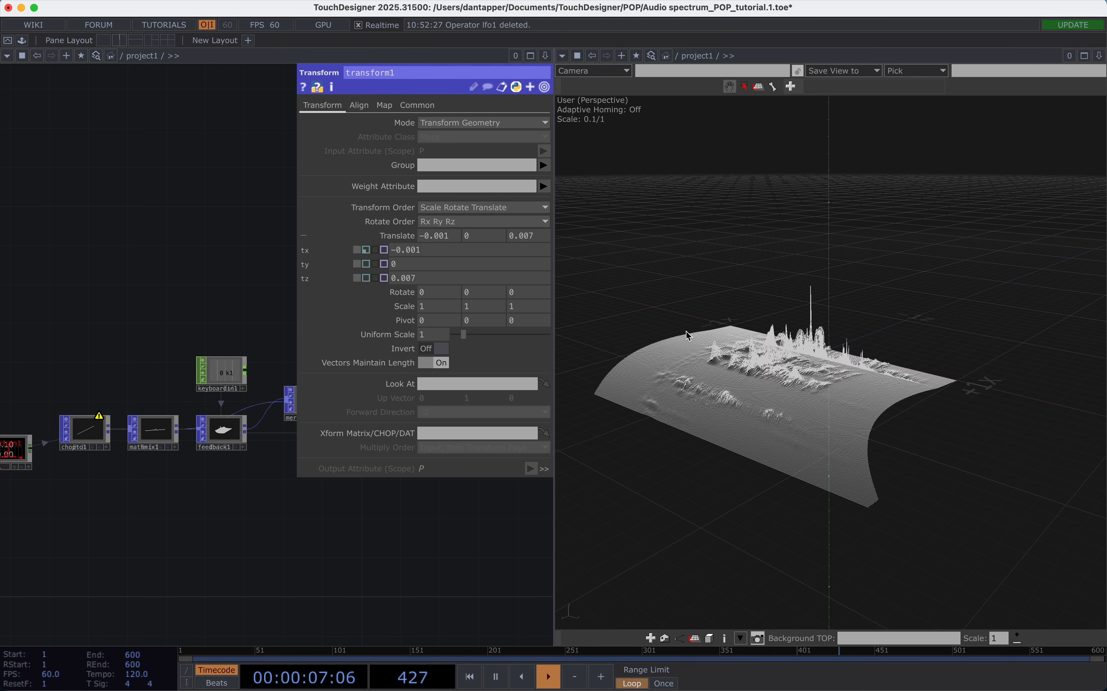
pyautogui.moveTo(794, 379); pyautogui.dragTo(662, 368)
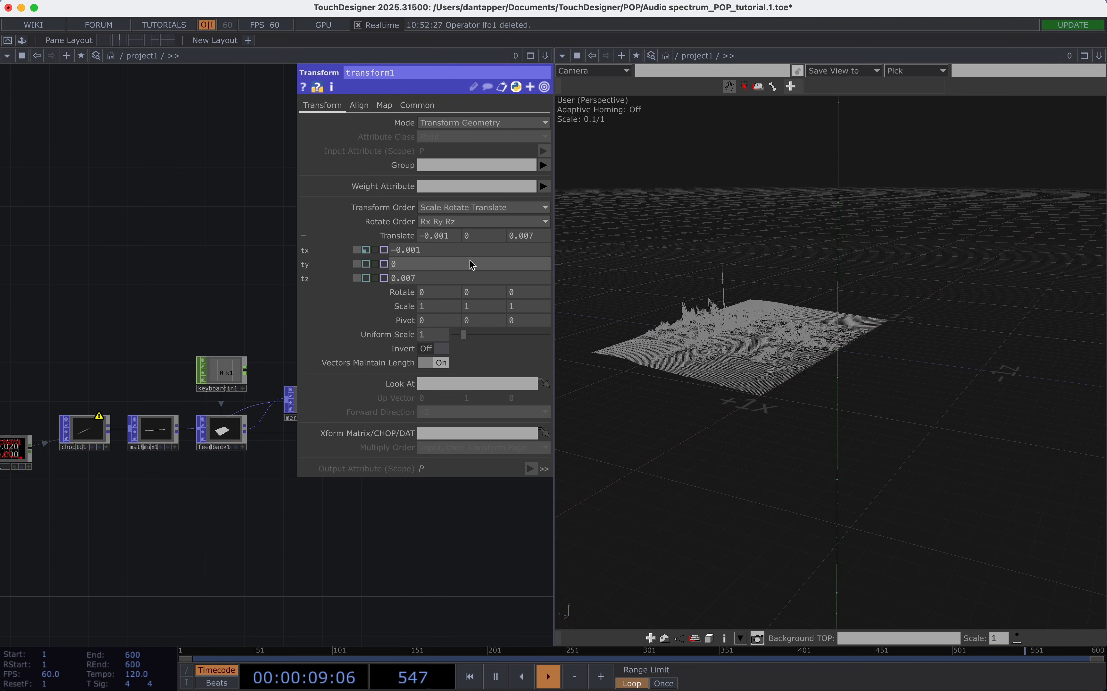
pyautogui.press('Return')
pyautogui.moveTo(879, 365); pyautogui.dragTo(840, 330)
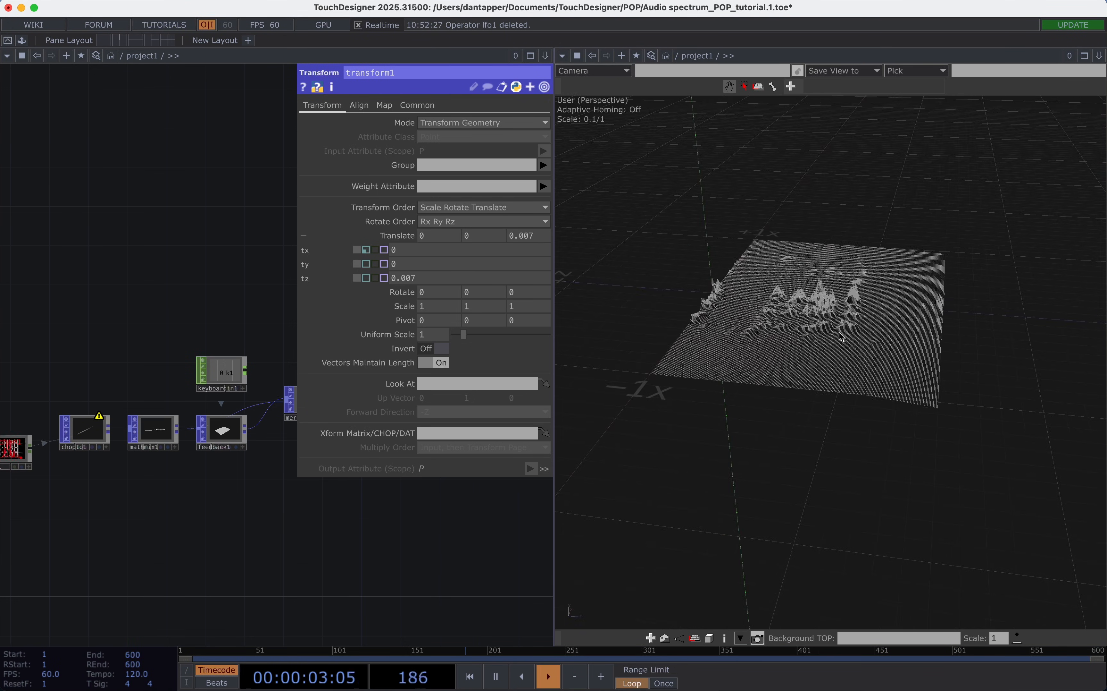
# Try reversing transform1's Z translate to a negative value, and undo the change.
pyautogui.scroll(5, 767, 309)
pyautogui.moveTo(770, 313); pyautogui.dragTo(789, 337)
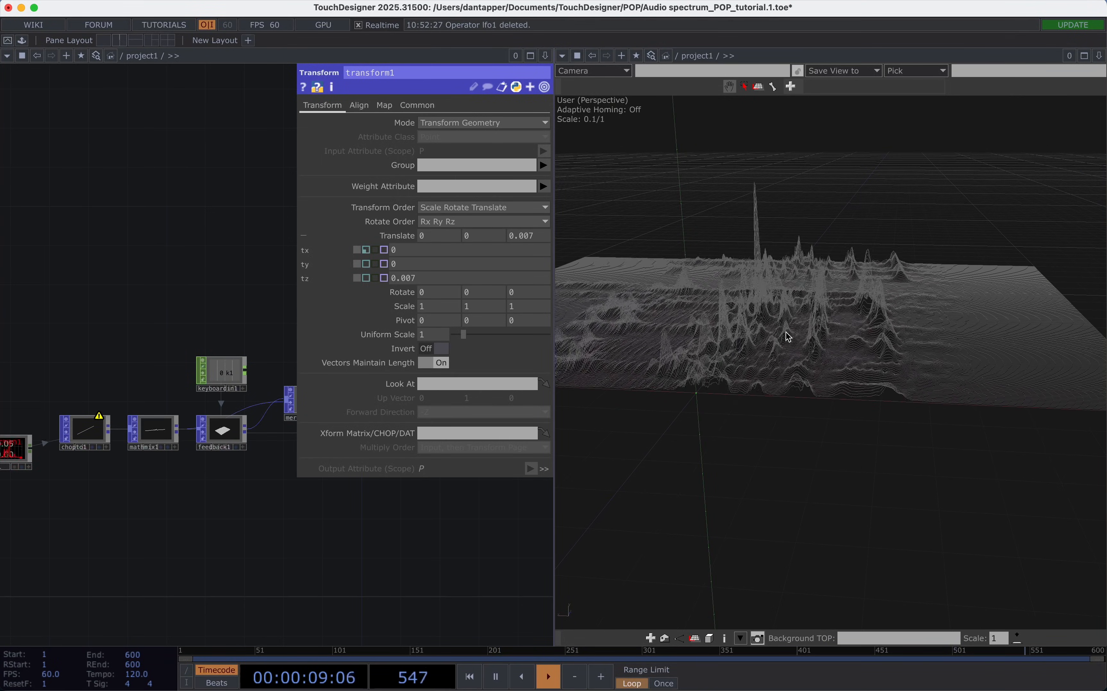
pyautogui.click(527, 235)
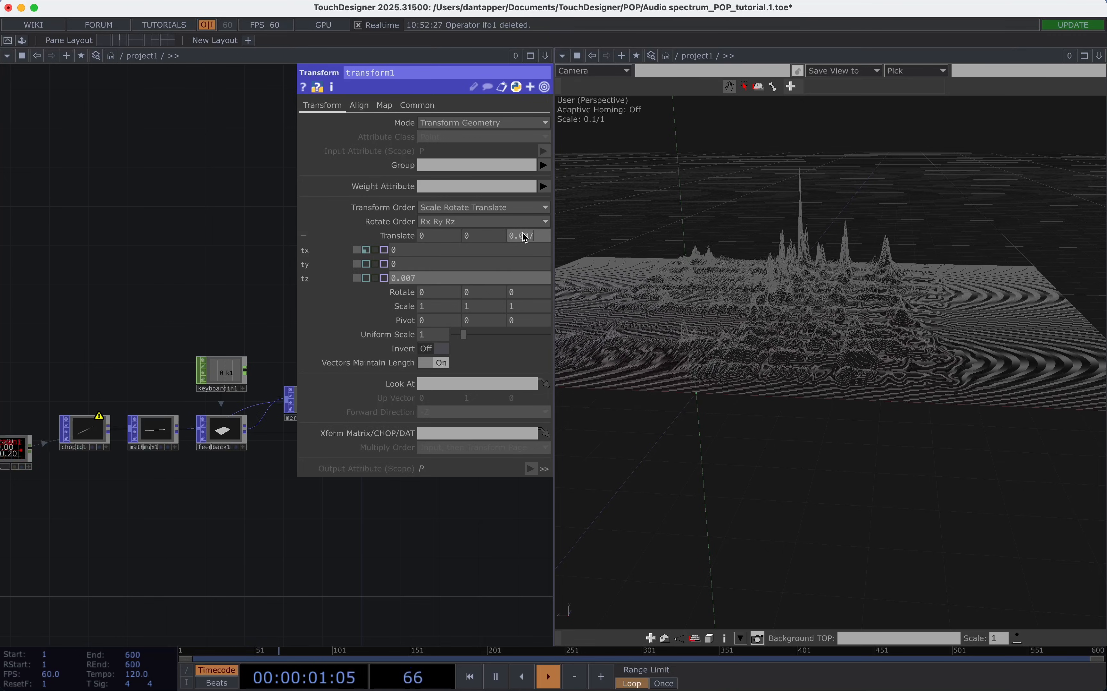
pyautogui.write('-')
pyautogui.press('Return')
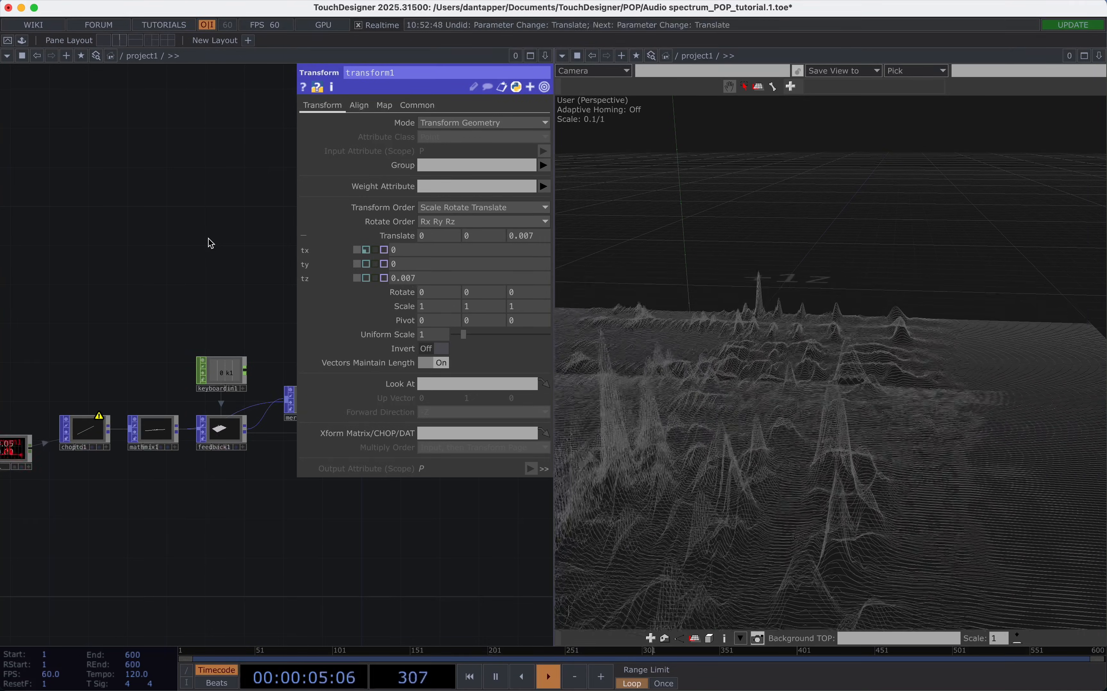
pyautogui.hotkey('ctrl', 'z')
pyautogui.press('p')
pyautogui.moveTo(835, 330); pyautogui.dragTo(900, 329)
pyautogui.press('h')
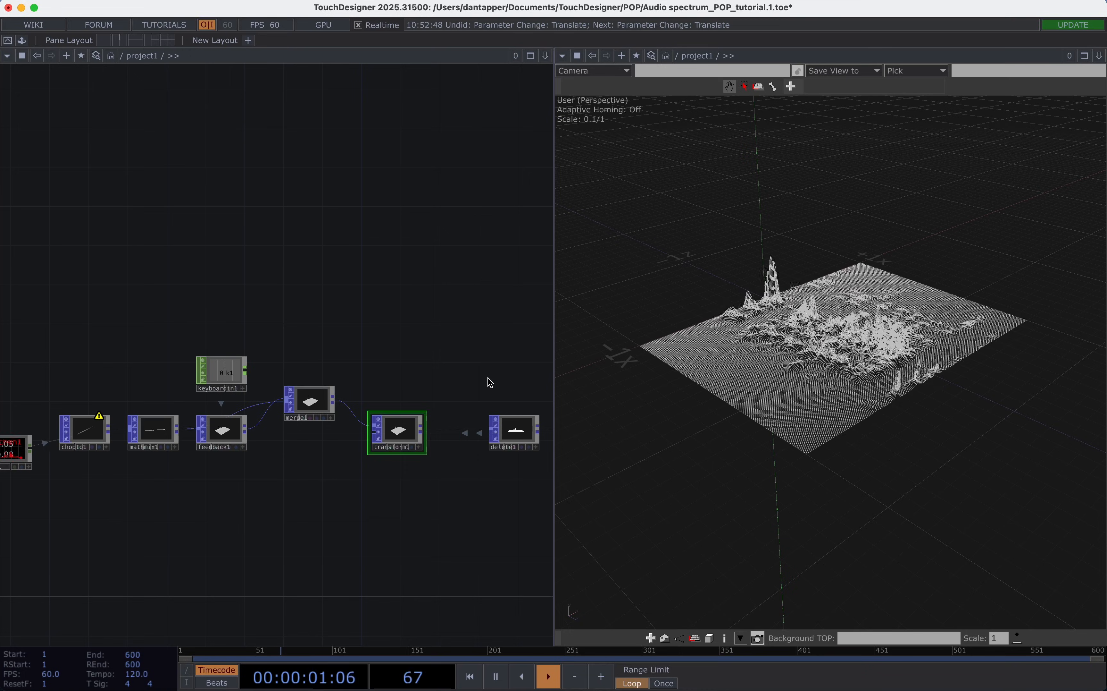
# Insert a Line Smooth POP between transform1 and delete1 and inspect its effect on the terrain.
pyautogui.scroll(2, 488, 377)
pyautogui.scroll(2, 490, 376)
pyautogui.moveTo(364, 409); pyautogui.dragTo(195, 409)
pyautogui.rightClick(284, 452)
pyautogui.click(298, 435)
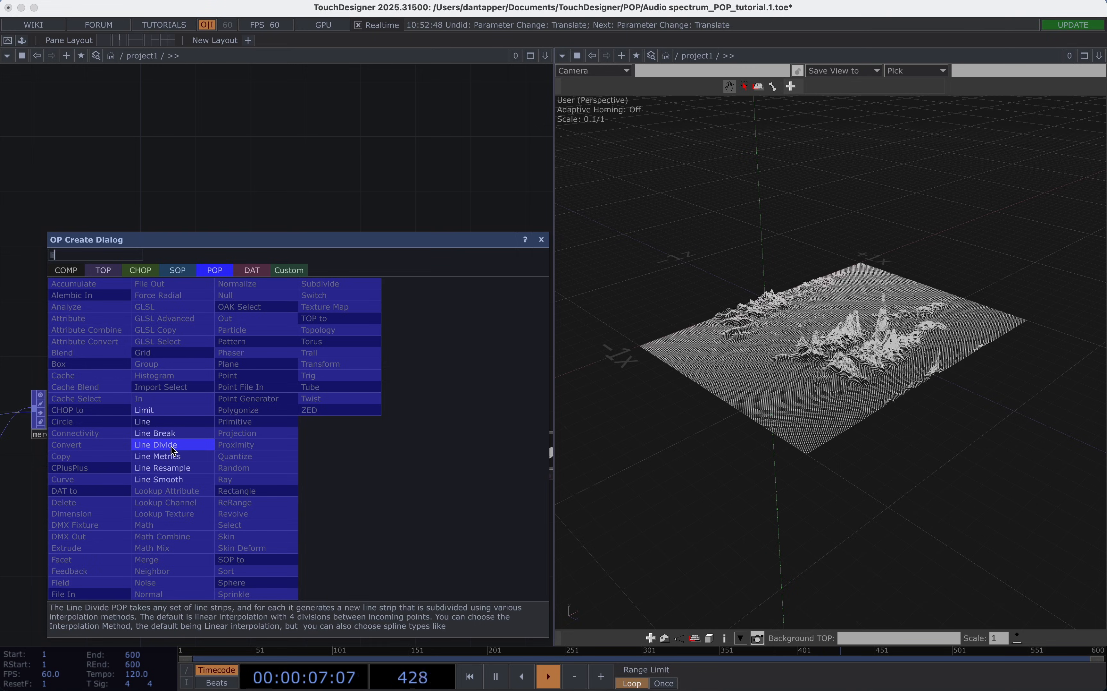
pyautogui.click(169, 479)
pyautogui.click(286, 442)
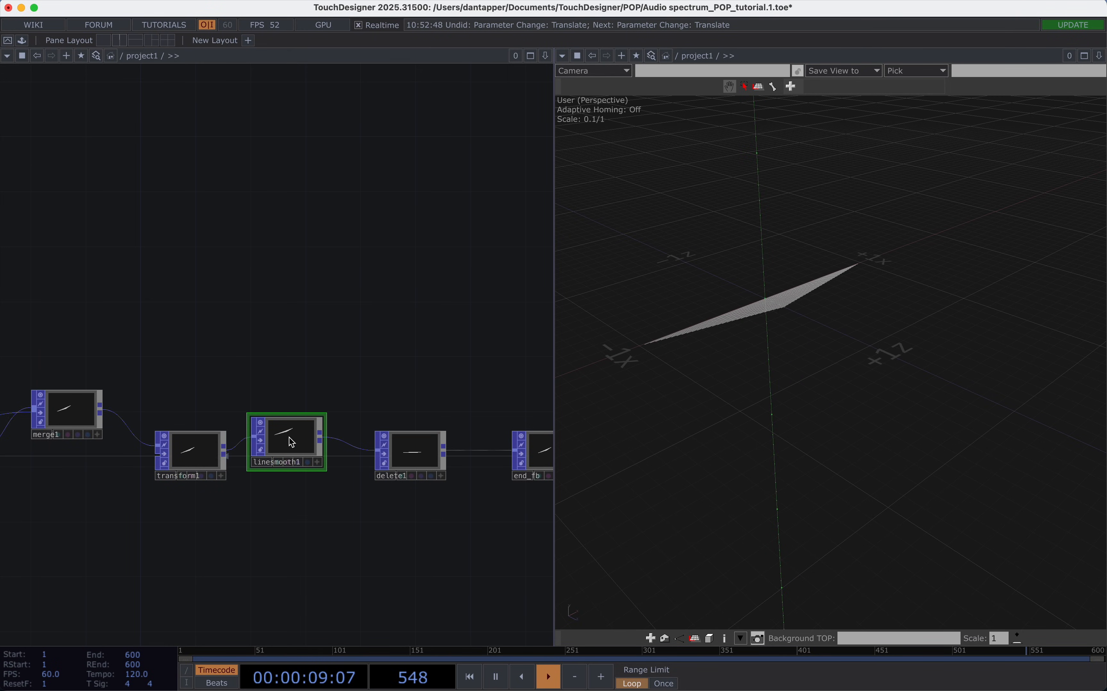
pyautogui.moveTo(801, 281); pyautogui.dragTo(886, 303)
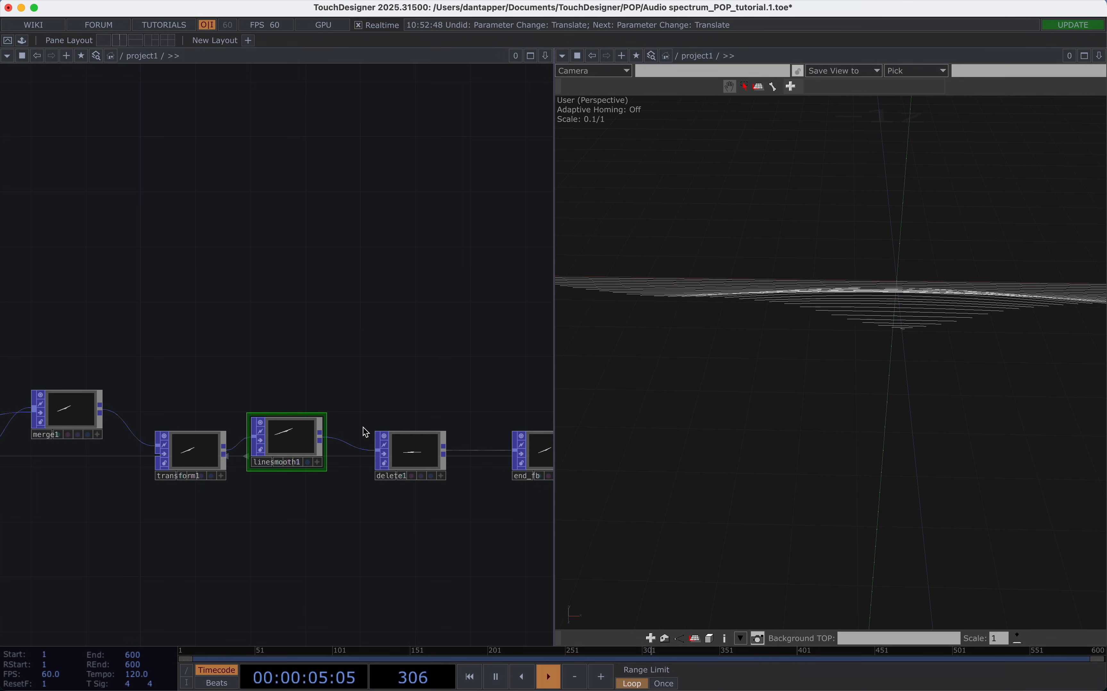
# Lower linesmooth1's Effect to 0.115 and compare the result with Effect at 0.
pyautogui.press('p')
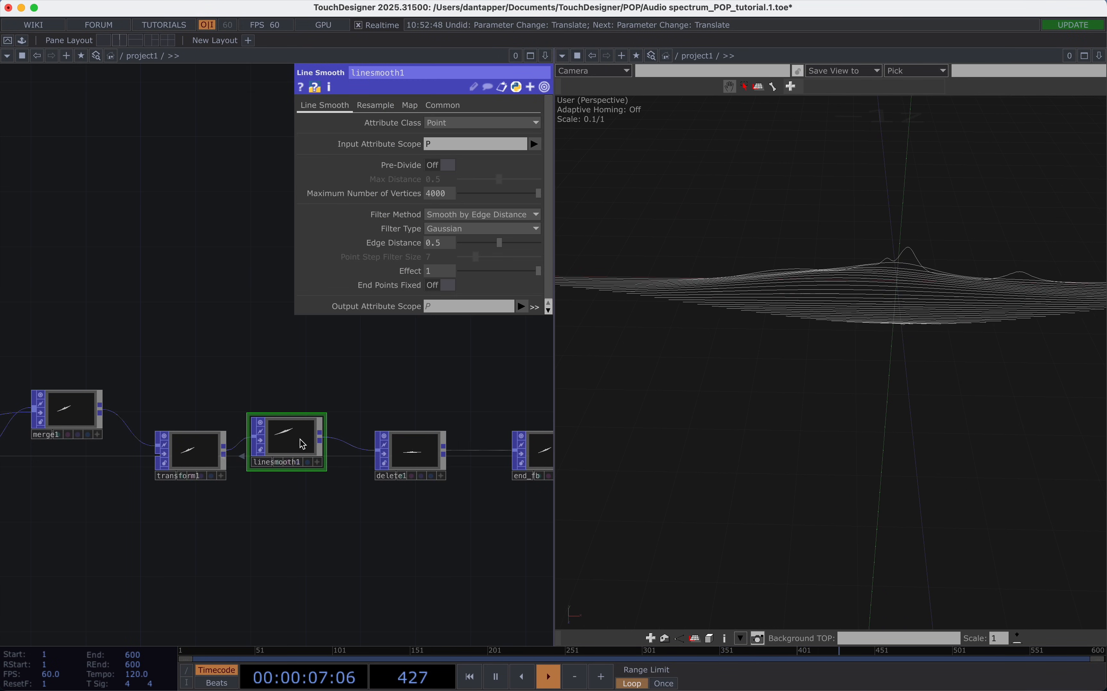
pyautogui.moveTo(539, 271); pyautogui.dragTo(470, 273)
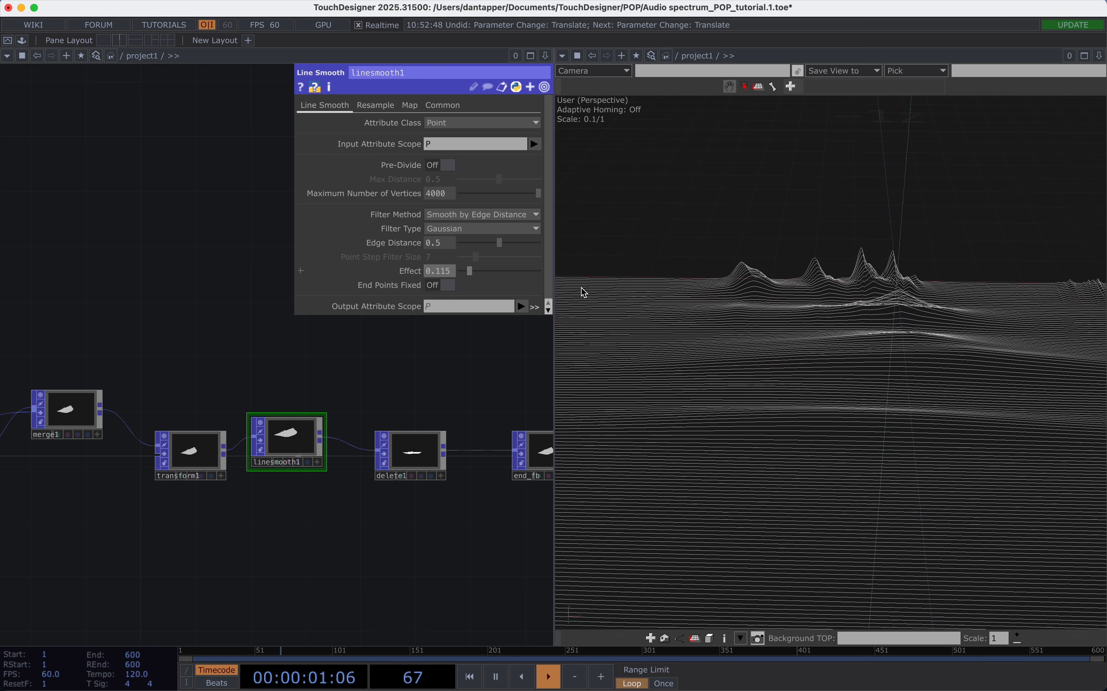
pyautogui.scroll(-5, 867, 380)
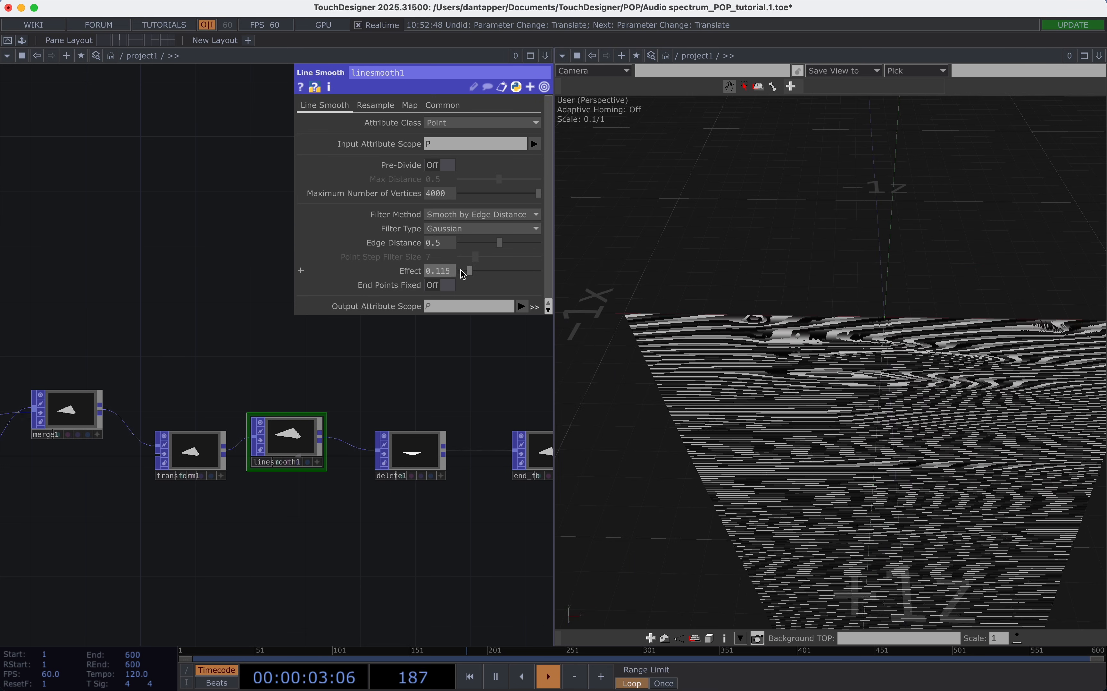
pyautogui.moveTo(468, 269)
pyautogui.mouseDown()
pyautogui.moveTo(447, 272)
pyautogui.moveTo(461, 277)
pyautogui.mouseUp()
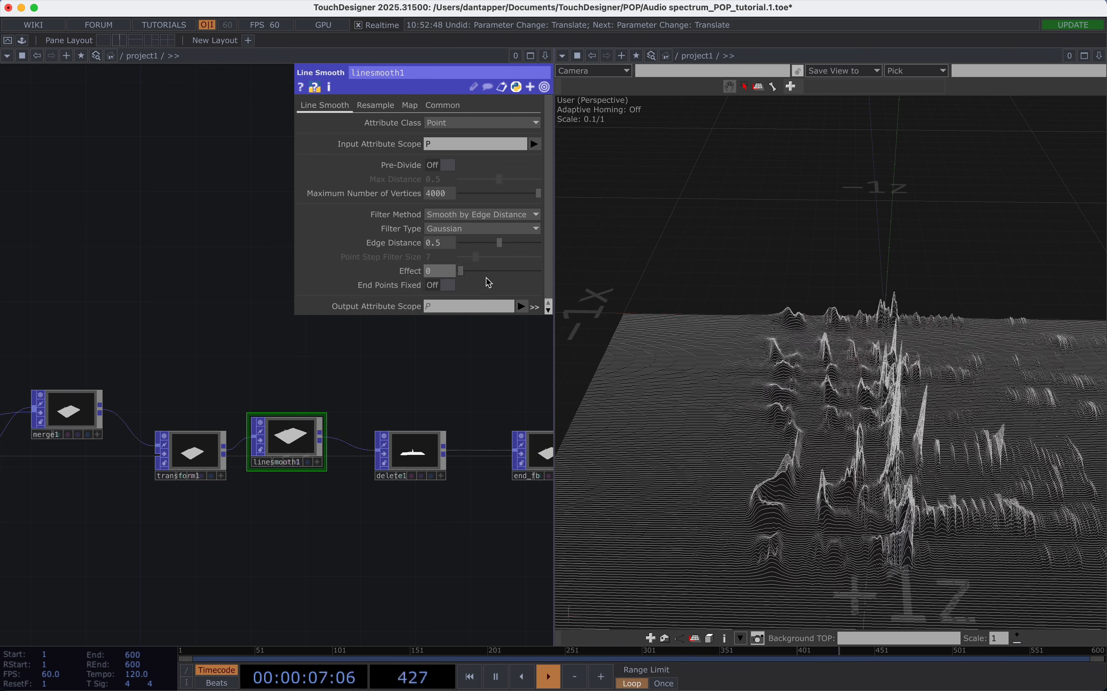
# Turn on End Points Fixed for linesmooth1 and tune its Effect through 0.01 and 0.191 to 0.049.
pyautogui.click(445, 271)
pyautogui.write('0.01')
pyautogui.moveTo(858, 438); pyautogui.dragTo(704, 303)
pyautogui.moveTo(806, 408); pyautogui.dragTo(799, 466)
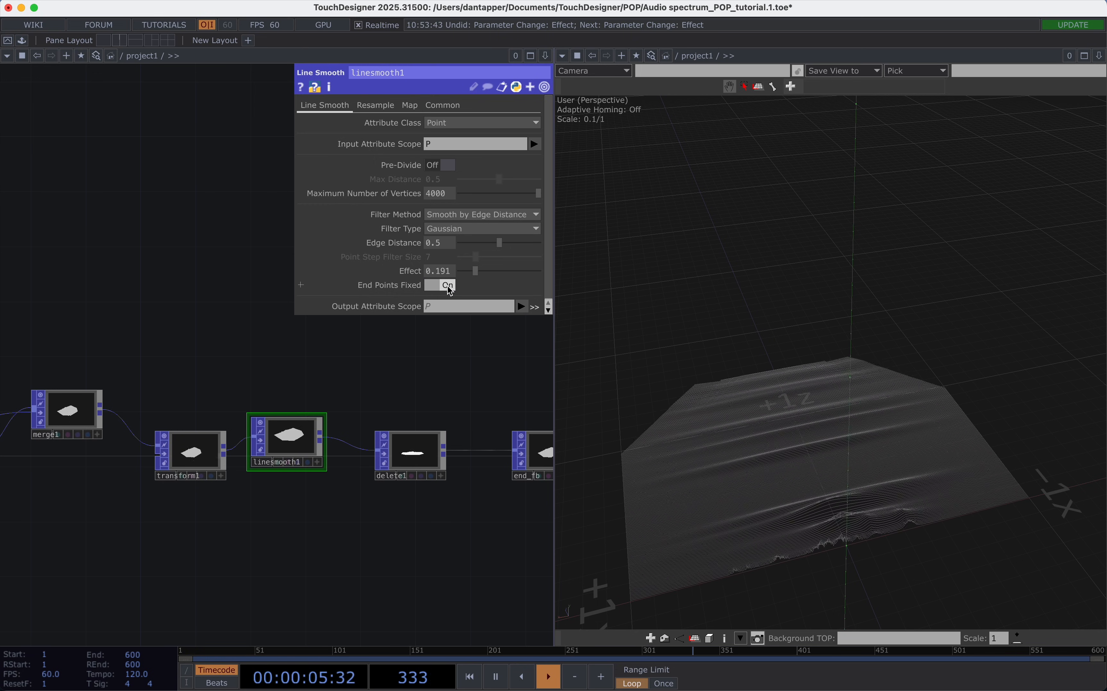
pyautogui.moveTo(955, 430); pyautogui.dragTo(850, 393)
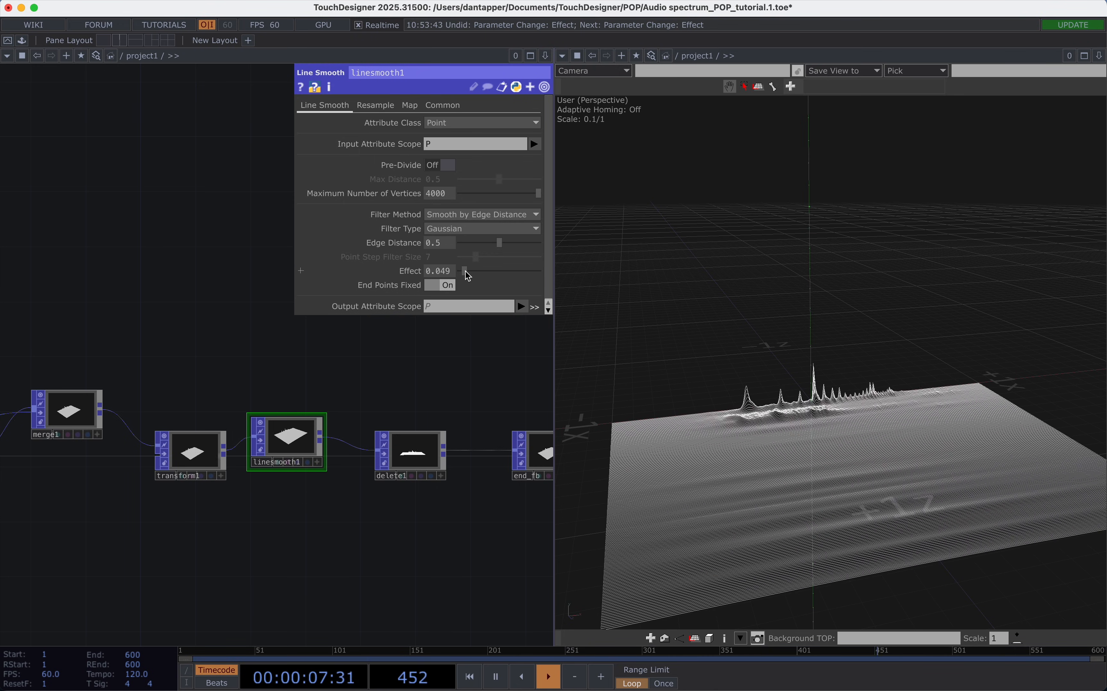
# Review mathmix1's Combine settings and examine the smoothed terrain from another angle.
pyautogui.scroll(-5, 280, 371)
pyautogui.scroll(2, 374, 334)
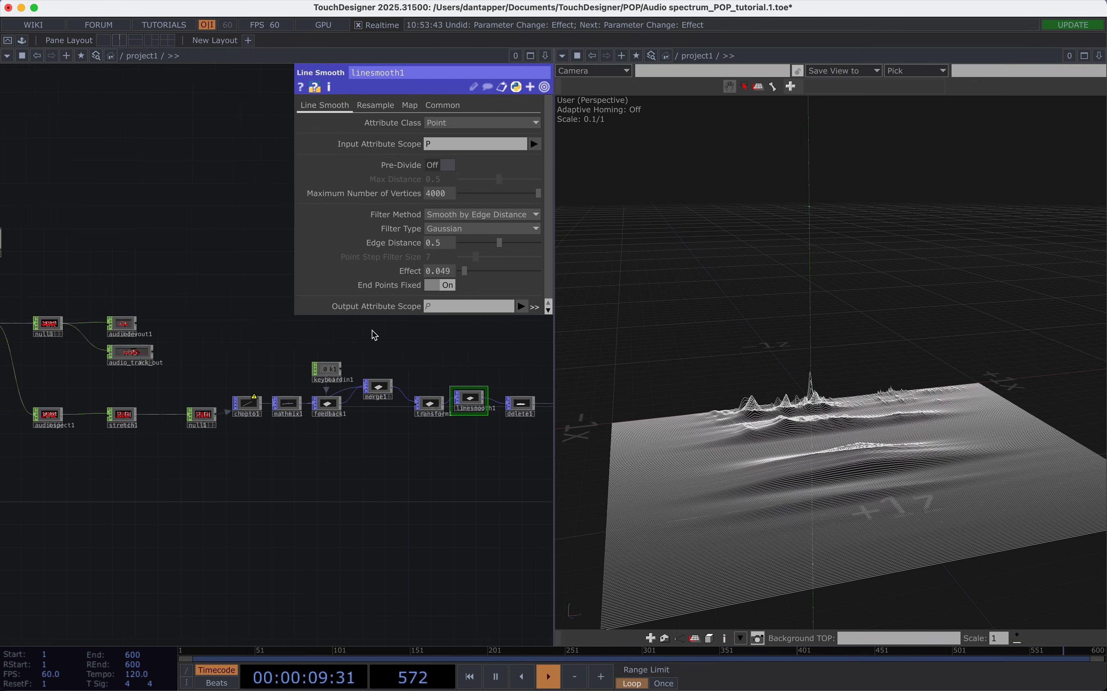
pyautogui.hscroll(-3, 347, 375)
pyautogui.click(313, 409)
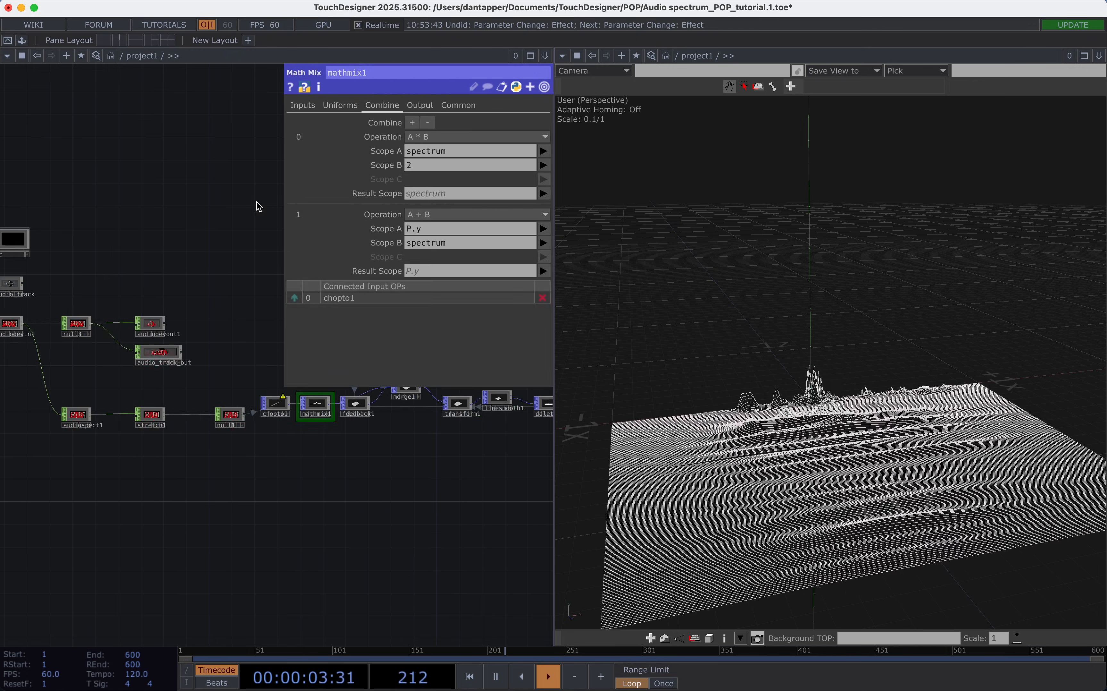
pyautogui.moveTo(842, 406); pyautogui.dragTo(915, 403)
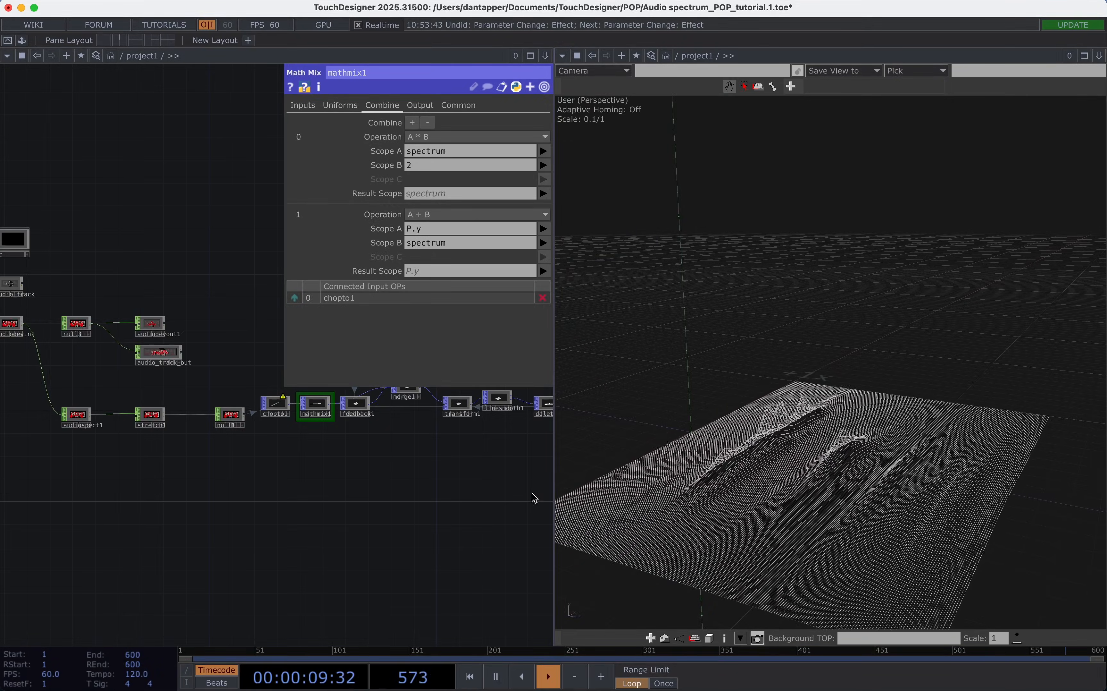
pyautogui.press('p')
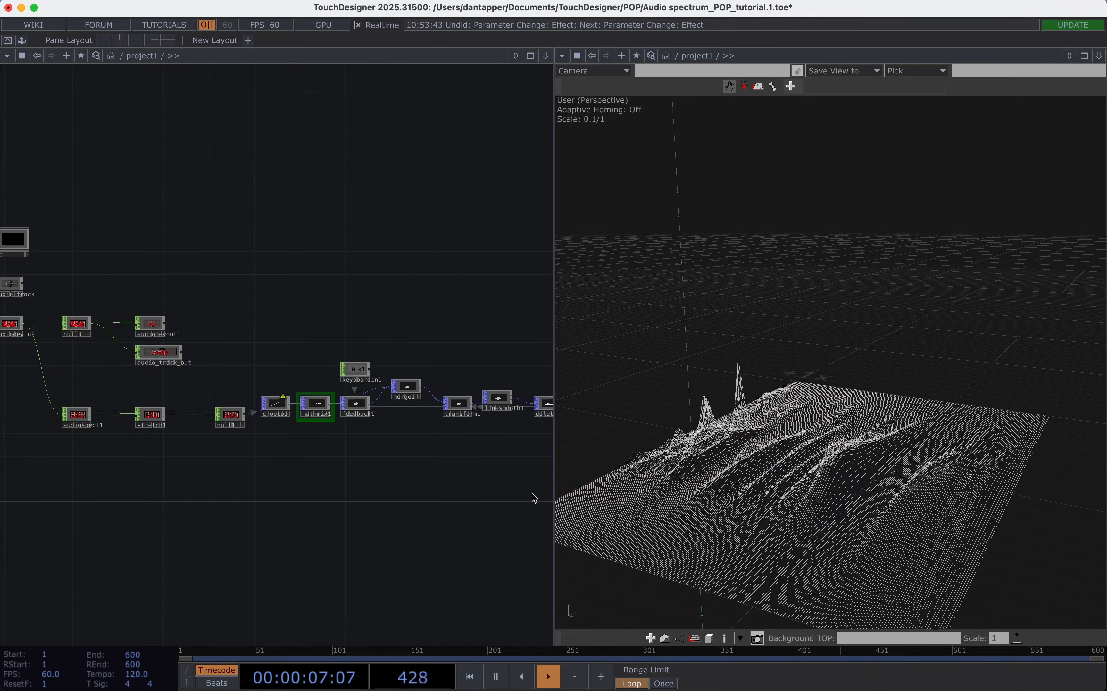
# Connect audio_track to null3 and audiospect1, replacing audiodevin1 as their audio source.
pyautogui.hscroll(-5, 311, 268)
pyautogui.scroll(-1, 311, 267)
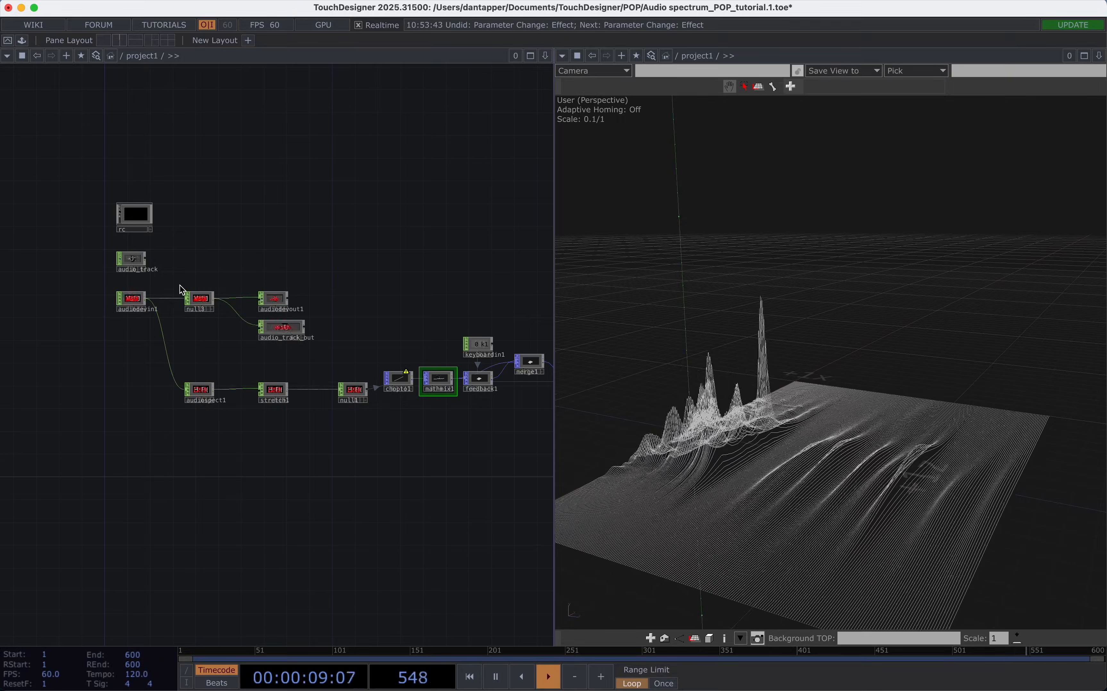
pyautogui.scroll(3, 182, 289)
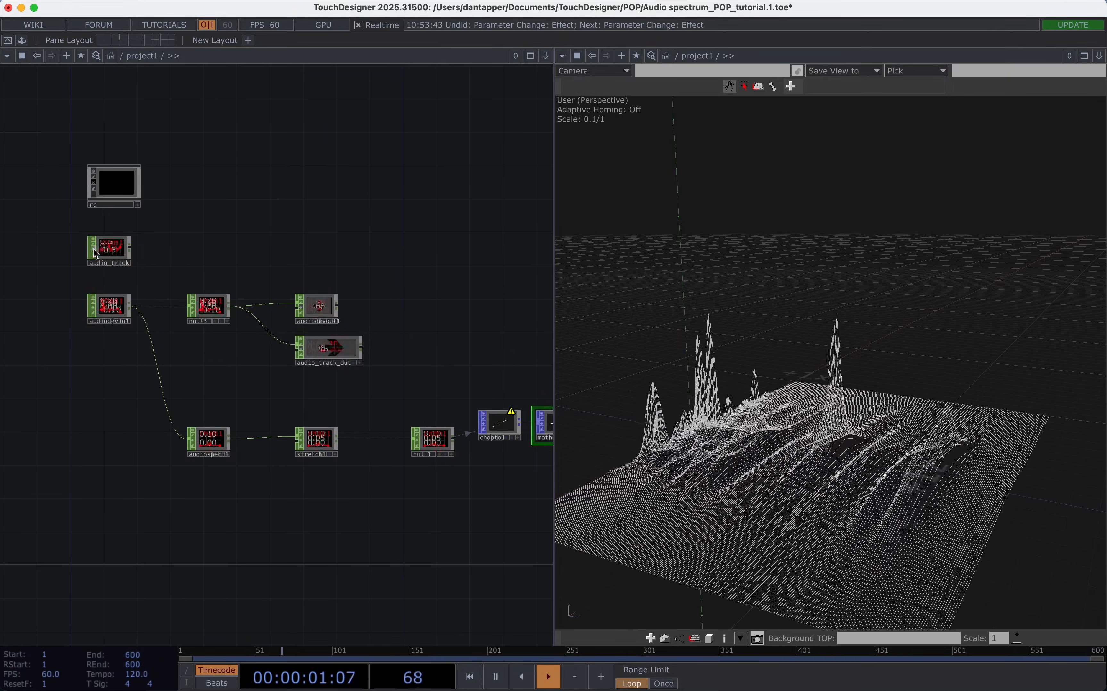
pyautogui.moveTo(132, 252); pyautogui.dragTo(188, 305)
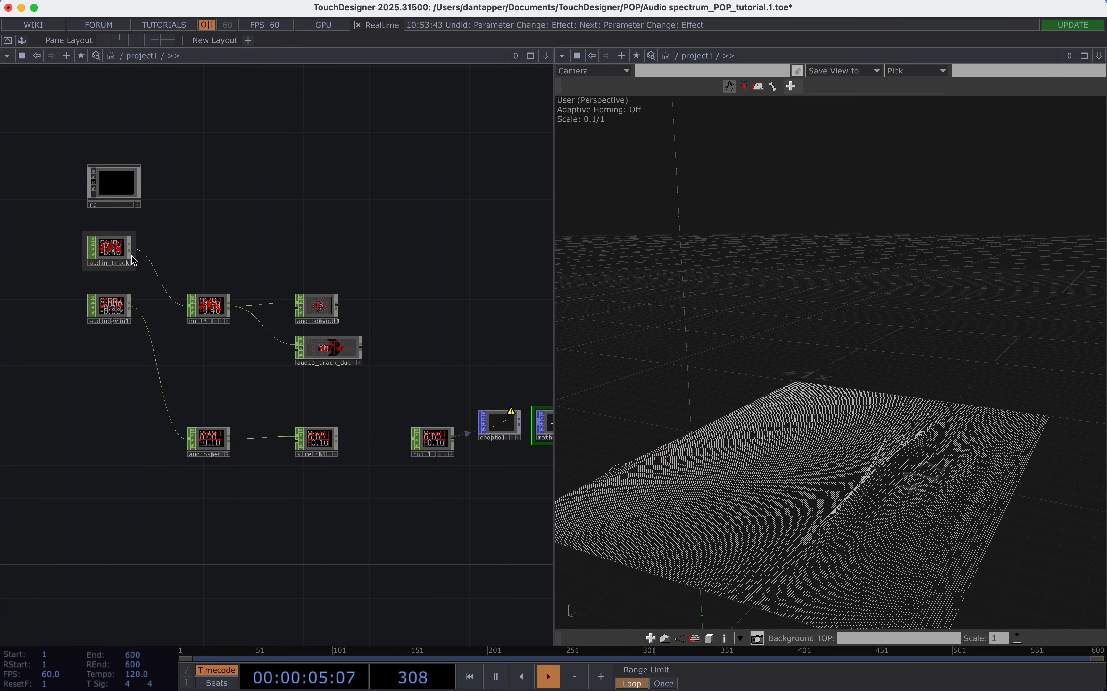
pyautogui.moveTo(132, 249); pyautogui.dragTo(142, 322)
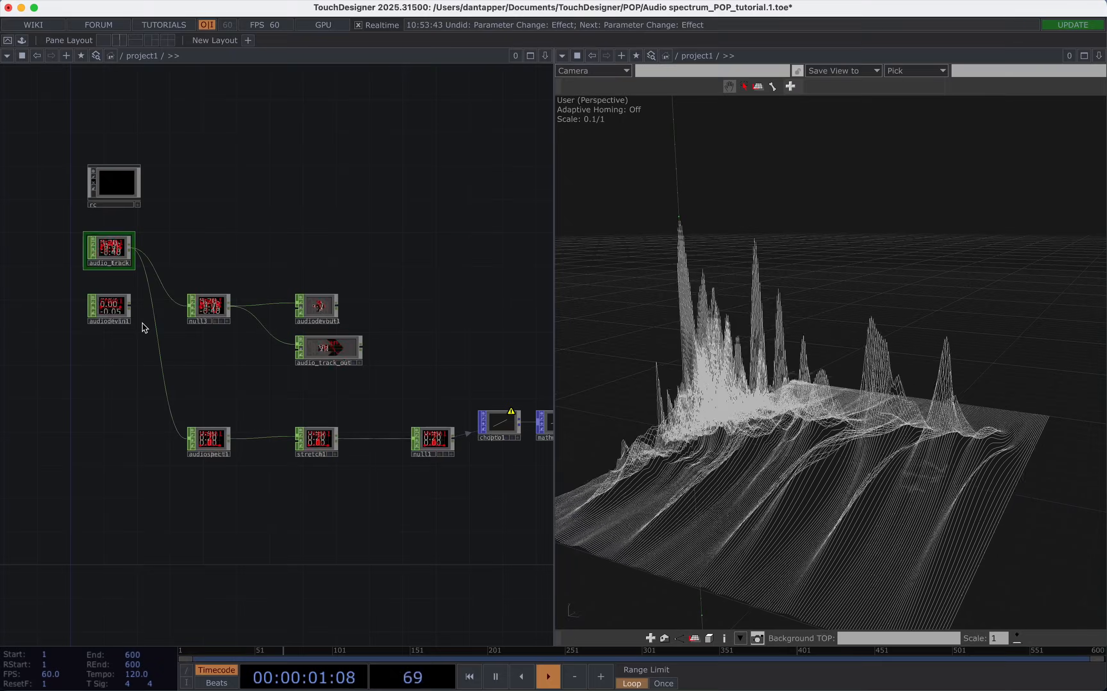
# Turn off the bypass on audio_track_out and view the terrain reacting to the track.
pyautogui.scroll(5, 299, 351)
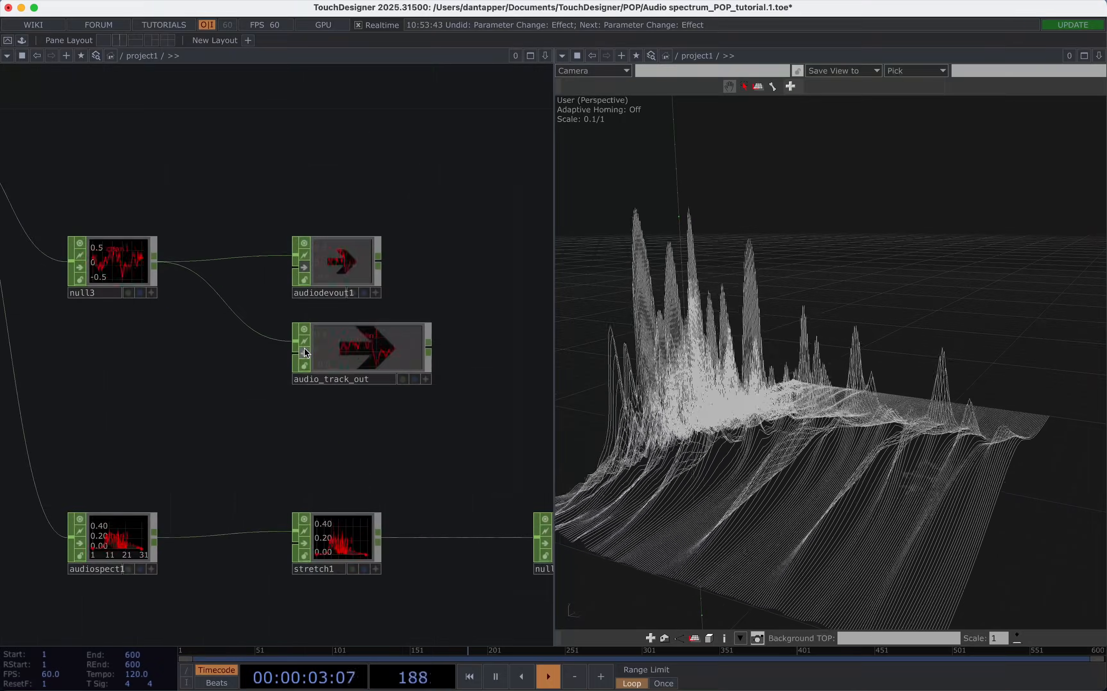
pyautogui.click(305, 352)
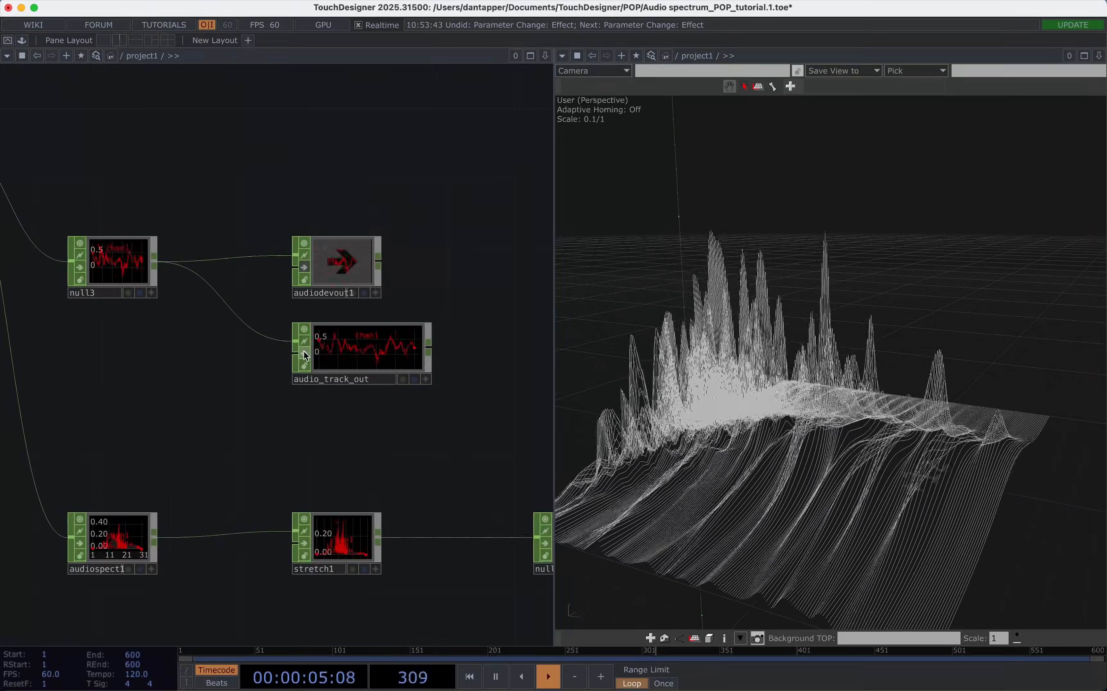
pyautogui.scroll(-5, 507, 429)
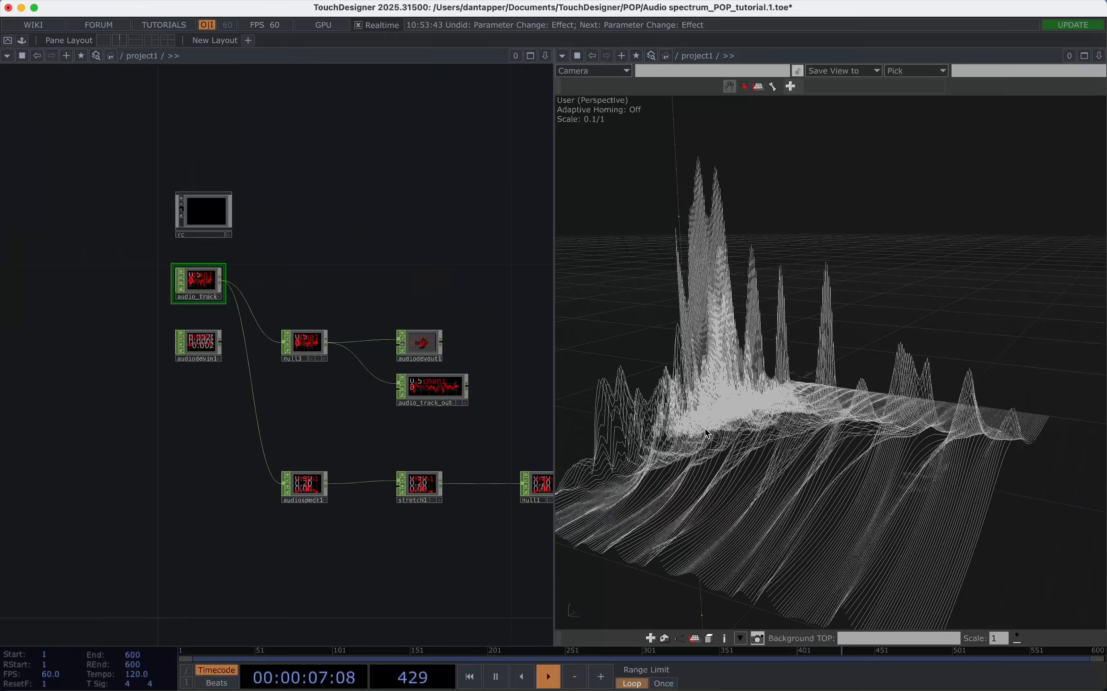
pyautogui.scroll(5, 851, 445)
pyautogui.moveTo(846, 433); pyautogui.dragTo(594, 449)
# Set mathmix1's spectrum multiplier in Scope B to 1 and reduce it to 0.5.
pyautogui.moveTo(403, 428); pyautogui.dragTo(275, 431)
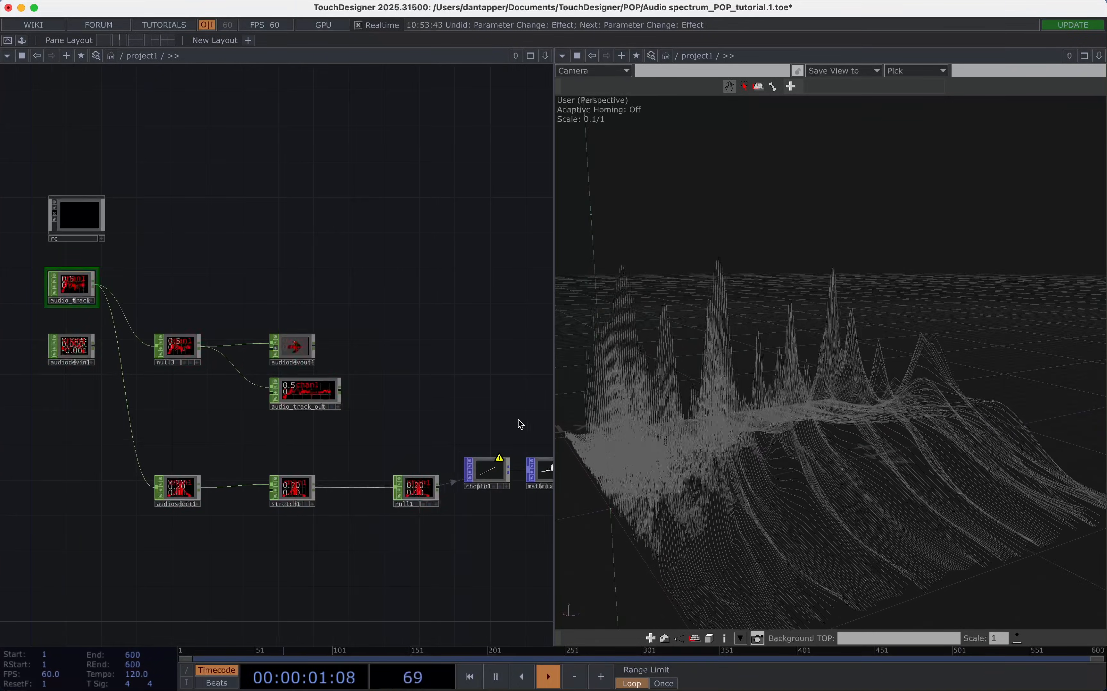
pyautogui.moveTo(521, 425); pyautogui.dragTo(461, 430)
pyautogui.click(488, 472)
pyautogui.press('p')
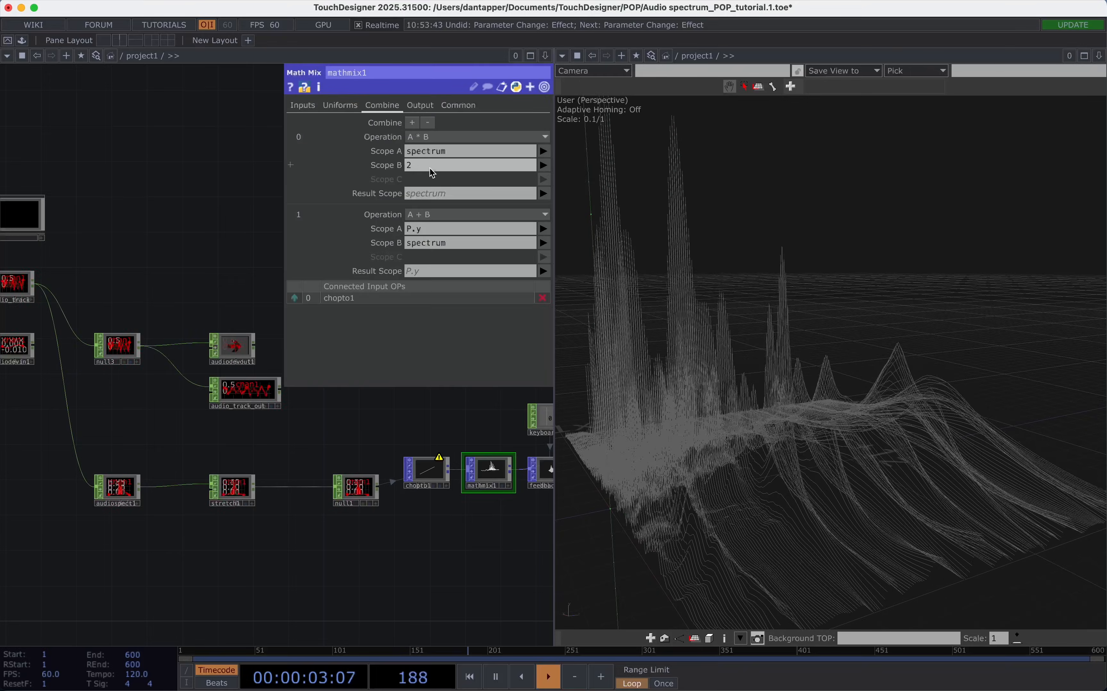
pyautogui.moveTo(868, 354); pyautogui.dragTo(751, 394)
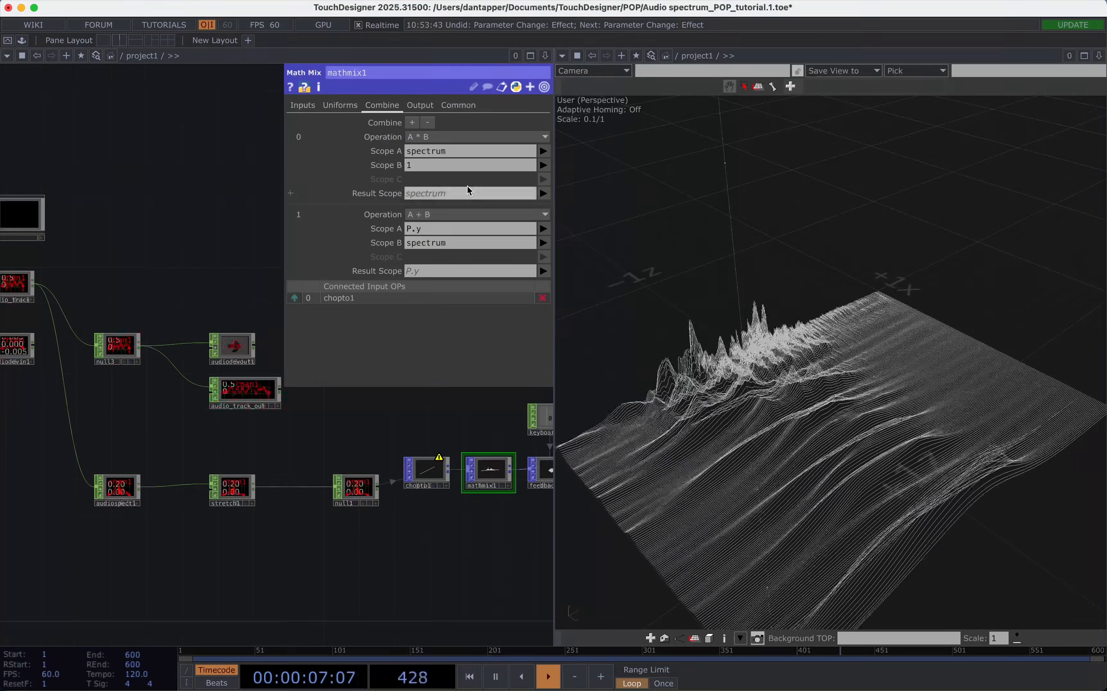
pyautogui.write('0.5')
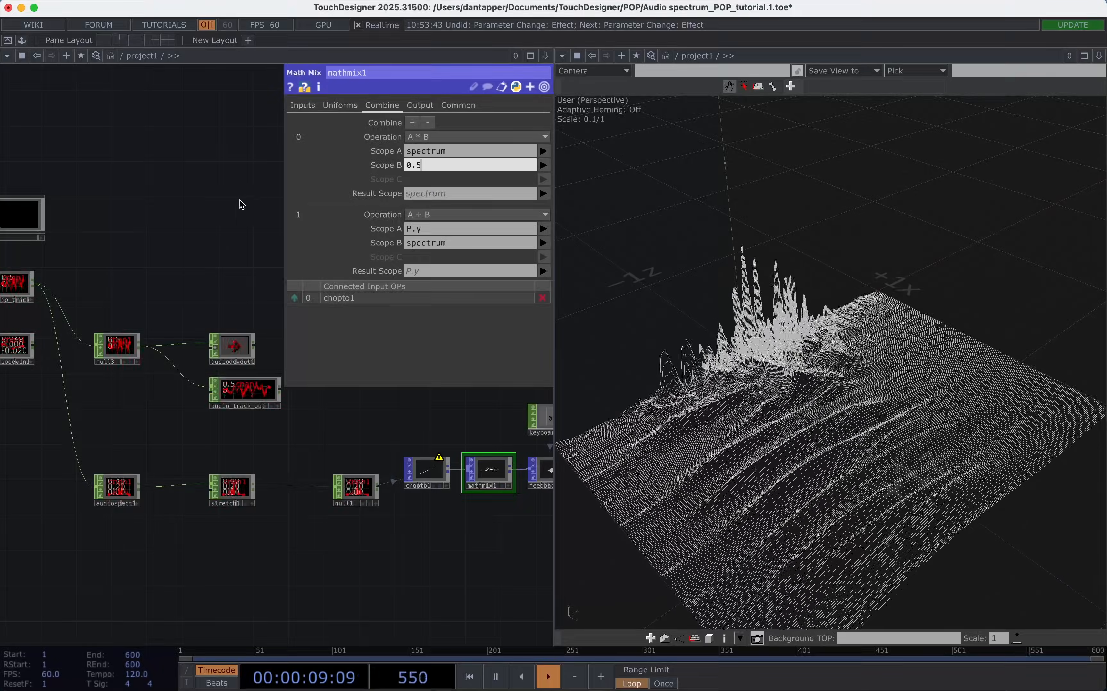
pyautogui.press('Return')
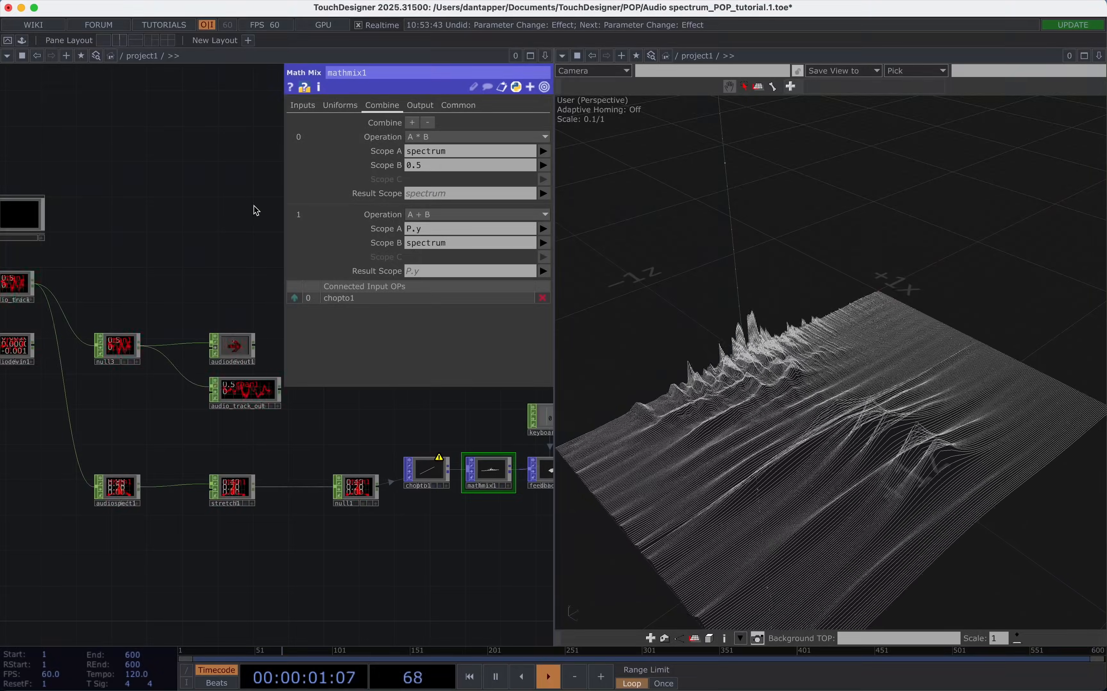
# Return mathmix1's spectrum multiplier in Scope B to 0.5 and check the resulting terrain height.
pyautogui.moveTo(682, 396); pyautogui.dragTo(643, 375)
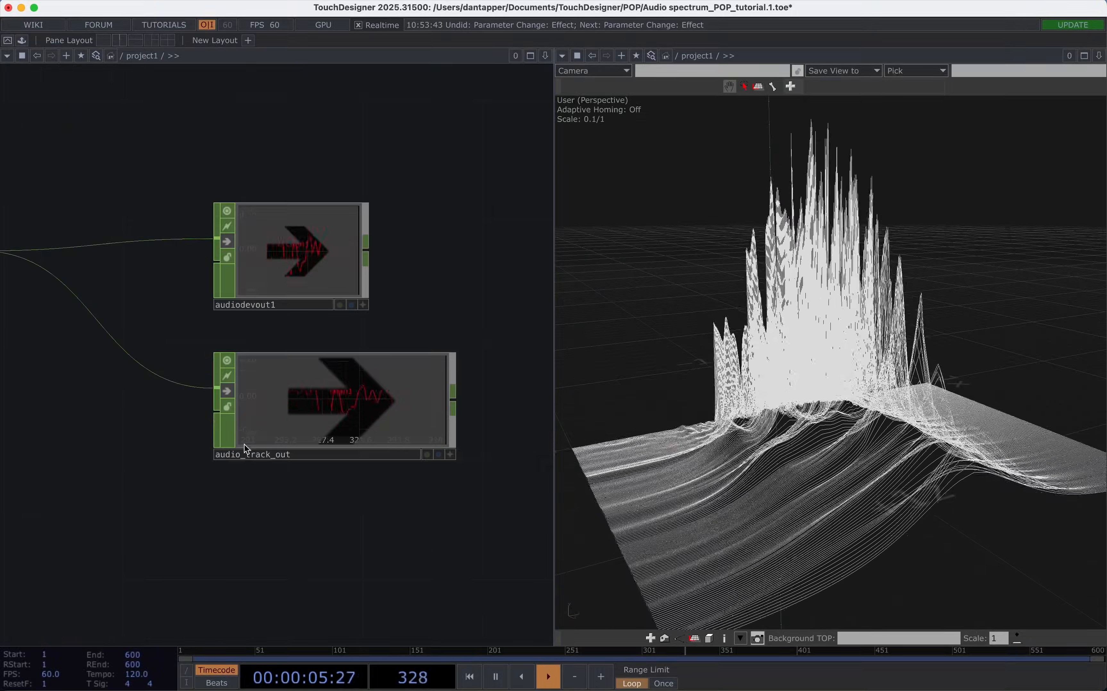
pyautogui.scroll(-5, 243, 445)
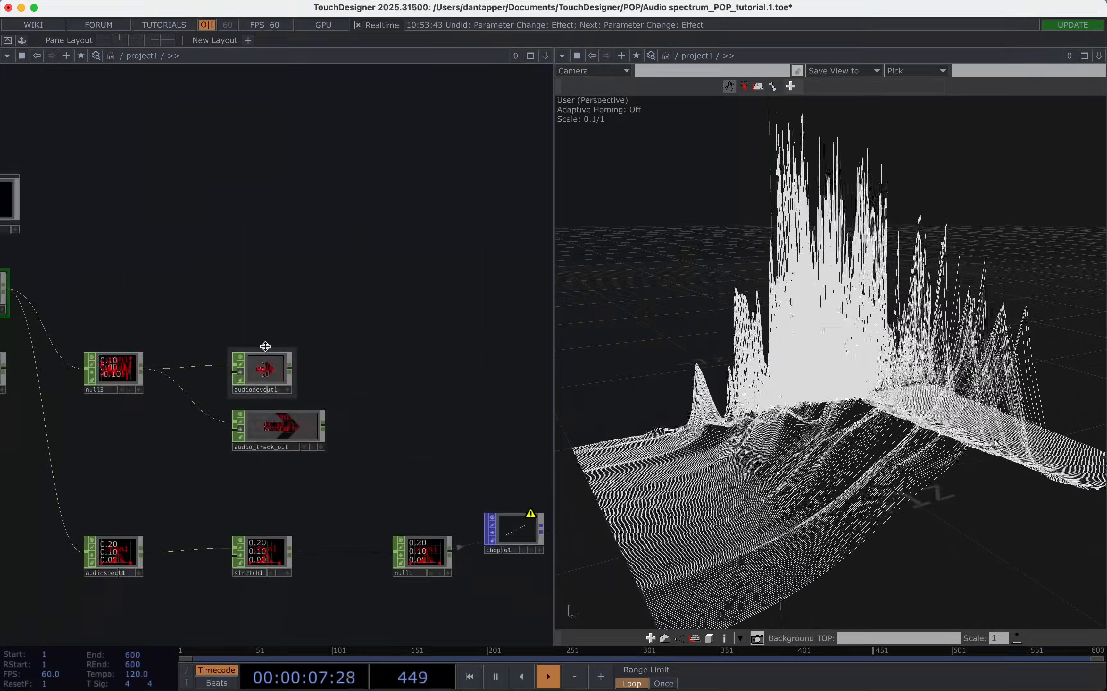
pyautogui.moveTo(163, 354); pyautogui.dragTo(360, 323)
pyautogui.moveTo(308, 240); pyautogui.dragTo(141, 239)
pyautogui.moveTo(506, 462); pyautogui.dragTo(383, 461)
pyautogui.click(513, 501)
pyautogui.press('p')
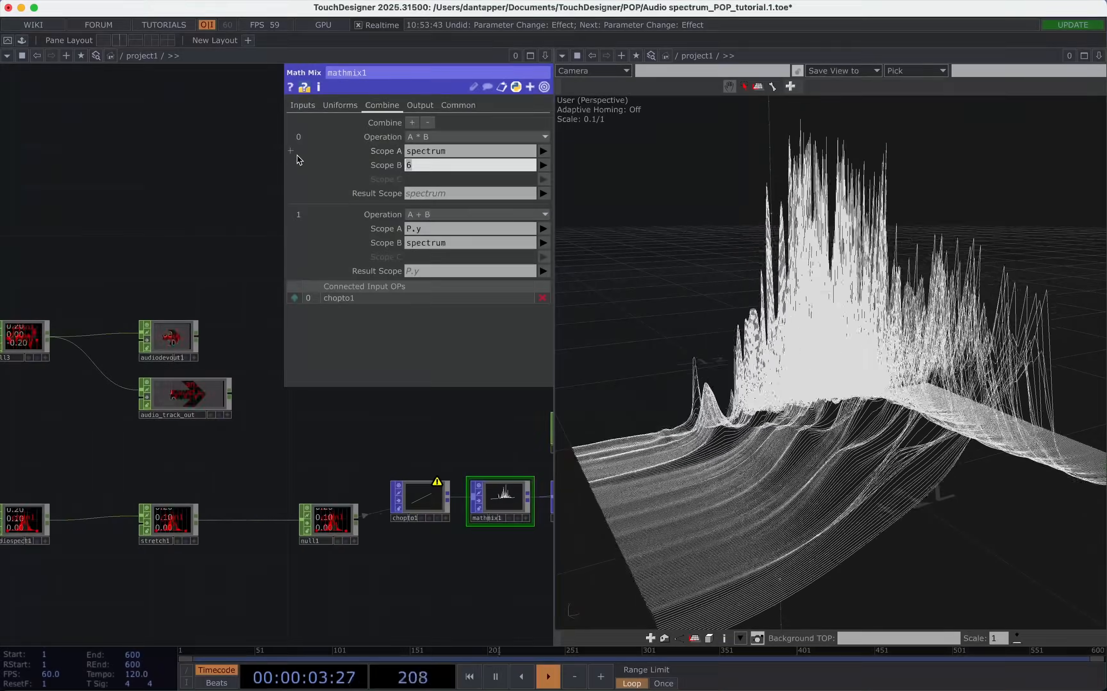
pyautogui.write('0.5')
pyautogui.press('Return')
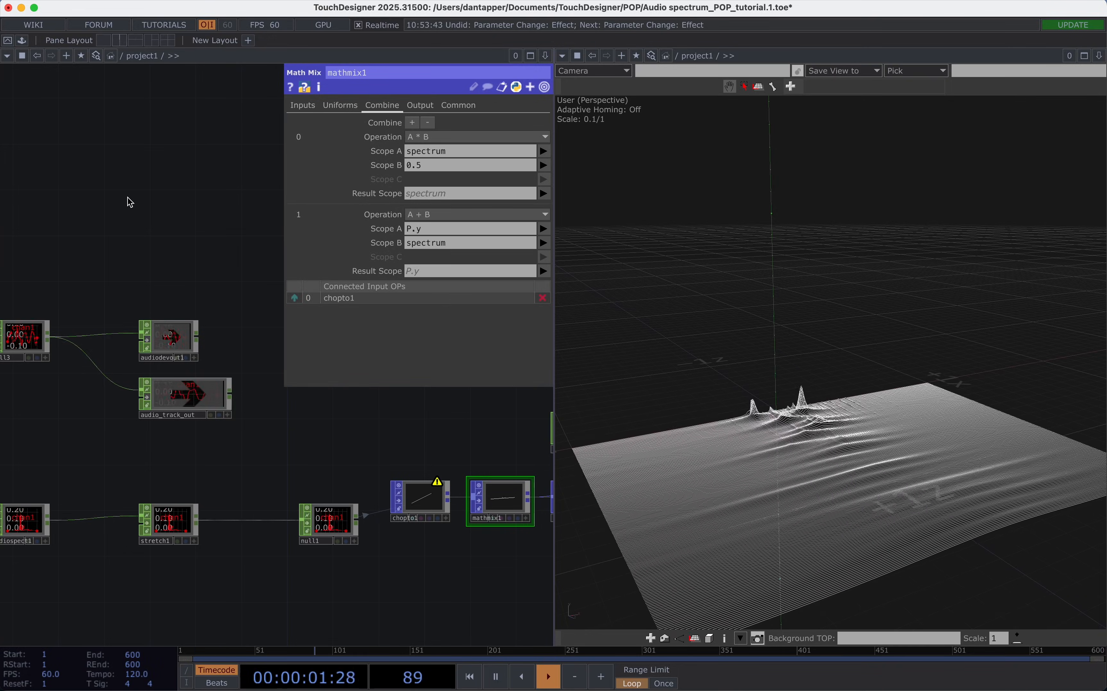
pyautogui.moveTo(695, 428); pyautogui.dragTo(726, 422)
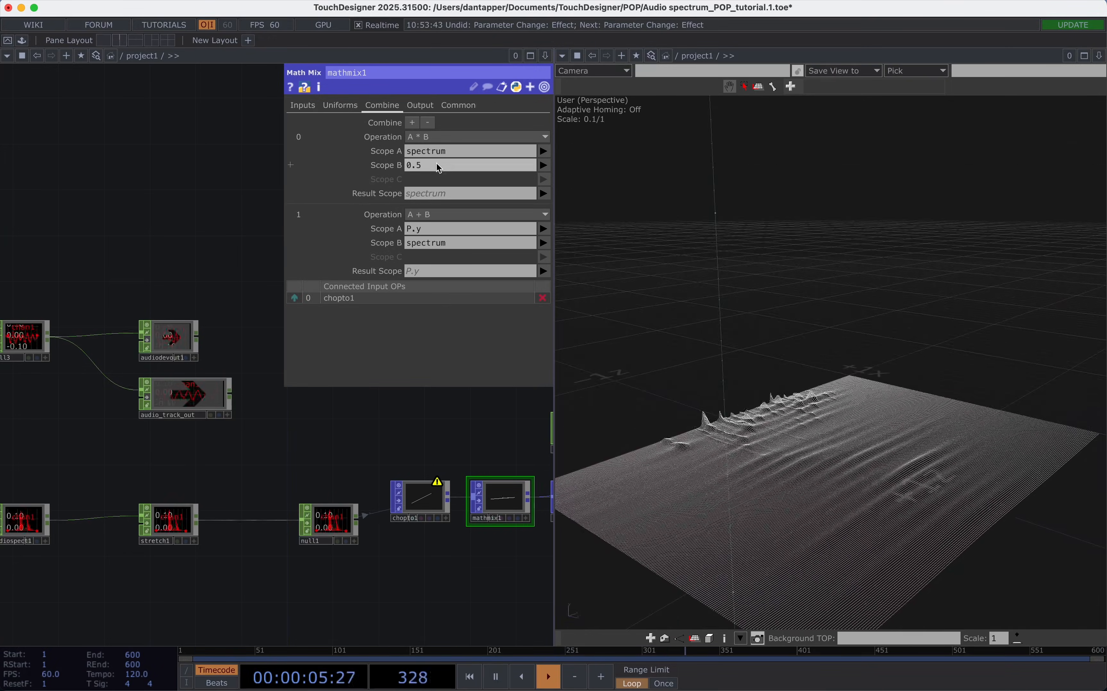
pyautogui.press('p')
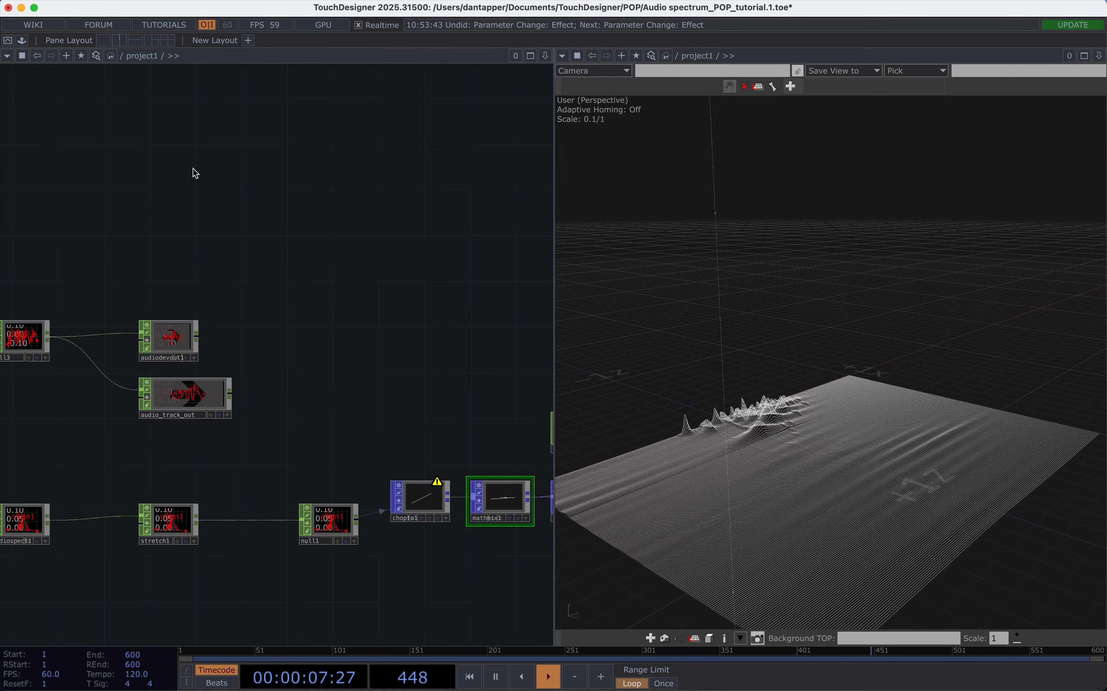
# Move end_fb further along the network, leaving space after delete1.
pyautogui.scroll(-5, 423, 361)
pyautogui.moveTo(274, 355); pyautogui.dragTo(9, 356)
pyautogui.moveTo(415, 510); pyautogui.dragTo(403, 511)
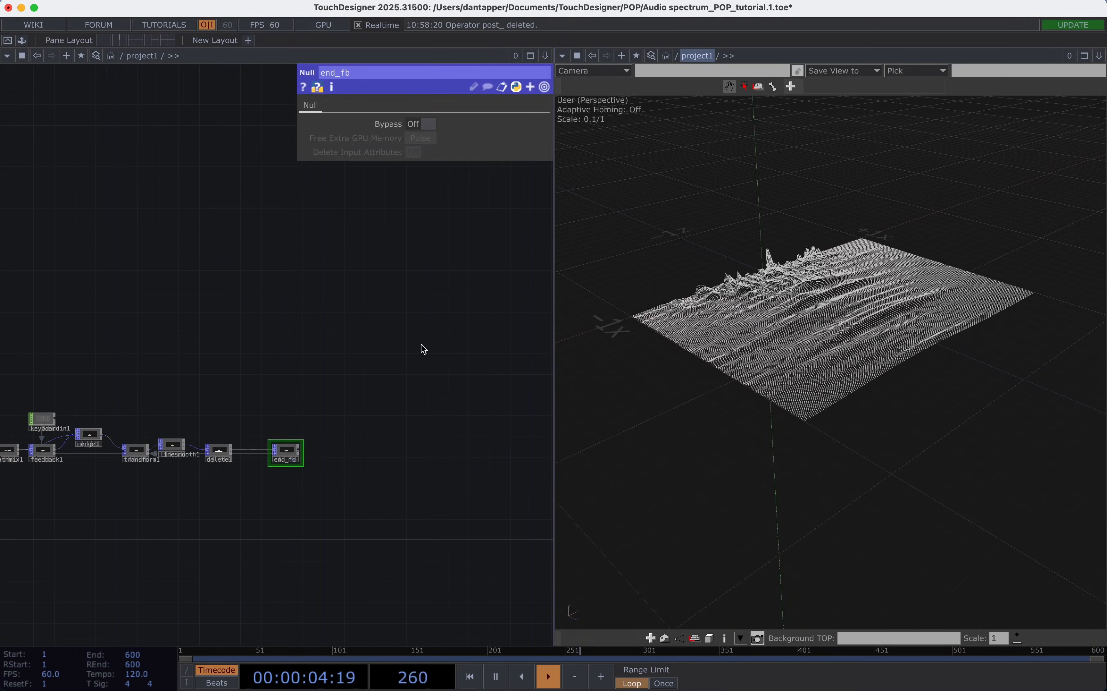
pyautogui.moveTo(285, 454); pyautogui.dragTo(353, 454)
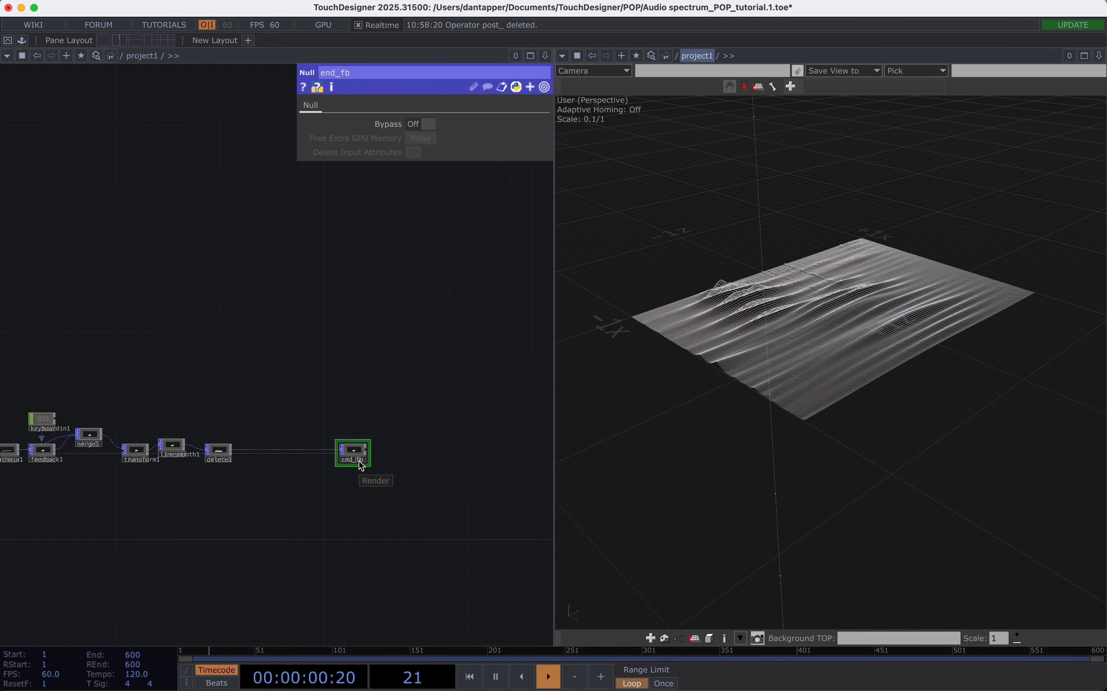
# Append a Null POP to end_fb's output, placed some distance further along the chain.
pyautogui.scroll(4, 384, 456)
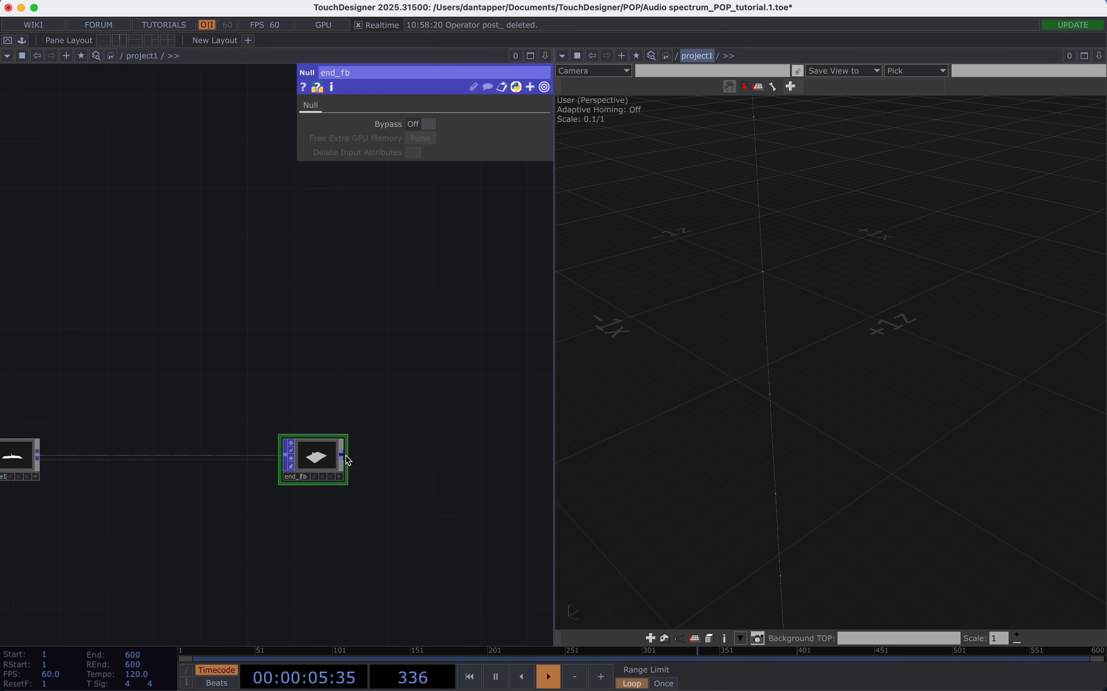
pyautogui.click(525, 451)
pyautogui.write('nu')
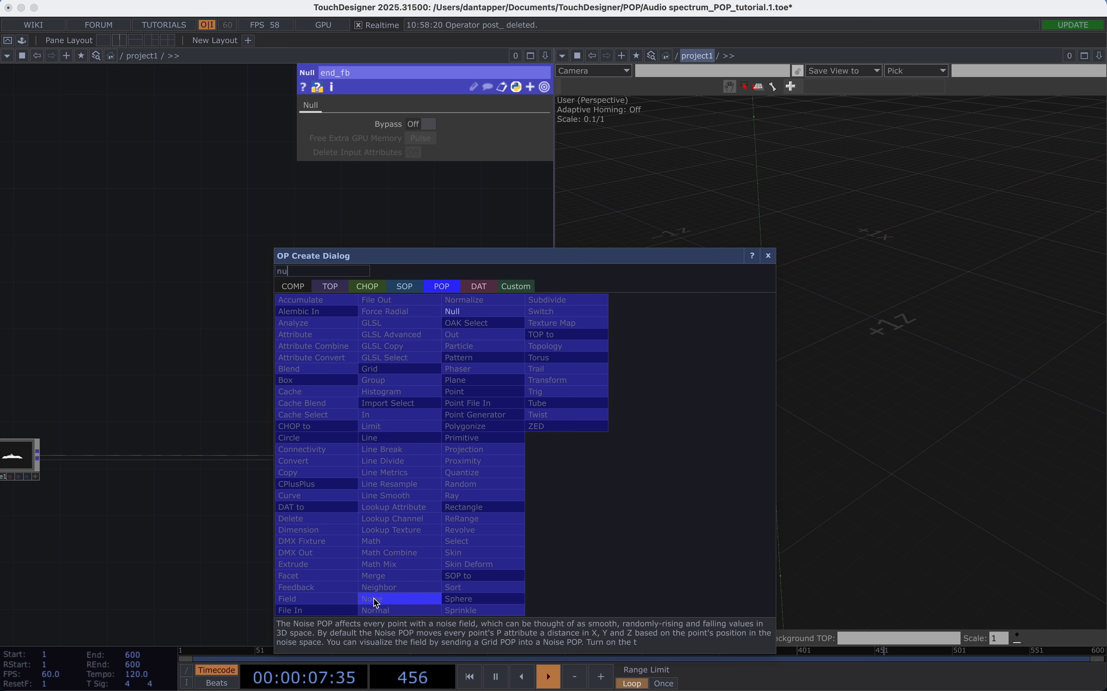
pyautogui.click(477, 312)
pyautogui.click(478, 452)
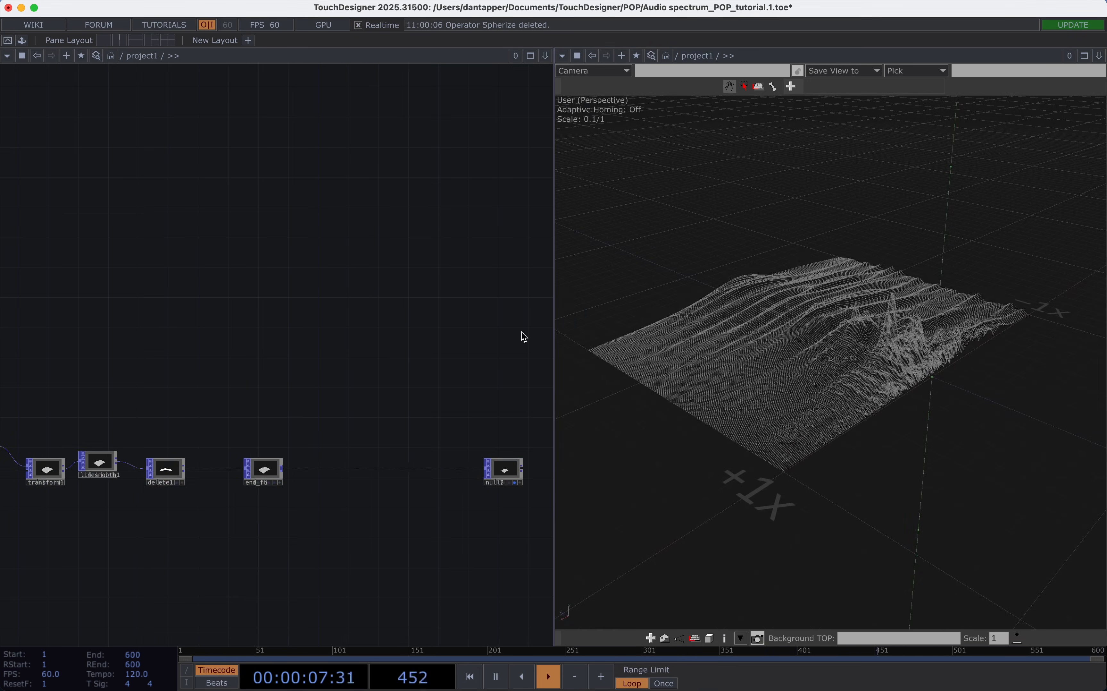
# Add the Spherize component from the POPs collection and wire it between end_fb and null2.
pyautogui.click(21, 40)
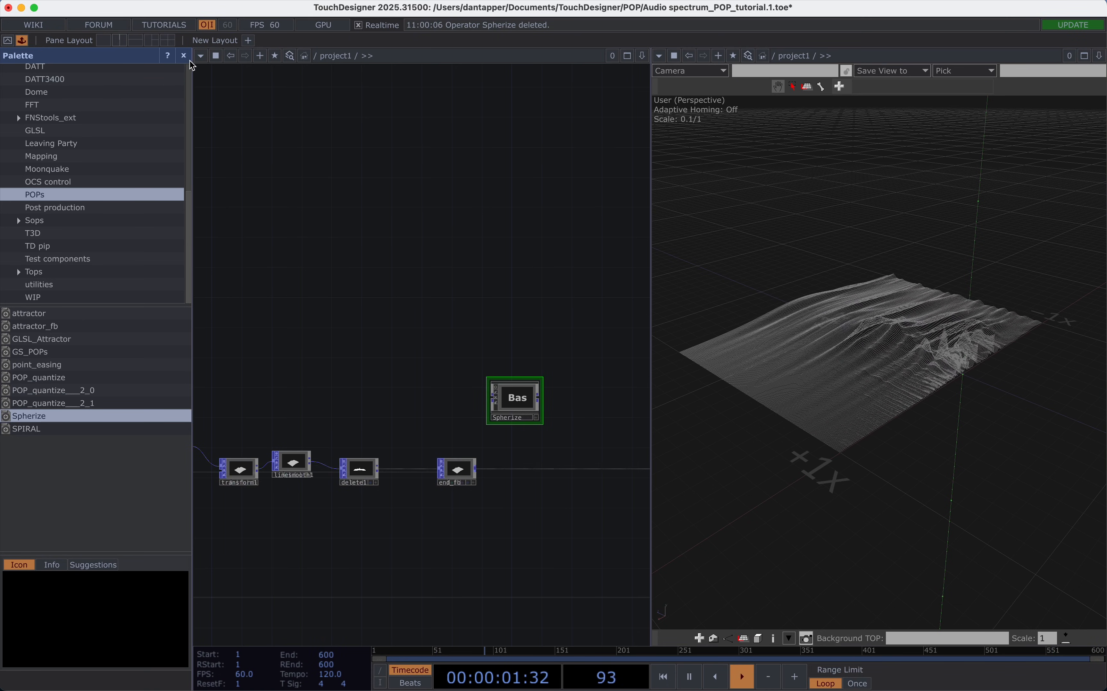
pyautogui.hotkey('alt', 'l')
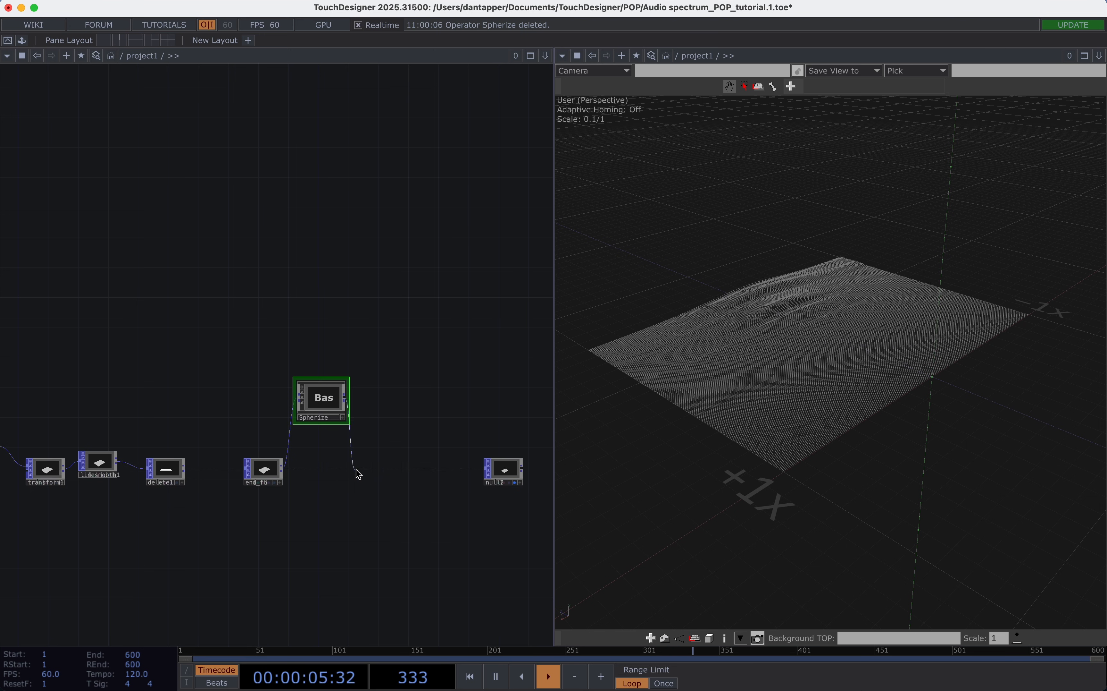
pyautogui.moveTo(356, 469); pyautogui.dragTo(485, 469)
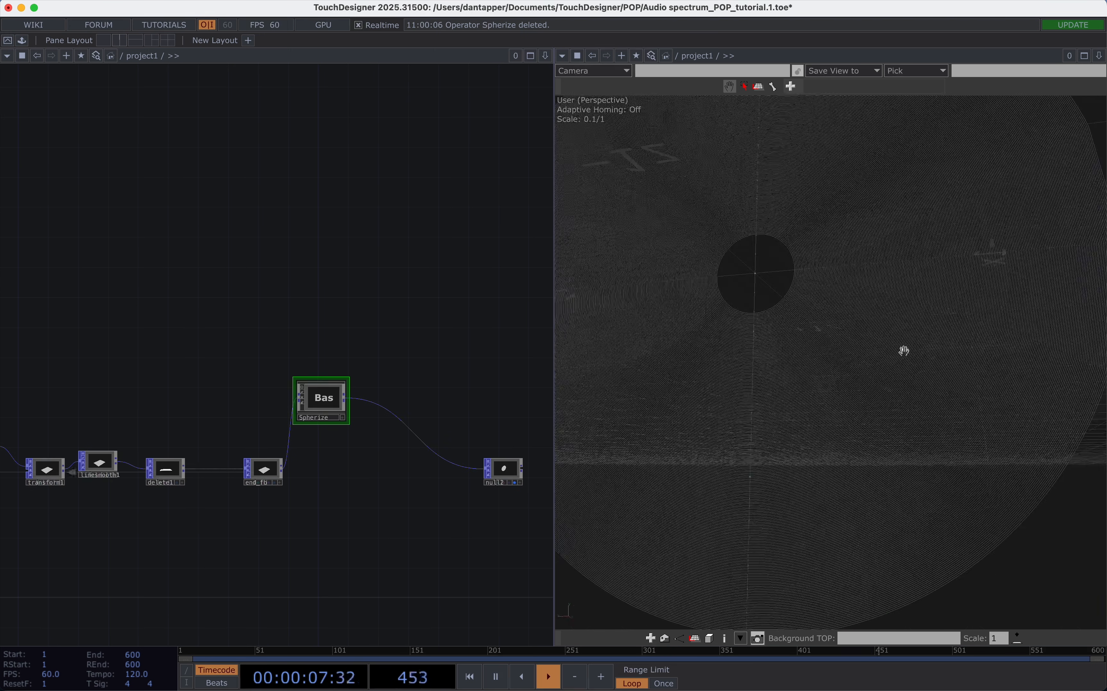
# Set the Spherize component's Csize to 0.13 and inspect the circular terrain around its centre hole.
pyautogui.scroll(-5, 923, 335)
pyautogui.moveTo(882, 285); pyautogui.dragTo(1027, 228)
pyautogui.press('p')
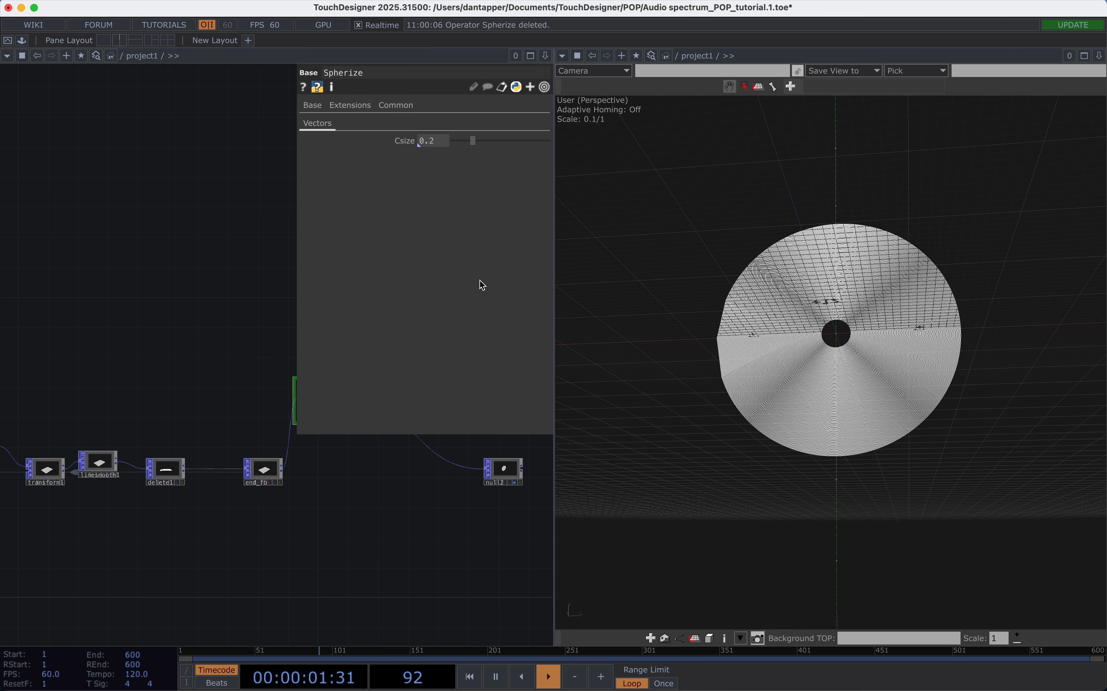
pyautogui.moveTo(524, 144); pyautogui.dragTo(482, 157)
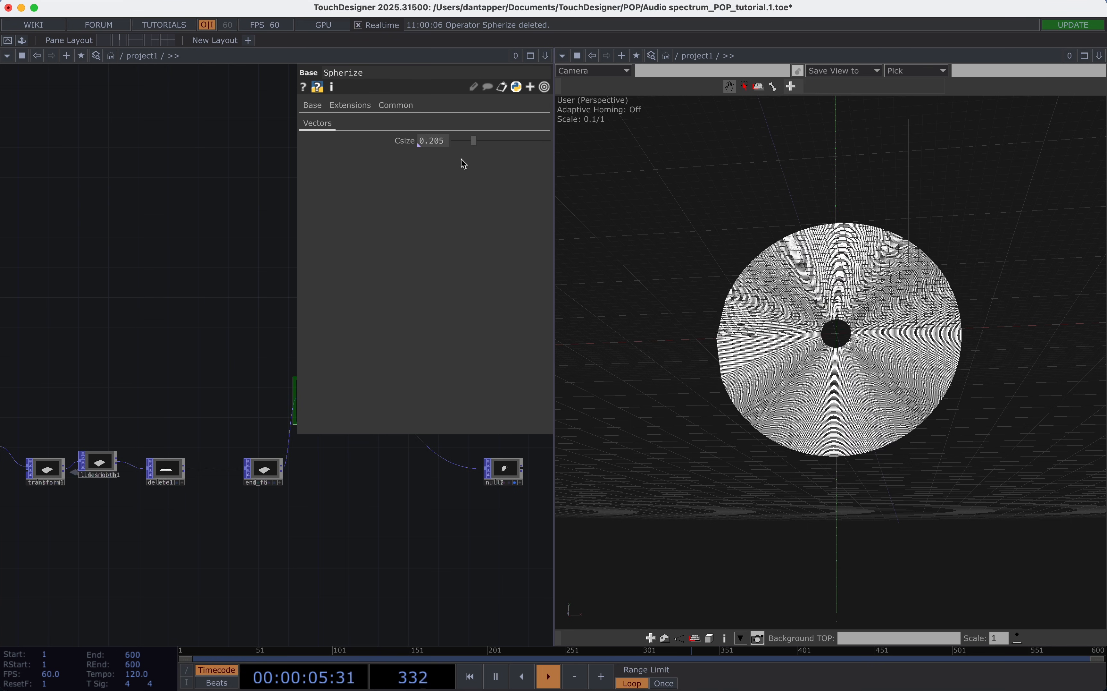
pyautogui.moveTo(464, 164); pyautogui.dragTo(457, 163)
pyautogui.scroll(10, 861, 333)
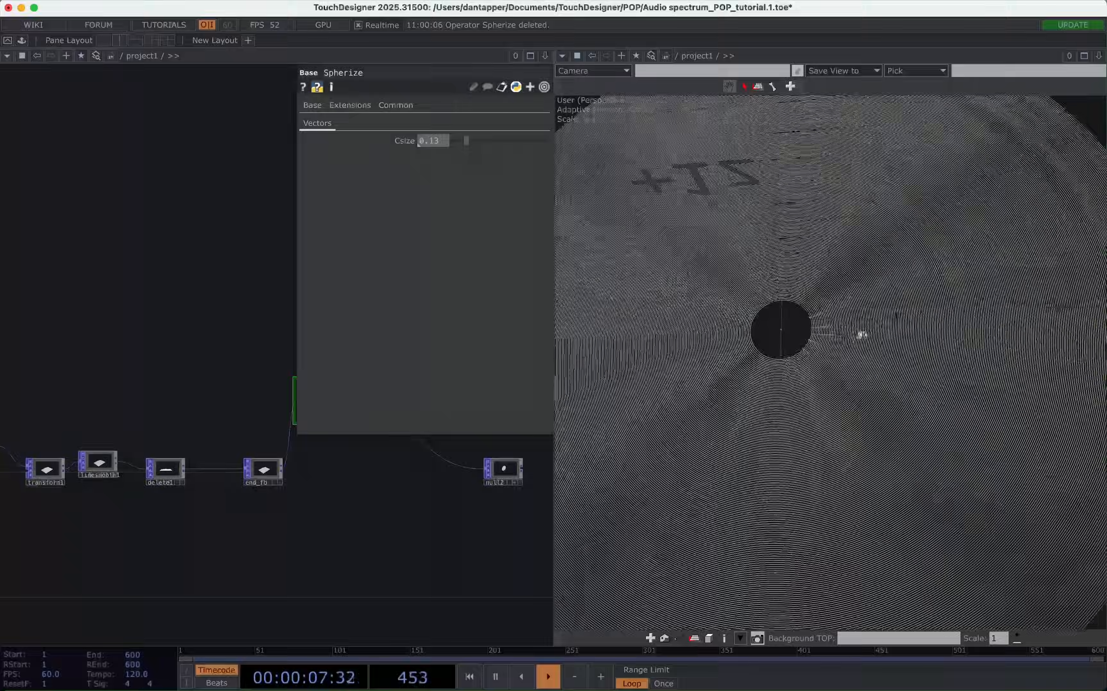
pyautogui.moveTo(846, 345); pyautogui.dragTo(1006, 145)
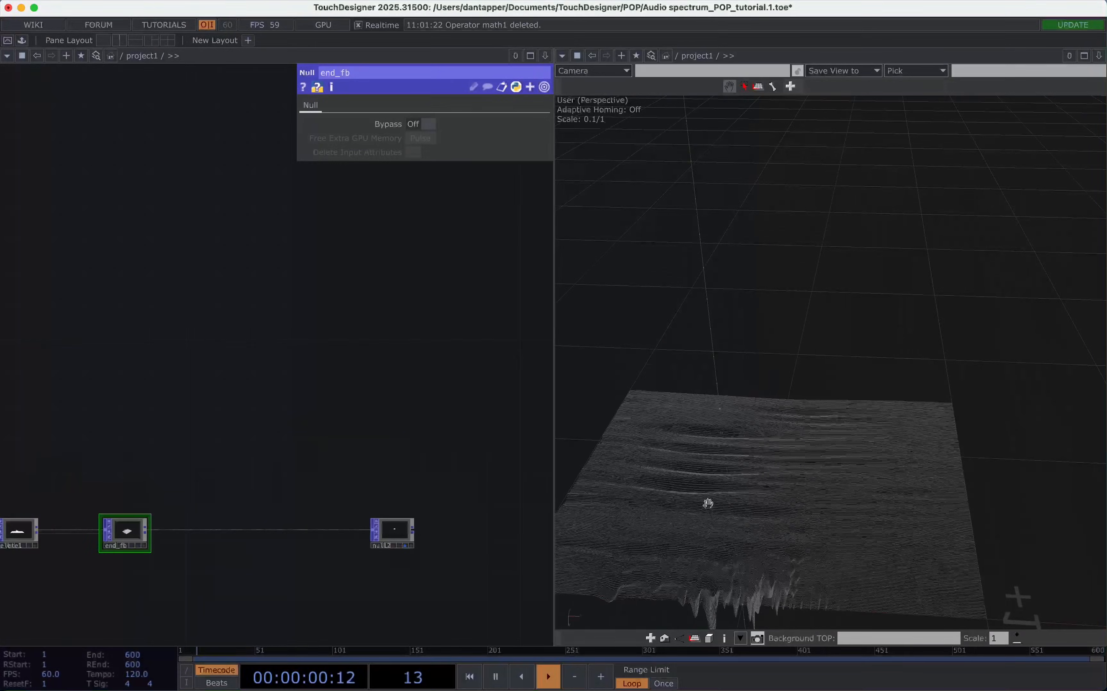
pyautogui.moveTo(708, 503); pyautogui.dragTo(748, 372)
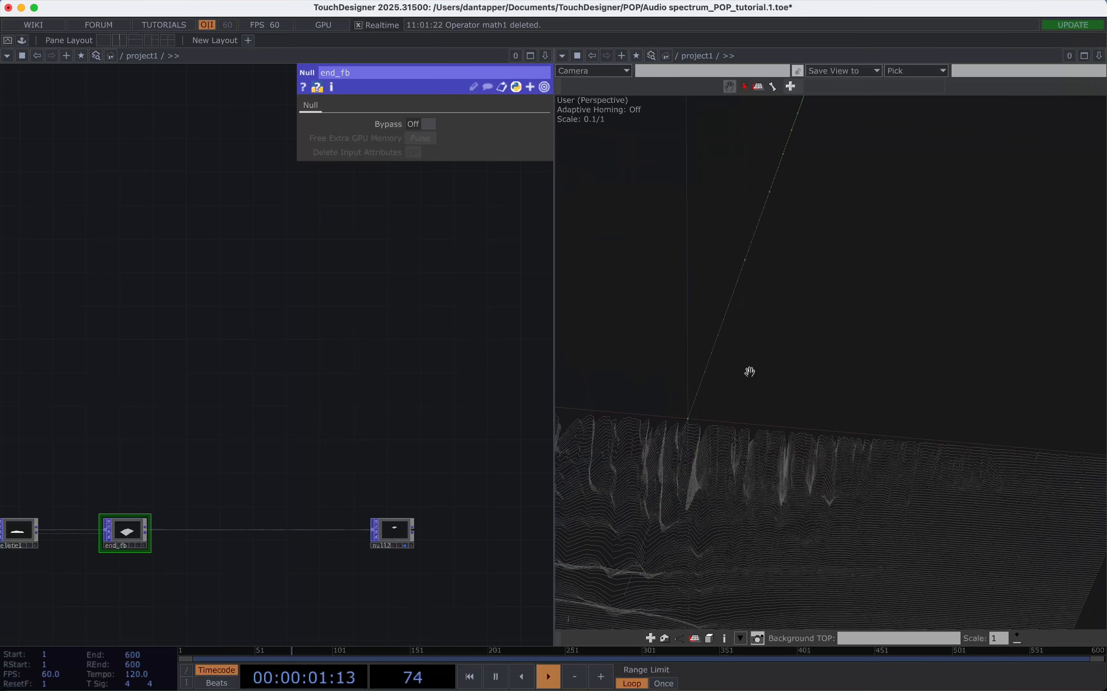
# Insert a Convert POP between end_fb and null2 and set its conversion to Points to Point Primitives.
pyautogui.press('h')
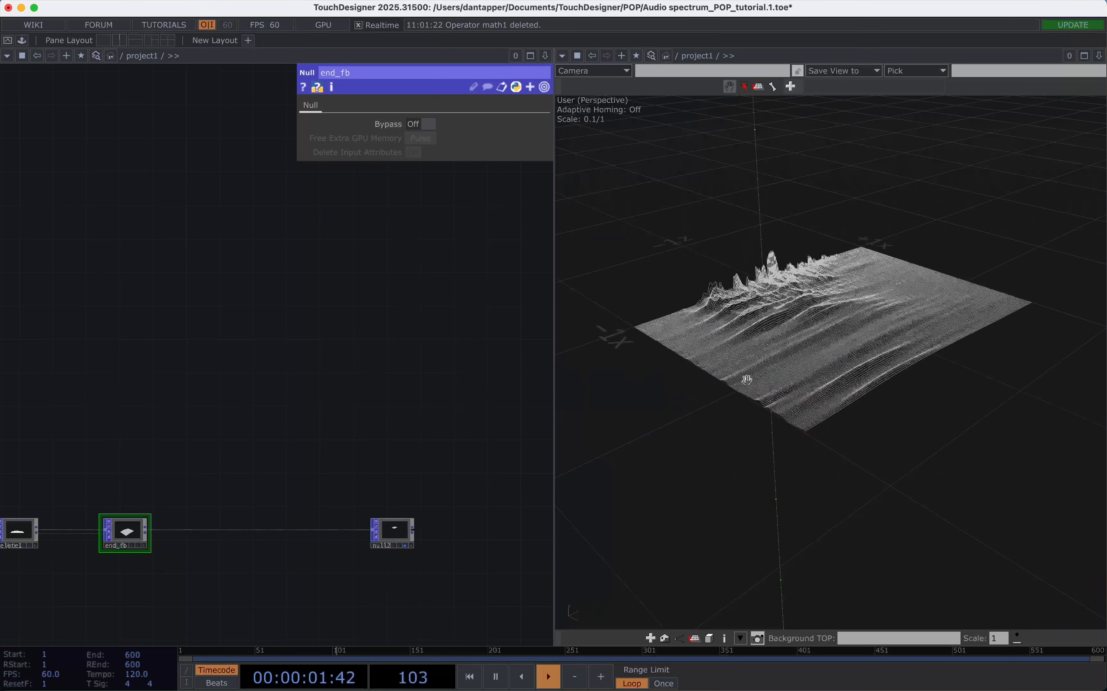
pyautogui.rightClick(185, 535)
pyautogui.click(197, 516)
pyautogui.write('co')
pyautogui.click(67, 497)
pyautogui.click(210, 486)
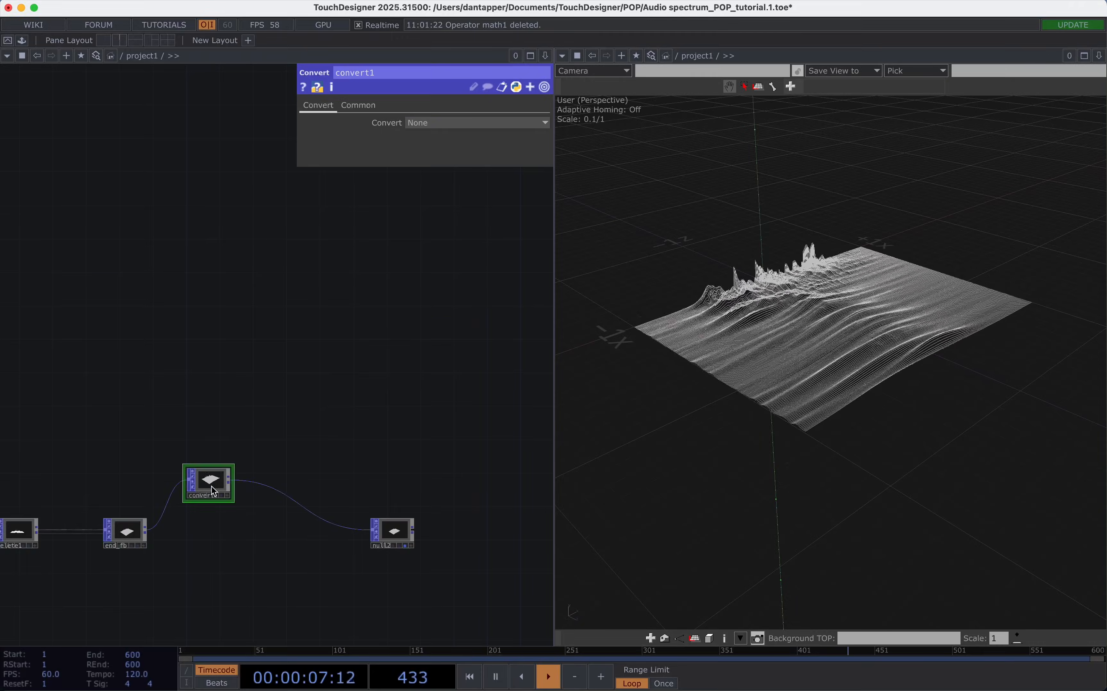
pyautogui.click(455, 124)
pyautogui.click(430, 158)
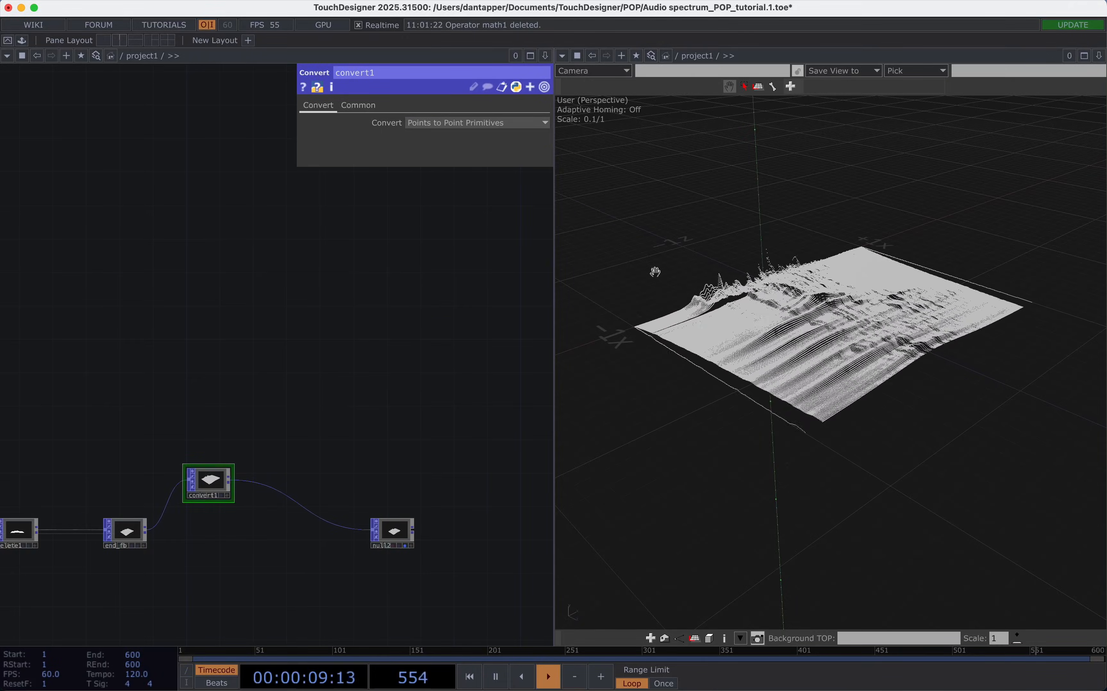
# Examine the point-based terrain close up from several angles and look over the whole network from audio_track to null2.
pyautogui.scroll(5, 763, 323)
pyautogui.moveTo(846, 341); pyautogui.dragTo(976, 371)
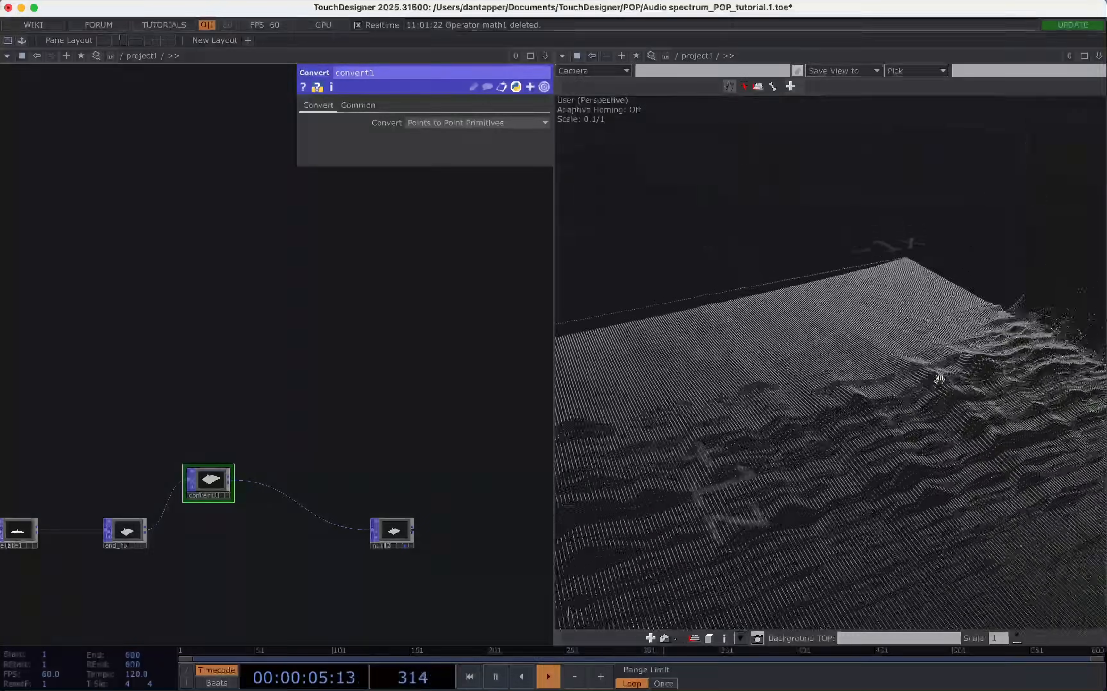
pyautogui.moveTo(911, 349); pyautogui.dragTo(932, 359)
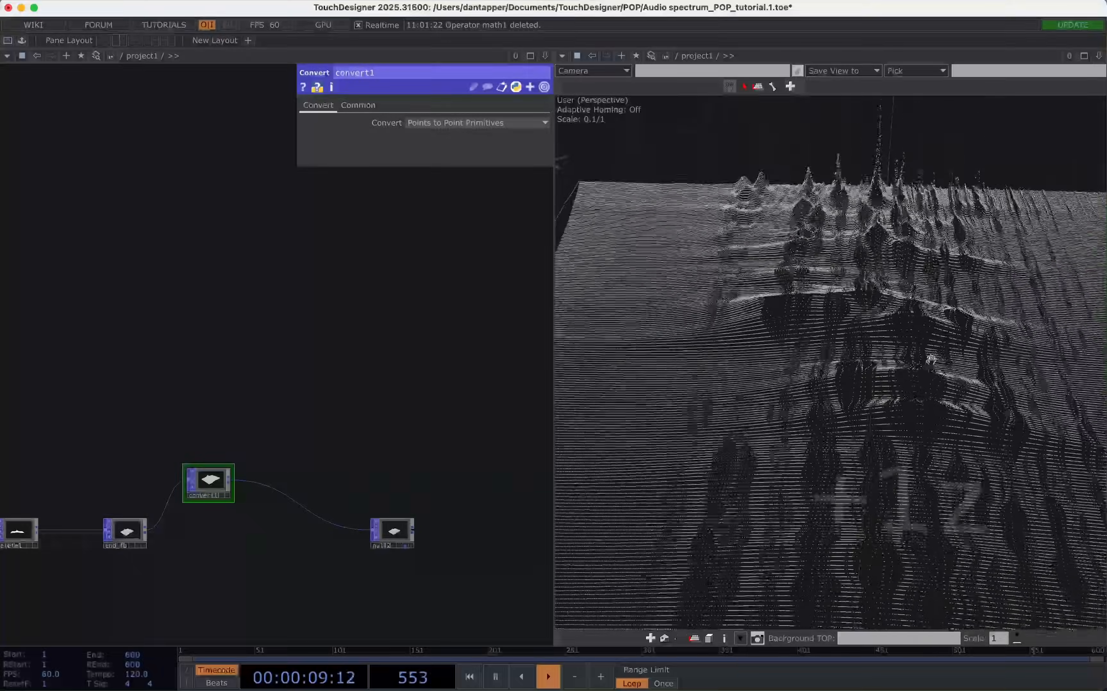
pyautogui.scroll(-5, 932, 359)
pyautogui.scroll(4, 928, 356)
pyautogui.scroll(-5, 924, 354)
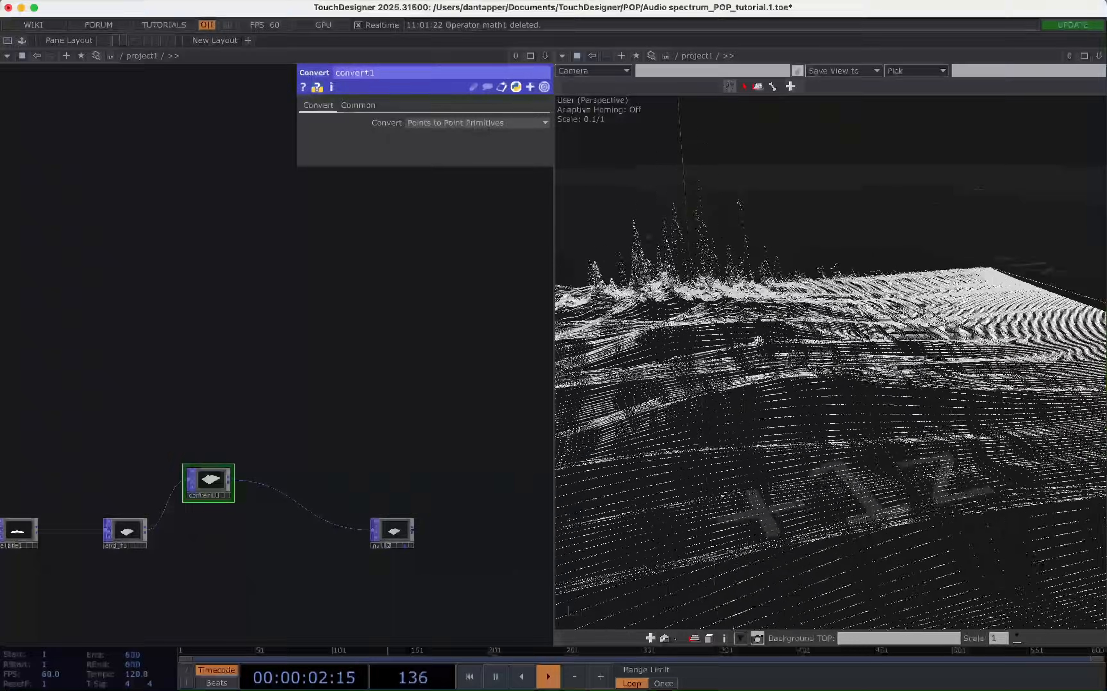
pyautogui.moveTo(833, 352); pyautogui.dragTo(919, 118)
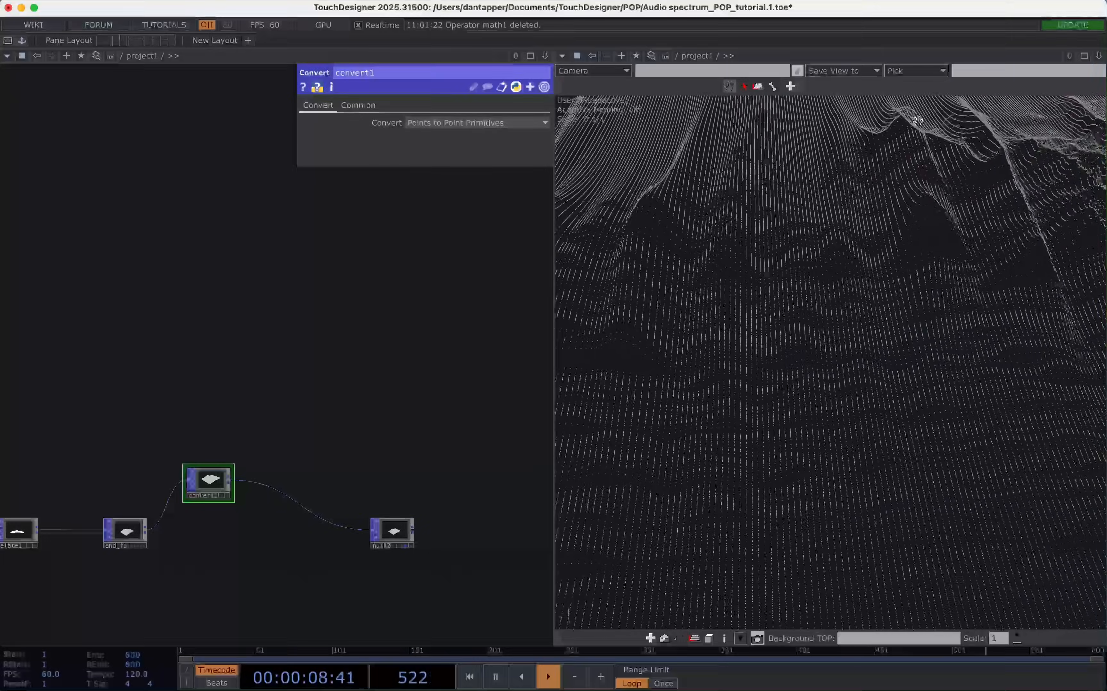
pyautogui.scroll(-1, 175, 450)
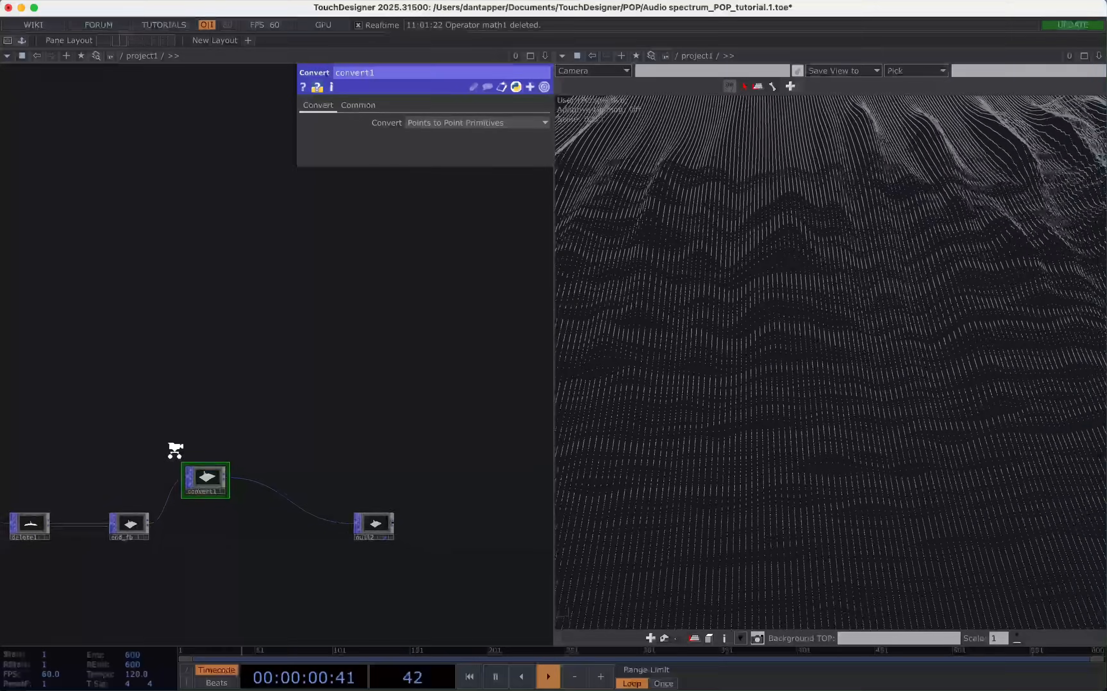
pyautogui.scroll(-8, 175, 450)
pyautogui.moveTo(269, 374); pyautogui.dragTo(541, 374)
pyautogui.scroll(1, 140, 416)
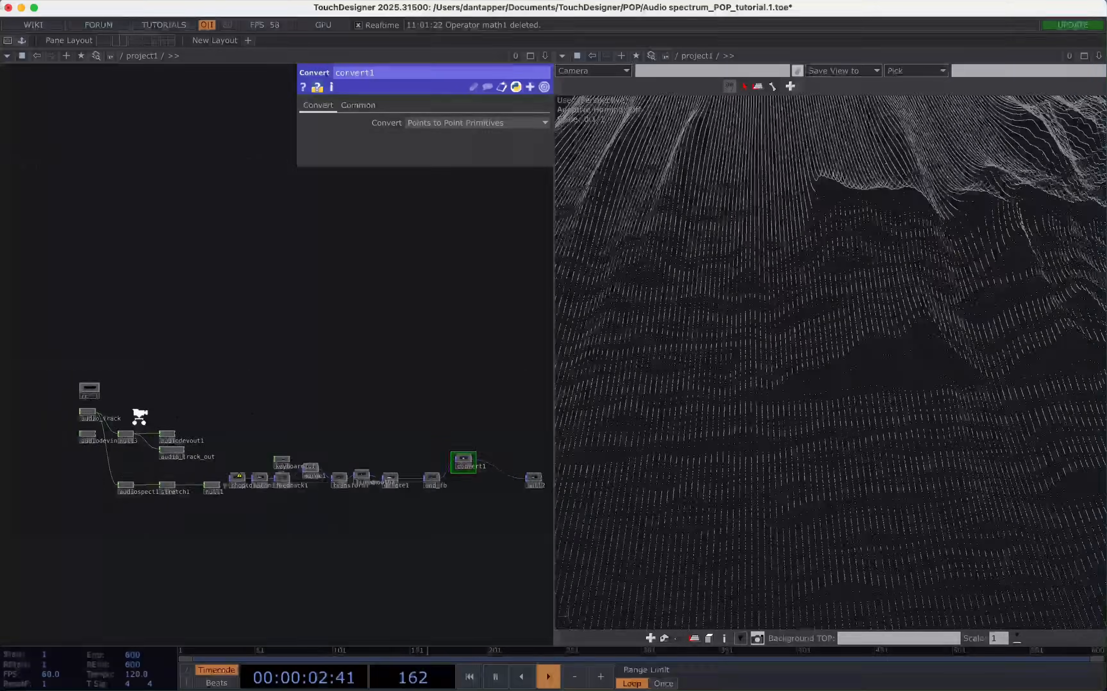
pyautogui.scroll(4, 139, 417)
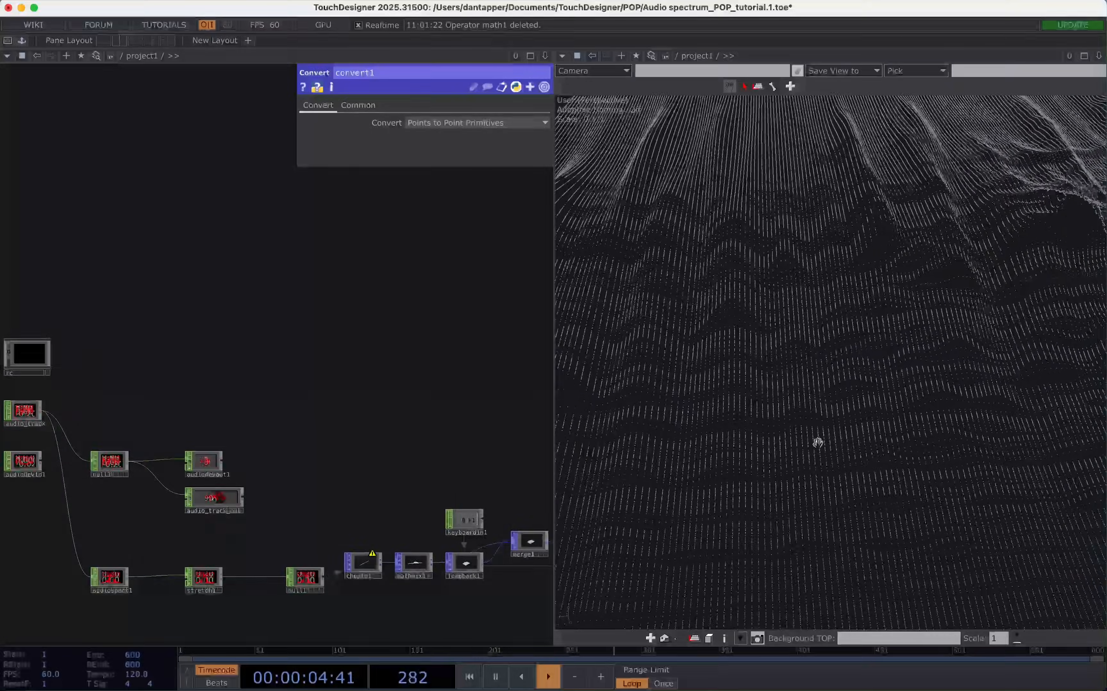
pyautogui.scroll(-6, 817, 442)
pyautogui.moveTo(818, 441); pyautogui.dragTo(924, 433)
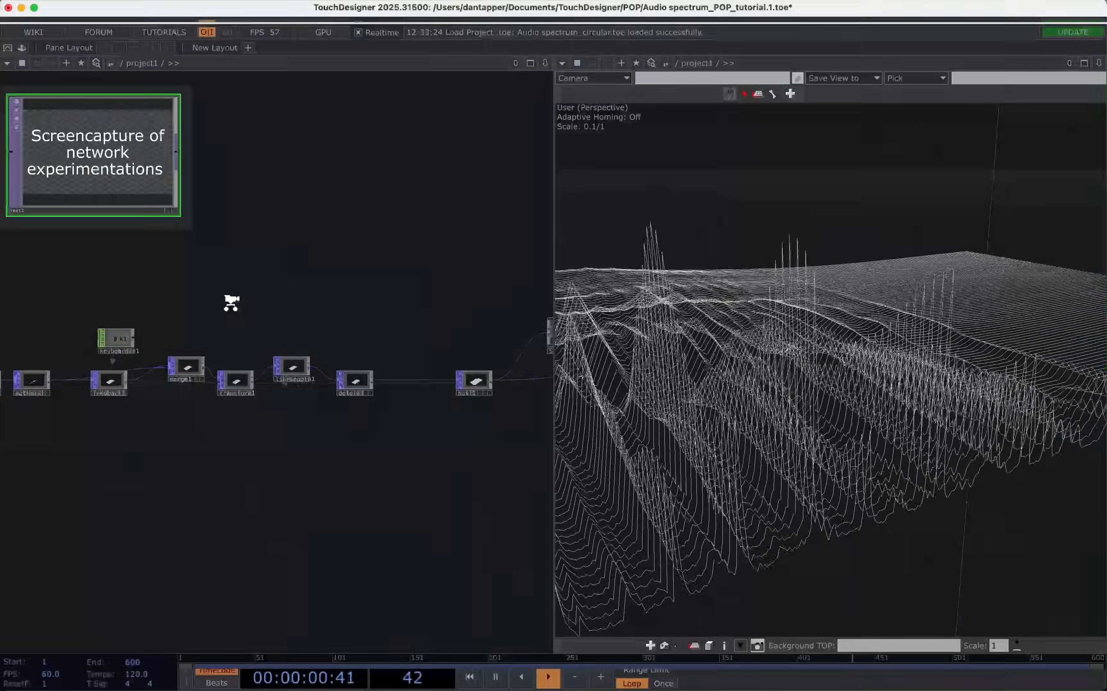
# In the circular spectrum project, connect Spherize's output into the downstream chain and view the resulting disc.
pyautogui.click(482, 326)
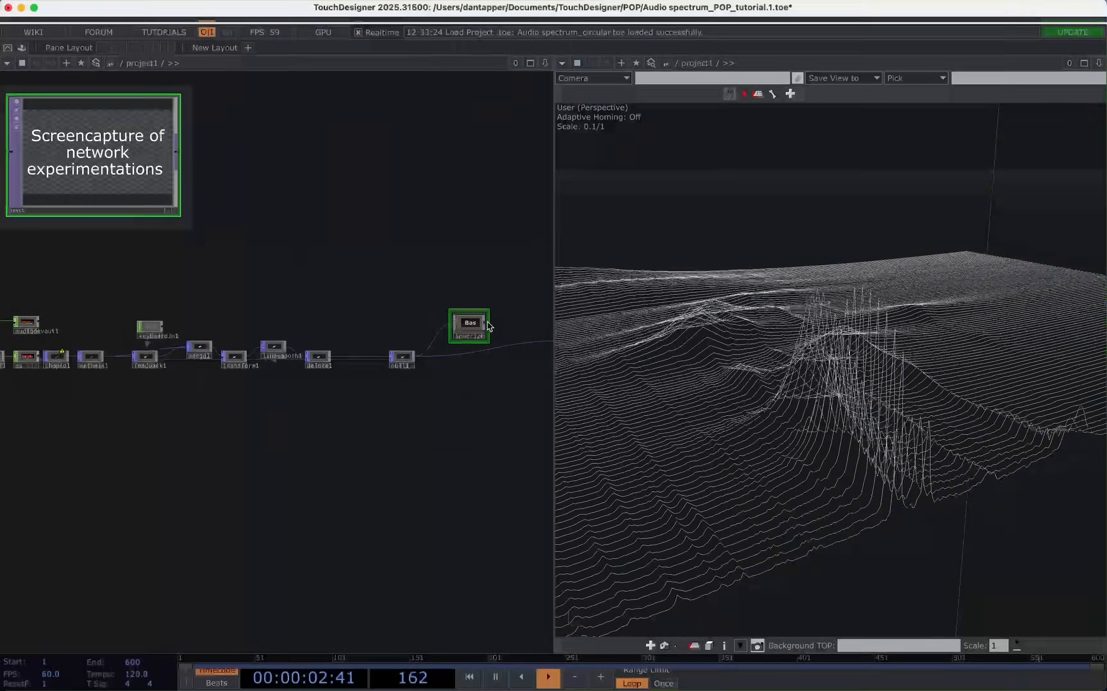
pyautogui.moveTo(499, 341); pyautogui.dragTo(502, 349)
pyautogui.scroll(-10, 810, 356)
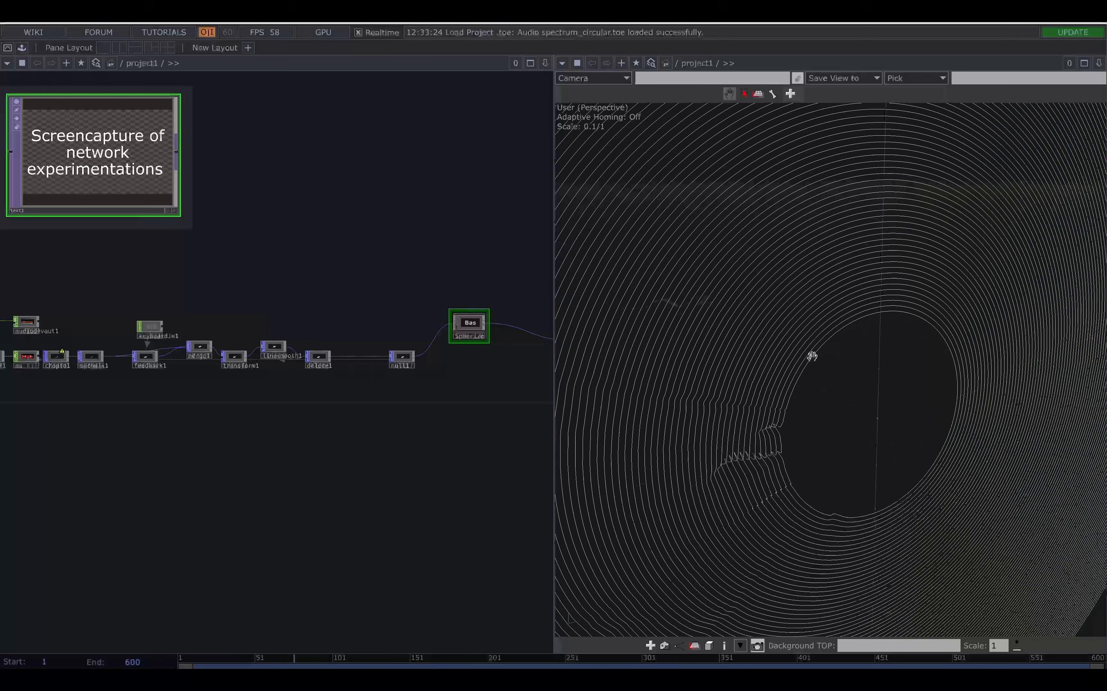
pyautogui.scroll(-5, 811, 355)
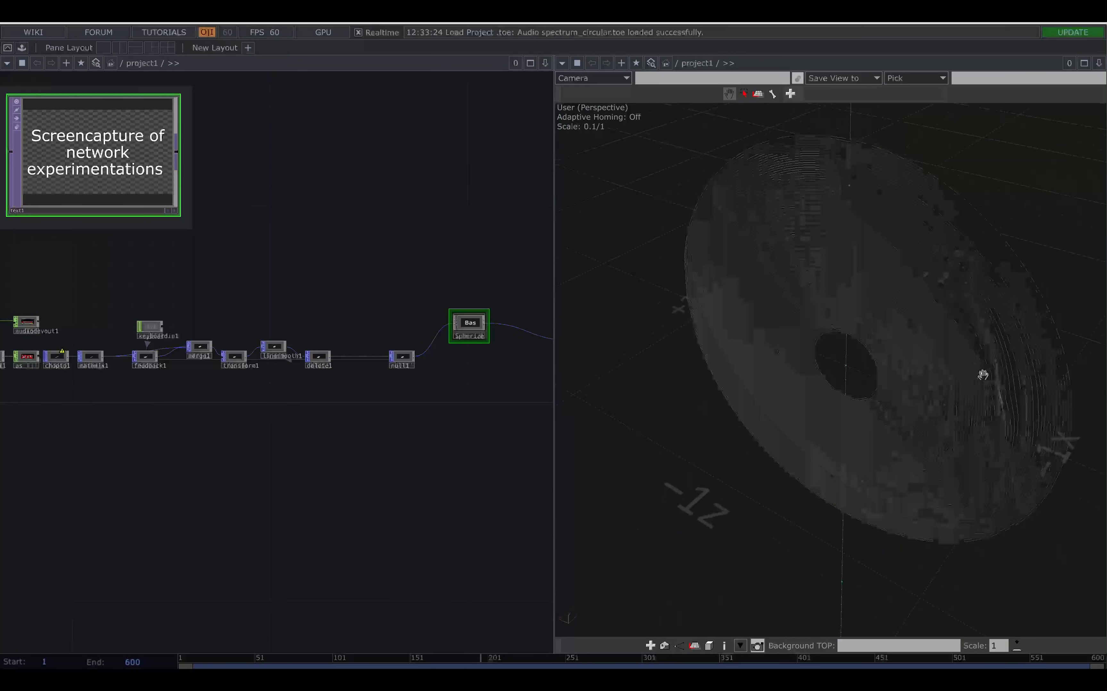
# Open mathmix1's Combine parameters and examine the disc with its current spectrum multiplier.
pyautogui.scroll(4, 911, 348)
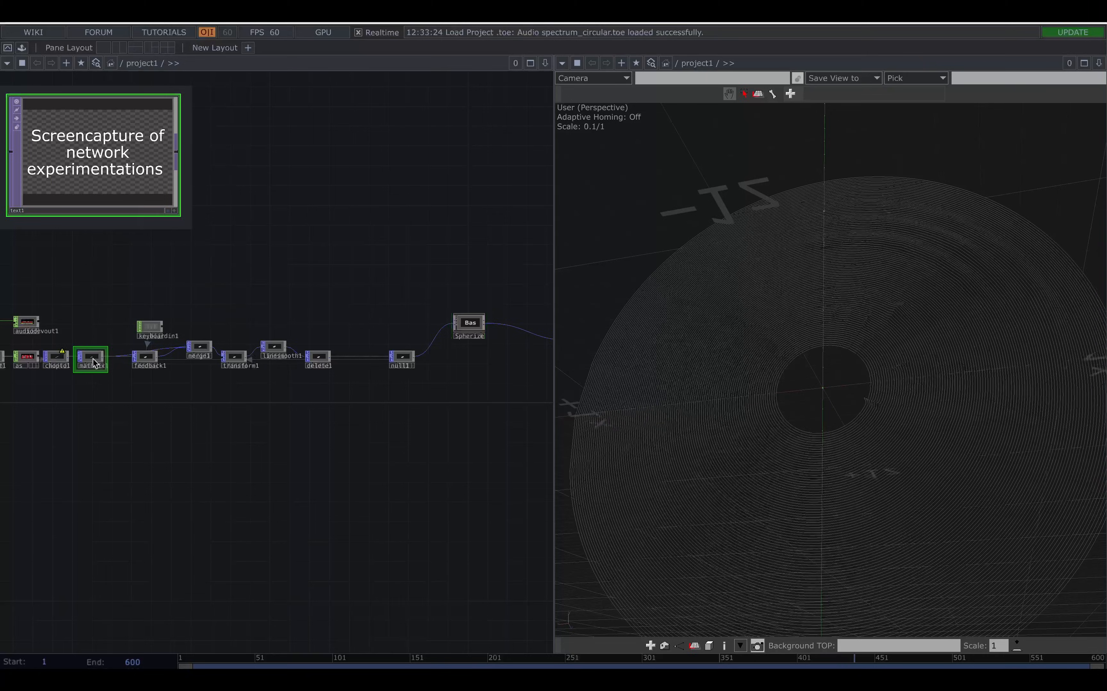
pyautogui.press('p')
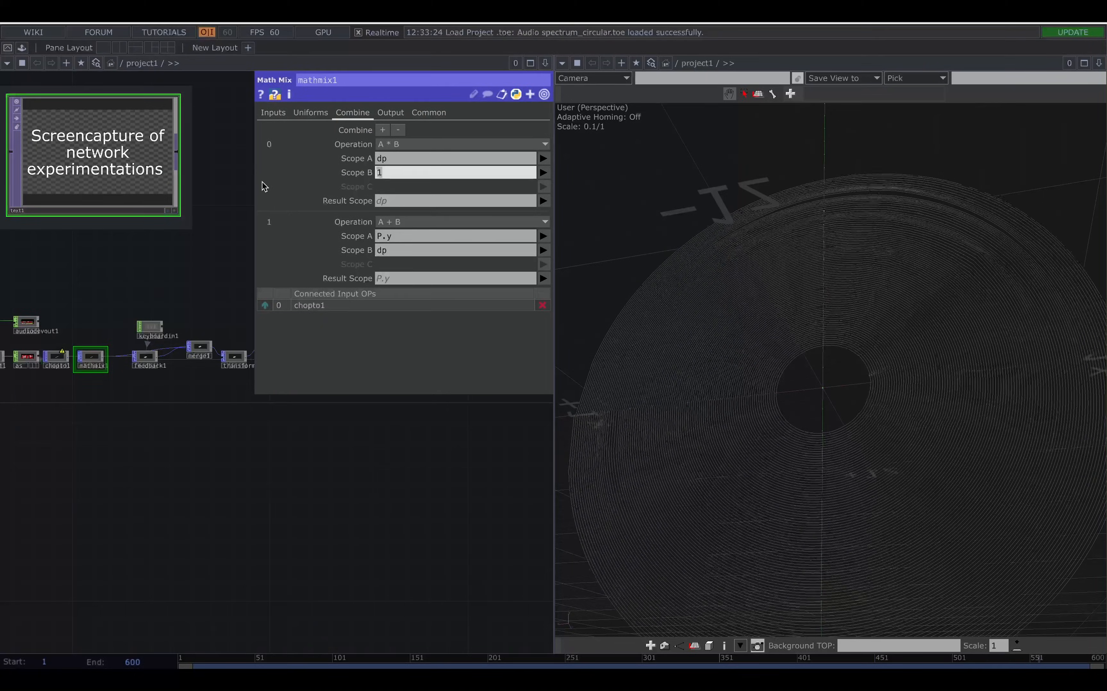
pyautogui.moveTo(863, 334); pyautogui.dragTo(911, 330)
# Set the End value of stretch1 to 3000.
pyautogui.moveTo(407, 461); pyautogui.dragTo(306, 623)
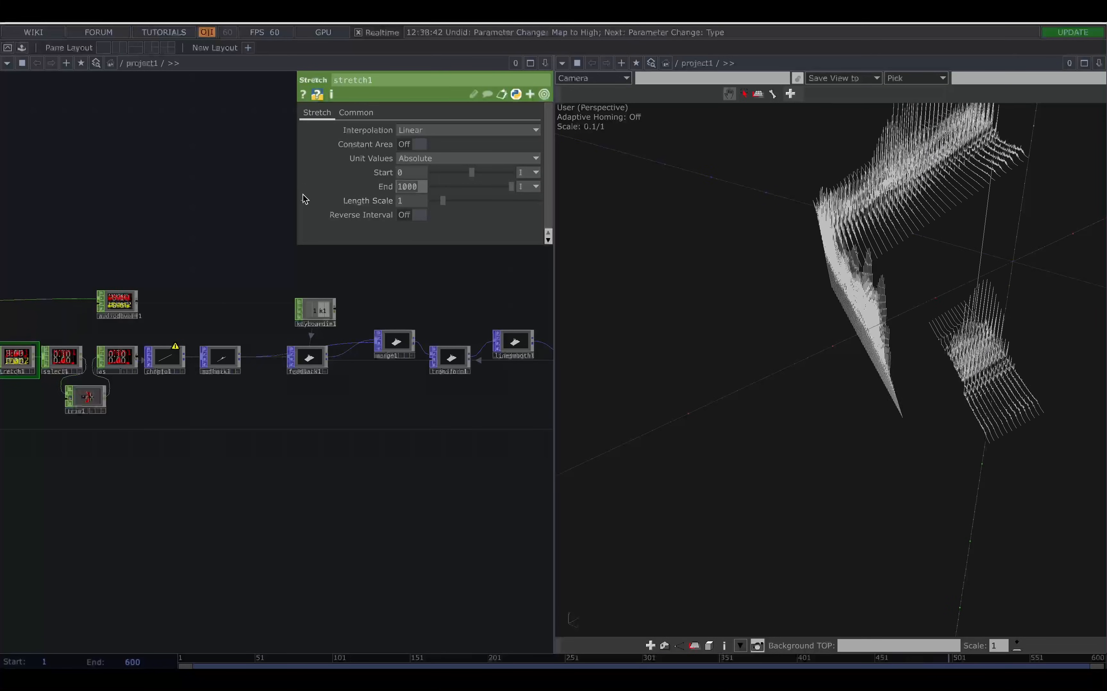
pyautogui.write('3000')
pyautogui.click(232, 222)
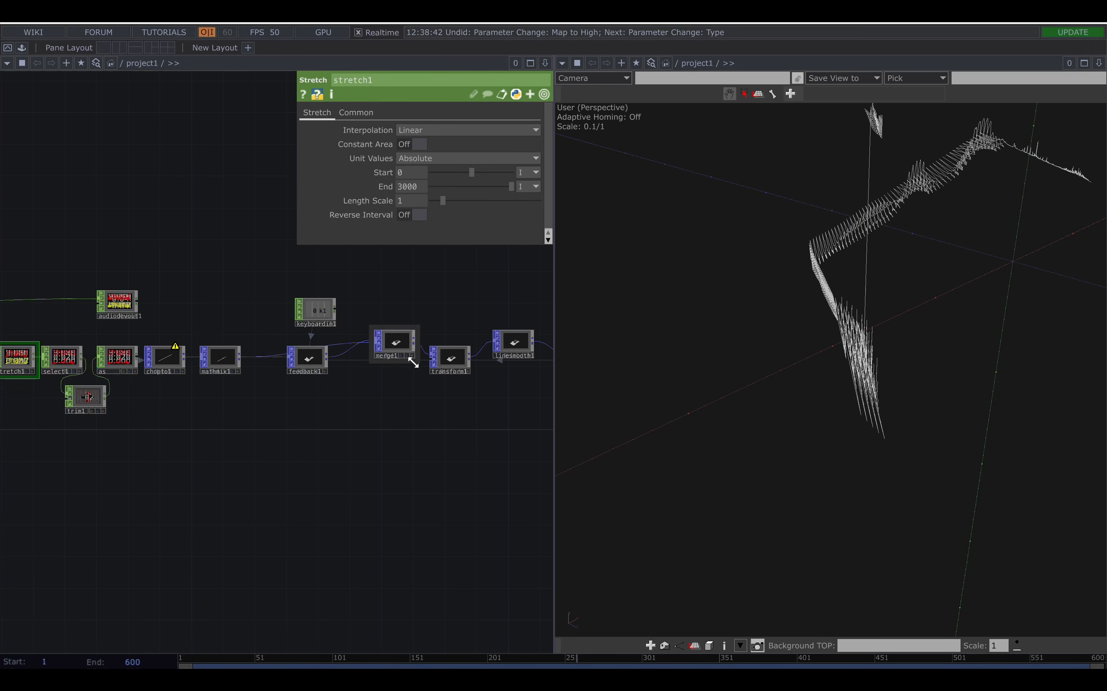
# Set transform1's Z translation to 0.003.
pyautogui.click(449, 357)
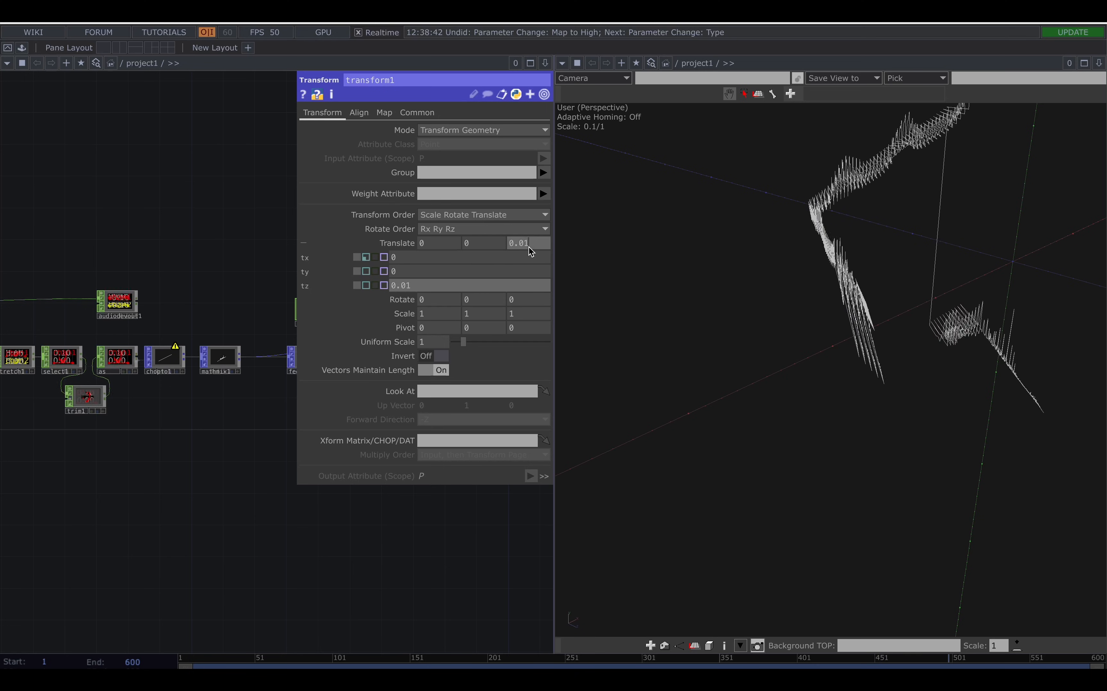
pyautogui.write('03')
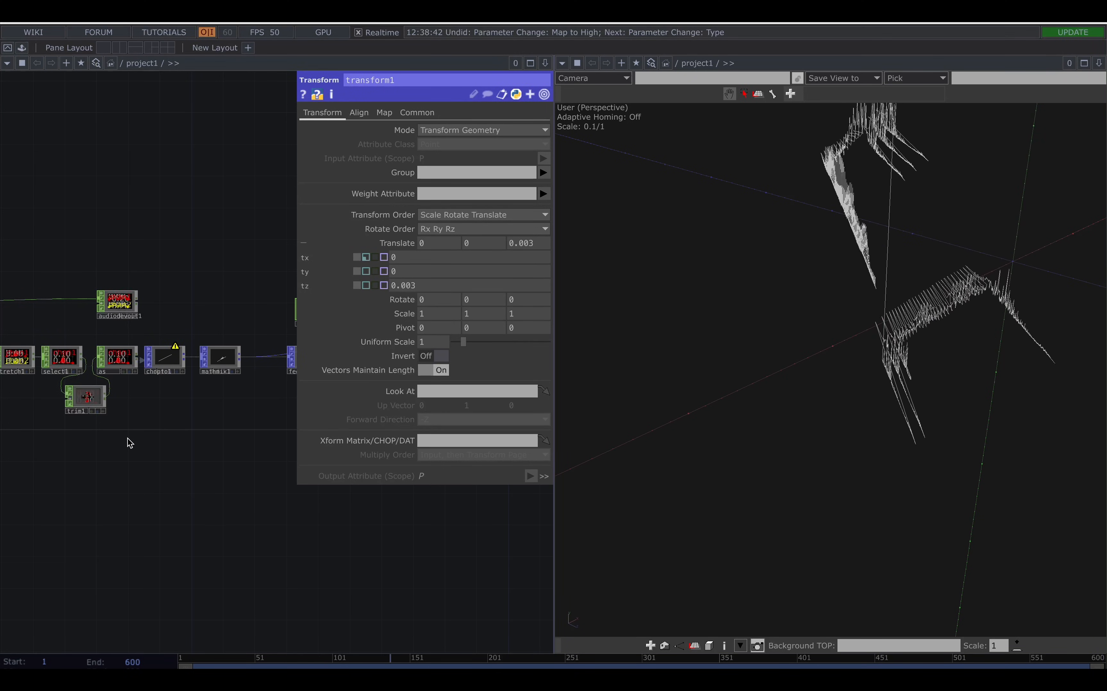
pyautogui.moveTo(146, 446); pyautogui.dragTo(172, 450)
pyautogui.click(42, 360)
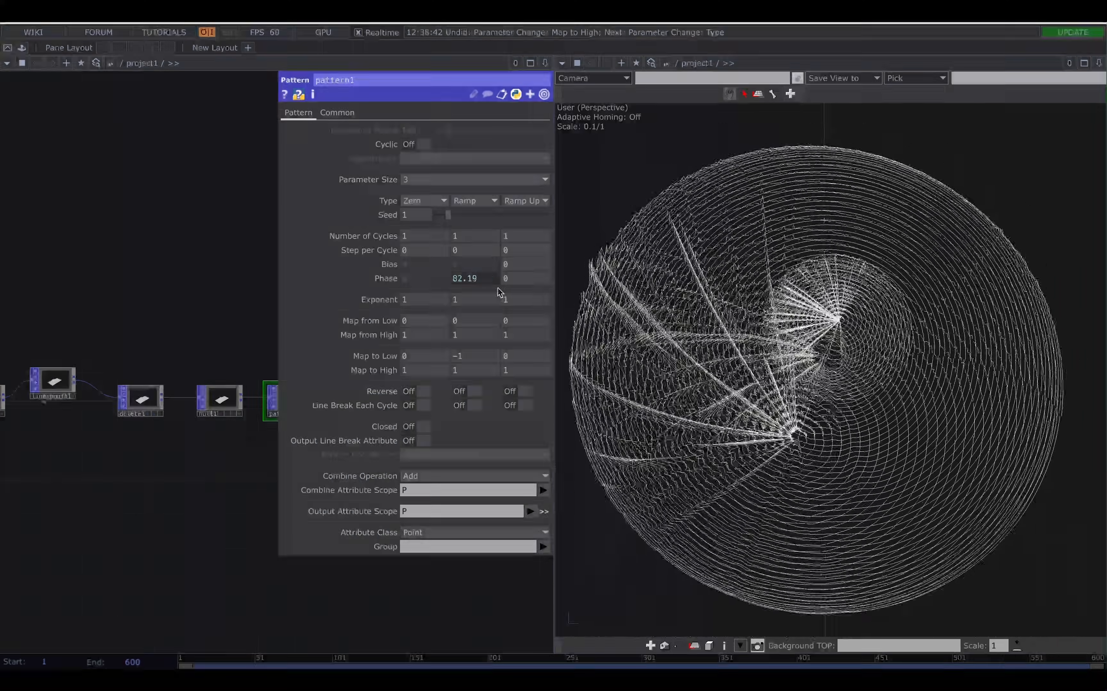
# Set the third component of pattern1's Map to High to 0.
pyautogui.click(524, 369)
pyautogui.write('0')
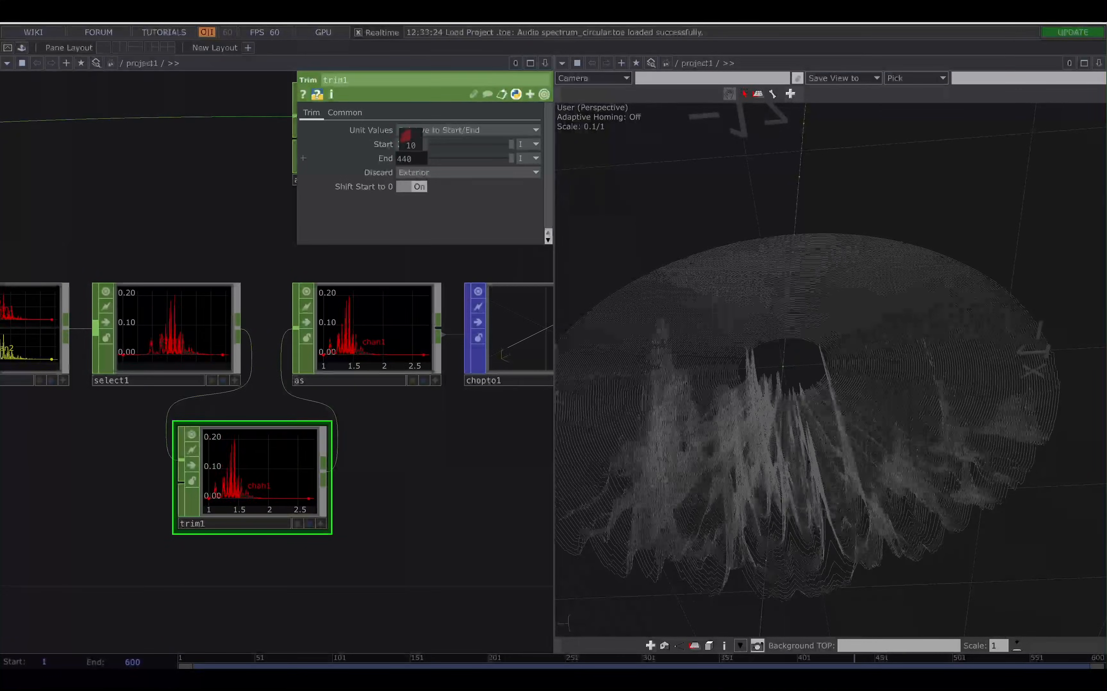
# Set trim1's Start to 110 and its End to -200.
pyautogui.moveTo(411, 140)
pyautogui.mouseDown()
pyautogui.moveTo(413, 159)
pyautogui.moveTo(411, 140)
pyautogui.moveTo(392, 141)
pyautogui.moveTo(409, 134)
pyautogui.moveTo(394, 130)
pyautogui.mouseUp()
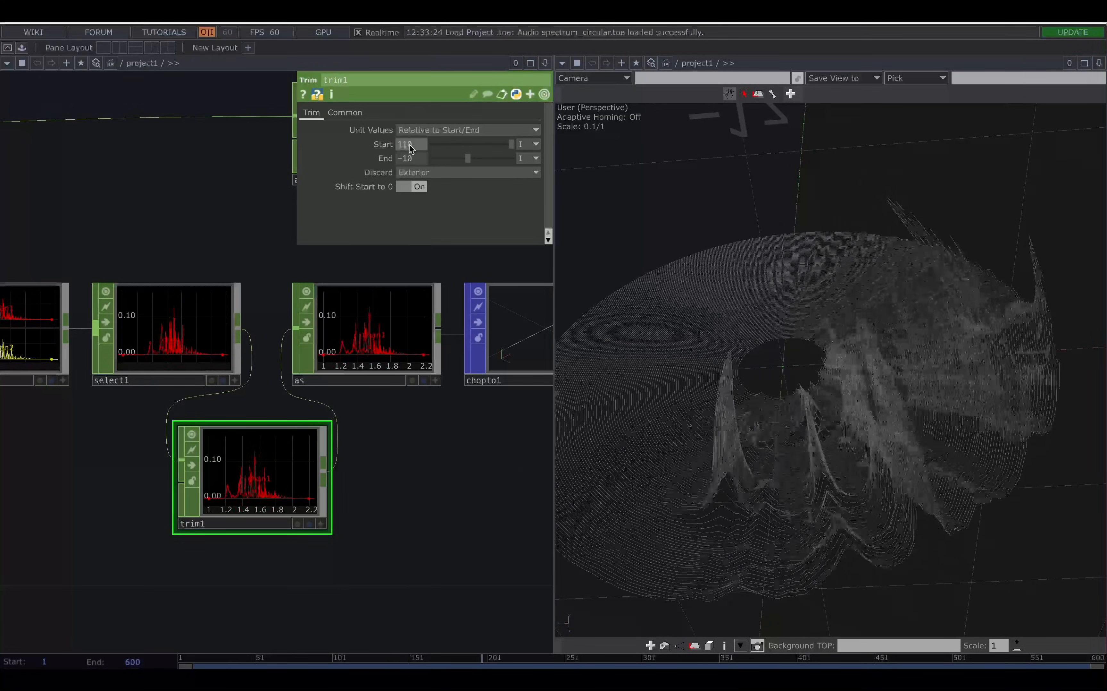
pyautogui.moveTo(416, 156); pyautogui.dragTo(413, 140, button='middle')
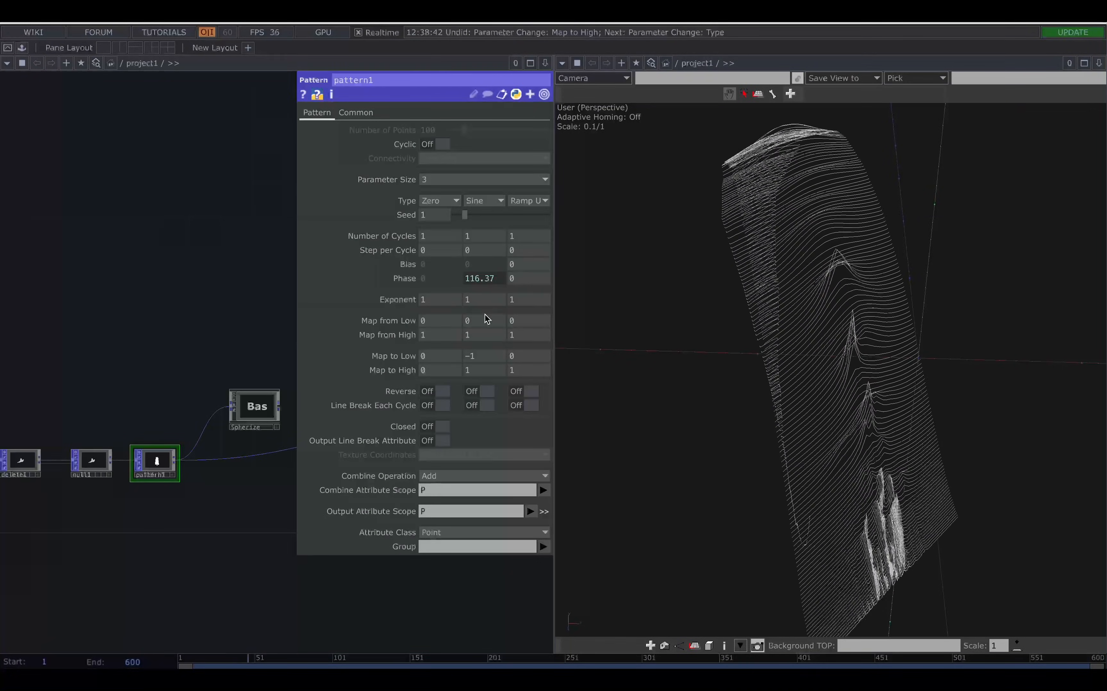
# Set the second component of pattern1's Map from Low to -1.
pyautogui.click(484, 317)
pyautogui.write('-1')
pyautogui.press('Return')
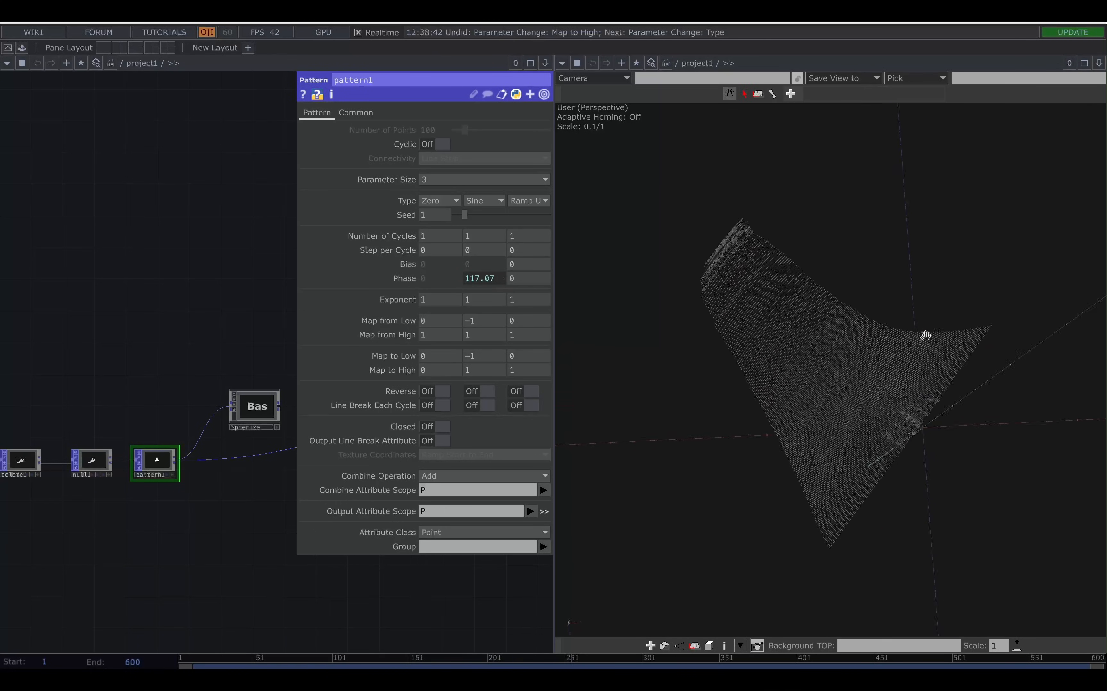
# Set the third component of pattern1's Type to Sine and choose a different wave type for the first component.
pyautogui.moveTo(872, 326); pyautogui.dragTo(870, 294)
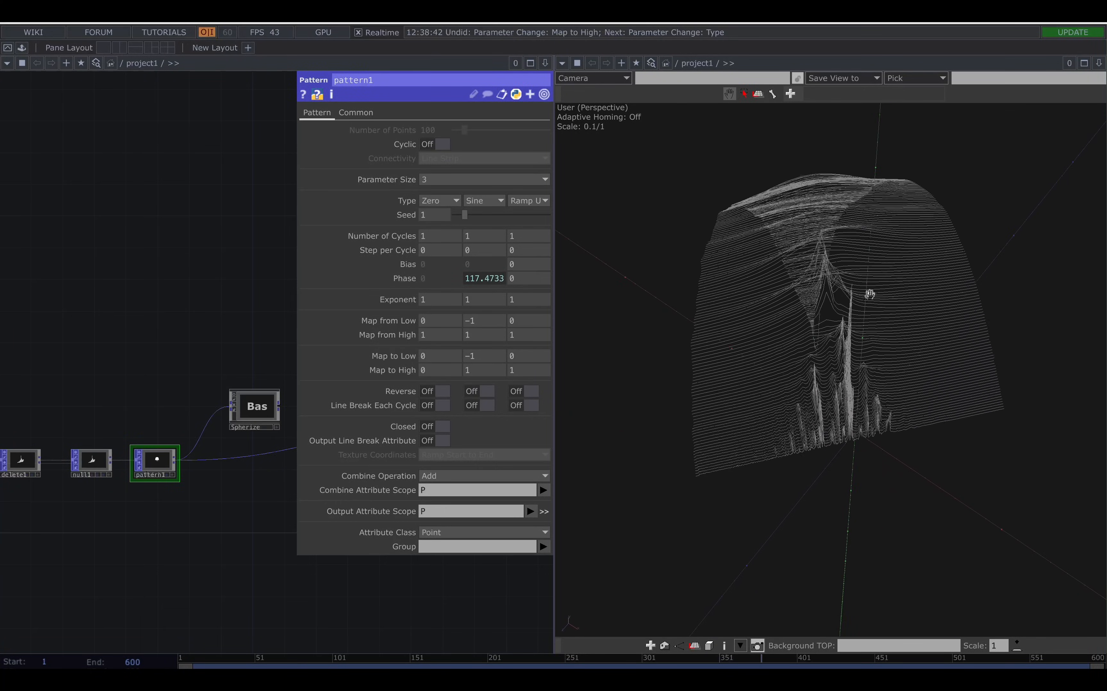
pyautogui.click(528, 200)
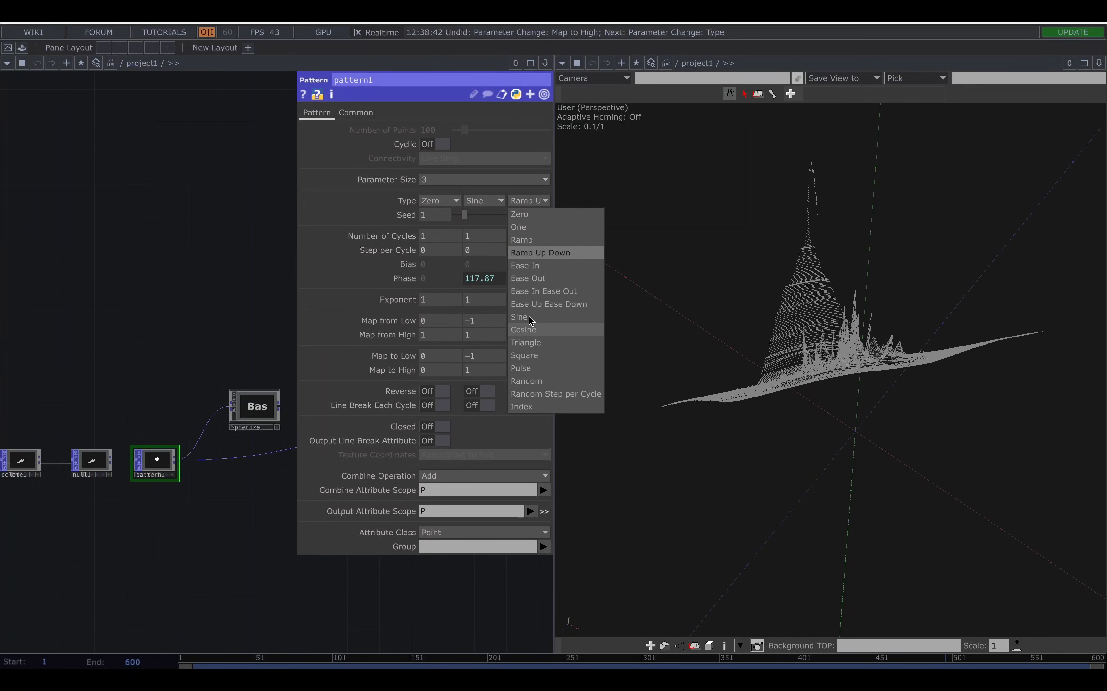
pyautogui.click(521, 317)
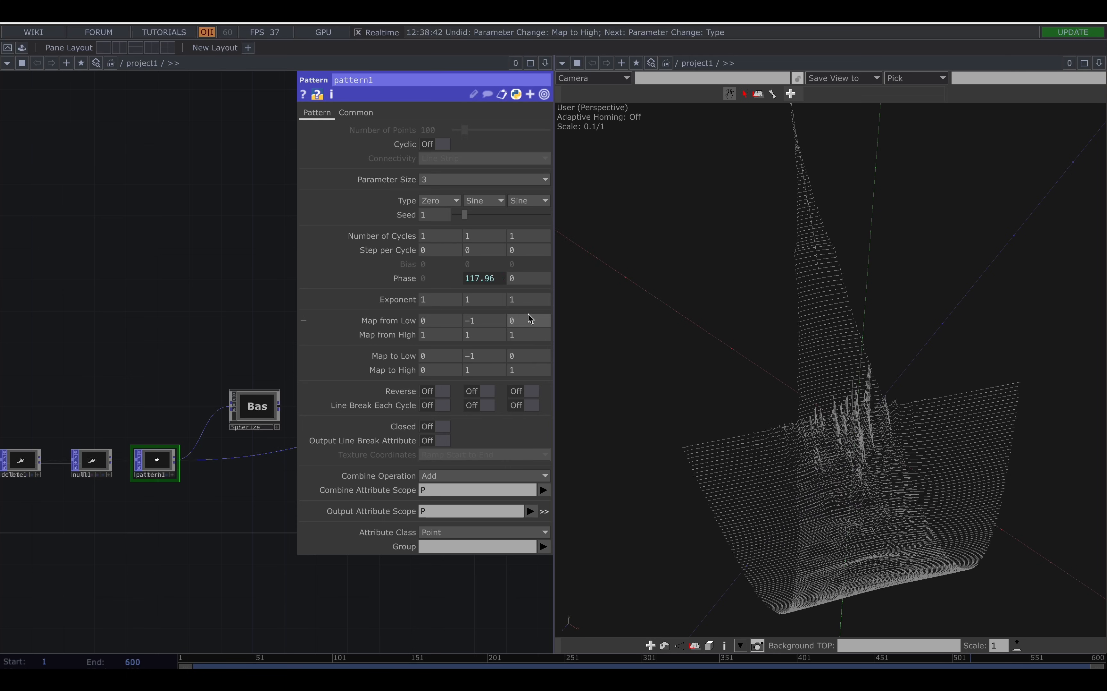
pyautogui.click(431, 202)
pyautogui.click(434, 343)
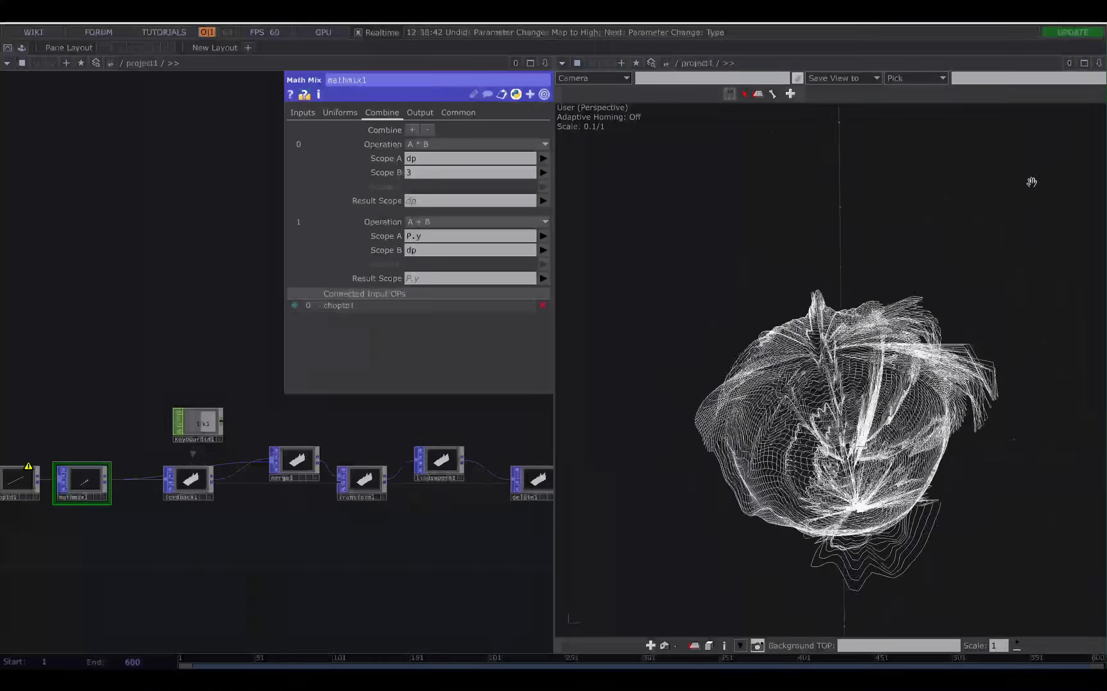
# Examine the patterned spectrum surface from several angles and look along the network from merge1 to pattern1 and the Spherize component.
pyautogui.moveTo(23, 368); pyautogui.dragTo(293, 349)
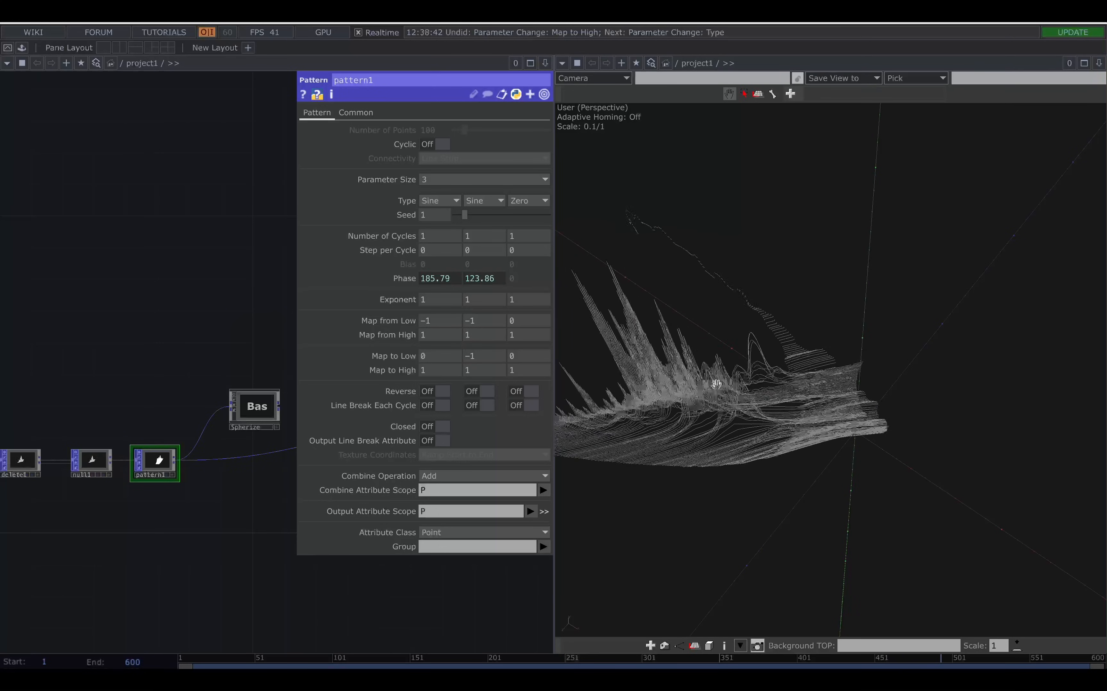
pyautogui.moveTo(716, 383); pyautogui.dragTo(829, 423)
pyautogui.scroll(10, 905, 359)
pyautogui.moveTo(905, 359); pyautogui.dragTo(763, 291)
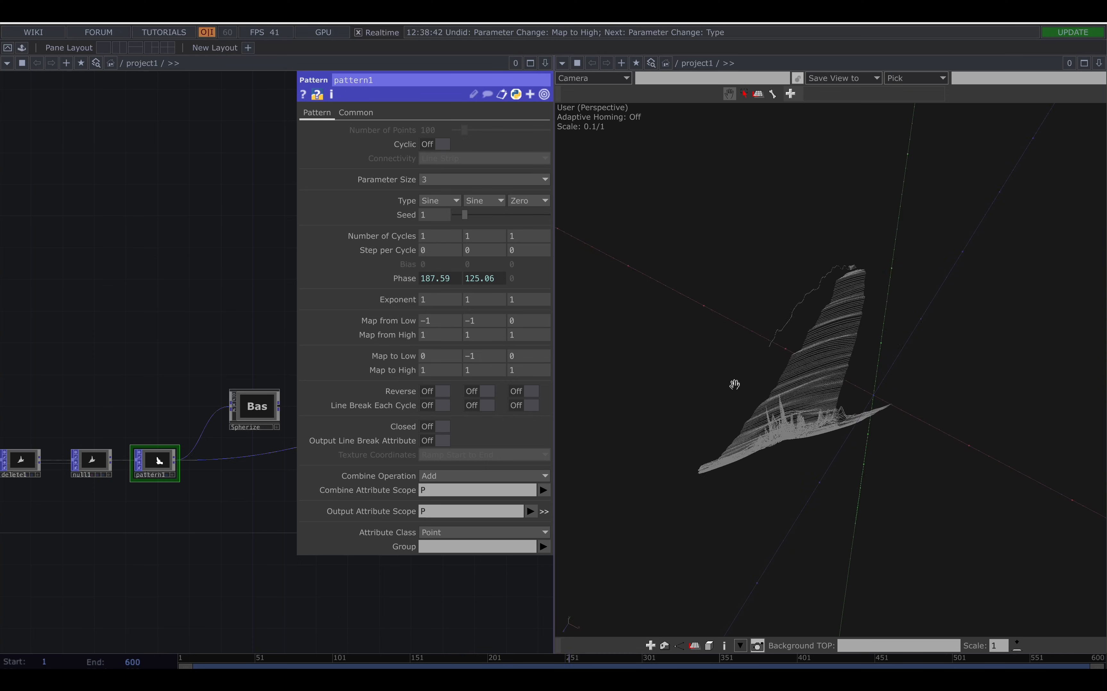
pyautogui.click(510, 203)
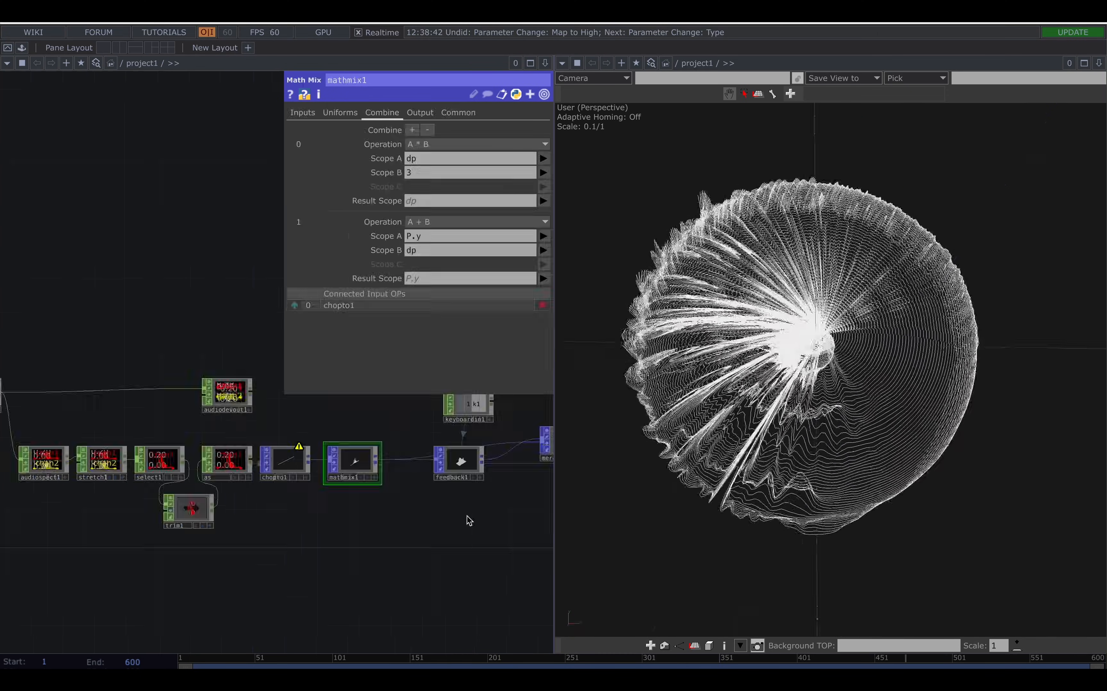
pyautogui.moveTo(467, 517); pyautogui.dragTo(184, 594)
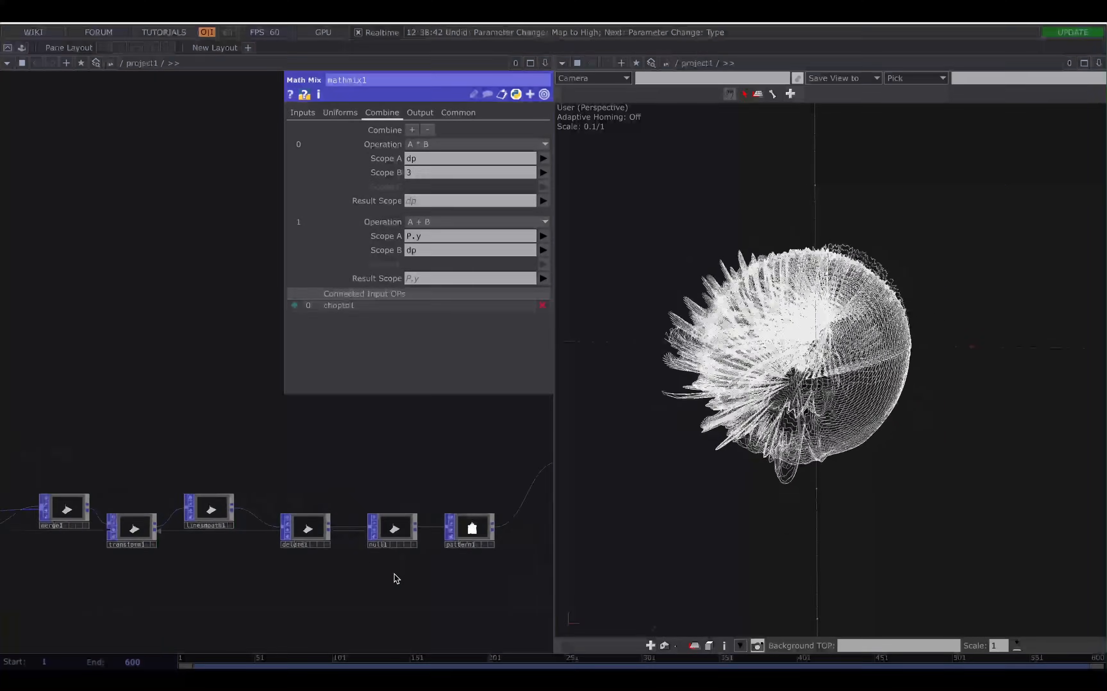
pyautogui.moveTo(395, 573); pyautogui.dragTo(164, 574)
pyautogui.moveTo(264, 527); pyautogui.dragTo(422, 464)
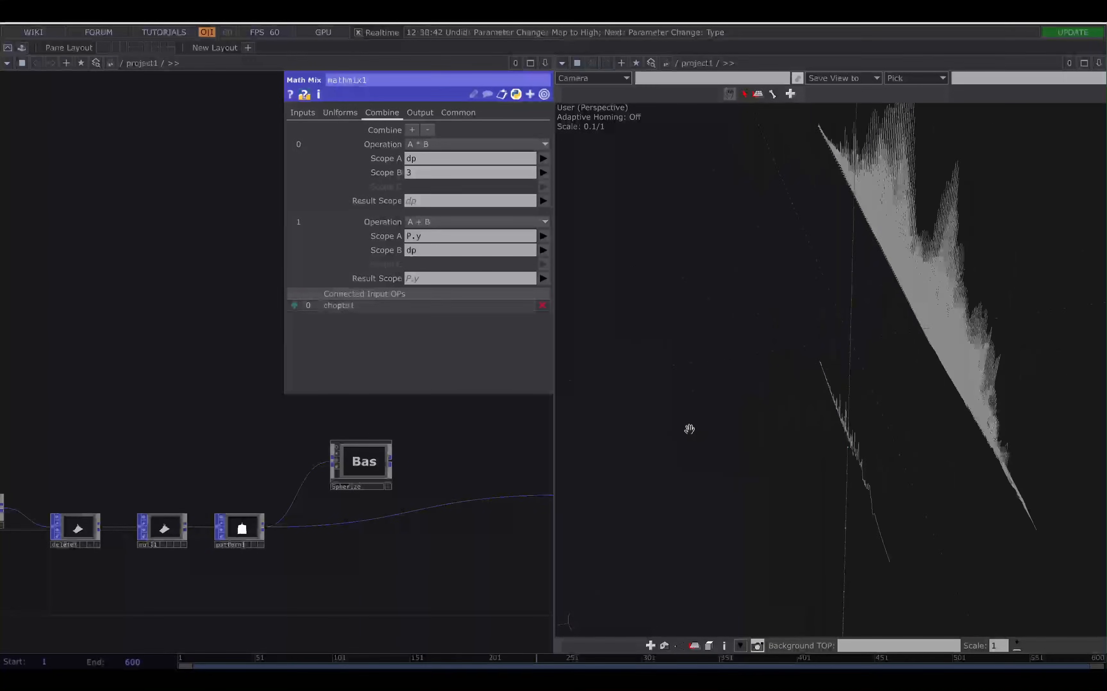